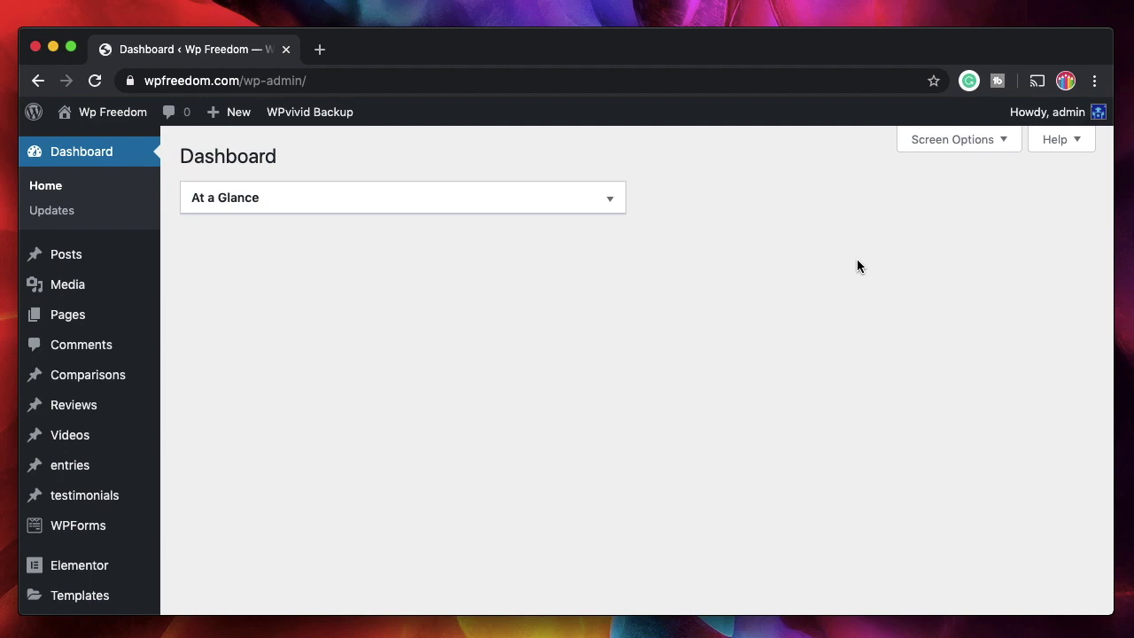
Switch to the Safari window with Freepik and widen it so the full desktop page layout fits.
{"action": "left_click", "coordinate": [324, 627]}
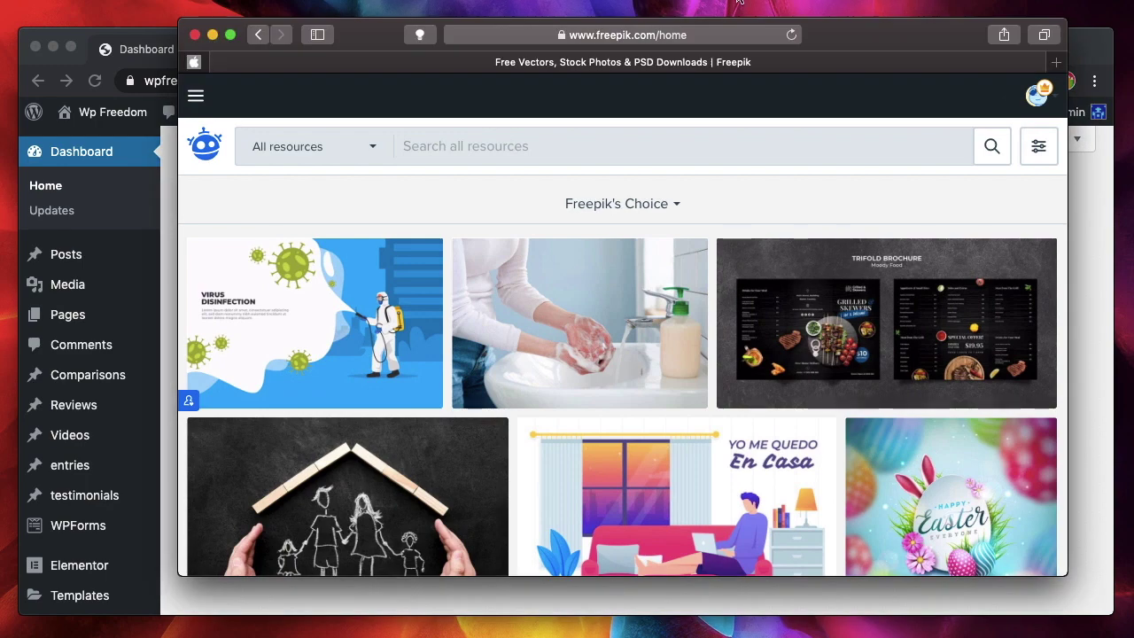
{"action": "left_click_drag", "start_coordinate": [860, 38], "coordinate": [821, 53]}
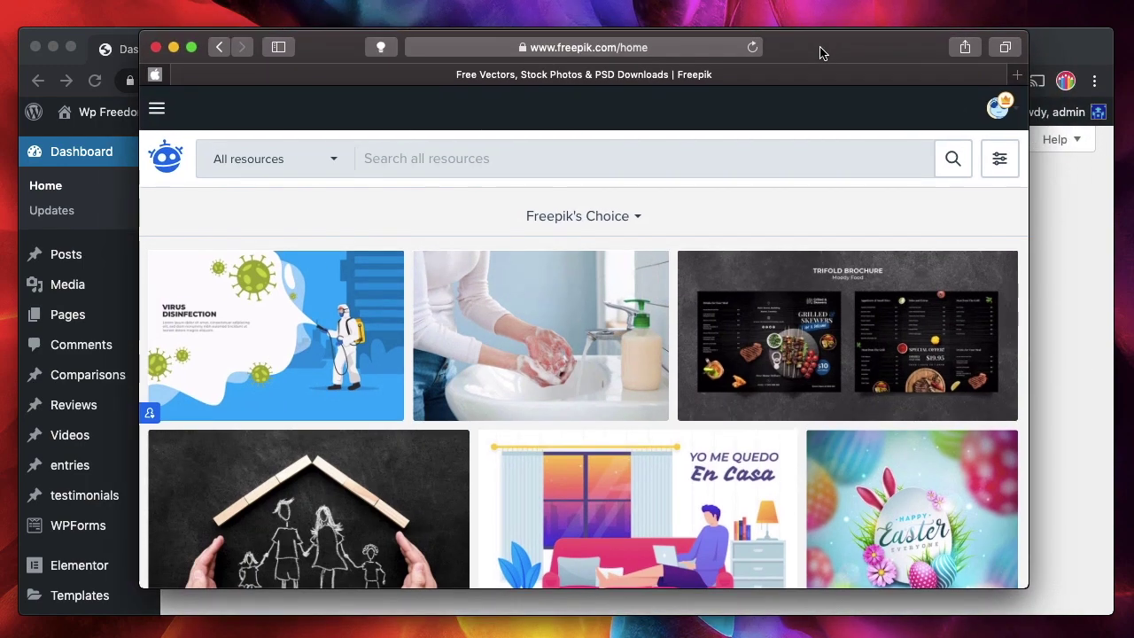
{"action": "left_click_drag", "start_coordinate": [139, 178], "coordinate": [41, 178]}
{"action": "left_click_drag", "start_coordinate": [854, 46], "coordinate": [875, 43]}
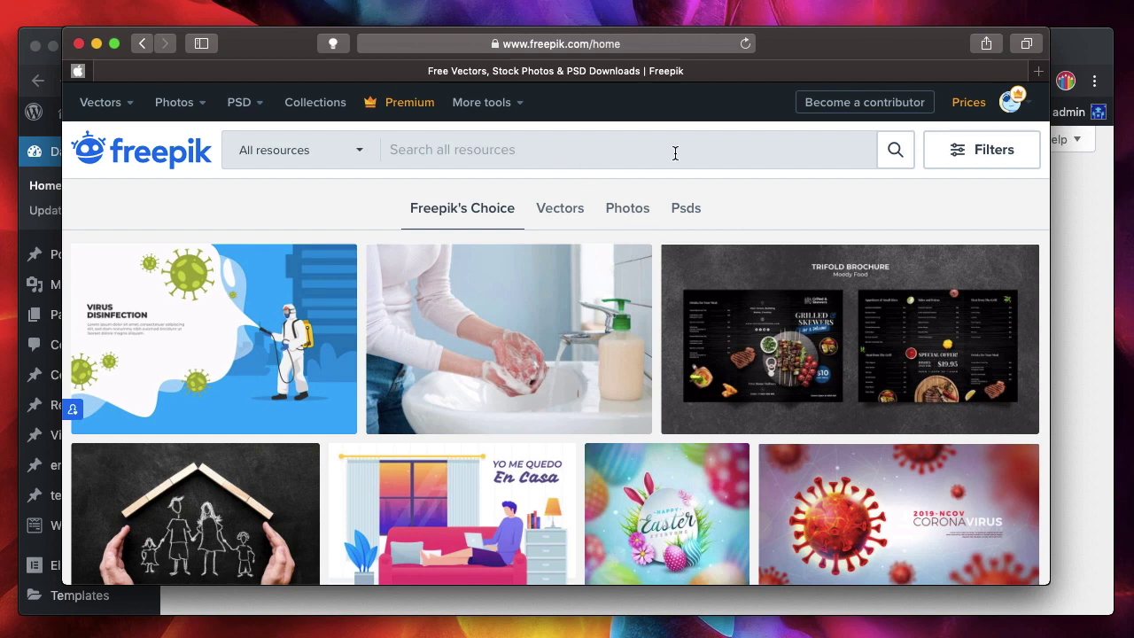
Open Freepik's Background category of vectors.
{"action": "mouse_move", "coordinate": [597, 297]}
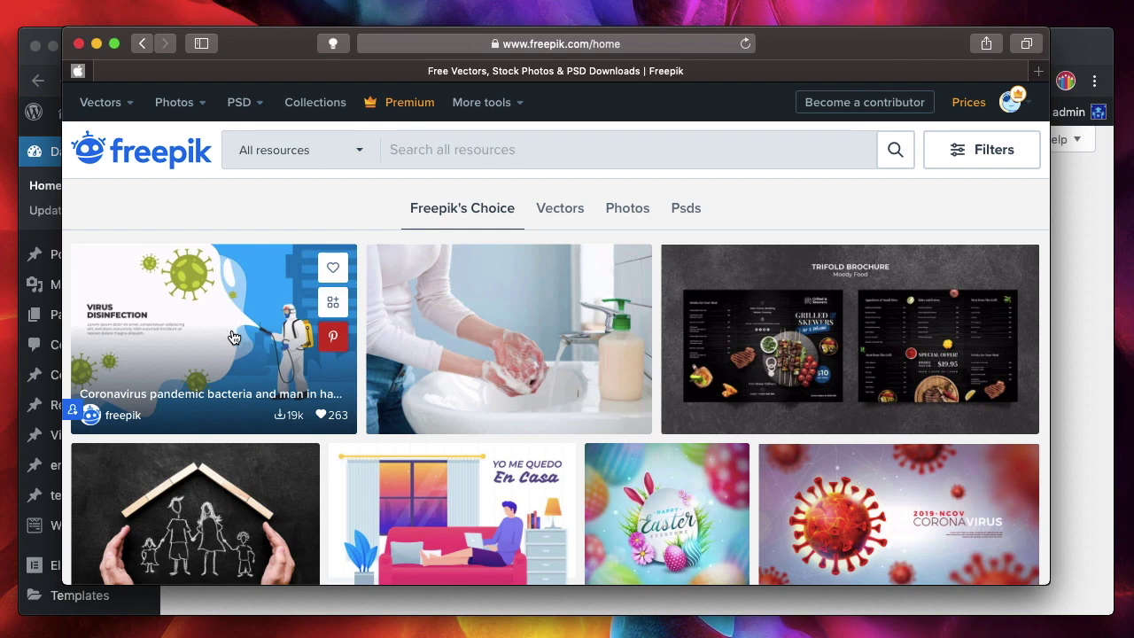
{"action": "left_click", "coordinate": [130, 104]}
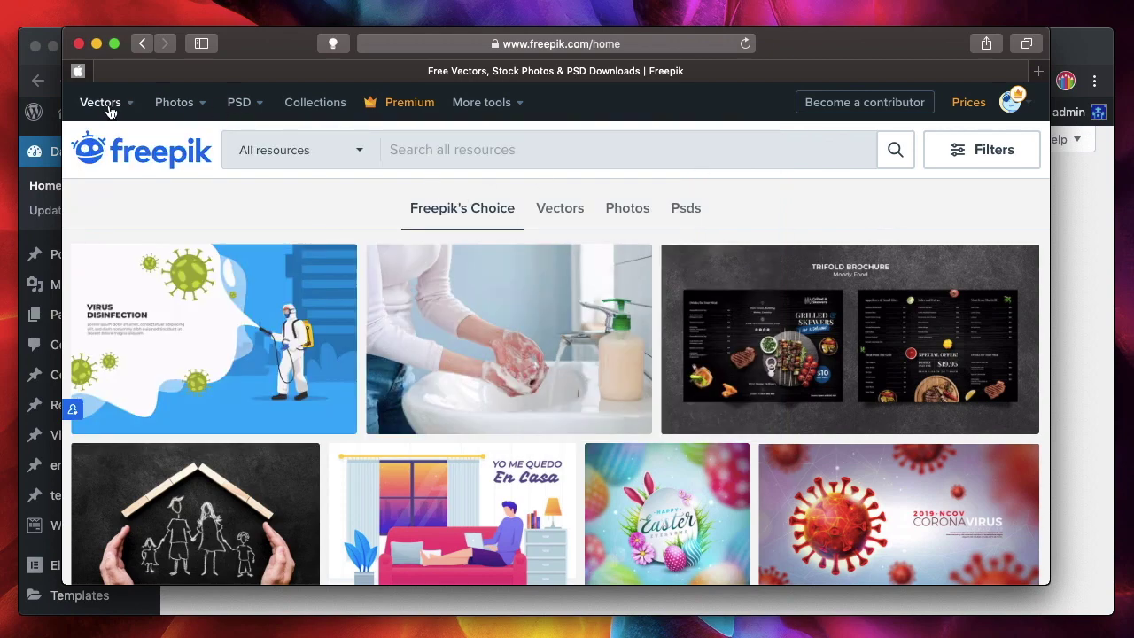
{"action": "left_click", "coordinate": [104, 105]}
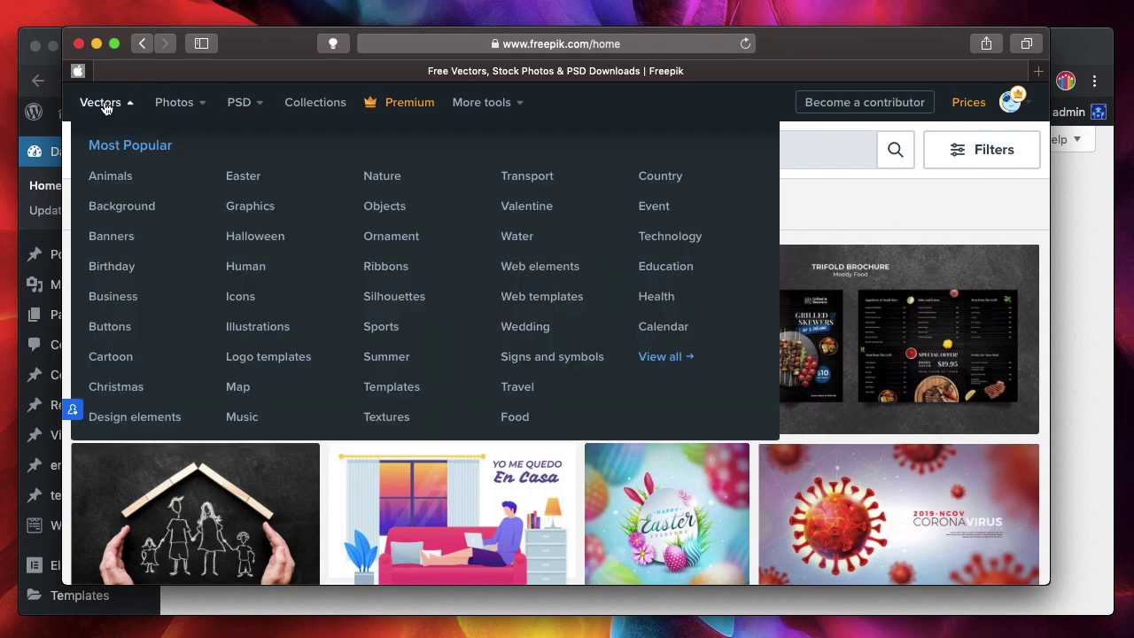
{"action": "left_click", "coordinate": [142, 208]}
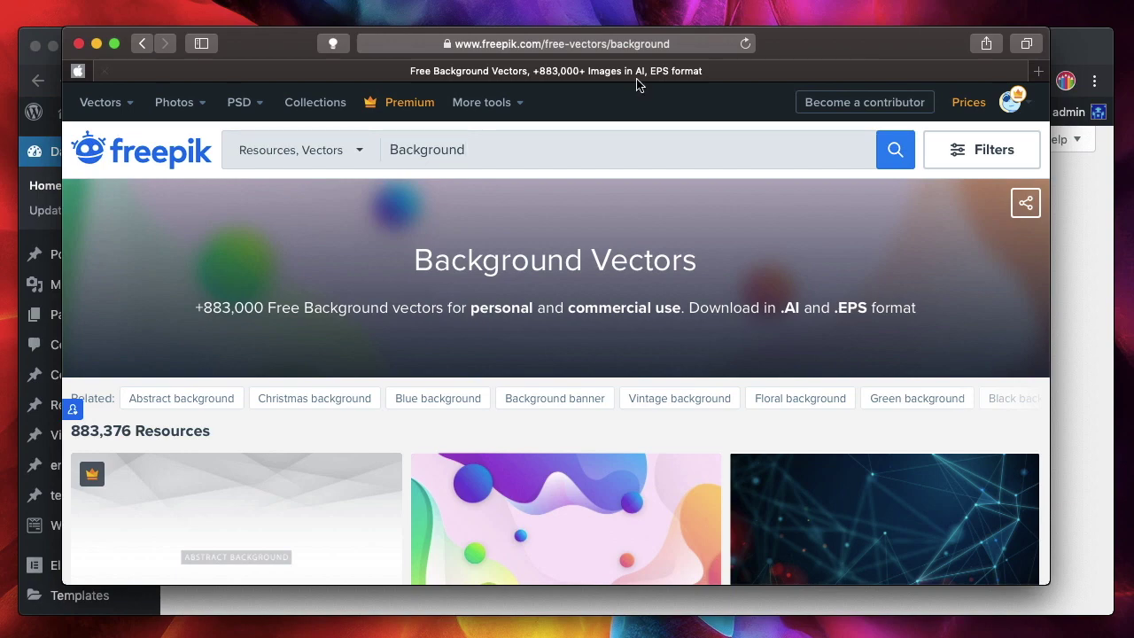
Browse the background vectors and open the "Abstract yellow comic zoom" resource.
{"action": "scroll", "coordinate": [665, 274], "scroll_direction": "down", "scroll_amount": 5}
{"action": "scroll", "coordinate": [632, 285], "scroll_direction": "down", "scroll_amount": 3}
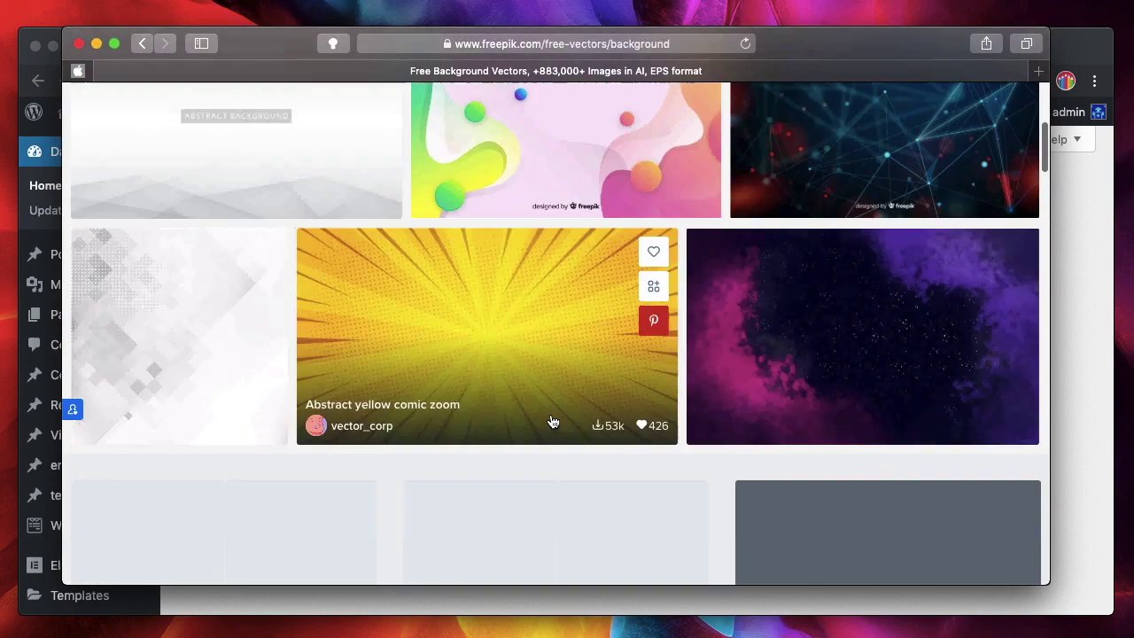
{"action": "scroll", "coordinate": [469, 284], "scroll_direction": "down", "scroll_amount": 5}
{"action": "scroll", "coordinate": [436, 363], "scroll_direction": "down", "scroll_amount": 10}
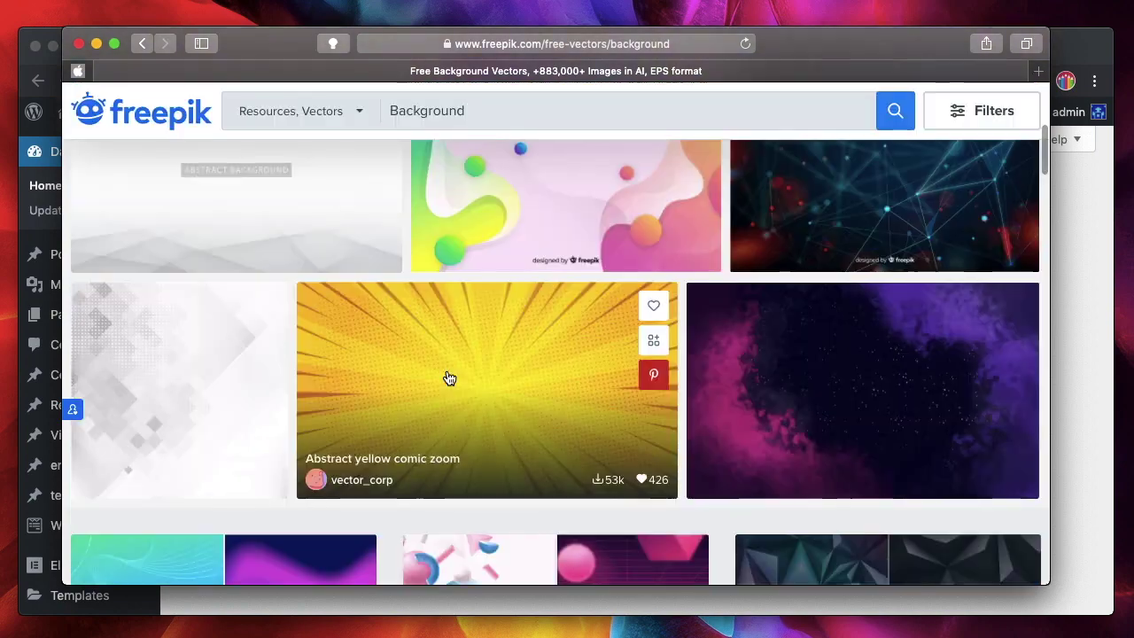
{"action": "left_click", "coordinate": [447, 376]}
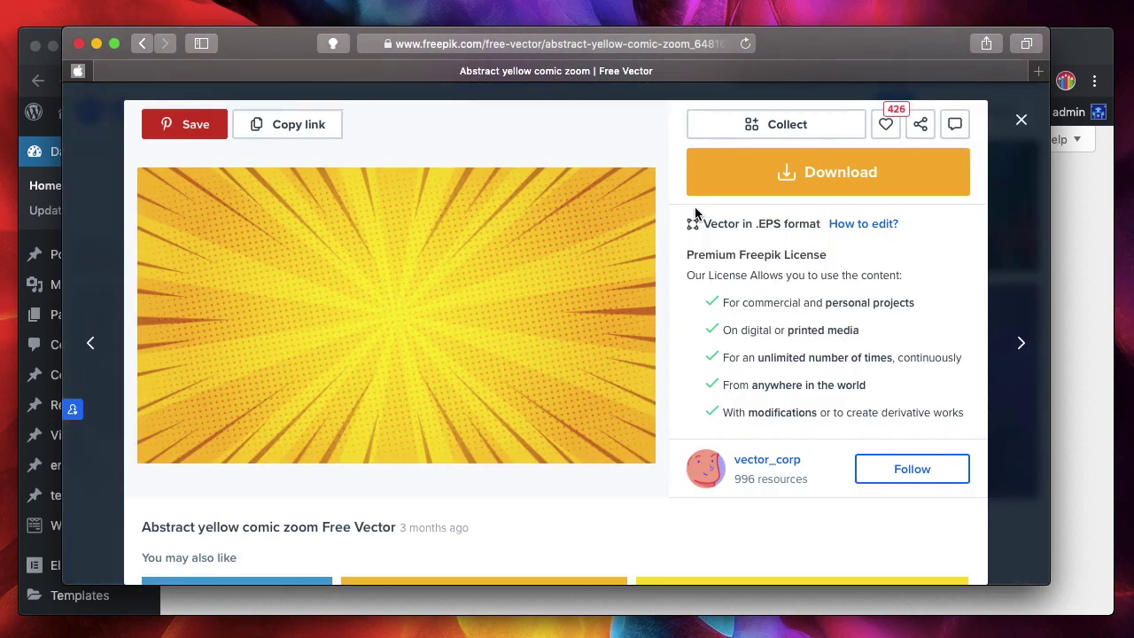
Download the yellow comic vector and show its downloaded abstract-yellow-comic-zoom folder in Finder.
{"action": "left_click", "coordinate": [819, 175]}
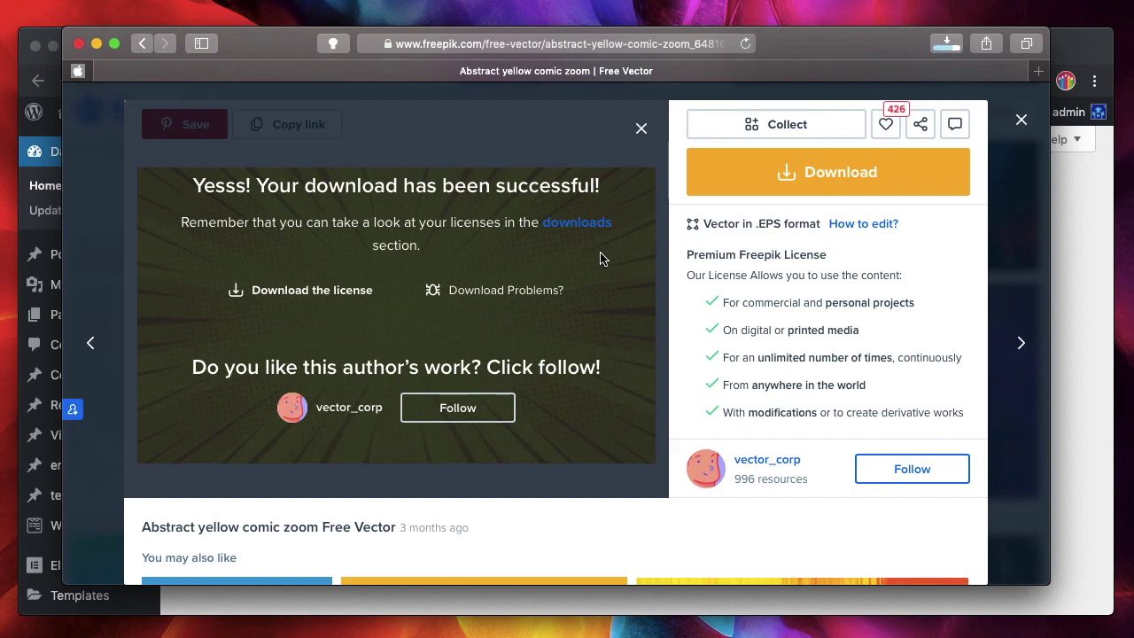
{"action": "key", "text": "Escape"}
{"action": "left_click", "coordinate": [947, 44]}
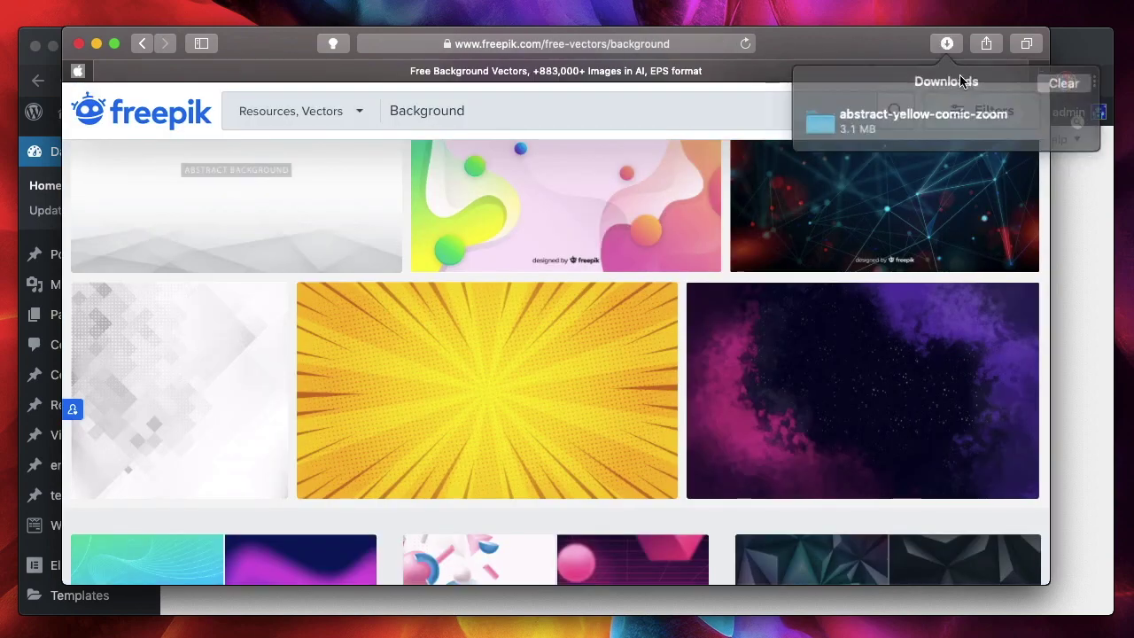
{"action": "left_click", "coordinate": [1067, 120]}
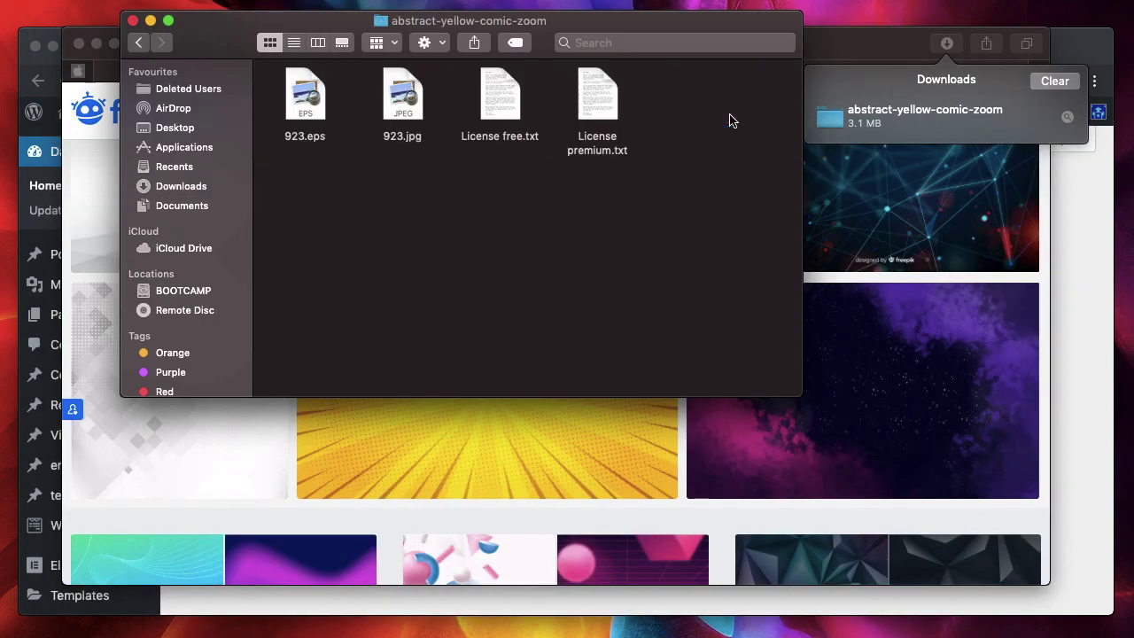
Open the 923.eps file from the downloaded folder in Adobe Illustrator CC 2019.
{"action": "left_click", "coordinate": [311, 104]}
{"action": "right_click", "coordinate": [311, 104]}
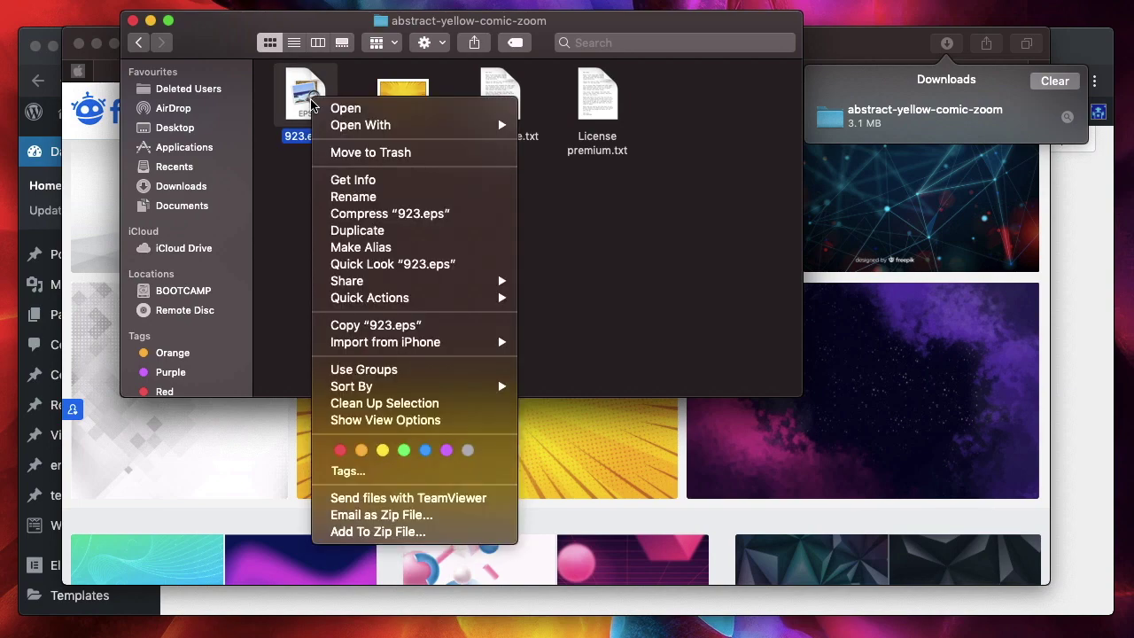
{"action": "mouse_move", "coordinate": [497, 125]}
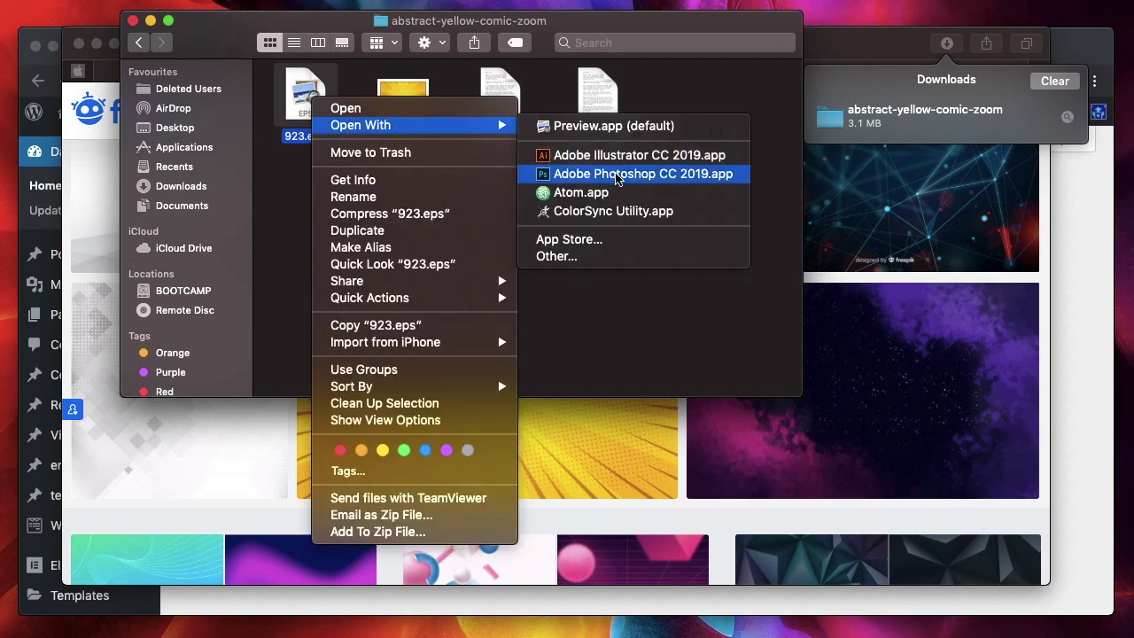
{"action": "left_click", "coordinate": [617, 174]}
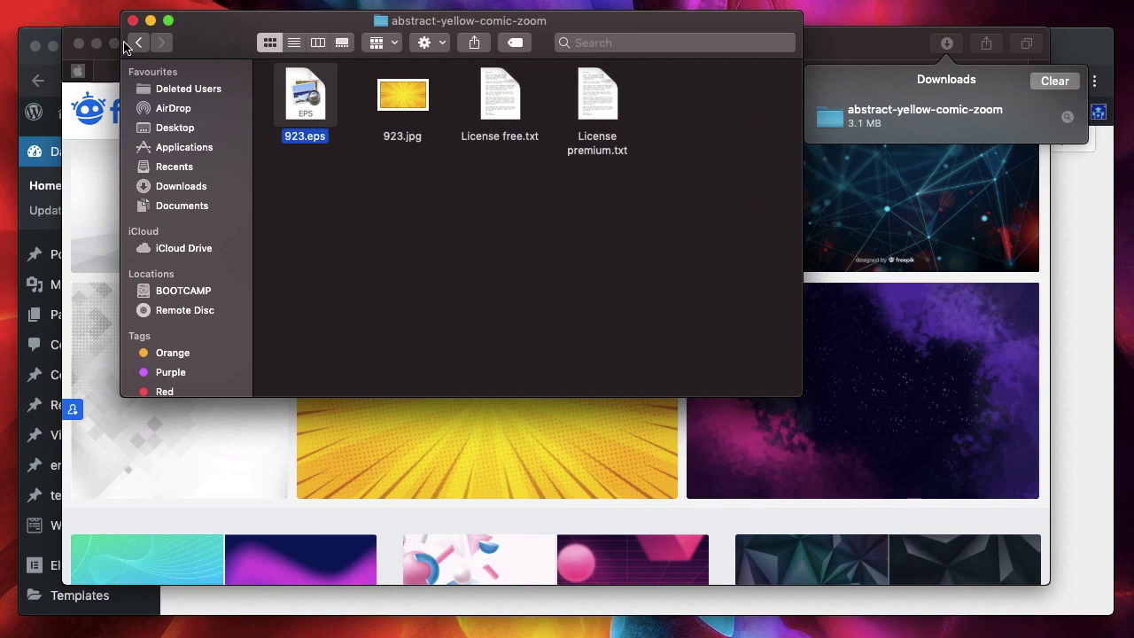
Minimize the Finder and Safari windows, dismissing the downloads list.
{"action": "left_click", "coordinate": [150, 20]}
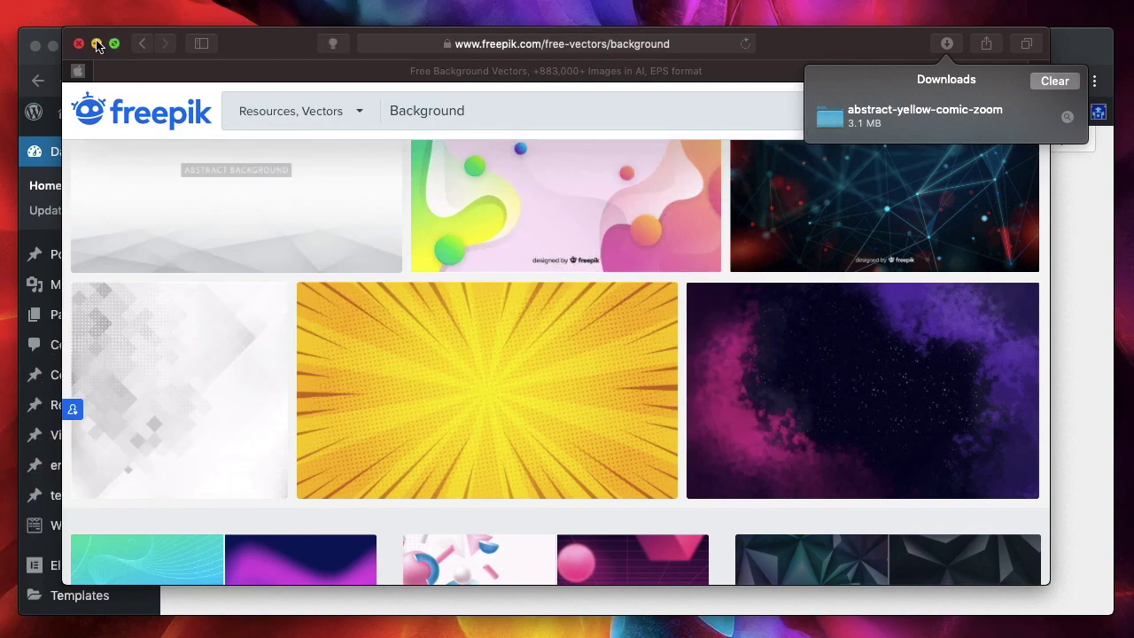
{"action": "left_click", "coordinate": [774, 83]}
{"action": "left_click", "coordinate": [96, 44]}
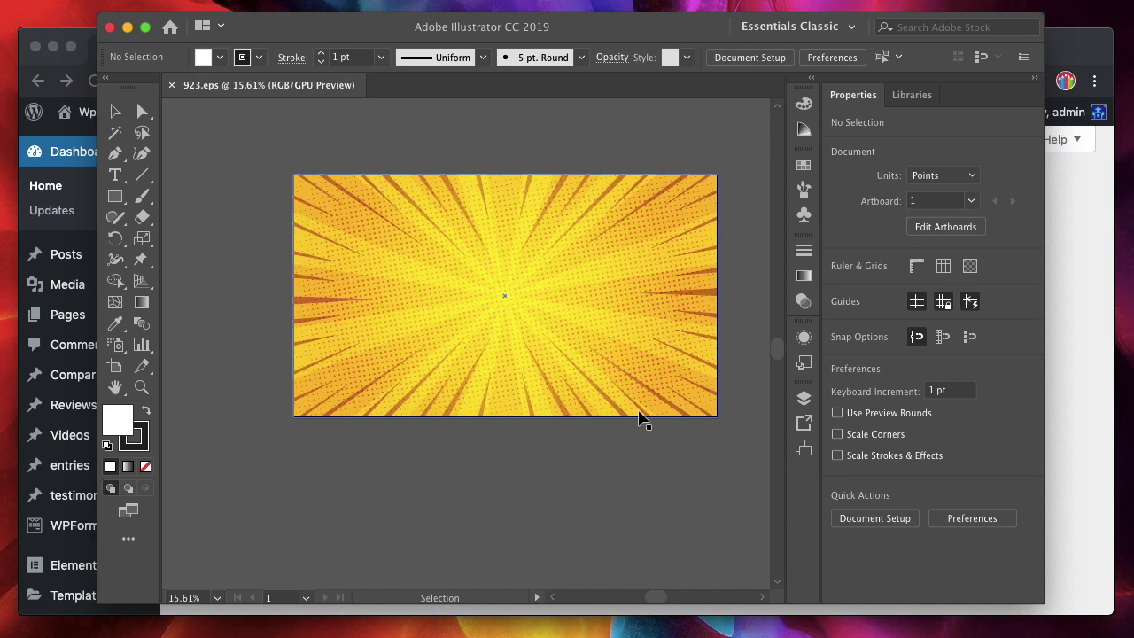
Show the document's layers and expand Layer 1 and the group inside it.
{"action": "left_click", "coordinate": [804, 400]}
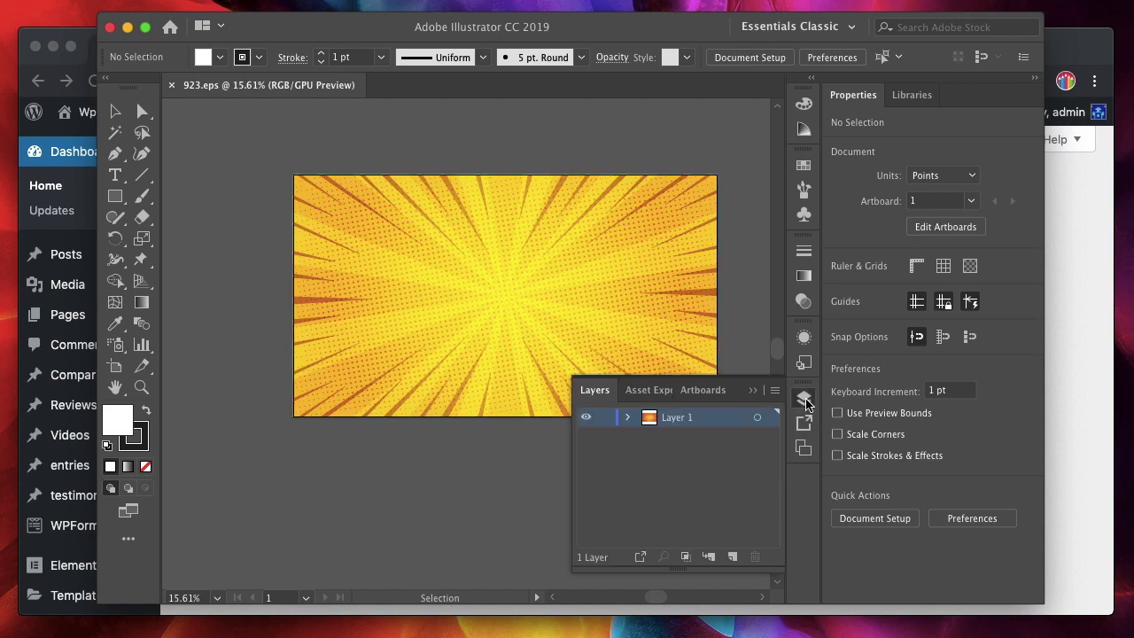
{"action": "left_click", "coordinate": [627, 417]}
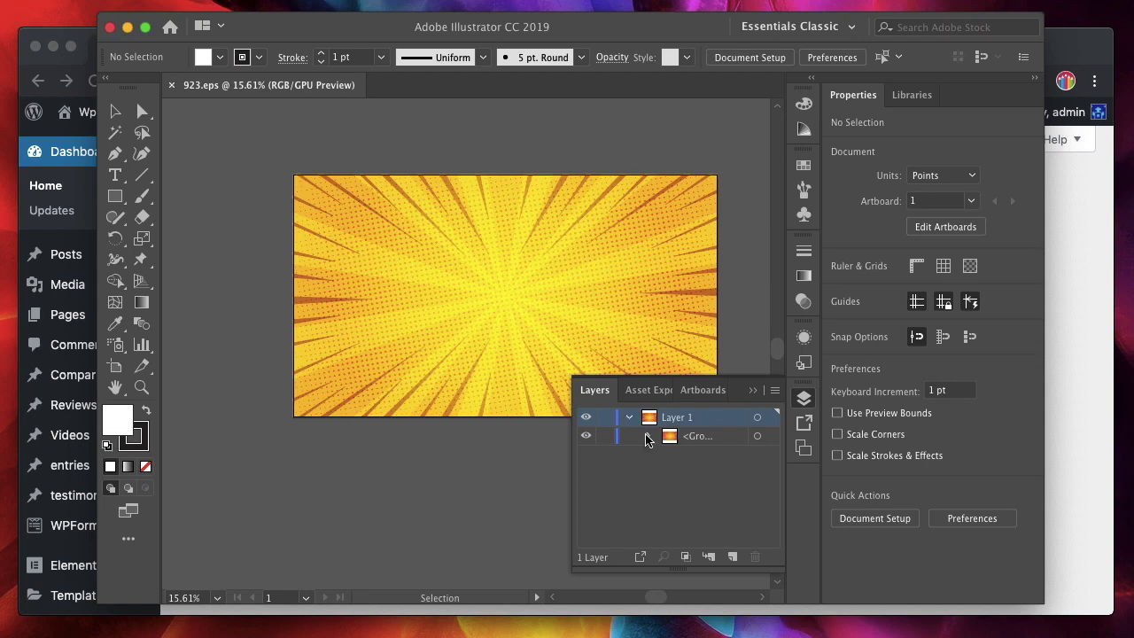
{"action": "left_click", "coordinate": [650, 436]}
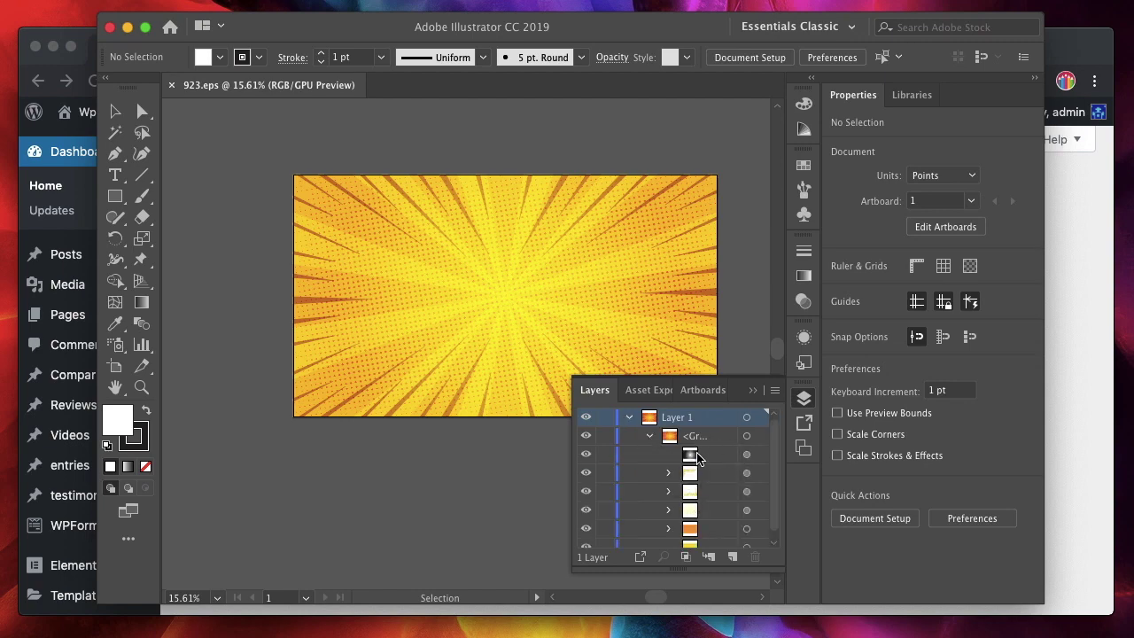
Toggle the visibility of the group and its topmost item off and on to examine what each contributes.
{"action": "left_click", "coordinate": [585, 436]}
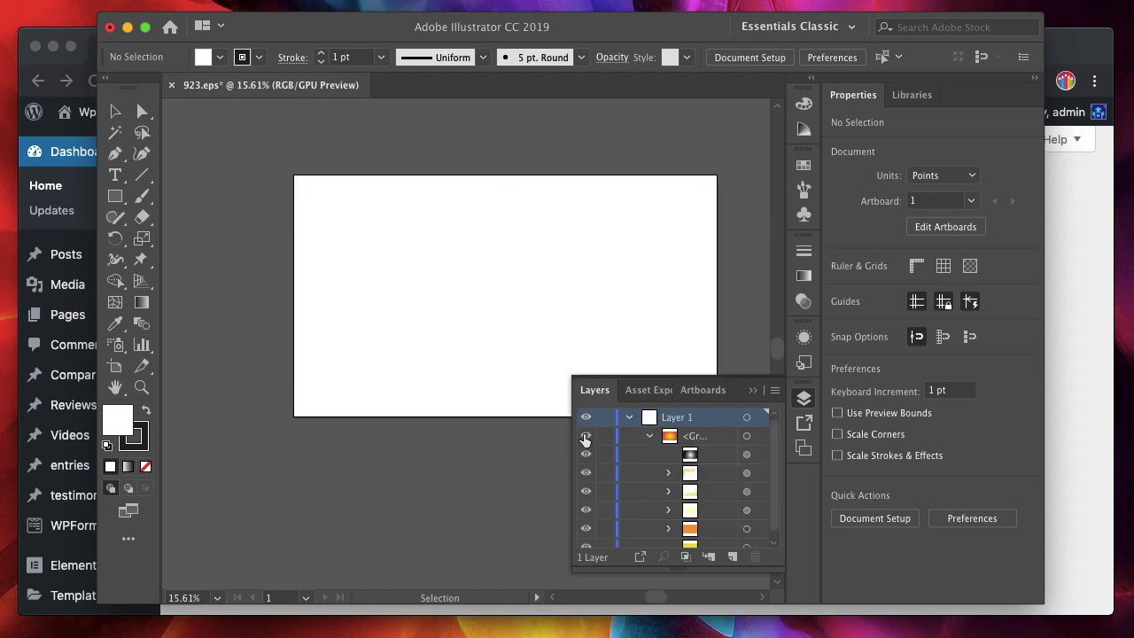
{"action": "left_click", "coordinate": [586, 435]}
{"action": "left_click", "coordinate": [585, 455]}
{"action": "left_click", "coordinate": [586, 454]}
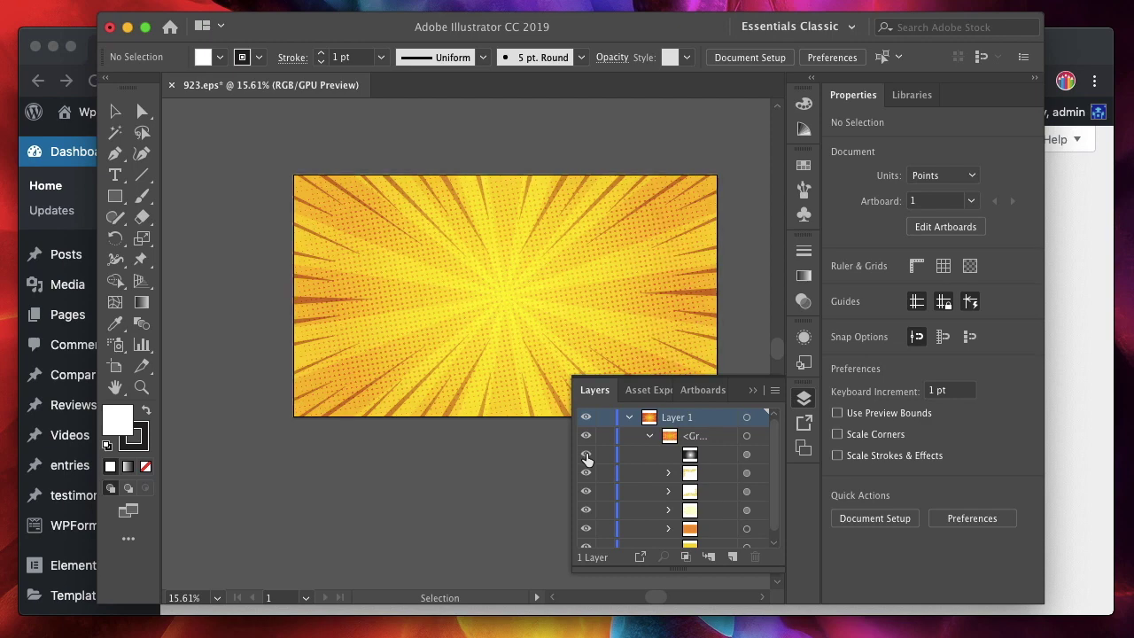
Hide the three ray sublayers below the group's topmost item, leaving the dotted yellow background, and collapse the layer list.
{"action": "left_click", "coordinate": [586, 474]}
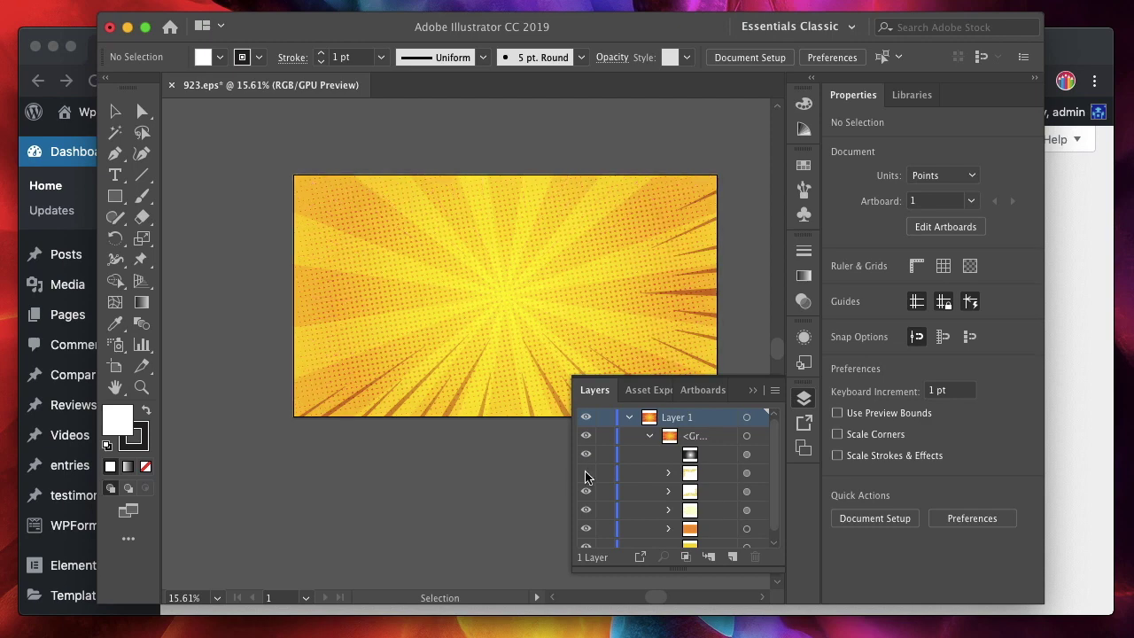
{"action": "left_click", "coordinate": [586, 492]}
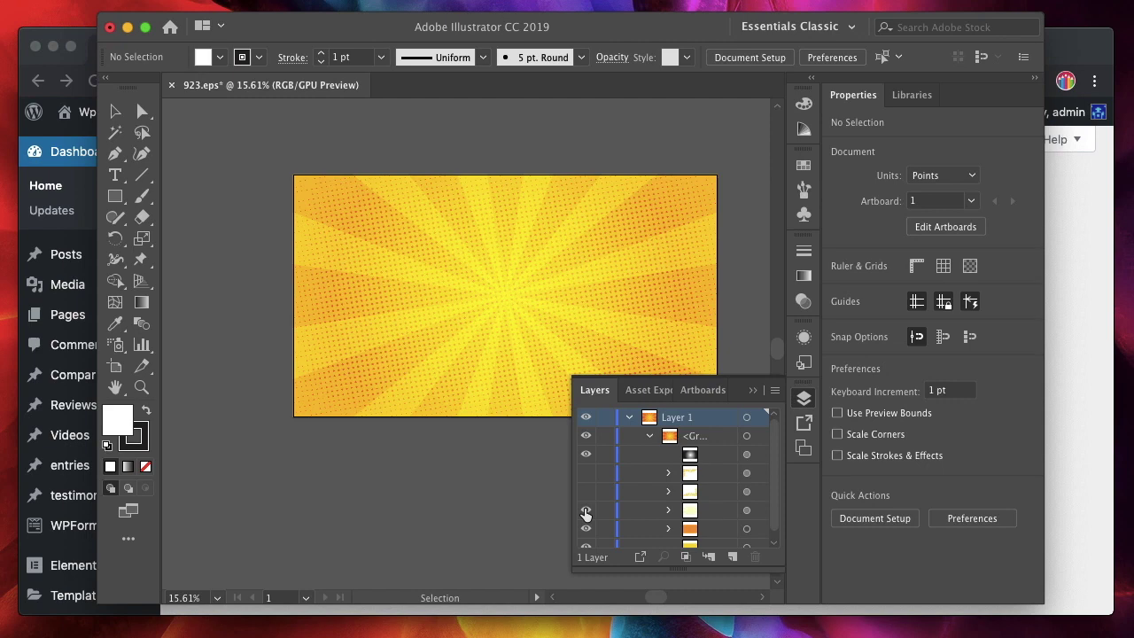
{"action": "left_click", "coordinate": [585, 510]}
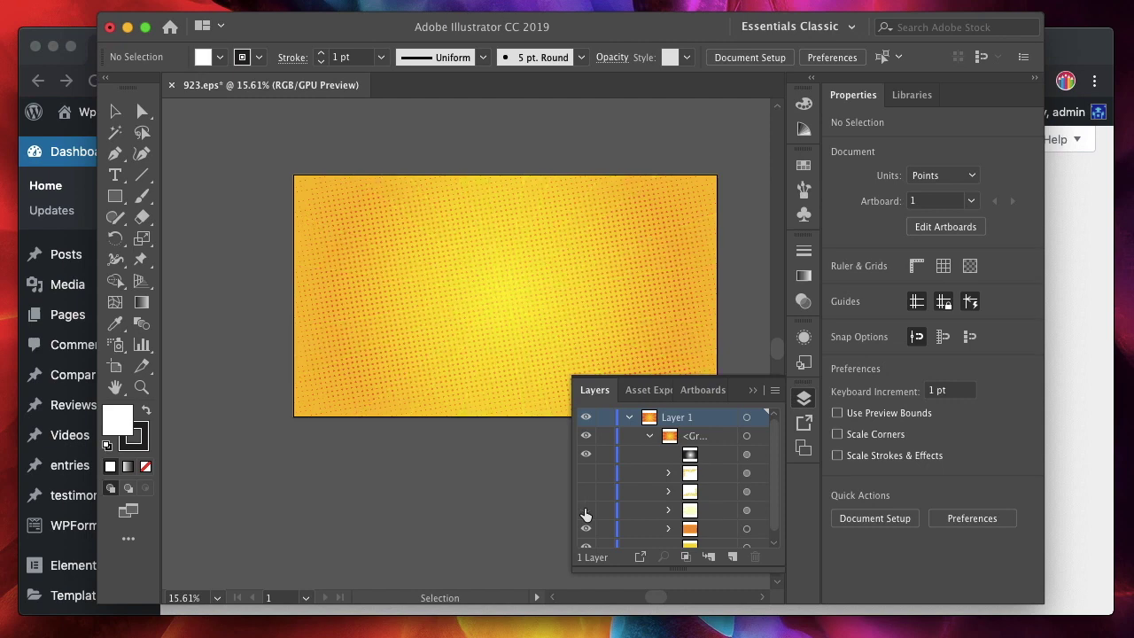
{"action": "left_click", "coordinate": [762, 392]}
Select all the visible artwork and start exporting the selection as an asset.
{"action": "key", "text": "slash"}
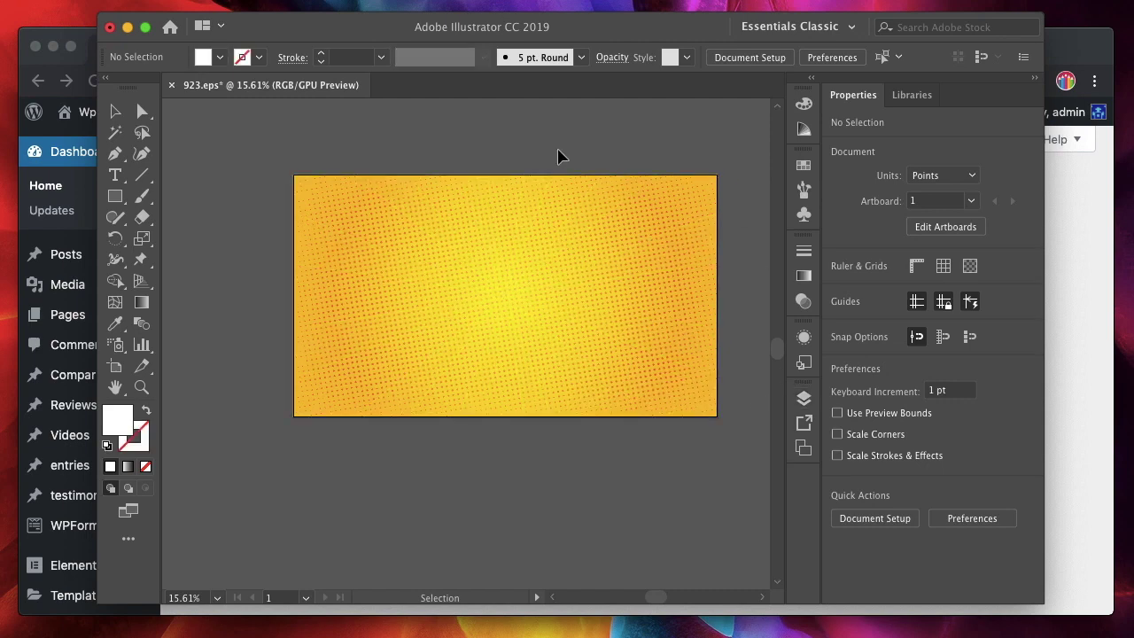
{"action": "key", "text": "super+a"}
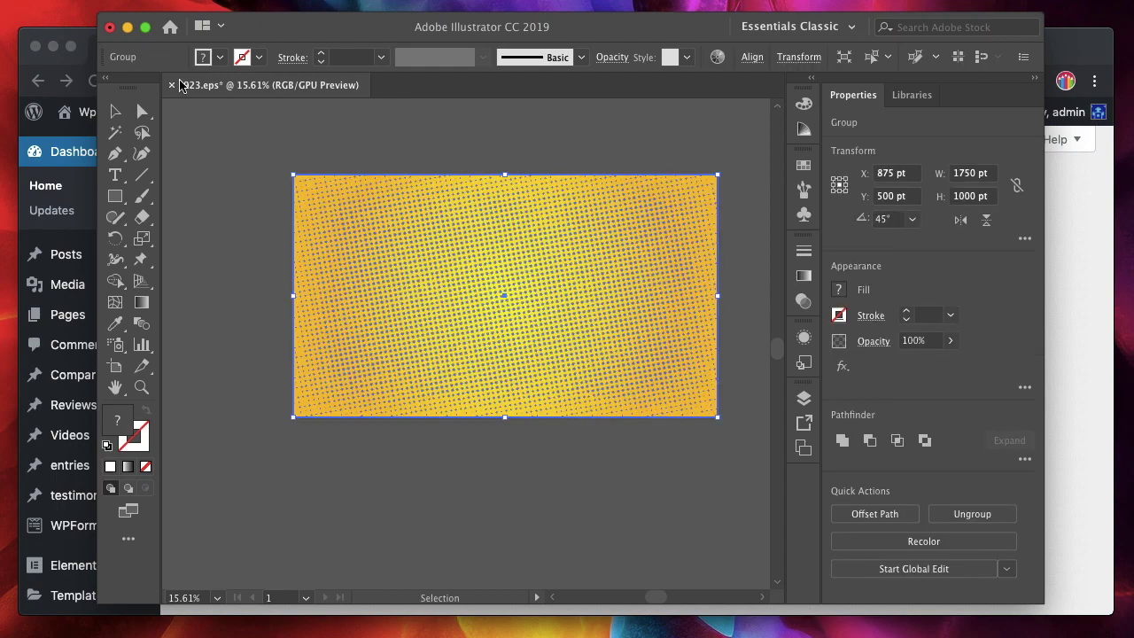
{"action": "left_click", "coordinate": [119, 0]}
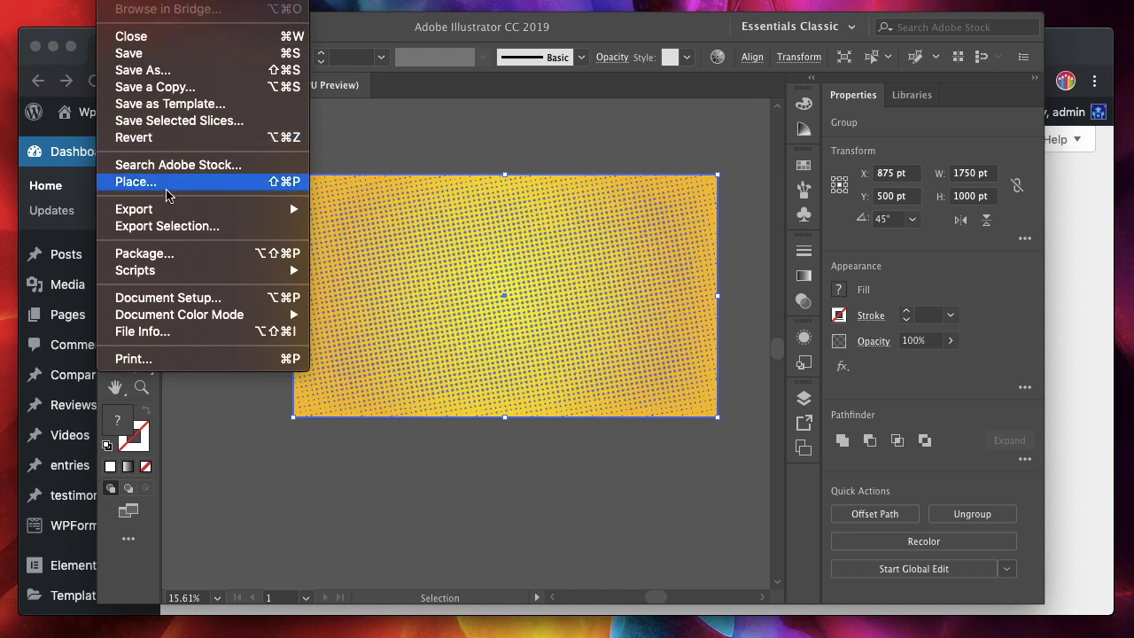
{"action": "left_click", "coordinate": [181, 231]}
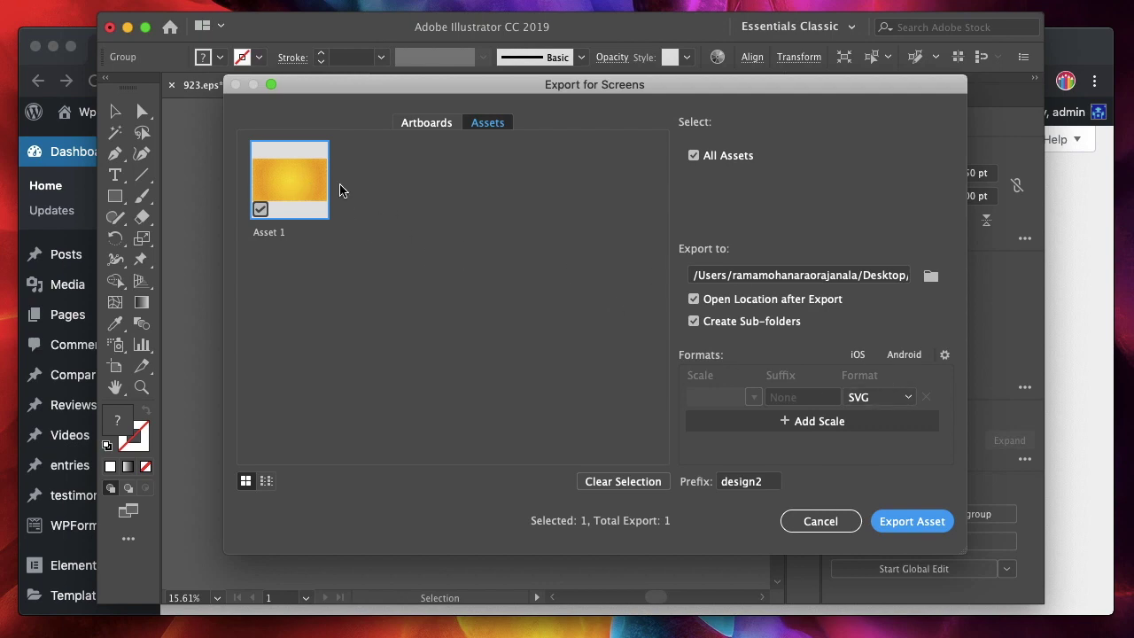
Export the asset in SVG format with the prefix design3.
{"action": "left_click", "coordinate": [900, 396]}
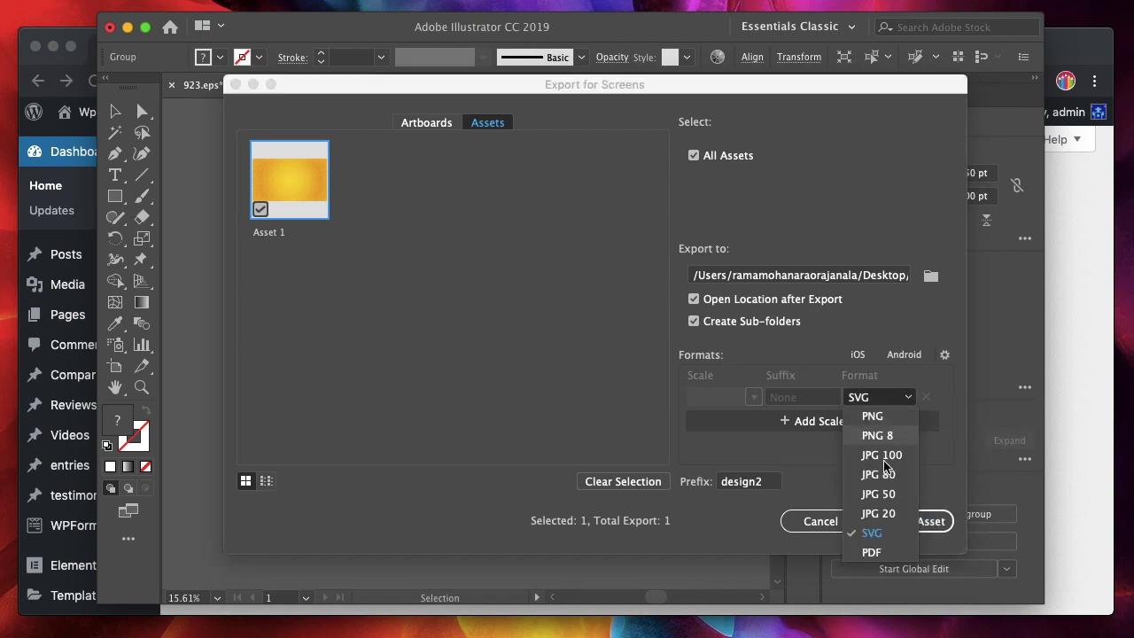
{"action": "left_click", "coordinate": [872, 533]}
{"action": "left_click", "coordinate": [764, 481]}
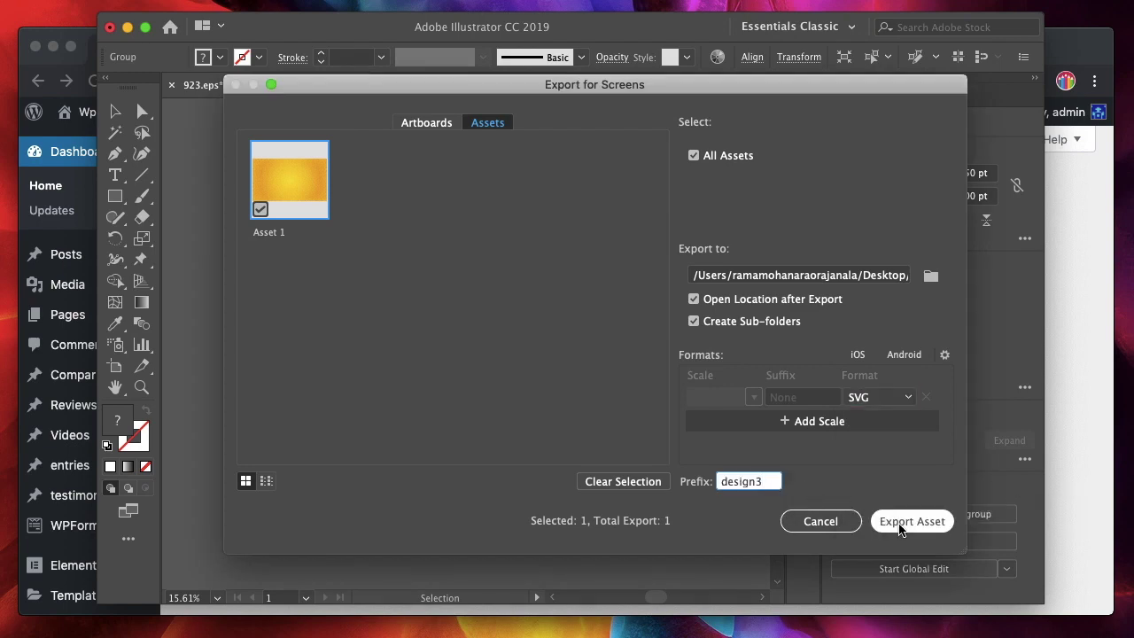
{"action": "left_click", "coordinate": [899, 529]}
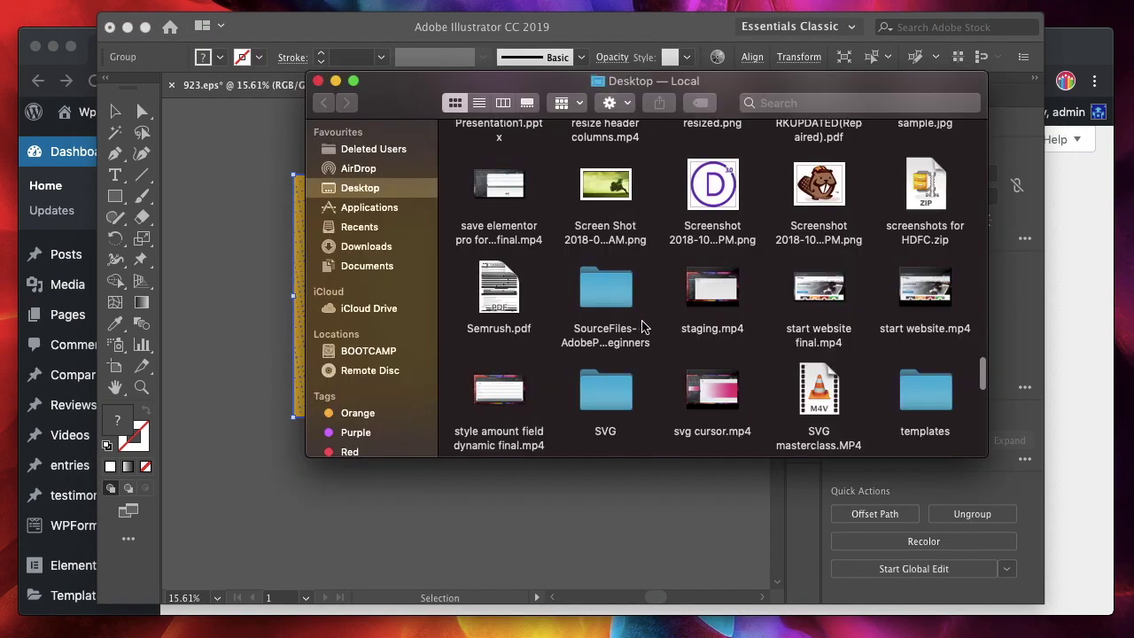
Open the SVG folder on the Desktop and select the exported design3Asset 1.svg file.
{"action": "double_click", "coordinate": [624, 390]}
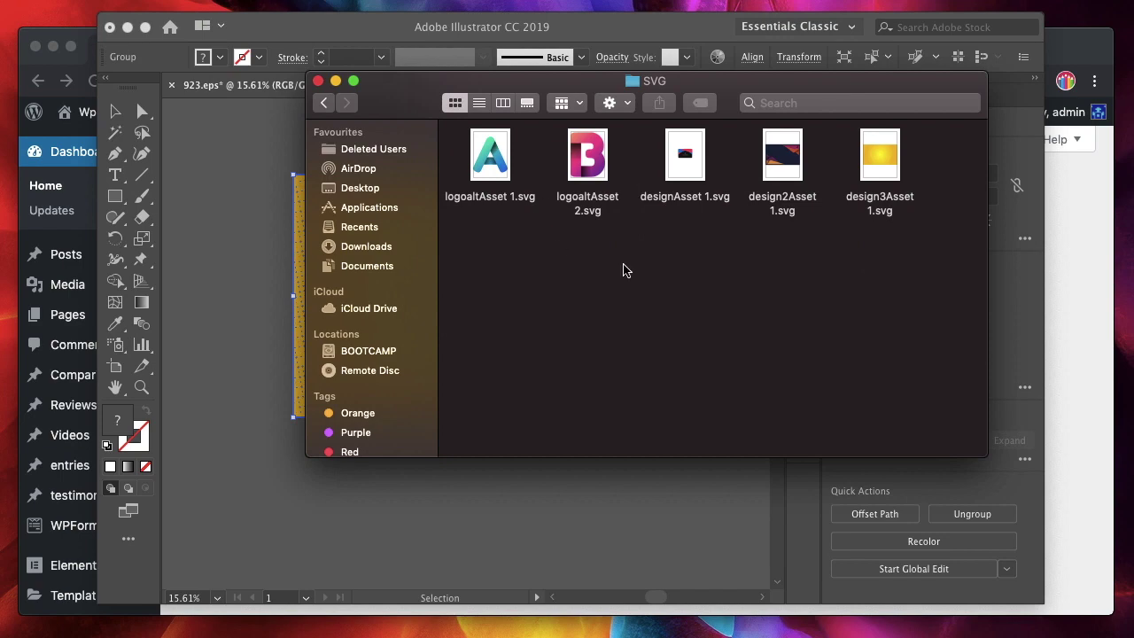
{"action": "left_click", "coordinate": [888, 166]}
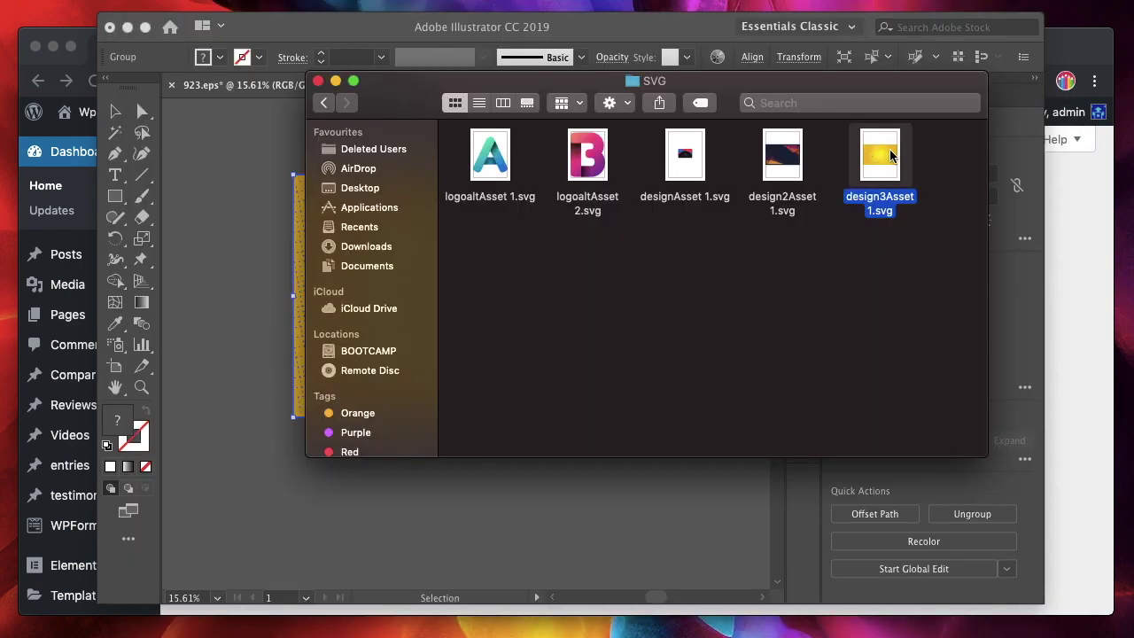
Preview the exported design3Asset 1.svg file and minimize the SVG folder window.
{"action": "key", "text": "space"}
{"action": "key", "text": "space"}
{"action": "left_click", "coordinate": [335, 81]}
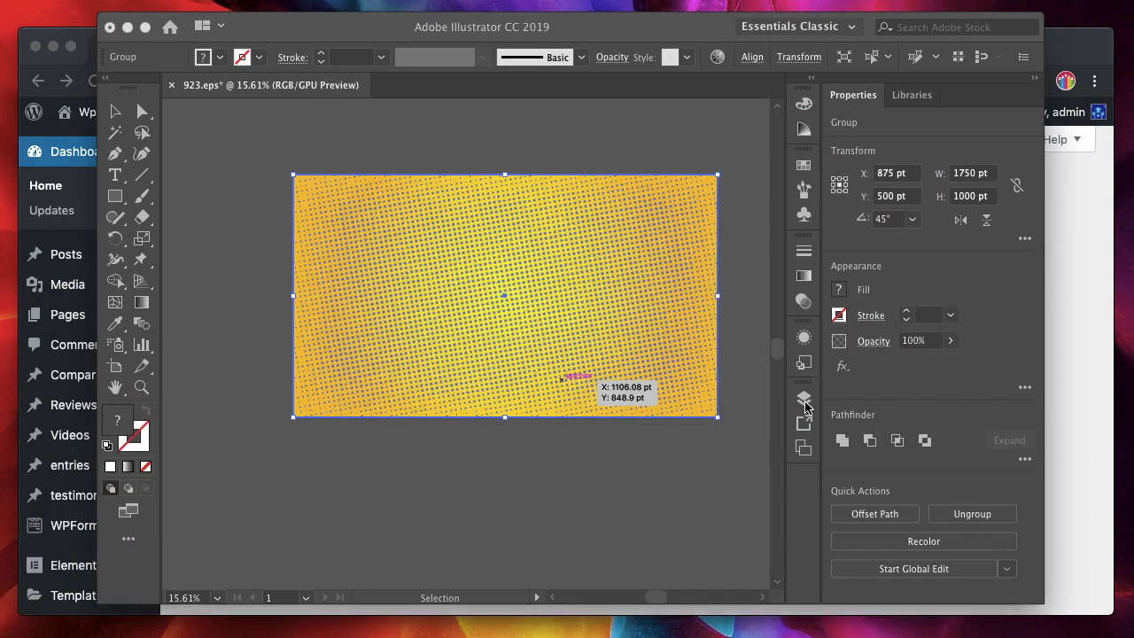
Deselect the artwork and review its sublayers in the layer list.
{"action": "left_click", "coordinate": [804, 401]}
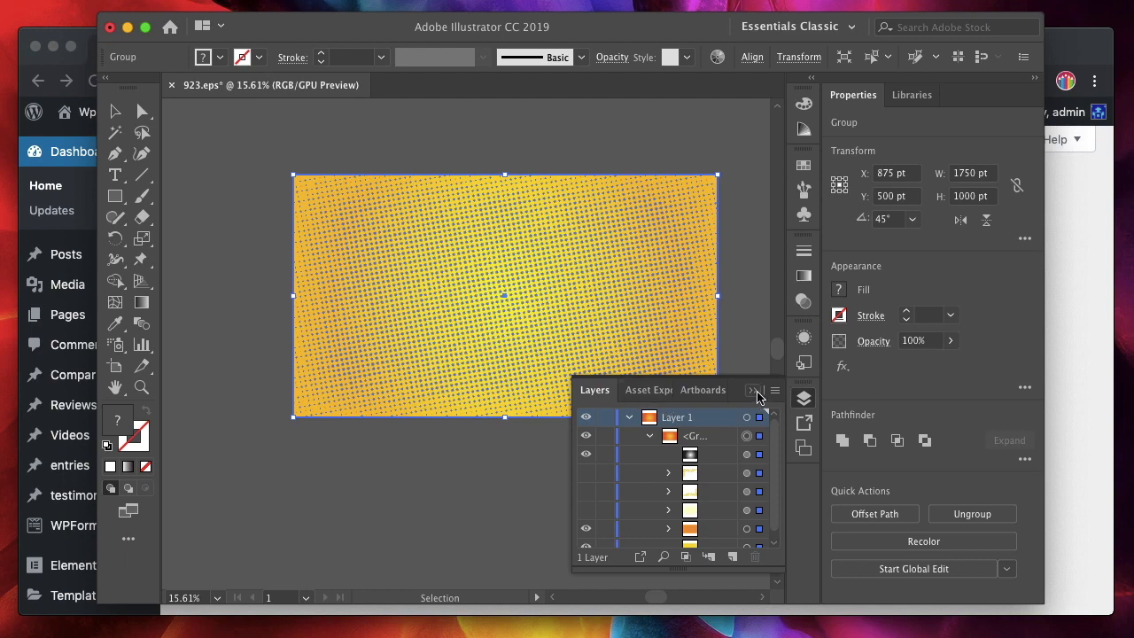
{"action": "left_click", "coordinate": [767, 288]}
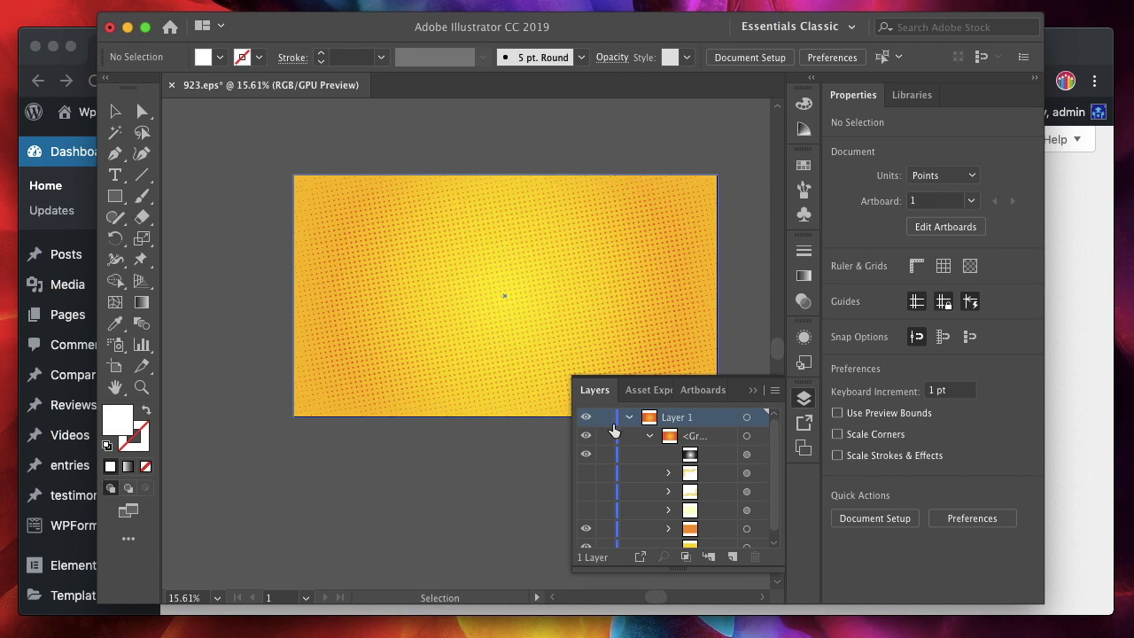
{"action": "left_click", "coordinate": [753, 390]}
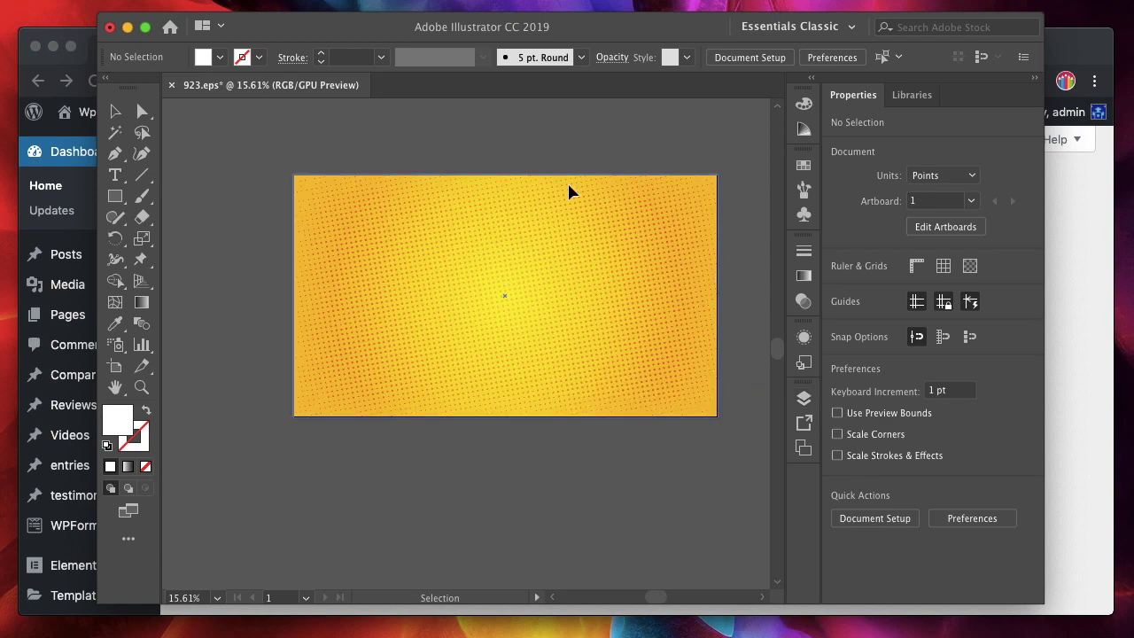
Inspect the gradient-filled rectangle with the Direct Selection tool, clear the selection and check the layer list again.
{"action": "left_click", "coordinate": [141, 110]}
{"action": "left_click", "coordinate": [447, 256]}
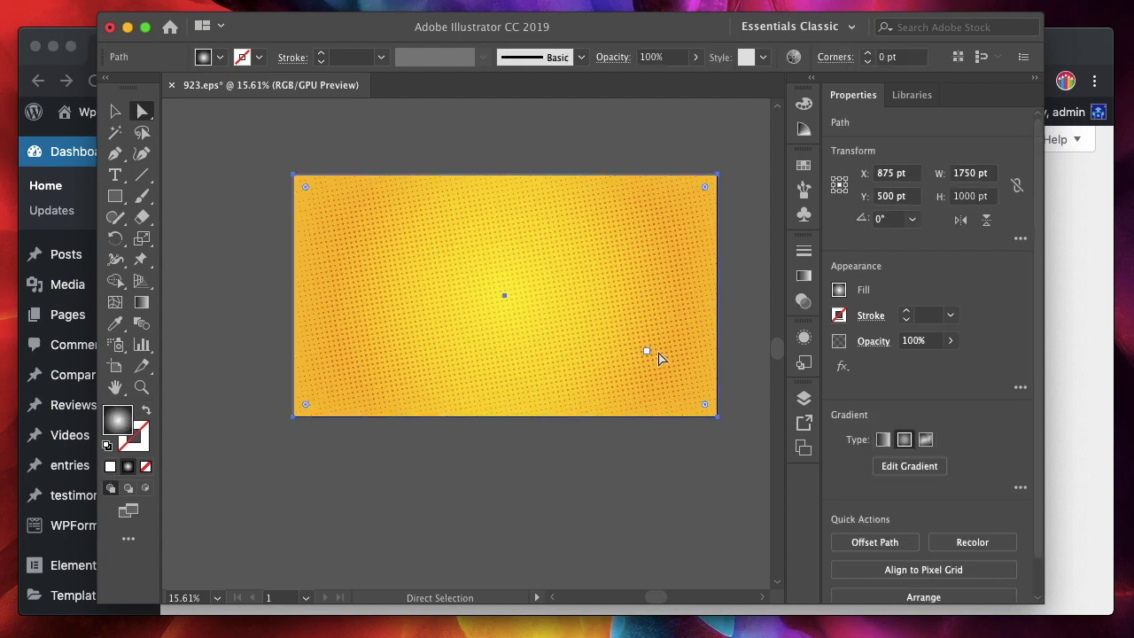
{"action": "left_click", "coordinate": [757, 306]}
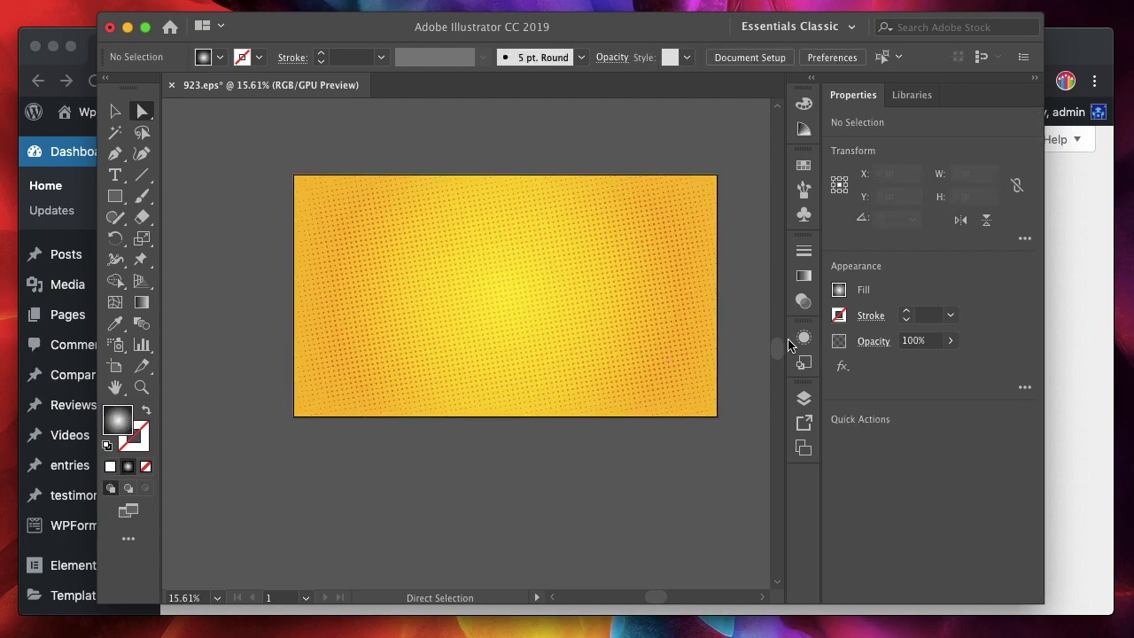
{"action": "left_click", "coordinate": [804, 397]}
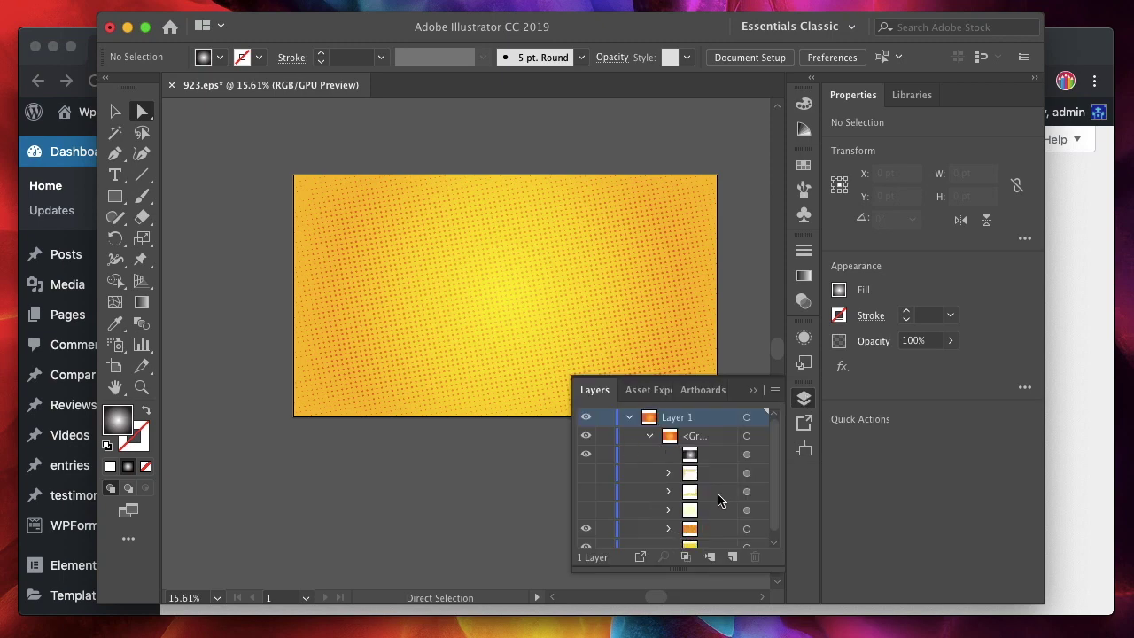
{"action": "left_click", "coordinate": [803, 397]}
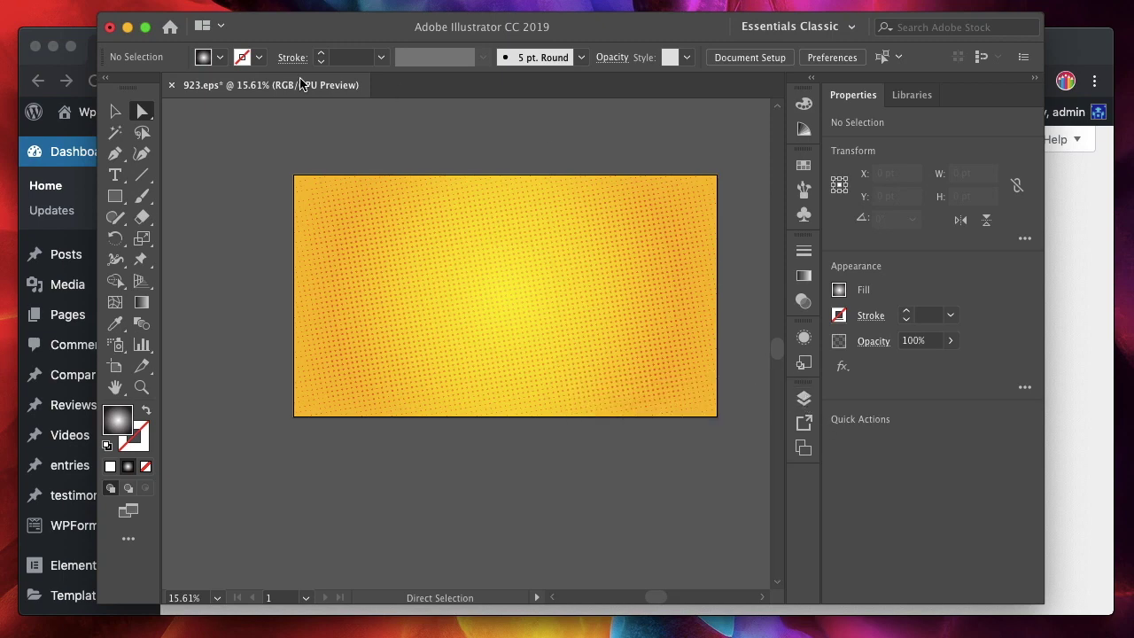
Minimize Illustrator, switch to the Freepik site and open its Illustrations vector category.
{"action": "left_click", "coordinate": [145, 27]}
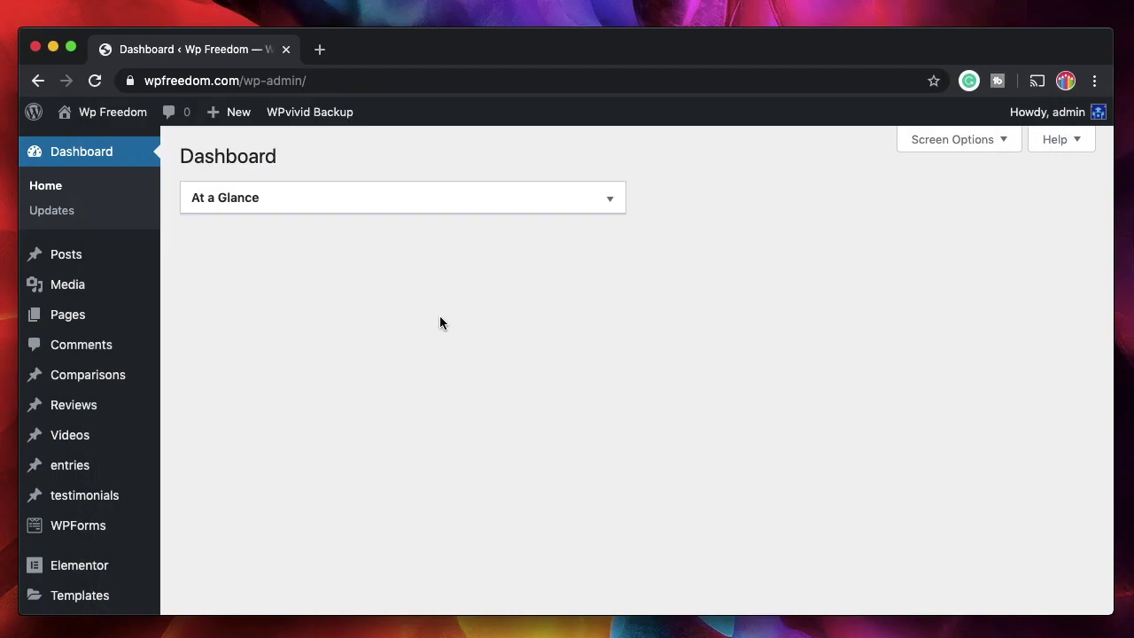
{"action": "left_click", "coordinate": [357, 624]}
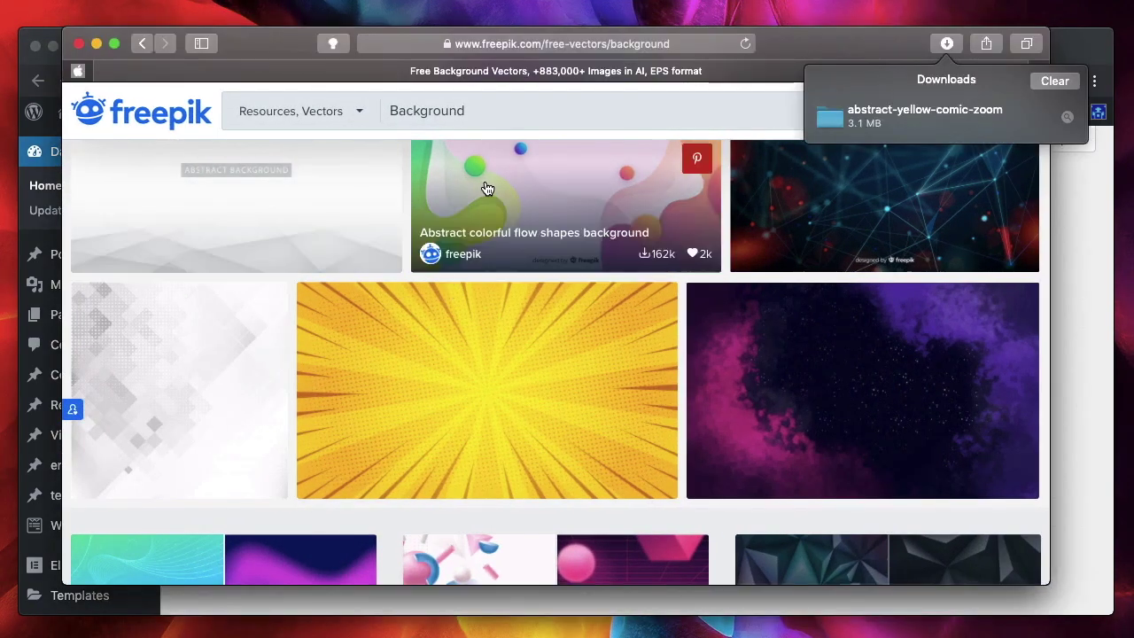
{"action": "scroll", "coordinate": [483, 189], "scroll_direction": "up", "scroll_amount": 5}
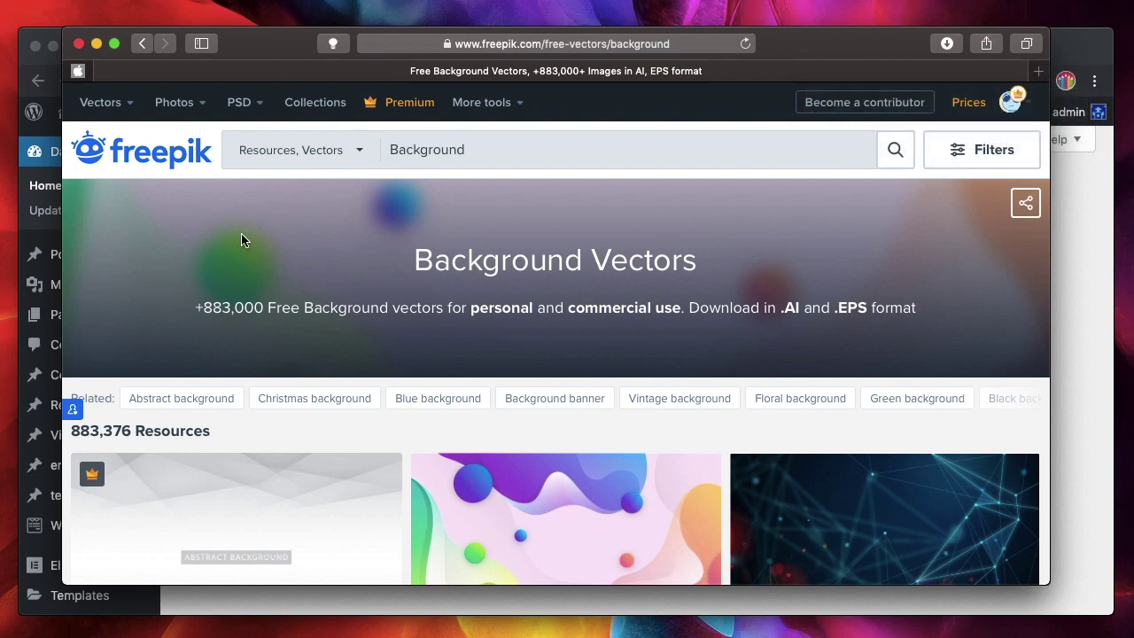
{"action": "mouse_move", "coordinate": [121, 115]}
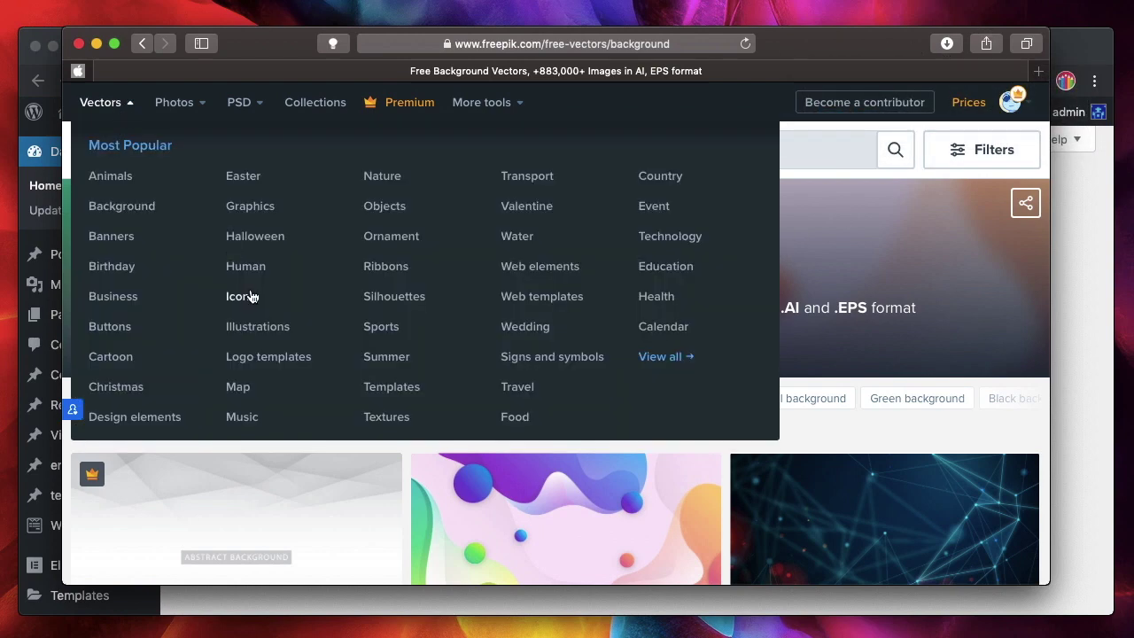
{"action": "left_click", "coordinate": [254, 327]}
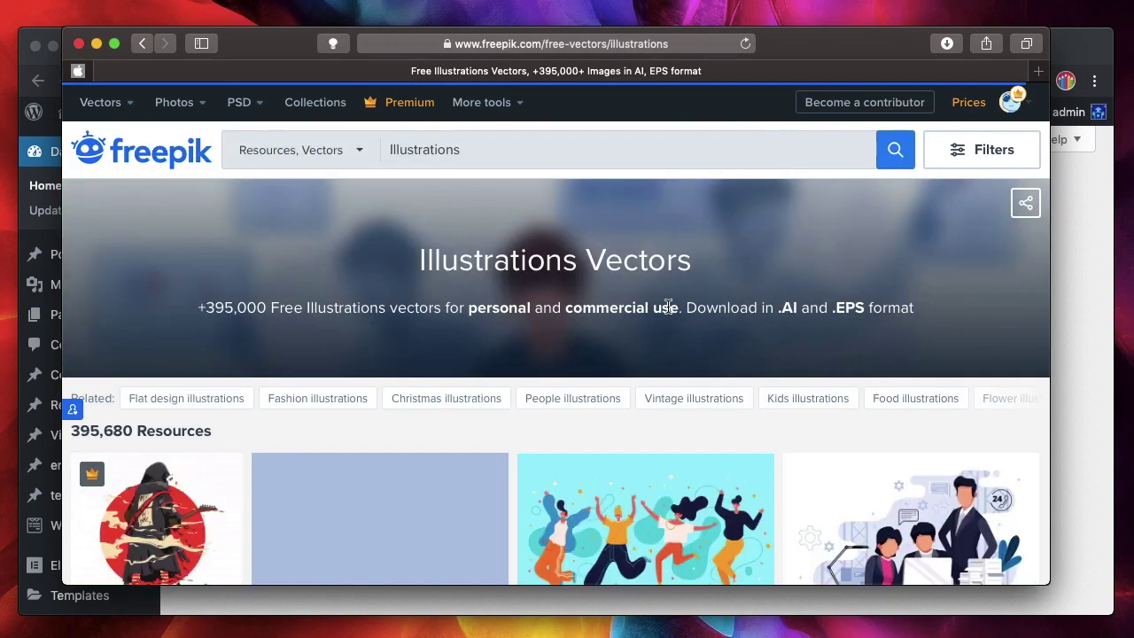
Browse the free vector illustrations on Freepik to examine which styles could be used as website graphics.
{"action": "scroll", "coordinate": [548, 370], "scroll_direction": "down", "scroll_amount": 4}
{"action": "scroll", "coordinate": [560, 308], "scroll_direction": "down", "scroll_amount": 10}
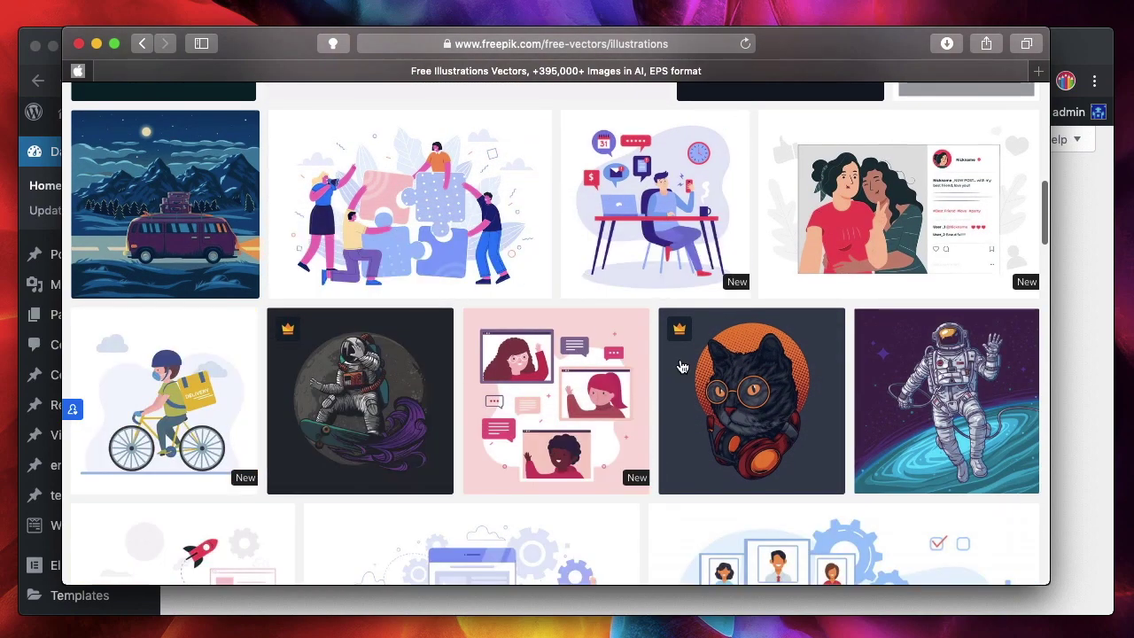
{"action": "scroll", "coordinate": [523, 434], "scroll_direction": "down", "scroll_amount": 2}
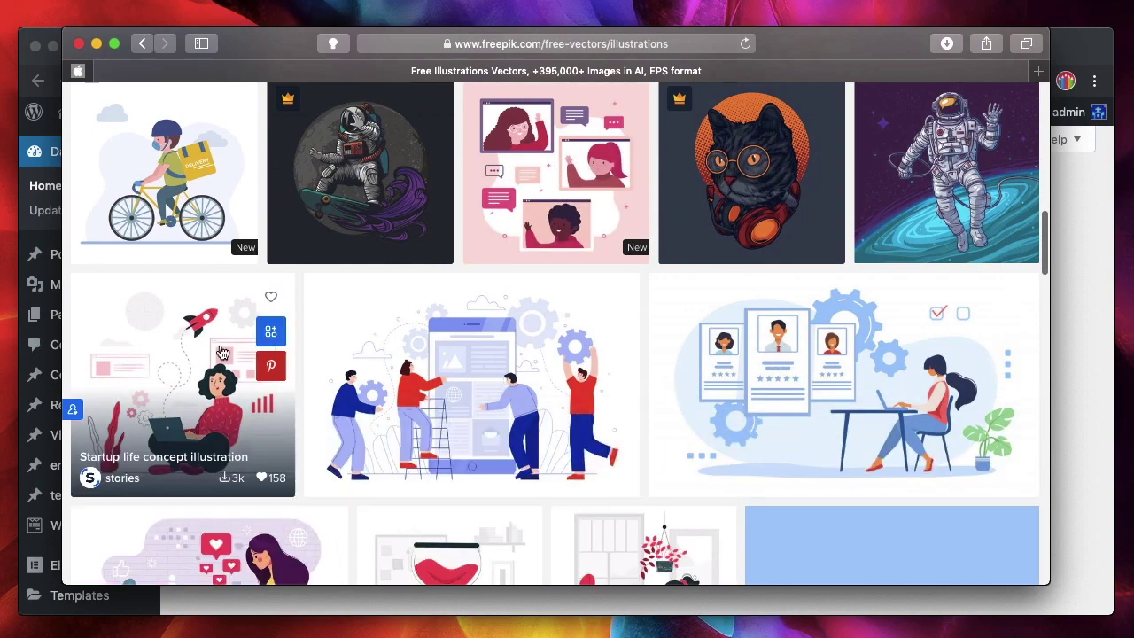
{"action": "scroll", "coordinate": [559, 397], "scroll_direction": "down", "scroll_amount": 4}
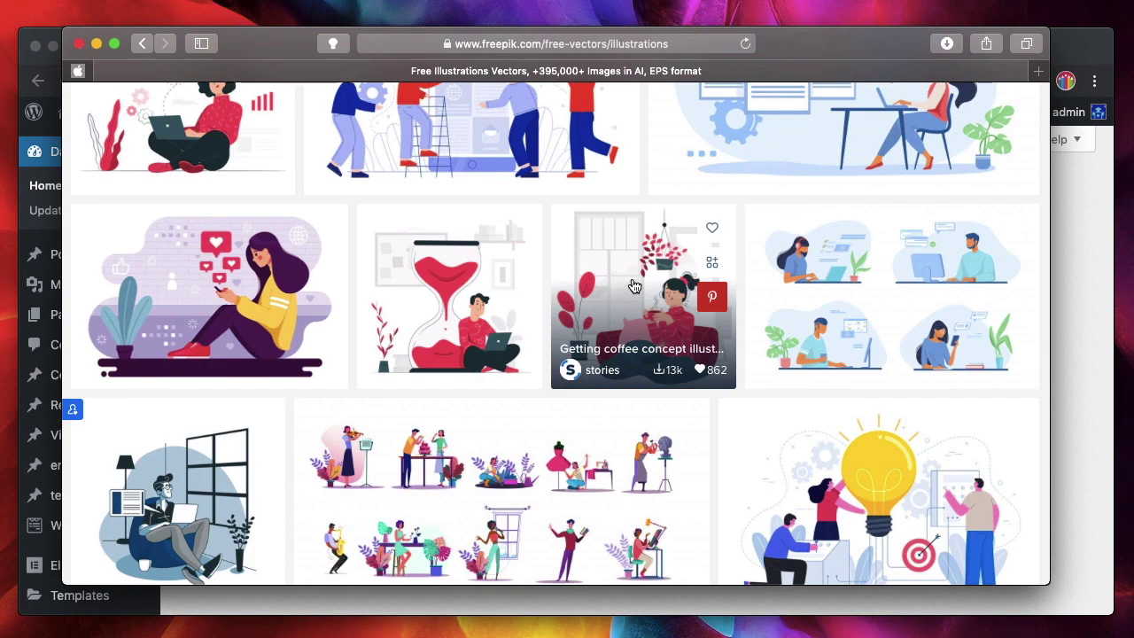
{"action": "scroll", "coordinate": [634, 285], "scroll_direction": "down", "scroll_amount": 5}
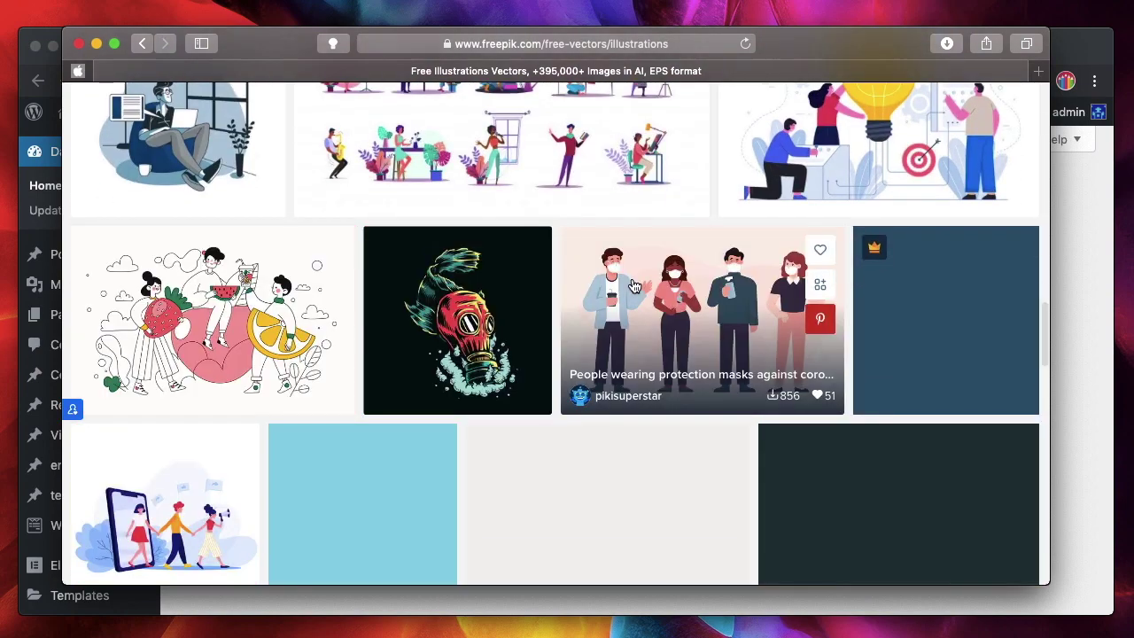
{"action": "scroll", "coordinate": [635, 286], "scroll_direction": "up", "scroll_amount": 1}
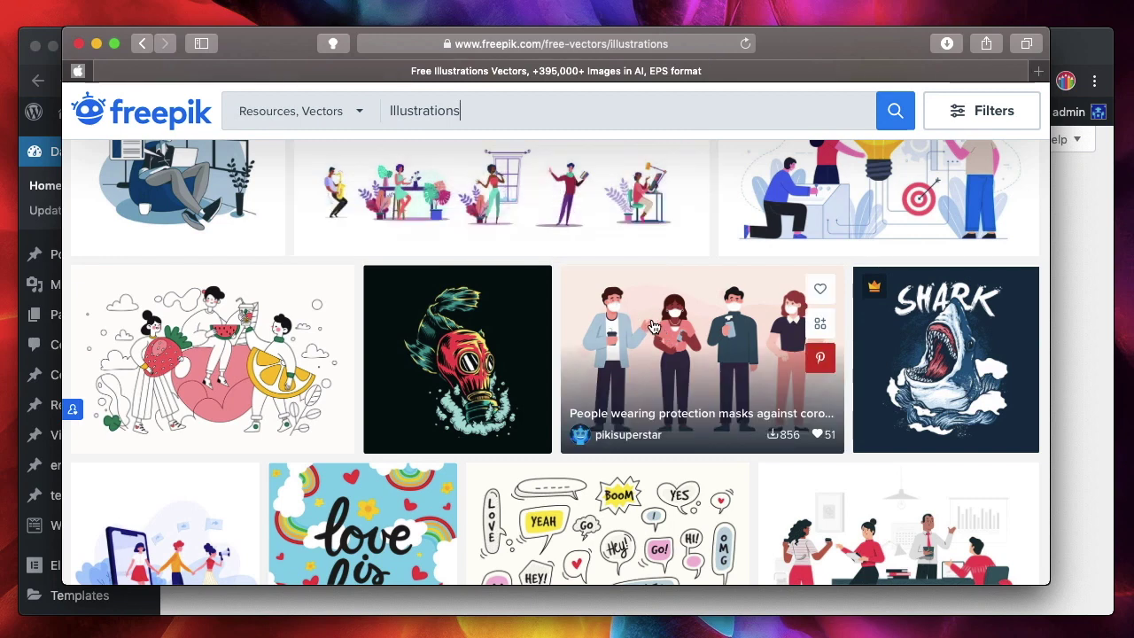
{"action": "scroll", "coordinate": [638, 355], "scroll_direction": "up", "scroll_amount": 10}
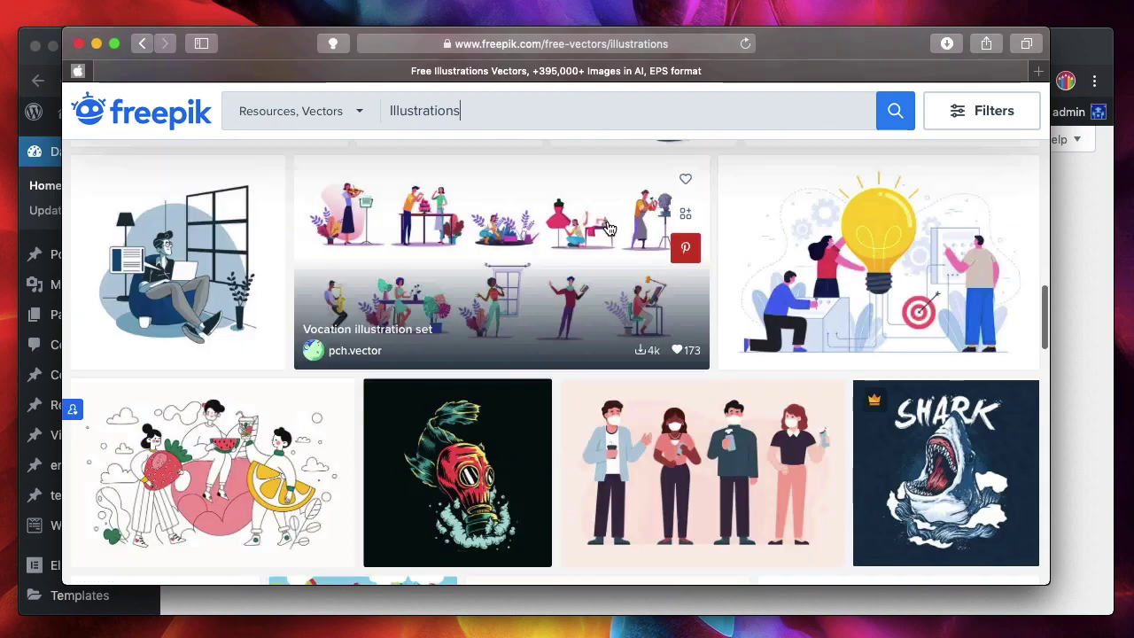
{"action": "scroll", "coordinate": [609, 387], "scroll_direction": "up", "scroll_amount": 2}
{"action": "scroll", "coordinate": [609, 408], "scroll_direction": "down", "scroll_amount": 5}
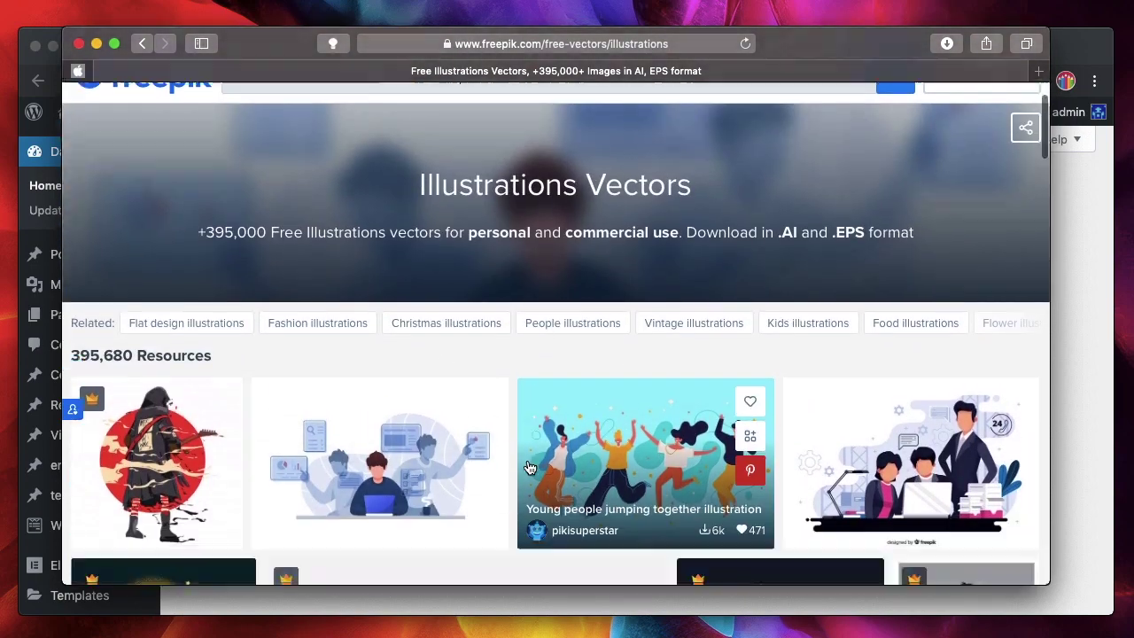
{"action": "scroll", "coordinate": [610, 434], "scroll_direction": "down", "scroll_amount": 10}
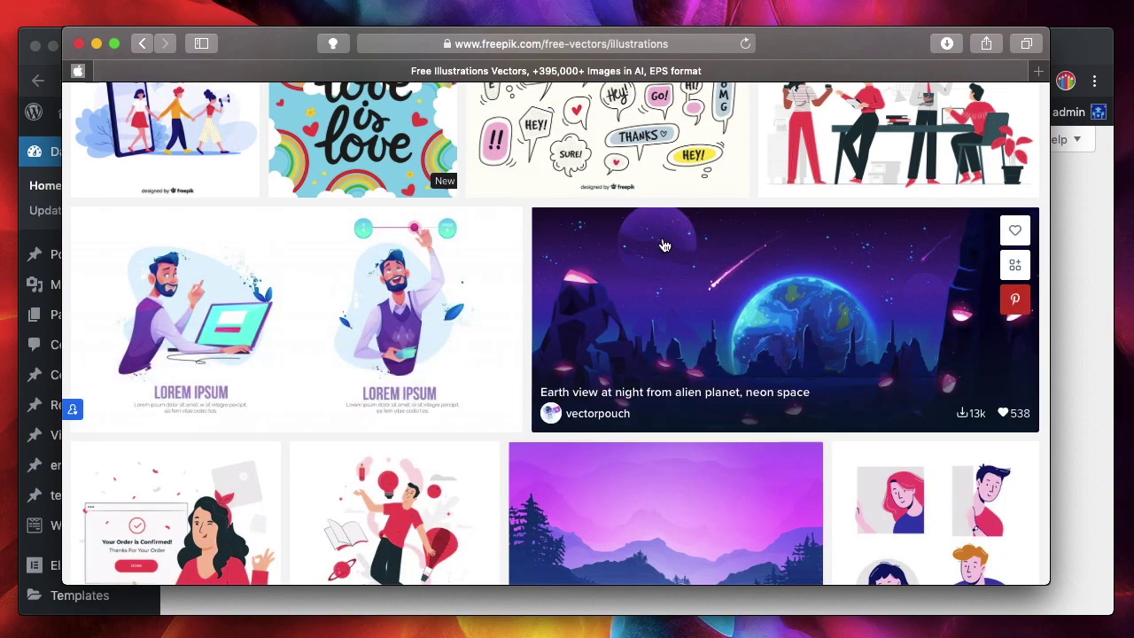
{"action": "scroll", "coordinate": [620, 252], "scroll_direction": "up", "scroll_amount": 5}
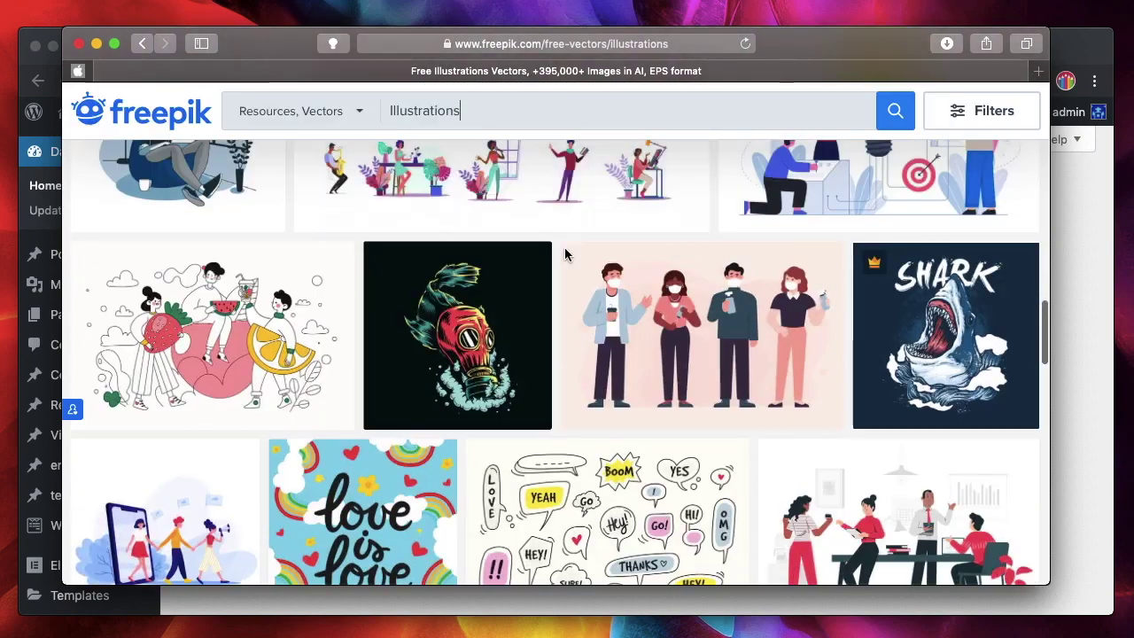
Minimize the Freepik window, return to the WordPress dashboard and open Elementor's Advanced settings.
{"action": "left_click", "coordinate": [95, 44]}
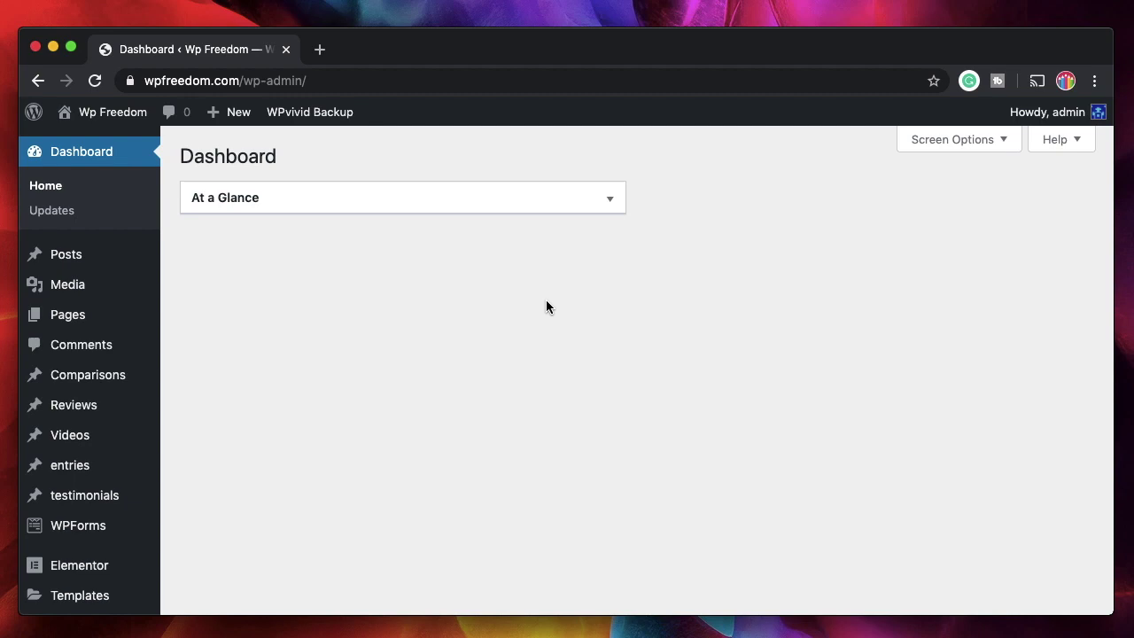
{"action": "scroll", "coordinate": [546, 306], "scroll_direction": "down", "scroll_amount": 5}
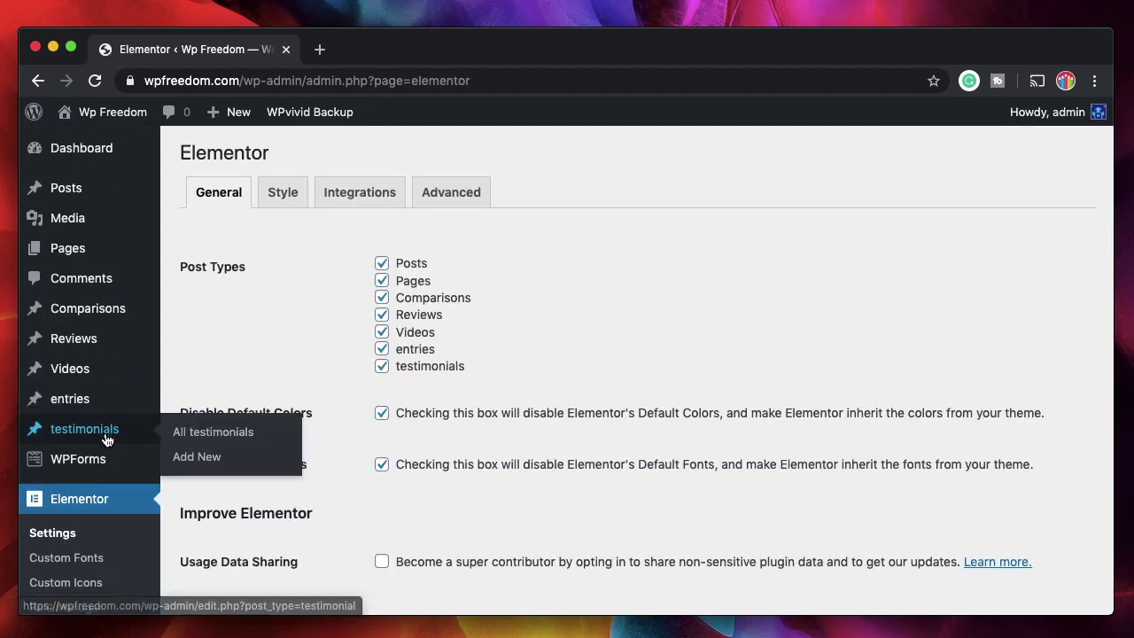
{"action": "scroll", "coordinate": [195, 390], "scroll_direction": "down", "scroll_amount": 2}
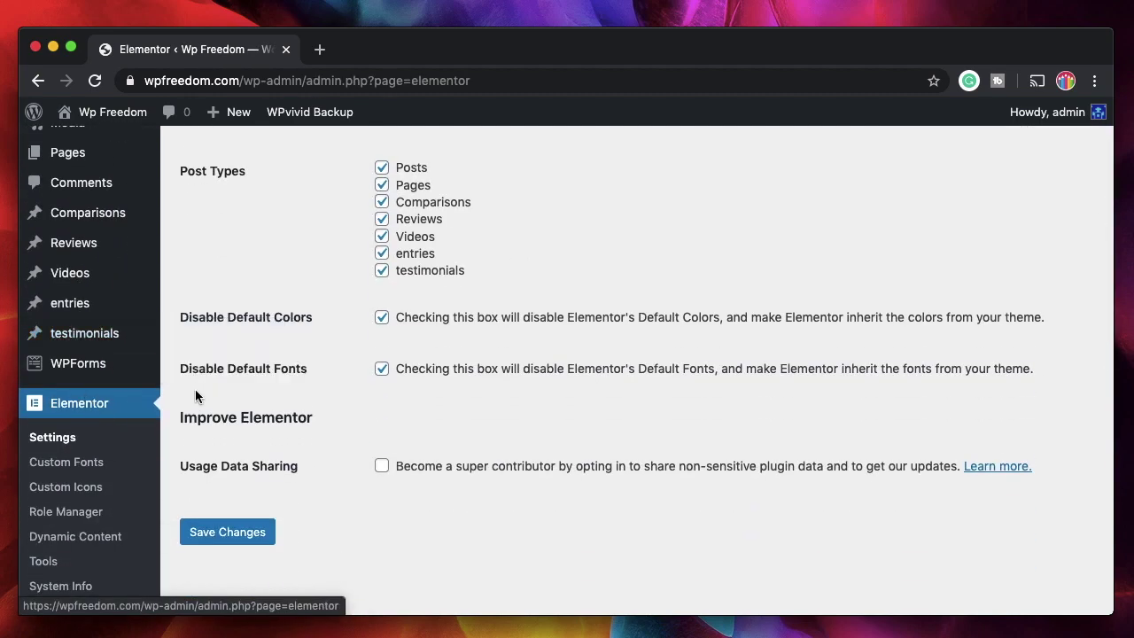
{"action": "scroll", "coordinate": [195, 389], "scroll_direction": "up", "scroll_amount": 2}
{"action": "left_click", "coordinate": [459, 204]}
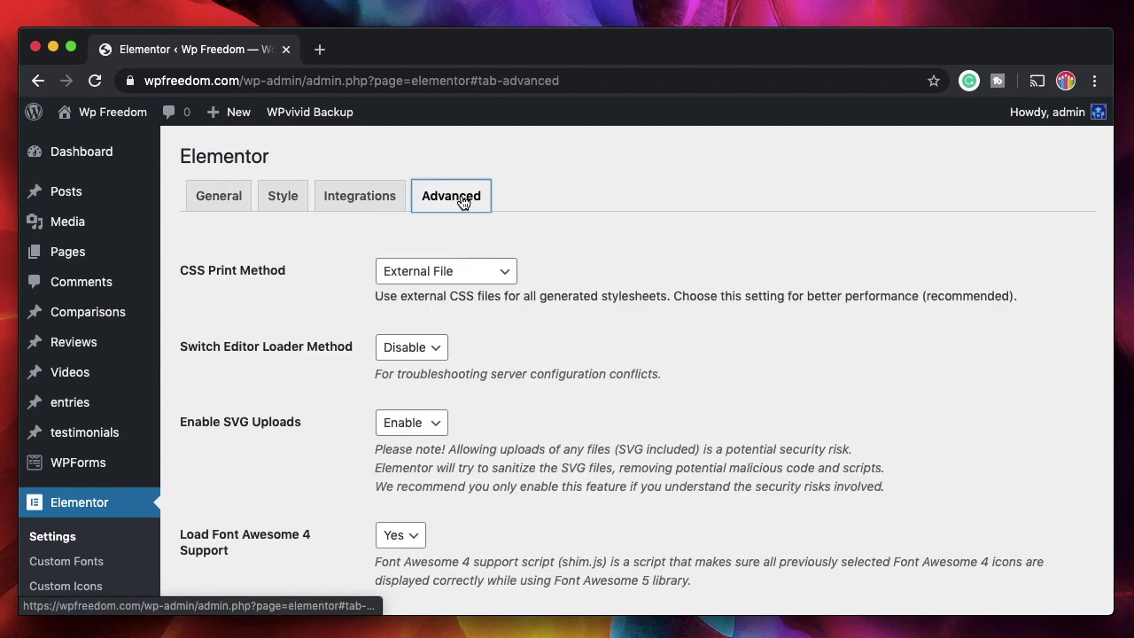
Check the Enable SVG Uploads setting and read its security note.
{"action": "scroll", "coordinate": [462, 319], "scroll_direction": "down", "scroll_amount": 3}
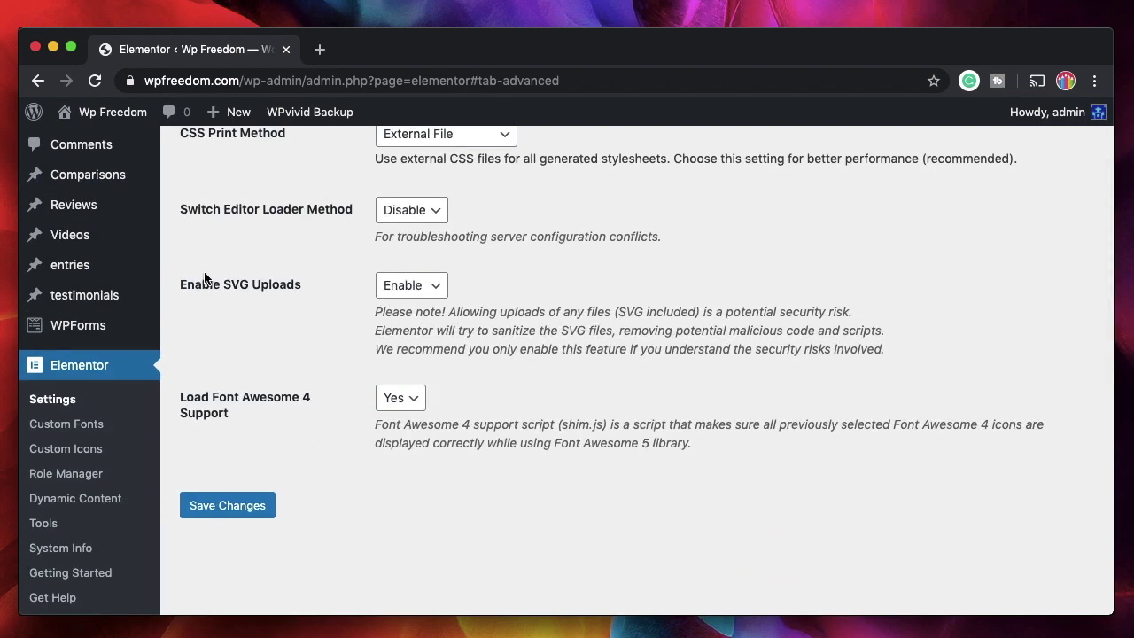
{"action": "triple_click", "coordinate": [259, 285]}
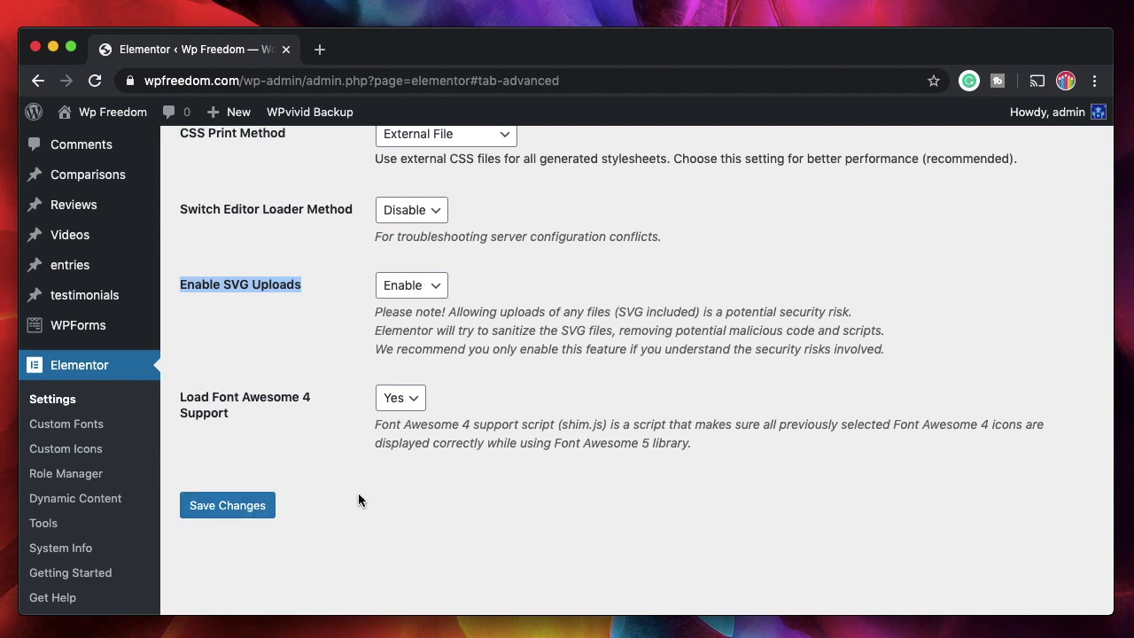
{"action": "triple_click", "coordinate": [629, 313]}
{"action": "left_click", "coordinate": [597, 343]}
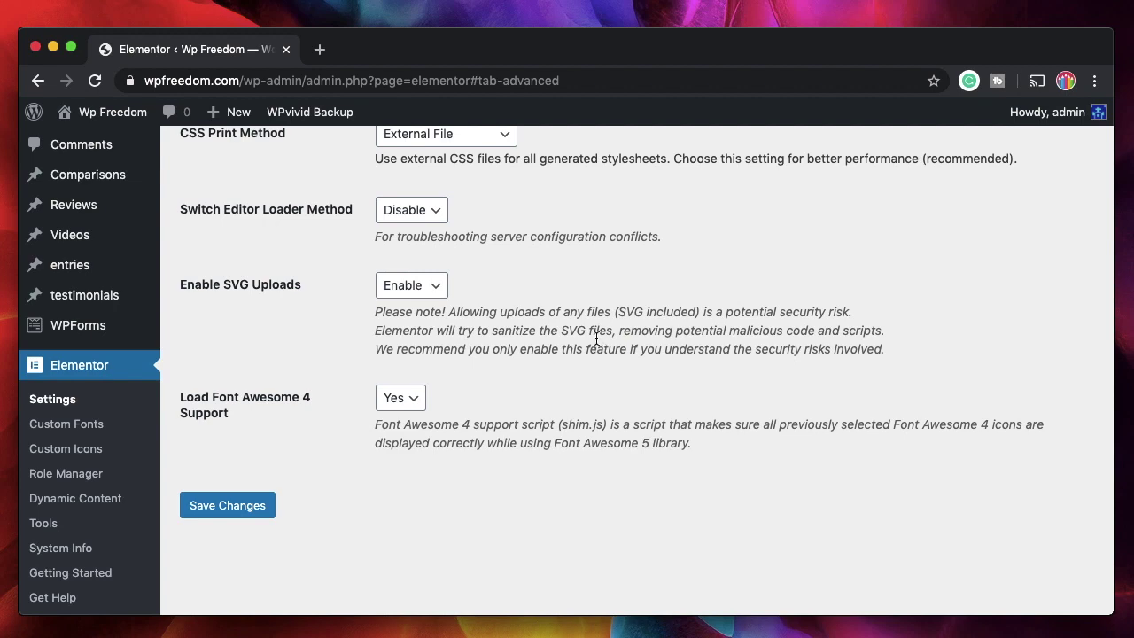
Open the Saved Templates list in a new tab and open the SVG masterclass template in the Elementor editor.
{"action": "scroll", "coordinate": [300, 364], "scroll_direction": "down", "scroll_amount": 10}
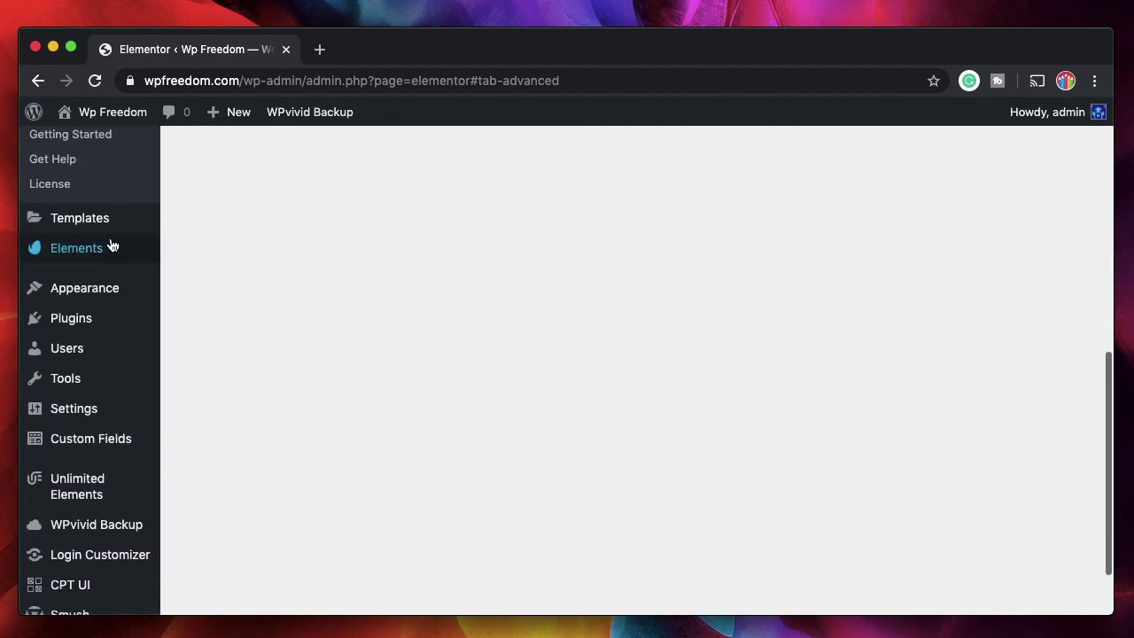
{"action": "mouse_move", "coordinate": [104, 228]}
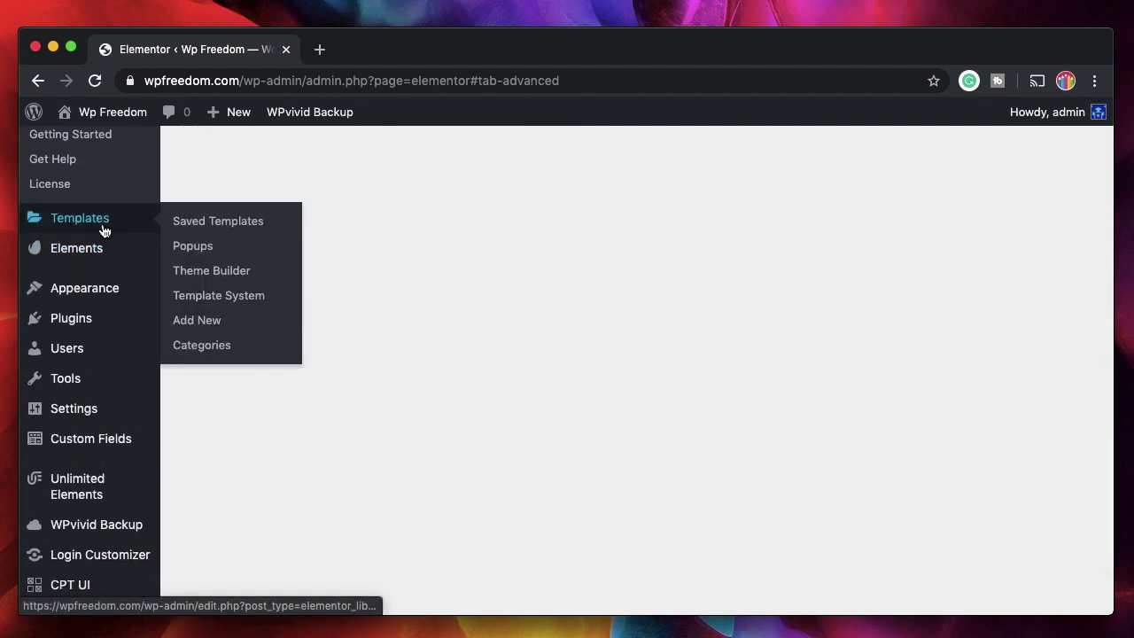
{"action": "left_click", "coordinate": [229, 229], "text": "super"}
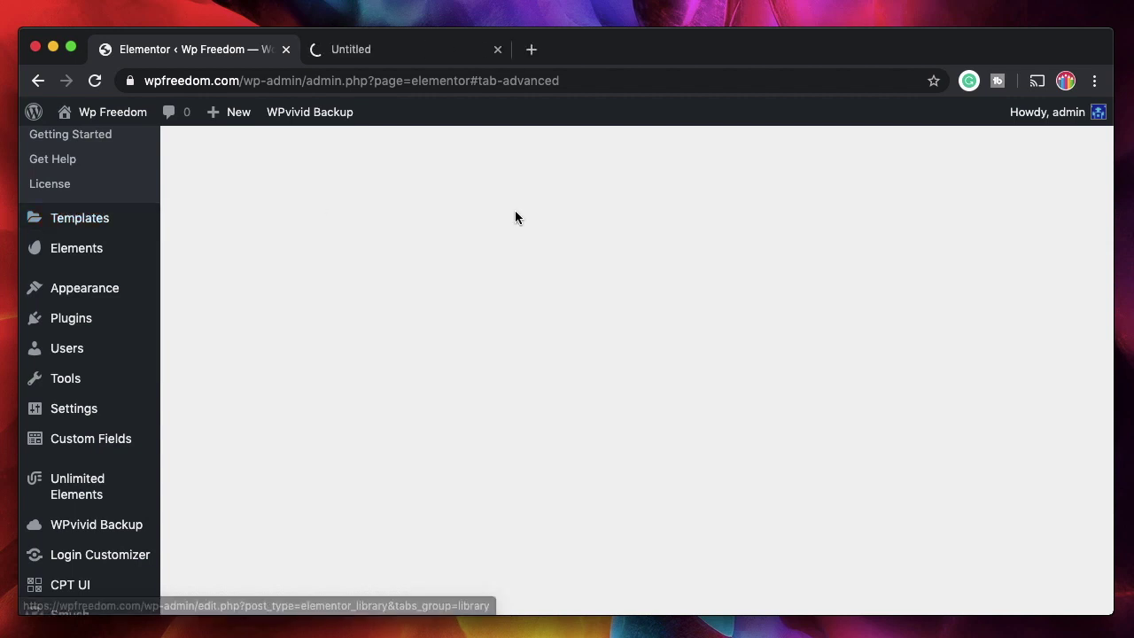
{"action": "left_click", "coordinate": [413, 53]}
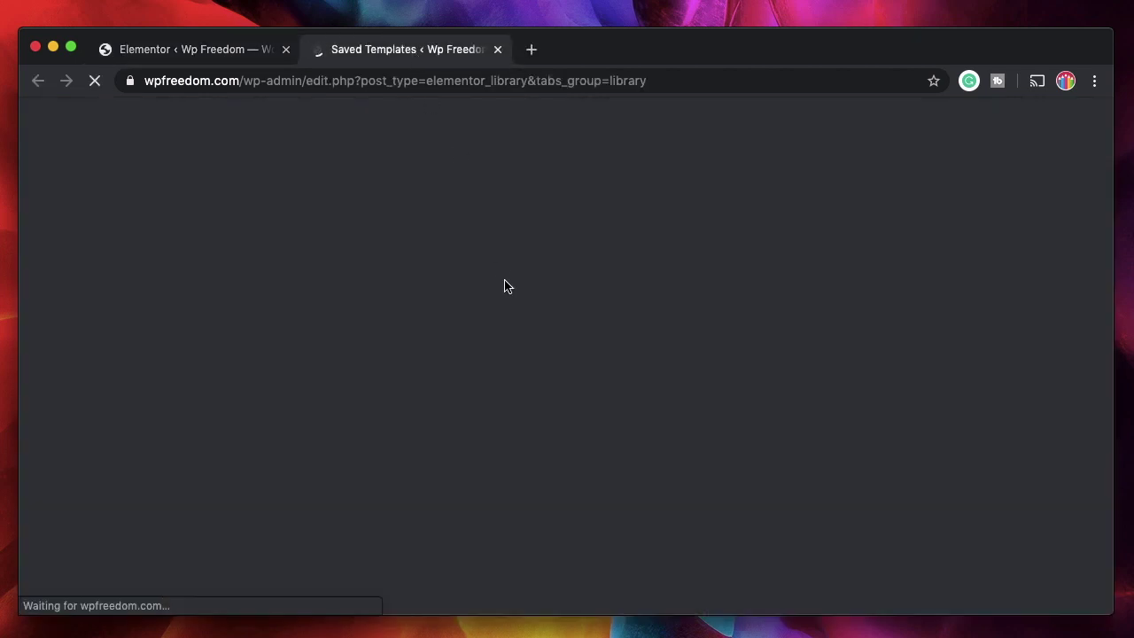
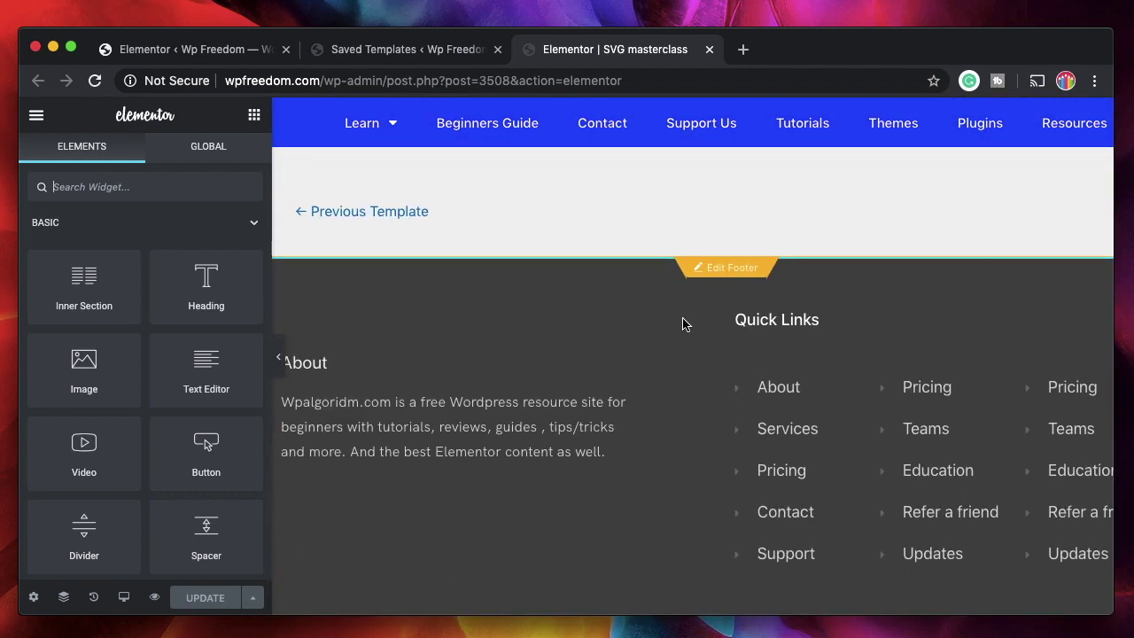
{"action": "scroll", "coordinate": [681, 322], "scroll_direction": "up", "scroll_amount": 2}
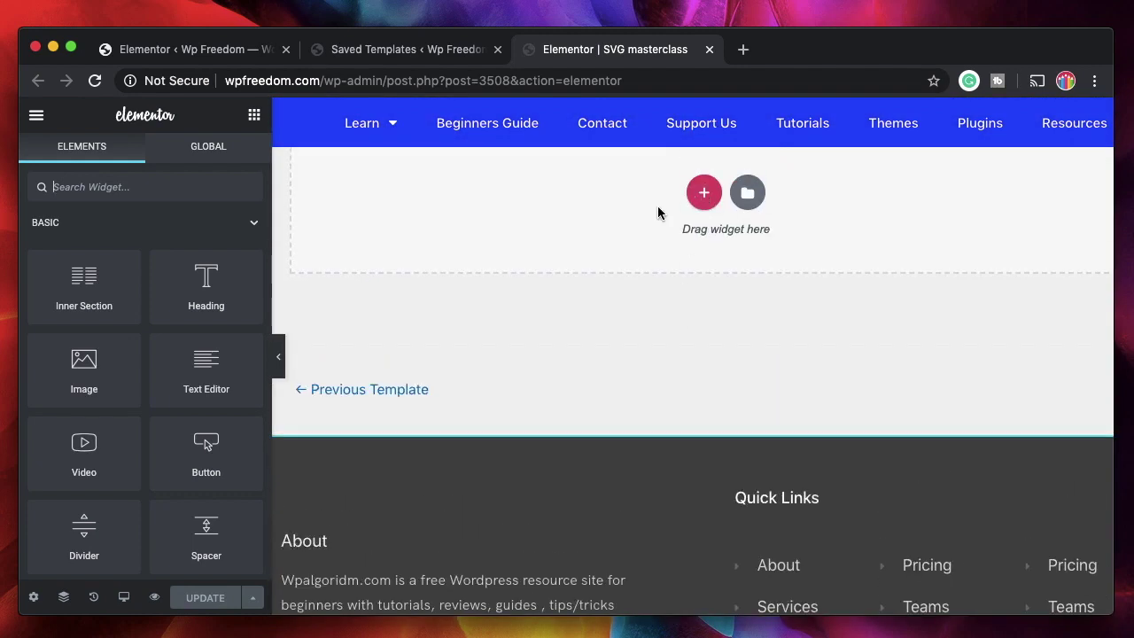
Find the Icon widget and place it below the existing sections of the template.
{"action": "left_click", "coordinate": [704, 195]}
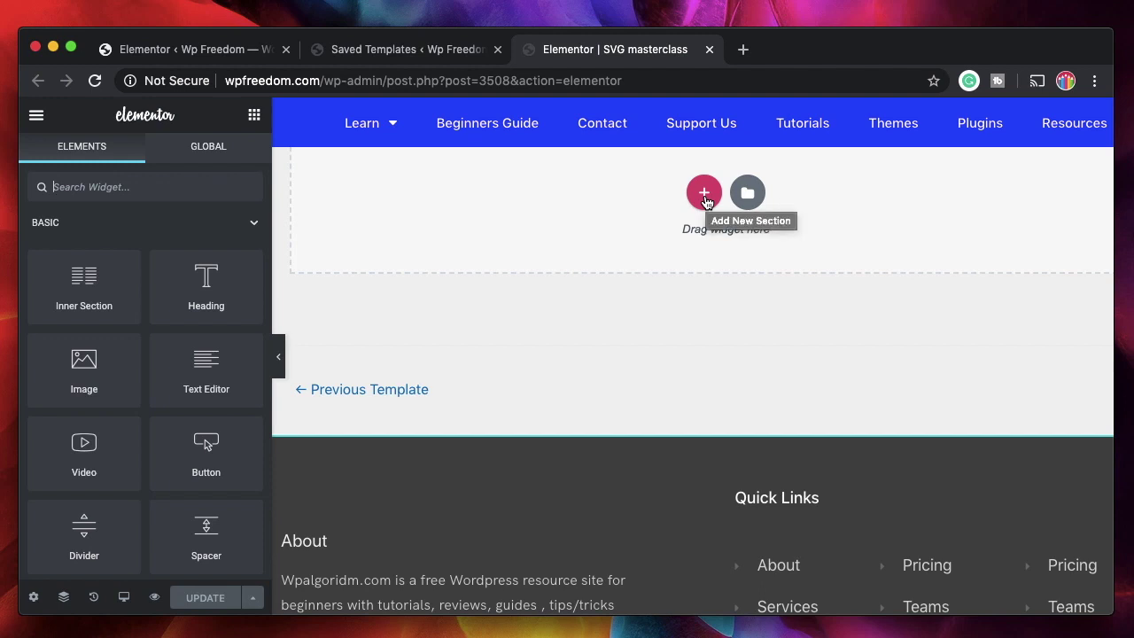
{"action": "type", "text": "icon"}
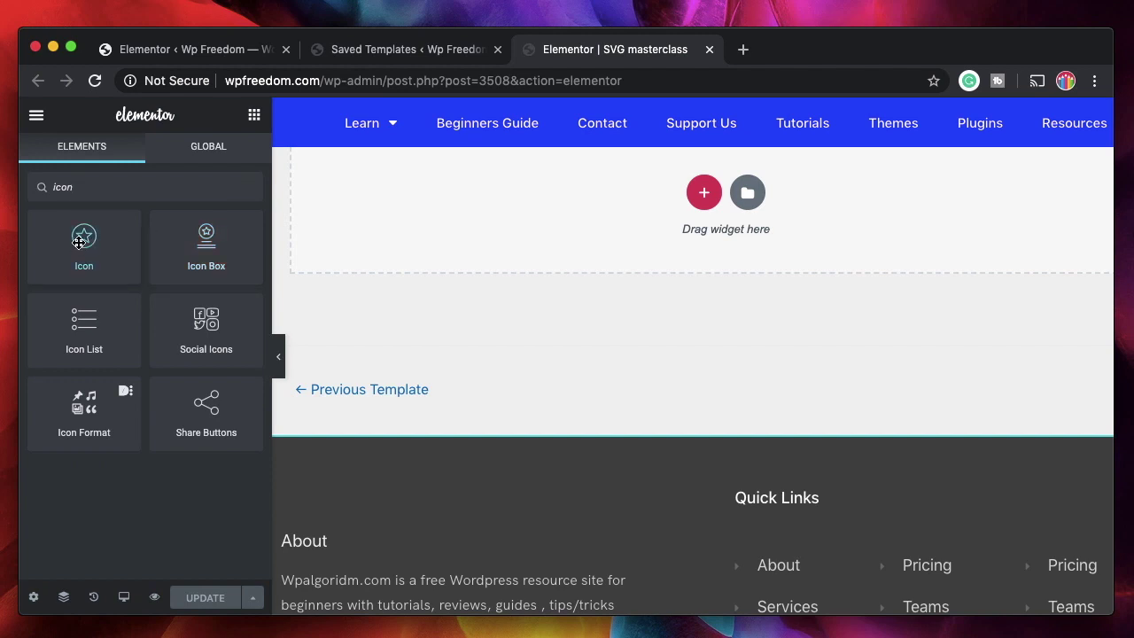
{"action": "left_click_drag", "start_coordinate": [79, 242], "coordinate": [578, 197]}
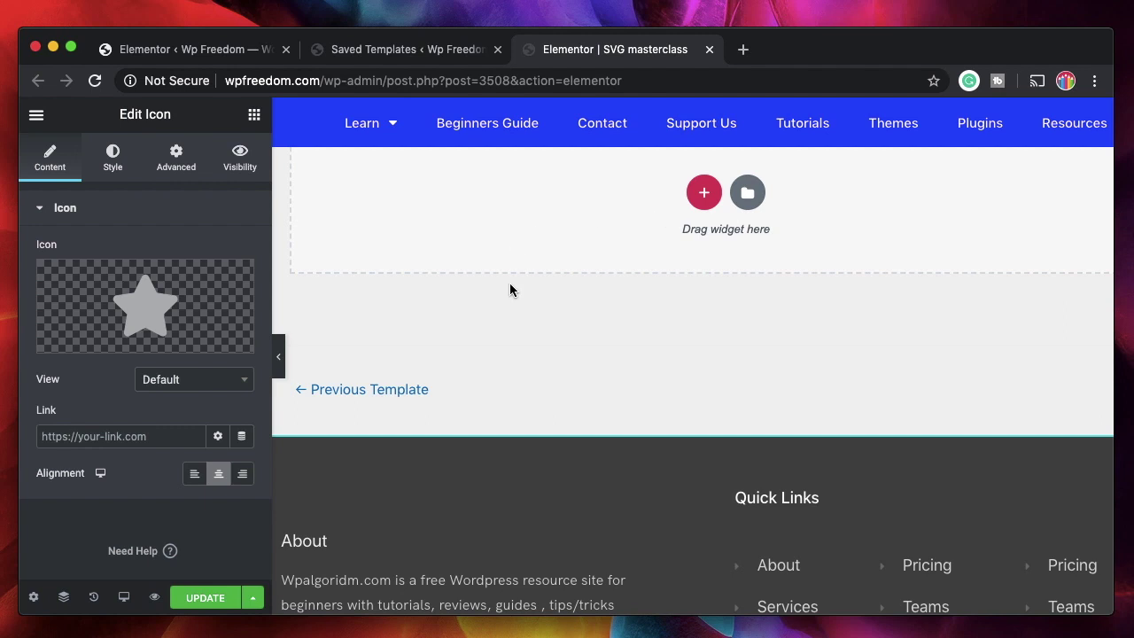
{"action": "scroll", "coordinate": [509, 283], "scroll_direction": "up", "scroll_amount": 5}
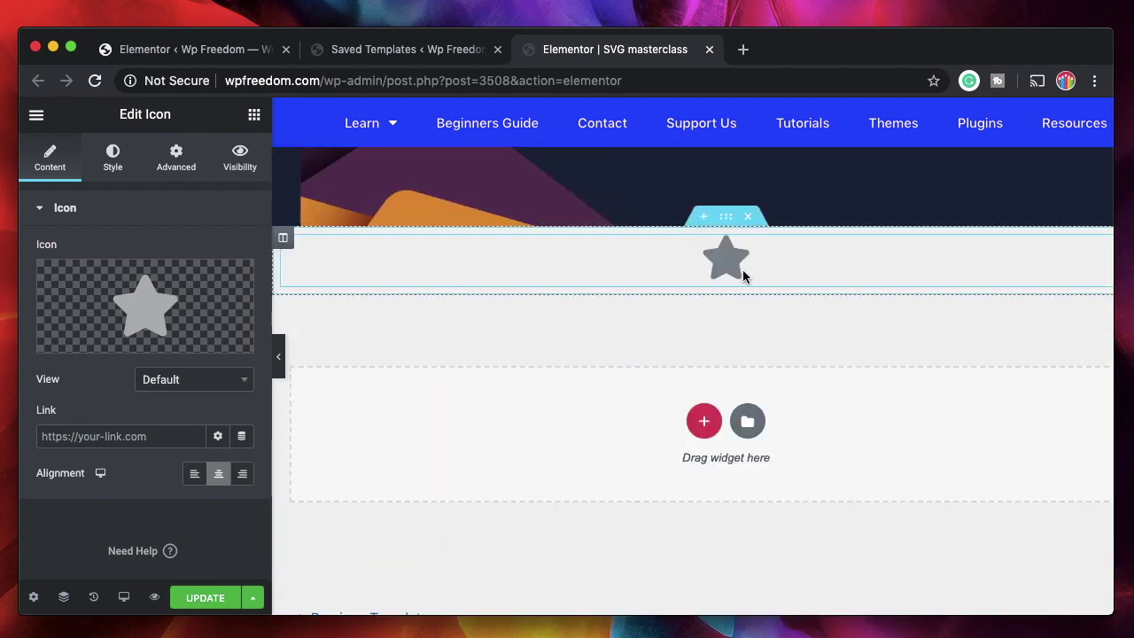
Choose to upload a custom SVG for the icon and browse to the SVG folder on the Desktop.
{"action": "mouse_move", "coordinate": [137, 296]}
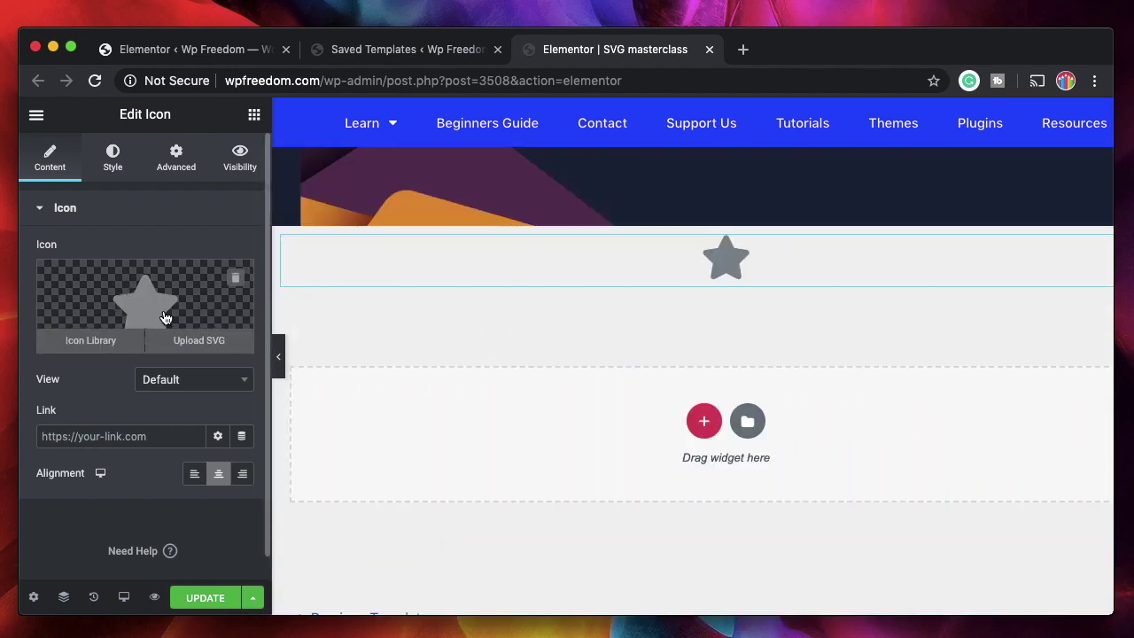
{"action": "left_click", "coordinate": [198, 345]}
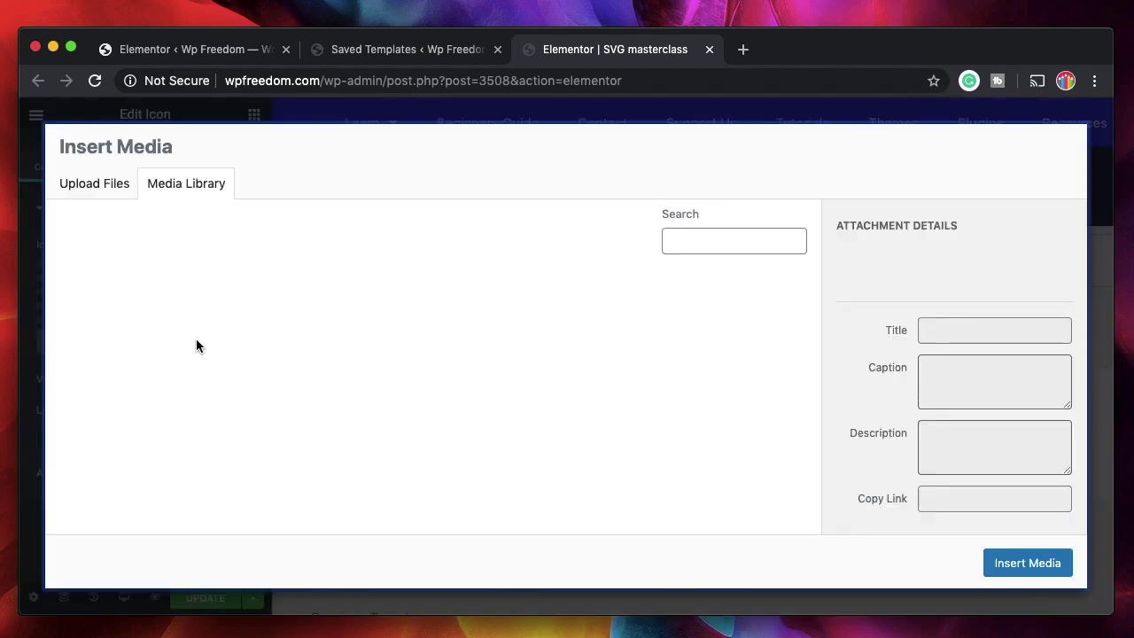
{"action": "left_click", "coordinate": [103, 199]}
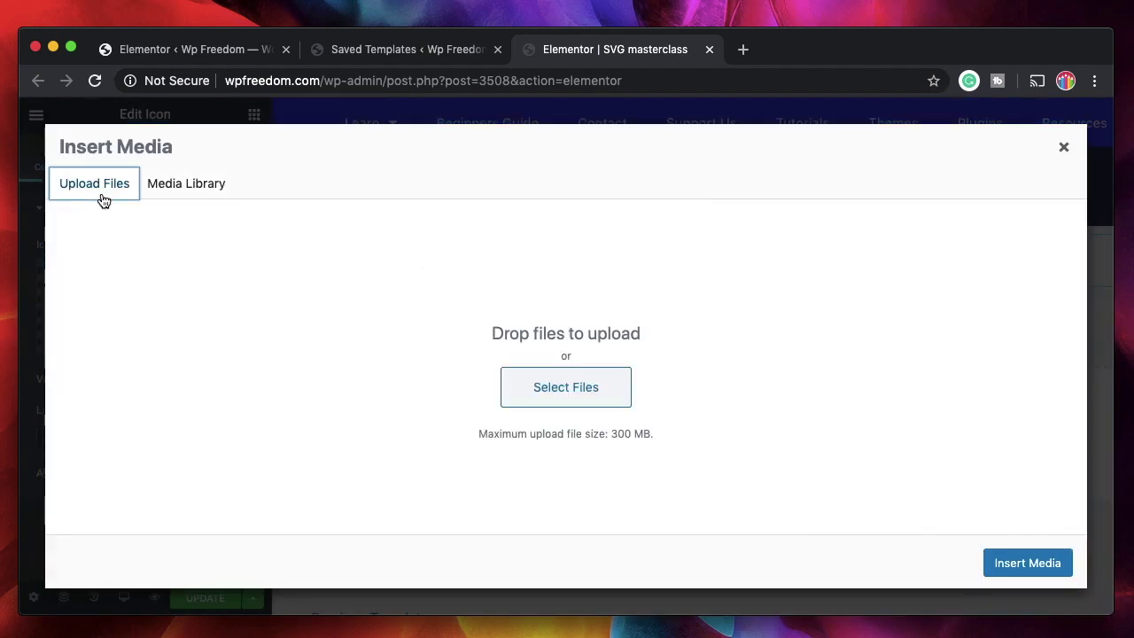
{"action": "left_click", "coordinate": [572, 387]}
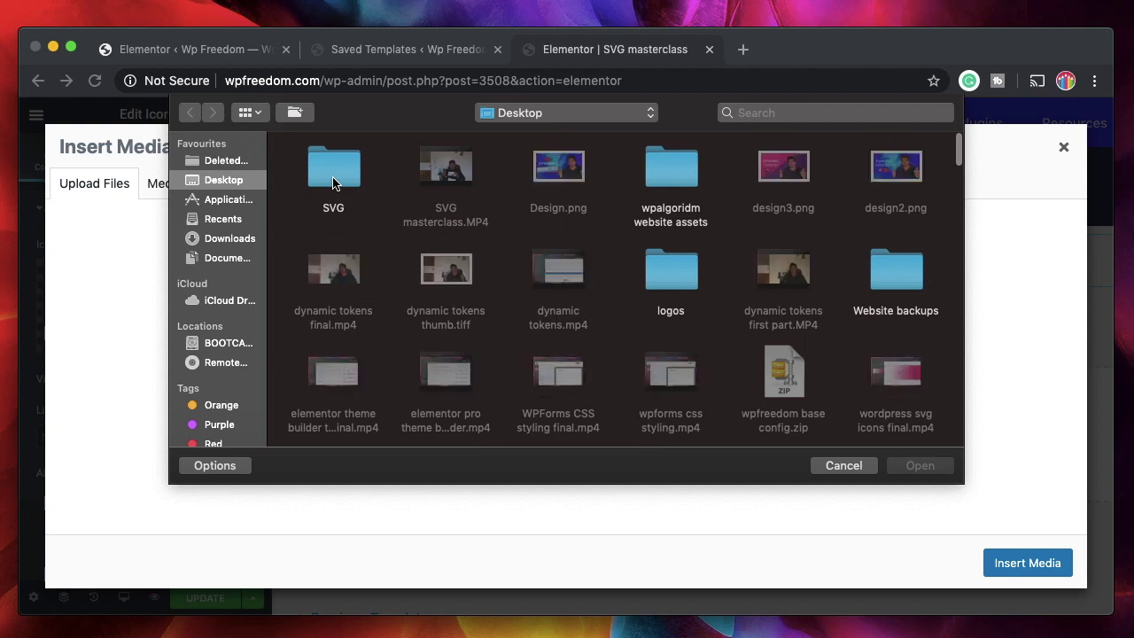
{"action": "double_click", "coordinate": [333, 183]}
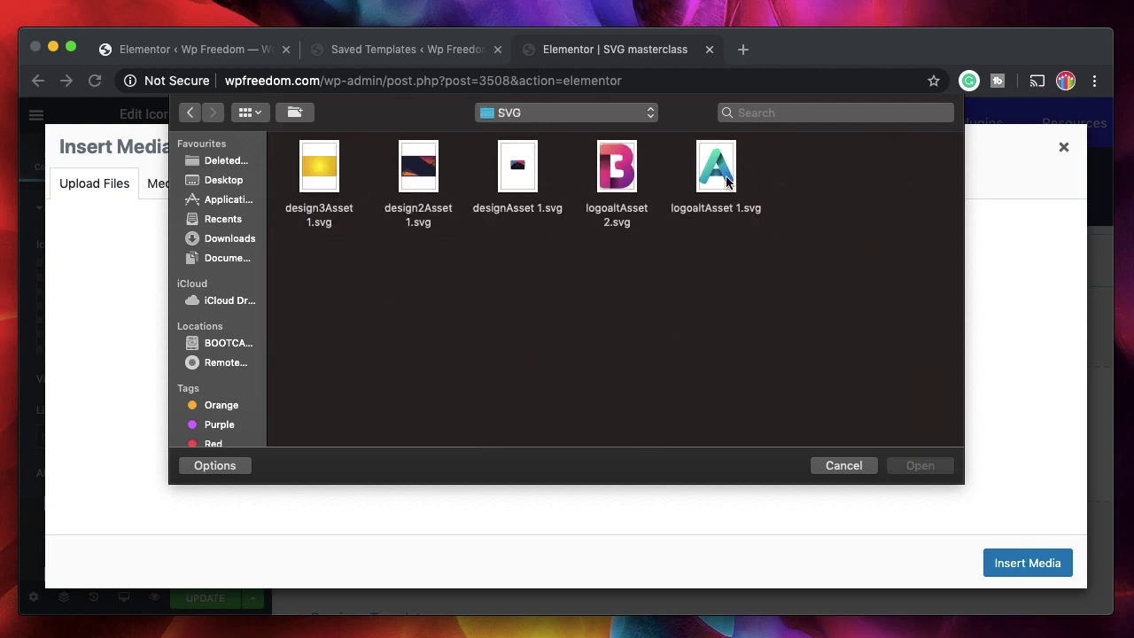
Upload design3Asset 1.svg and insert it as the widget's icon.
{"action": "left_click", "coordinate": [718, 171]}
{"action": "left_click", "coordinate": [615, 176]}
{"action": "left_click", "coordinate": [509, 177]}
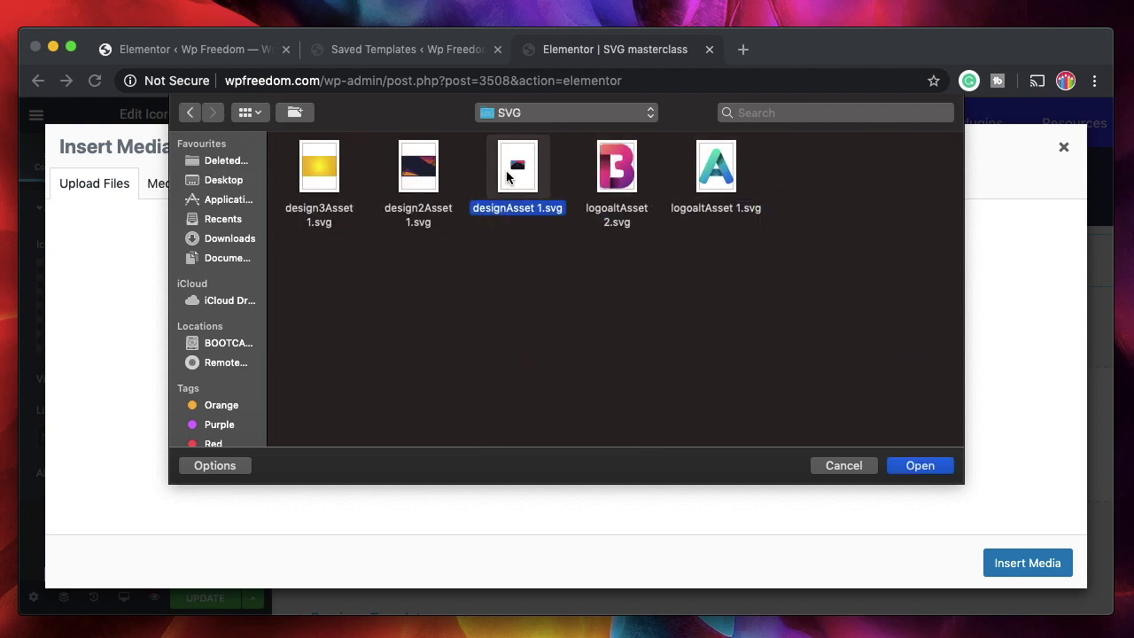
{"action": "left_click", "coordinate": [420, 176]}
{"action": "left_click", "coordinate": [333, 177]}
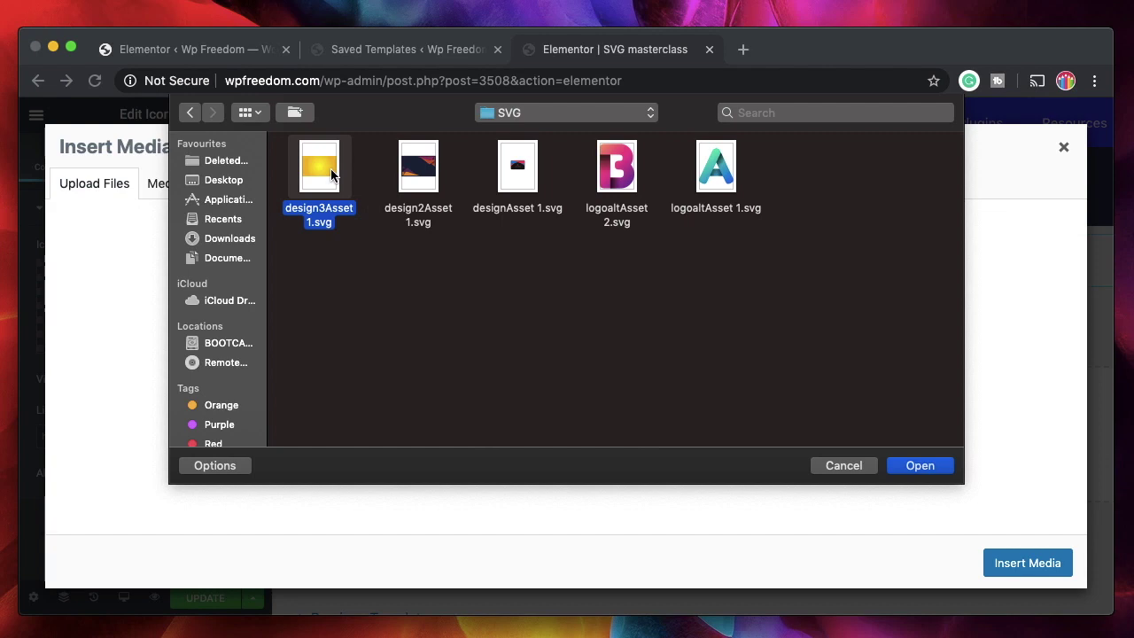
{"action": "left_click", "coordinate": [937, 475]}
{"action": "left_click", "coordinate": [1027, 563]}
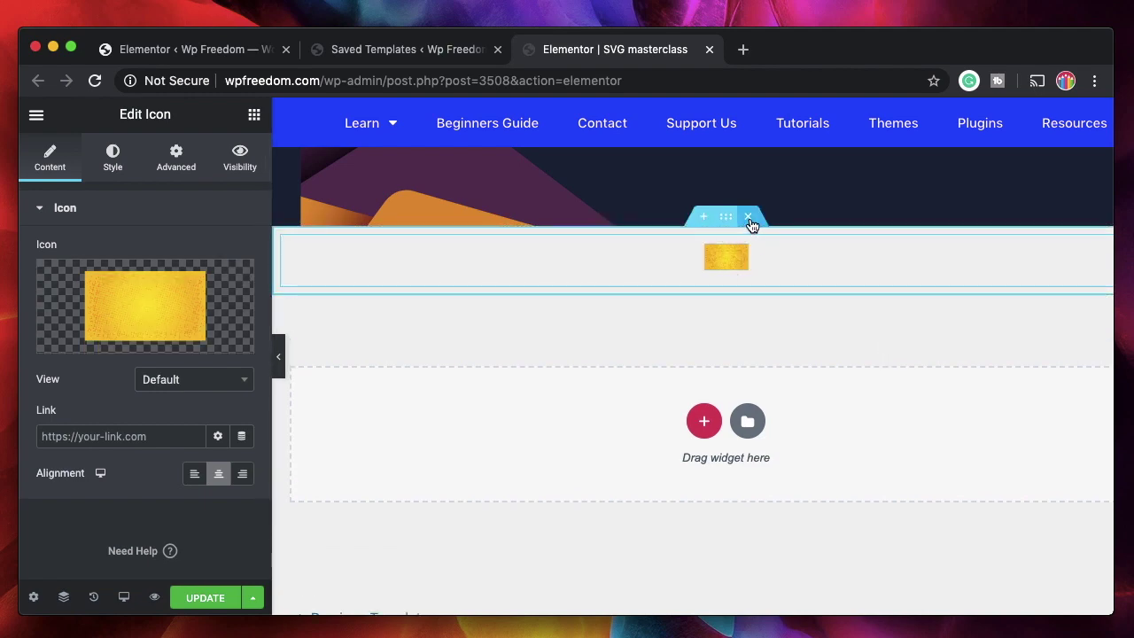
Delete the section holding the yellow icon and look over the rest of the template.
{"action": "left_click", "coordinate": [748, 217]}
{"action": "scroll", "coordinate": [630, 332], "scroll_direction": "up", "scroll_amount": 3}
{"action": "scroll", "coordinate": [630, 331], "scroll_direction": "down", "scroll_amount": 5}
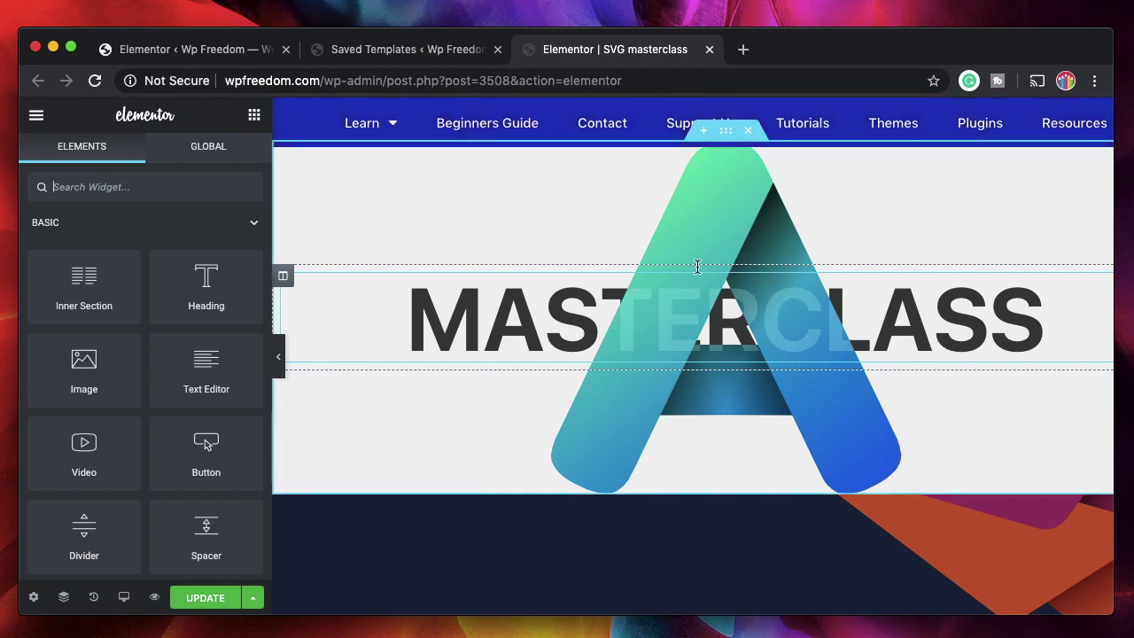
{"action": "scroll", "coordinate": [699, 270], "scroll_direction": "up", "scroll_amount": 1}
{"action": "scroll", "coordinate": [699, 270], "scroll_direction": "down", "scroll_amount": 10}
{"action": "scroll", "coordinate": [704, 294], "scroll_direction": "up", "scroll_amount": 3}
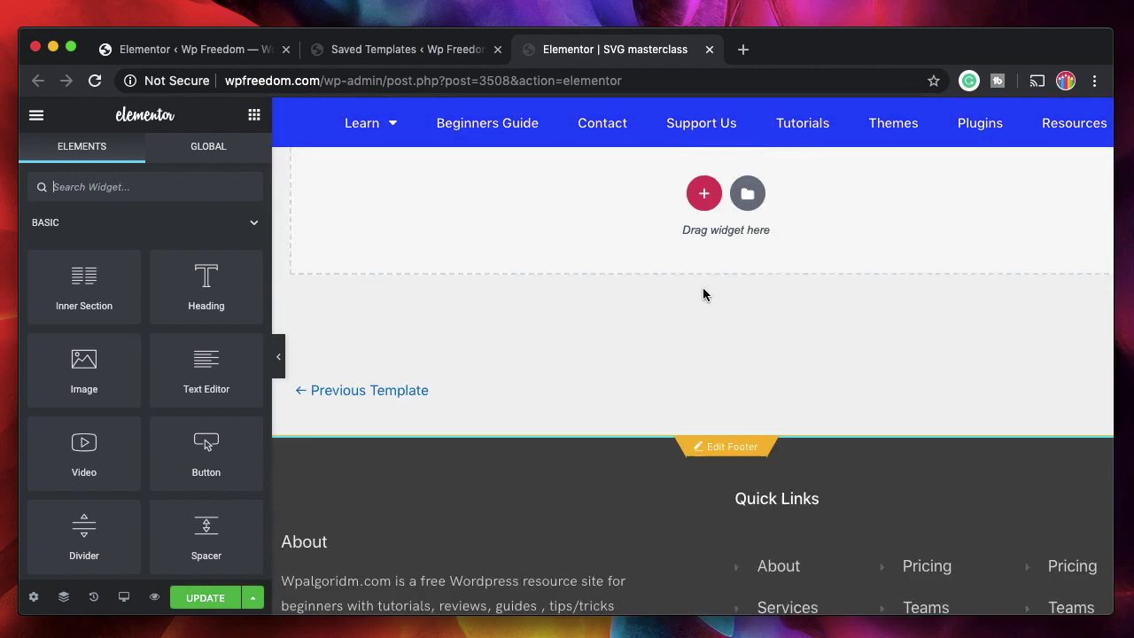
{"action": "scroll", "coordinate": [704, 294], "scroll_direction": "up", "scroll_amount": 1}
{"action": "scroll", "coordinate": [552, 243], "scroll_direction": "up", "scroll_amount": 2}
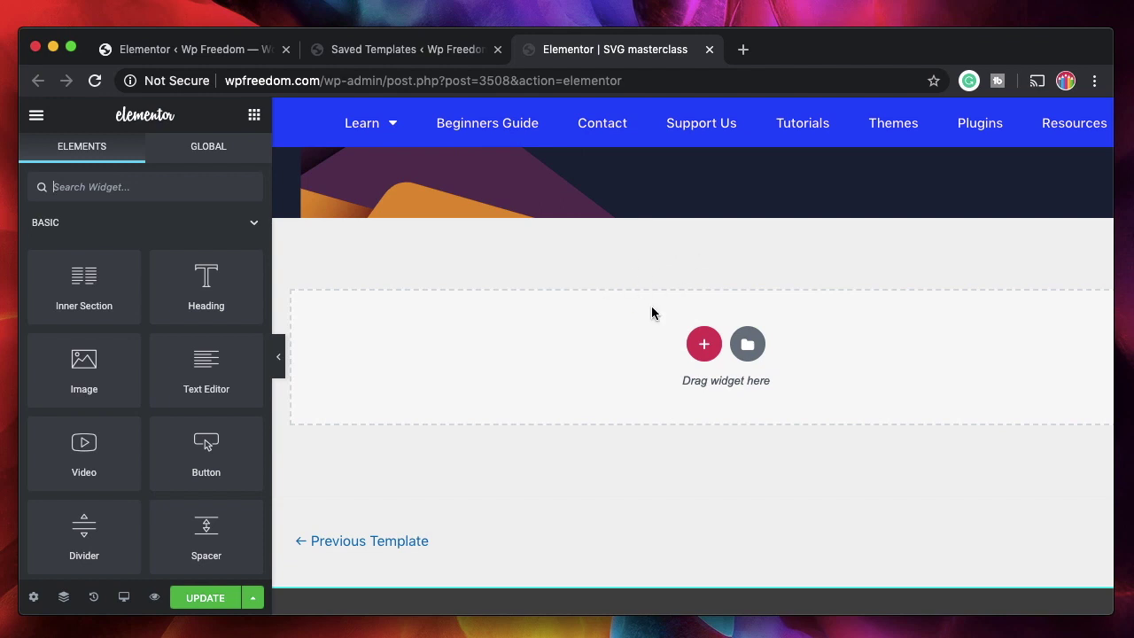
Add a single-column section below the dark banner, set its height to Min Height and place a Heading widget in it.
{"action": "left_click", "coordinate": [703, 344]}
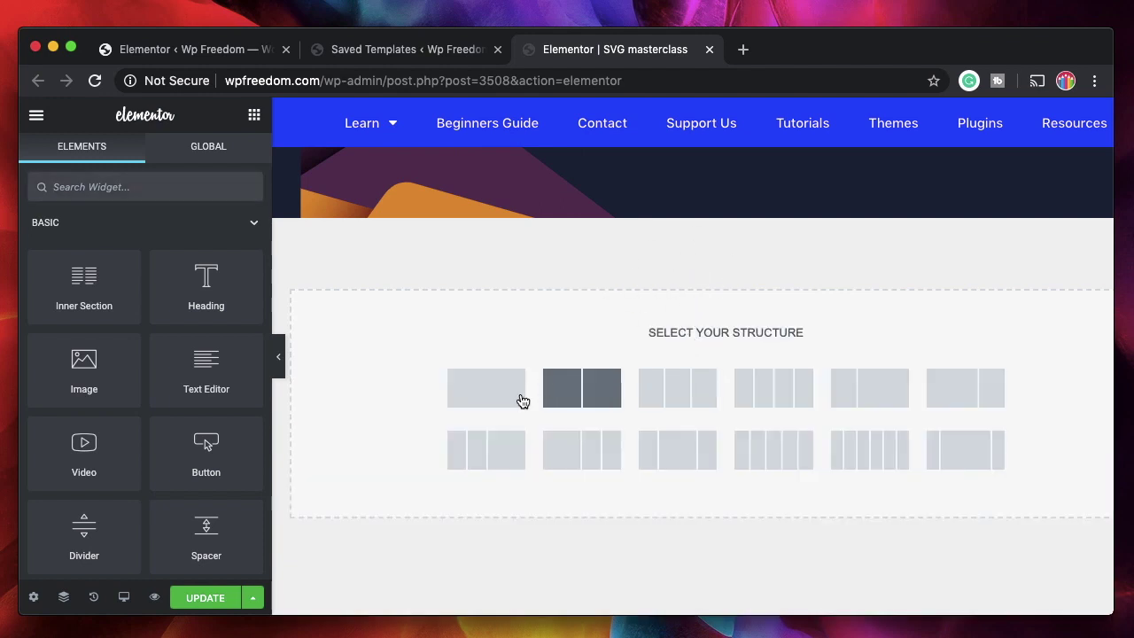
{"action": "left_click", "coordinate": [486, 387]}
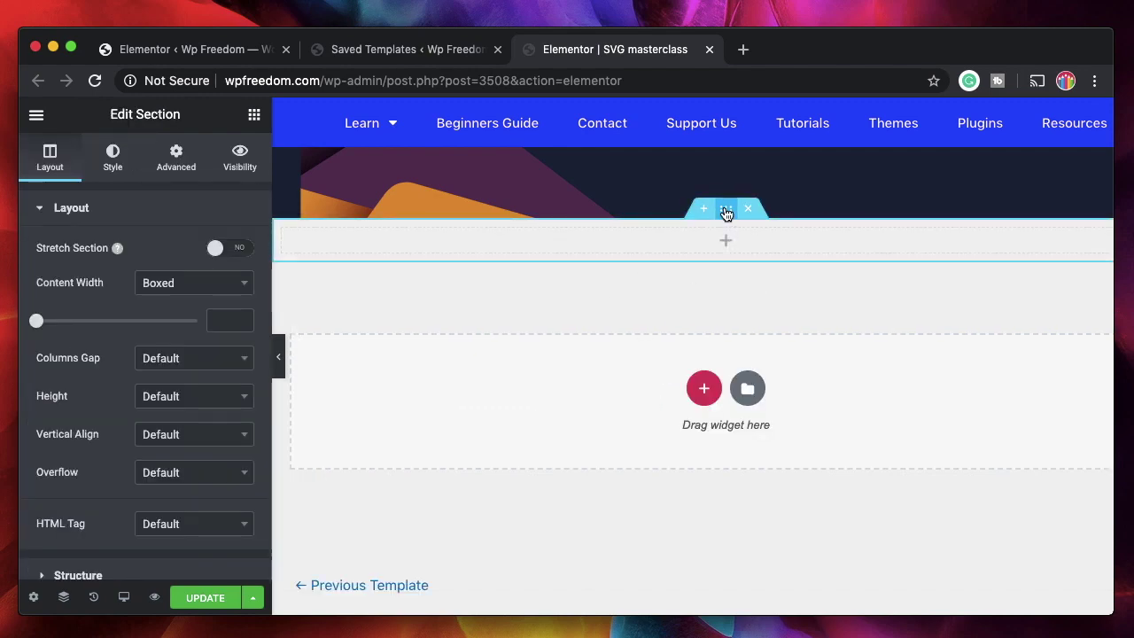
{"action": "left_click", "coordinate": [179, 399]}
{"action": "left_click", "coordinate": [181, 494]}
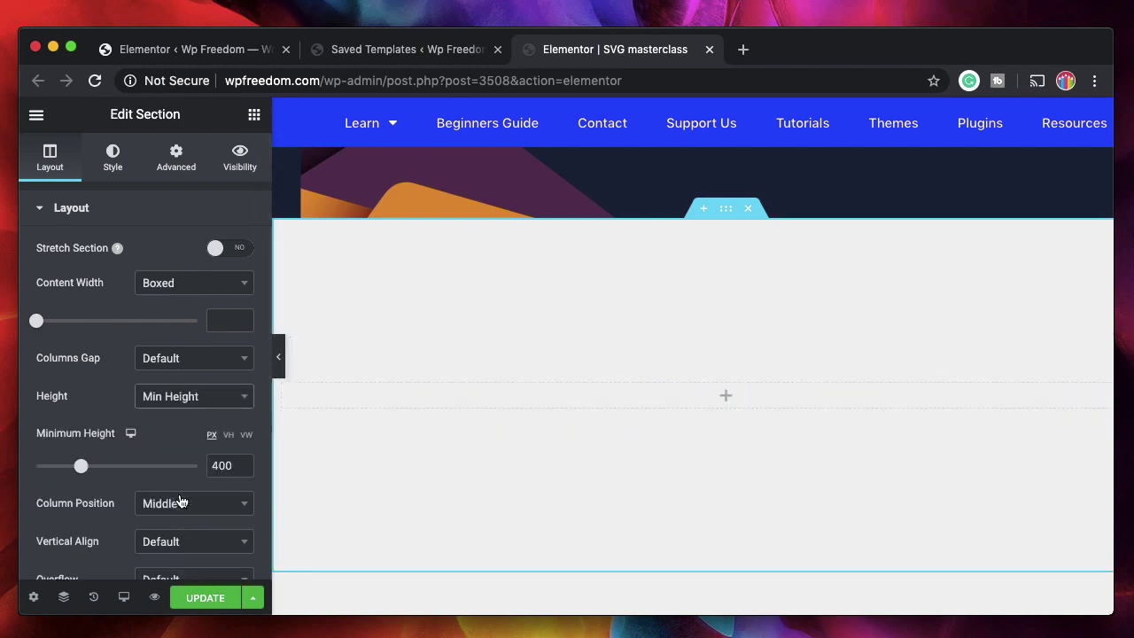
{"action": "left_click", "coordinate": [254, 114]}
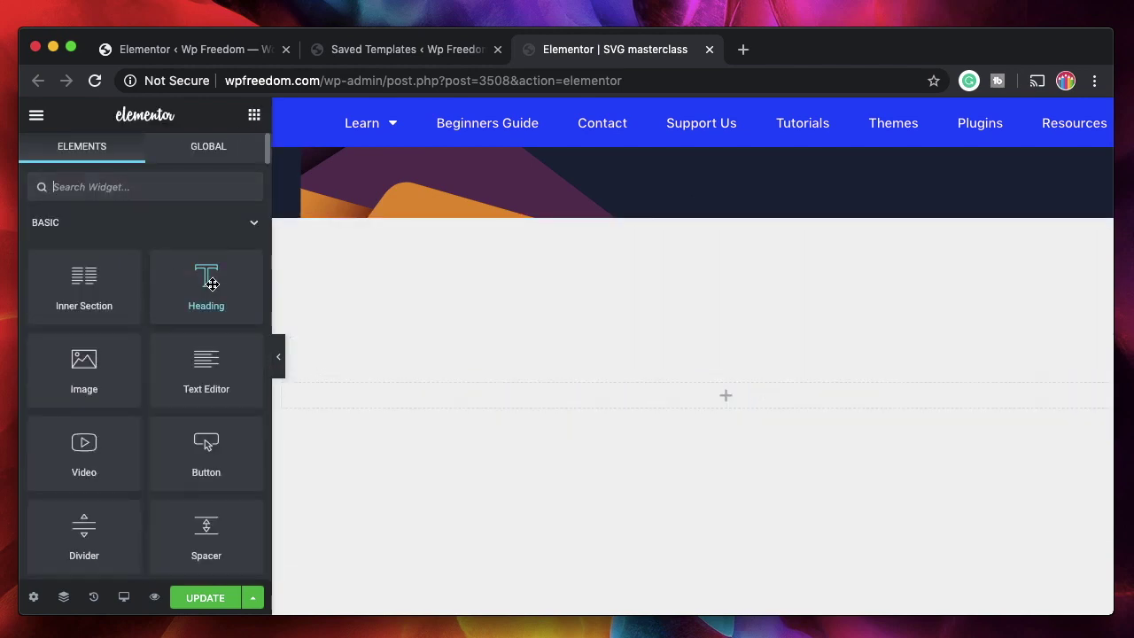
{"action": "left_click_drag", "start_coordinate": [205, 283], "coordinate": [673, 405]}
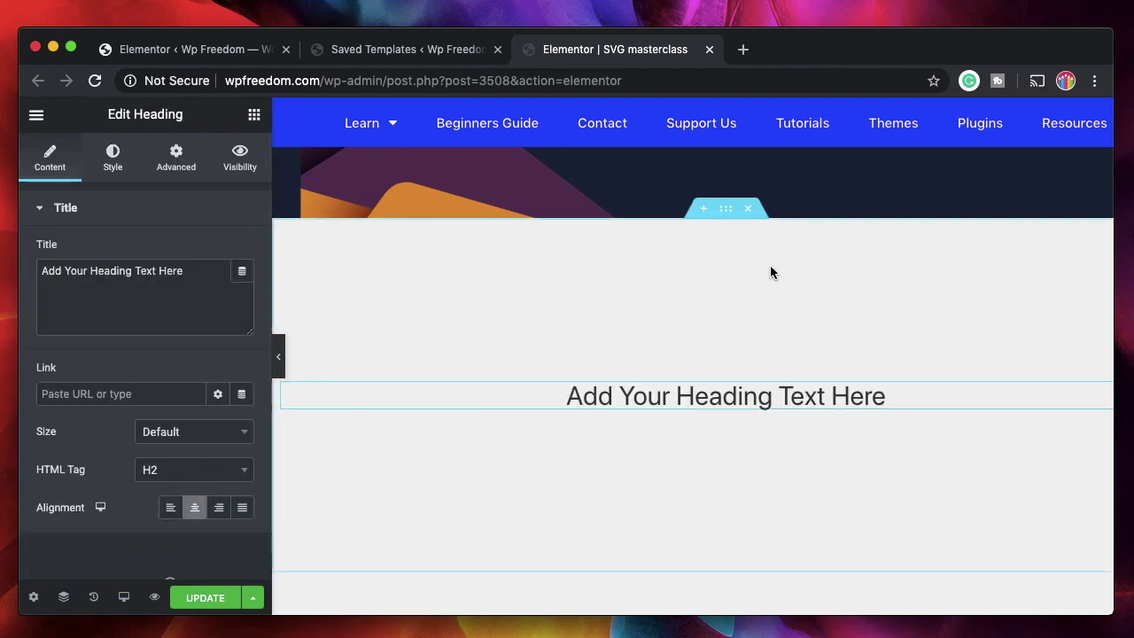
Give the section a classic background with the design3Asset-1.svg image and change the heading text to THIS IS SVG.
{"action": "left_click", "coordinate": [726, 211]}
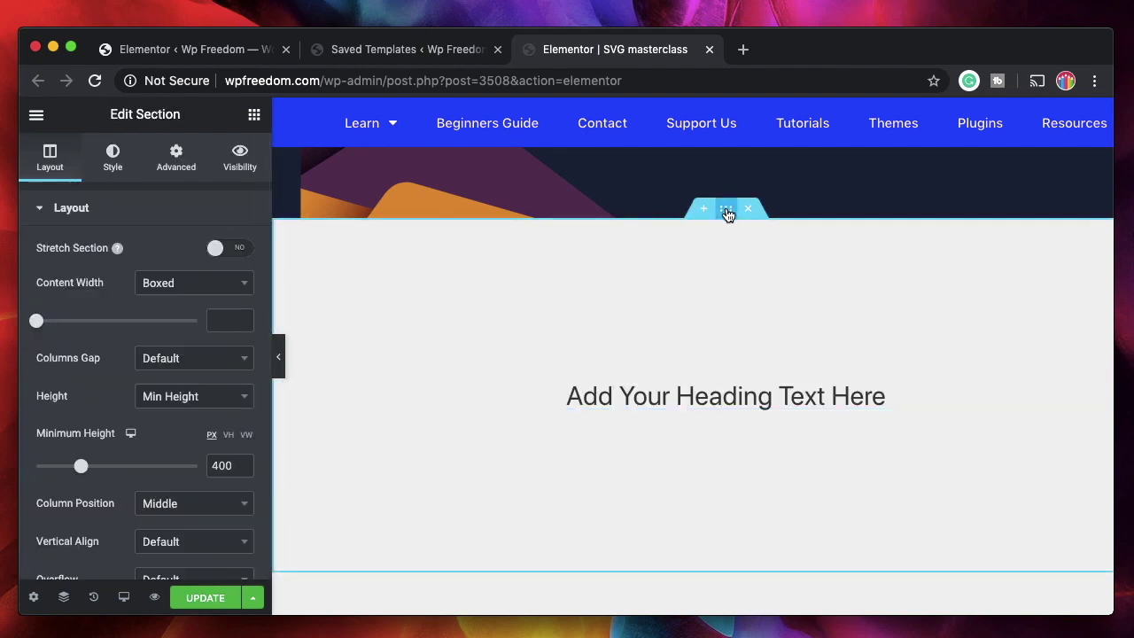
{"action": "left_click", "coordinate": [112, 156]}
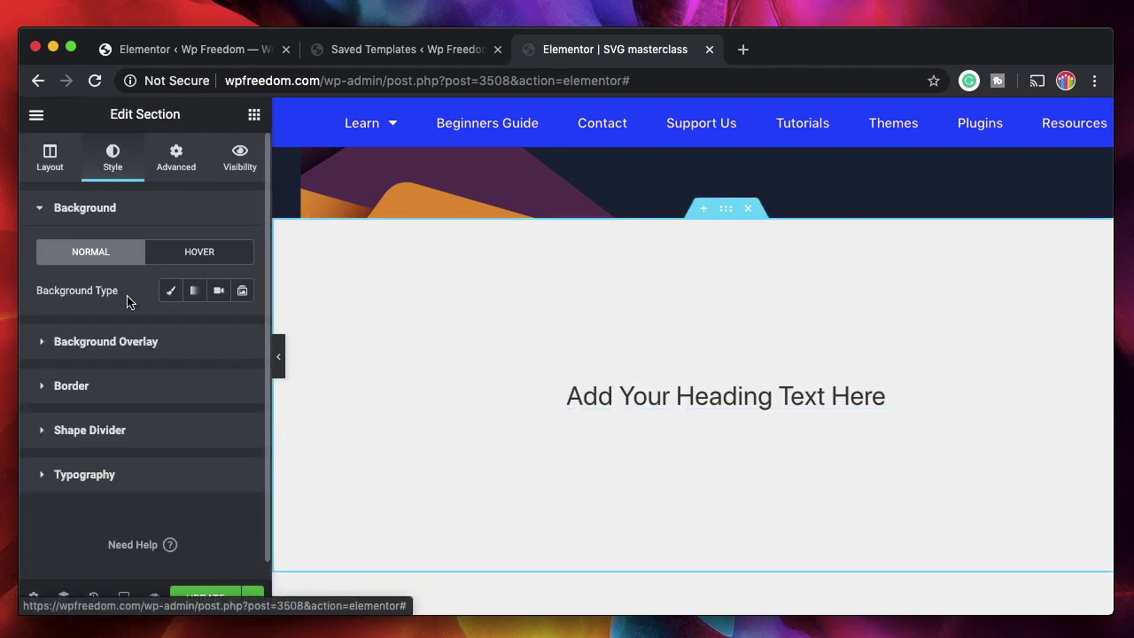
{"action": "left_click", "coordinate": [167, 292]}
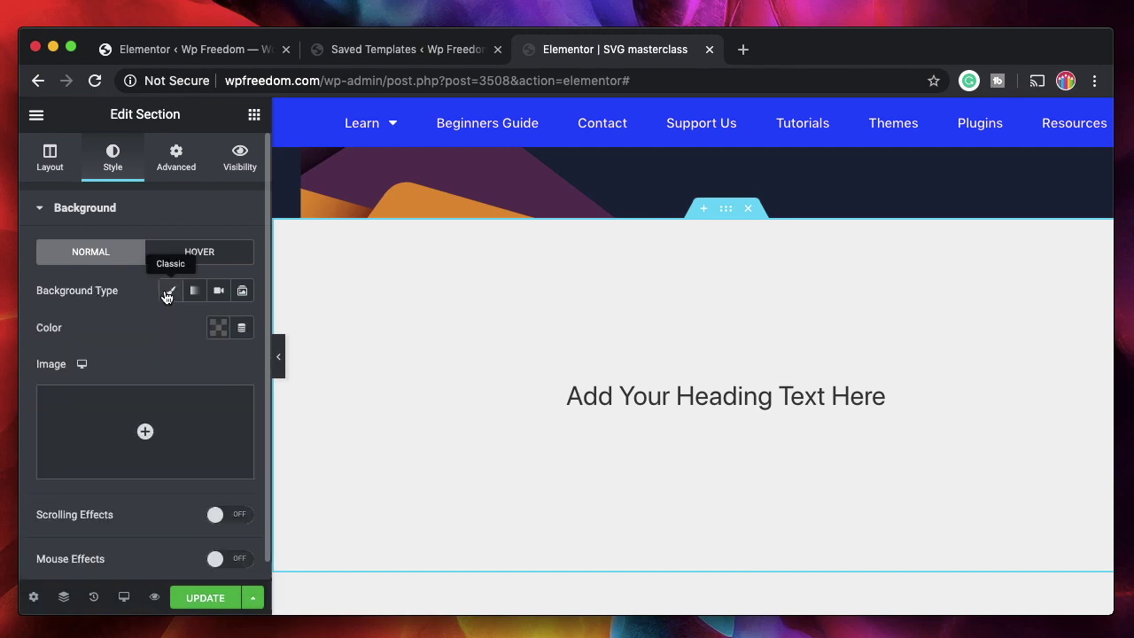
{"action": "left_click", "coordinate": [120, 467]}
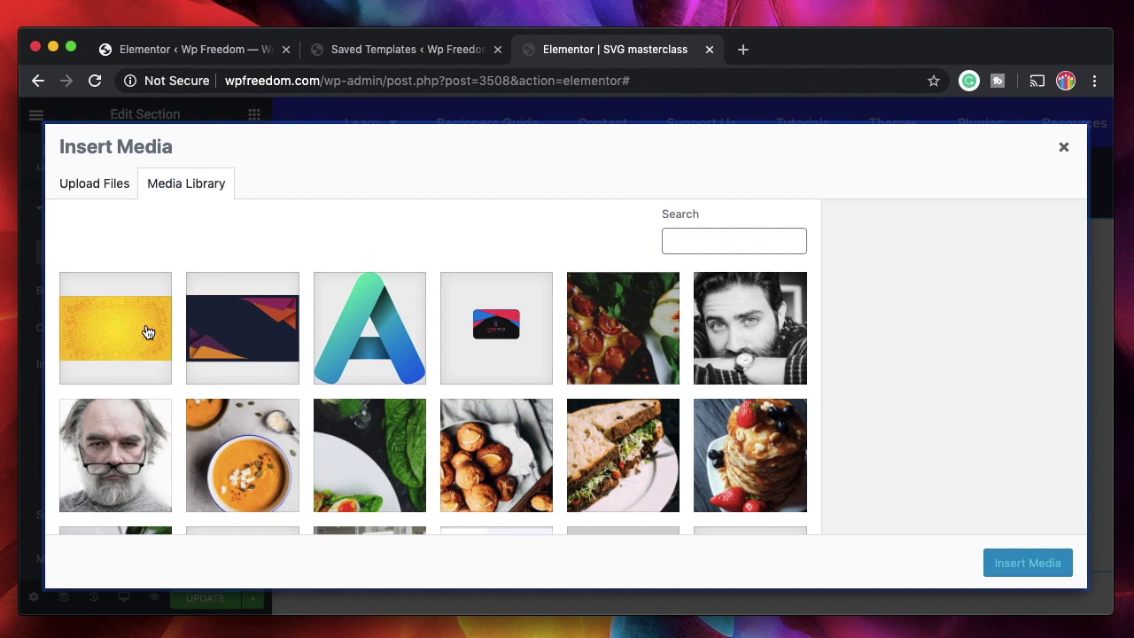
{"action": "left_click", "coordinate": [150, 332]}
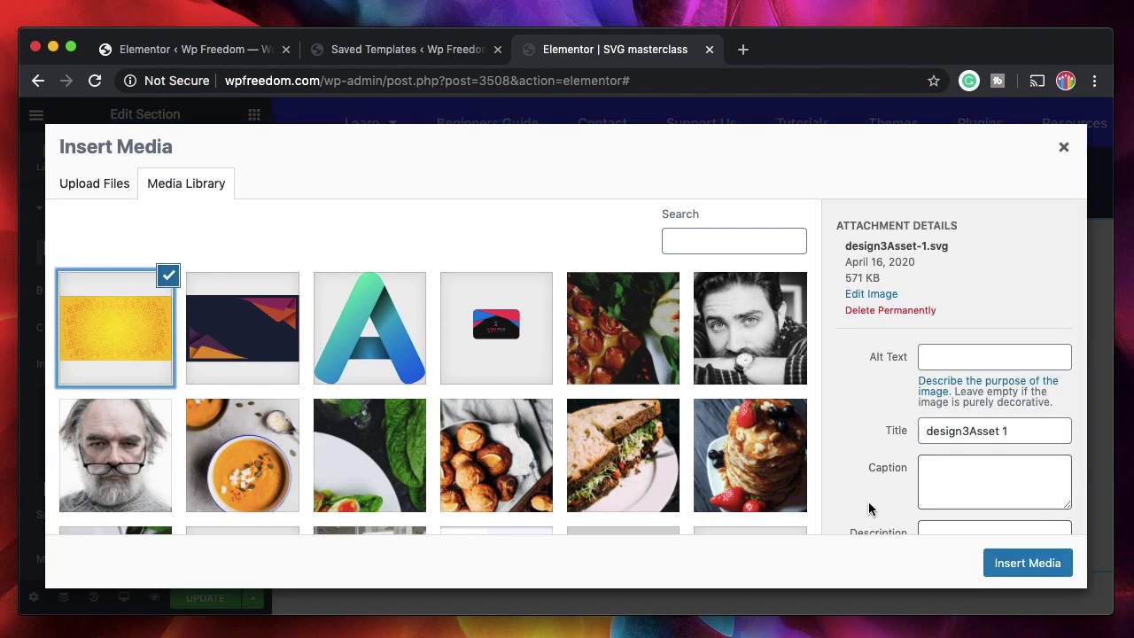
{"action": "left_click", "coordinate": [1054, 562]}
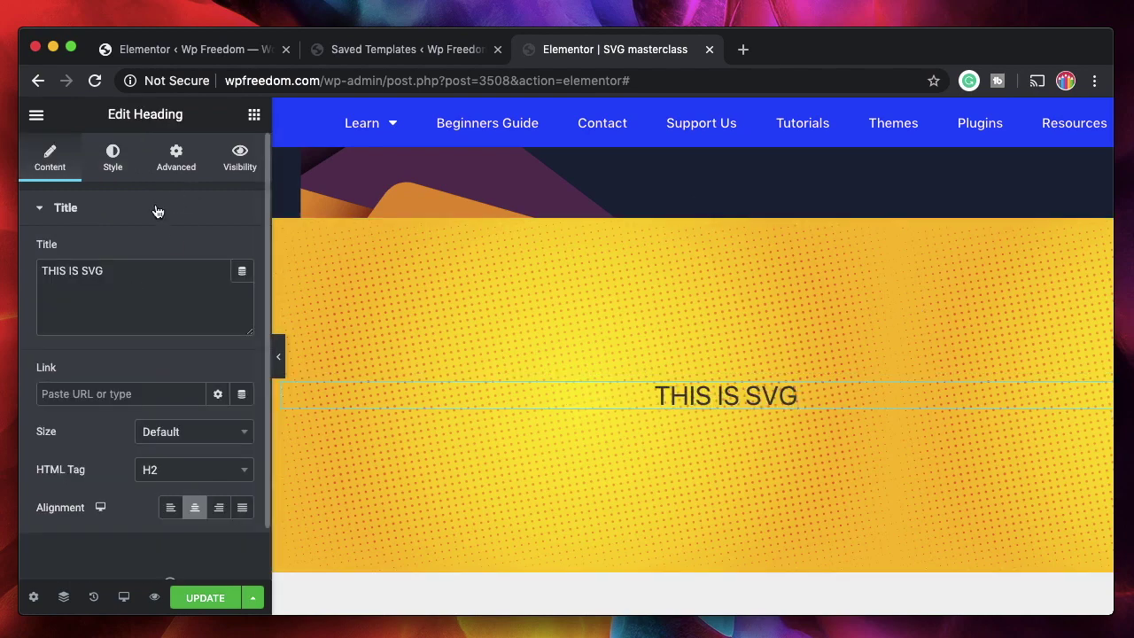
Set the section's background image to a Custom size with a width of 45%.
{"action": "left_click", "coordinate": [157, 210]}
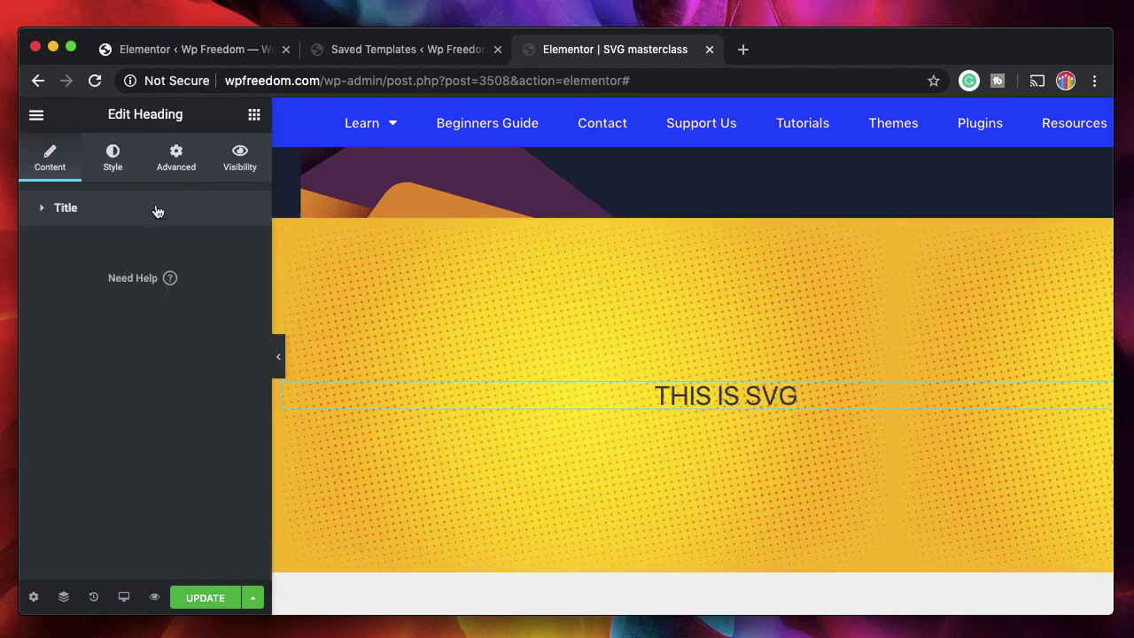
{"action": "left_click", "coordinate": [112, 157]}
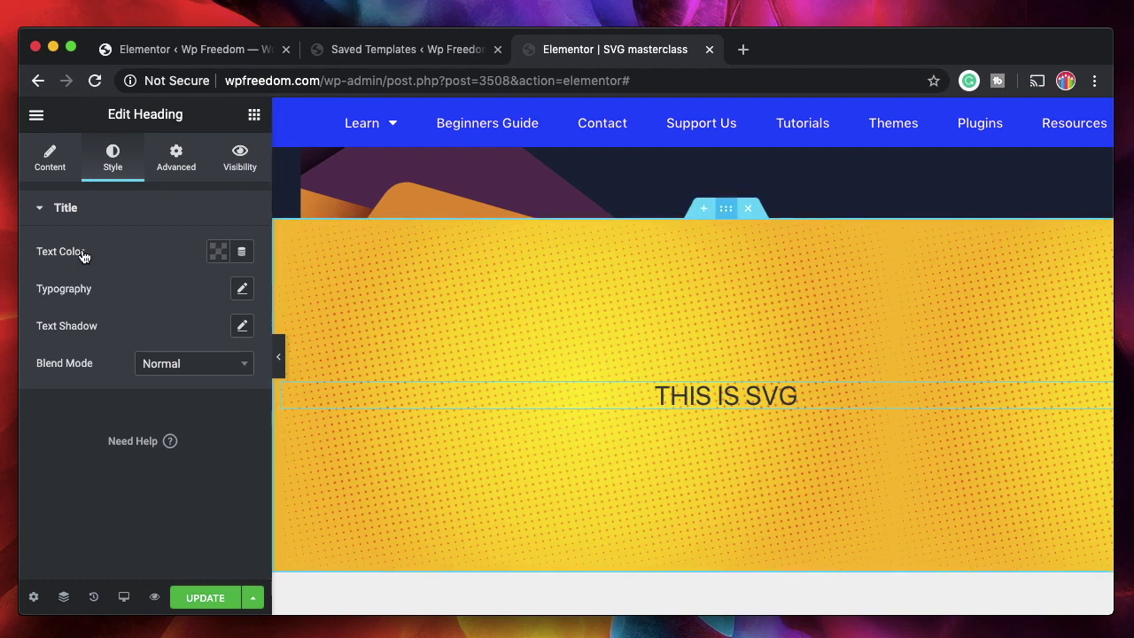
{"action": "left_click", "coordinate": [726, 208]}
{"action": "scroll", "coordinate": [185, 328], "scroll_direction": "down", "scroll_amount": 4}
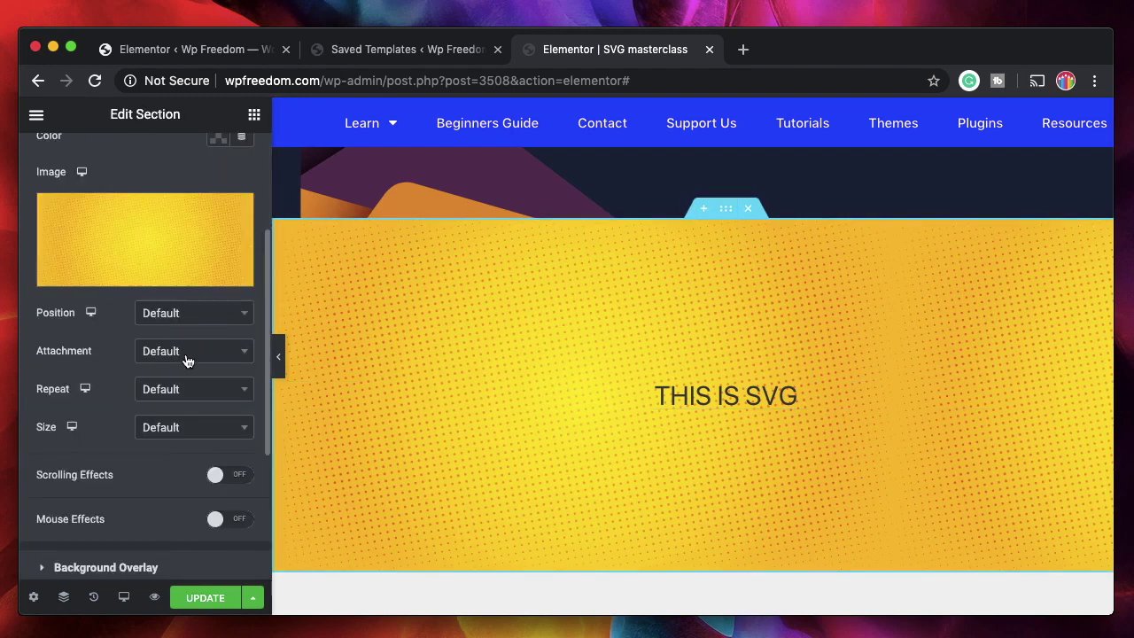
{"action": "left_click", "coordinate": [195, 427]}
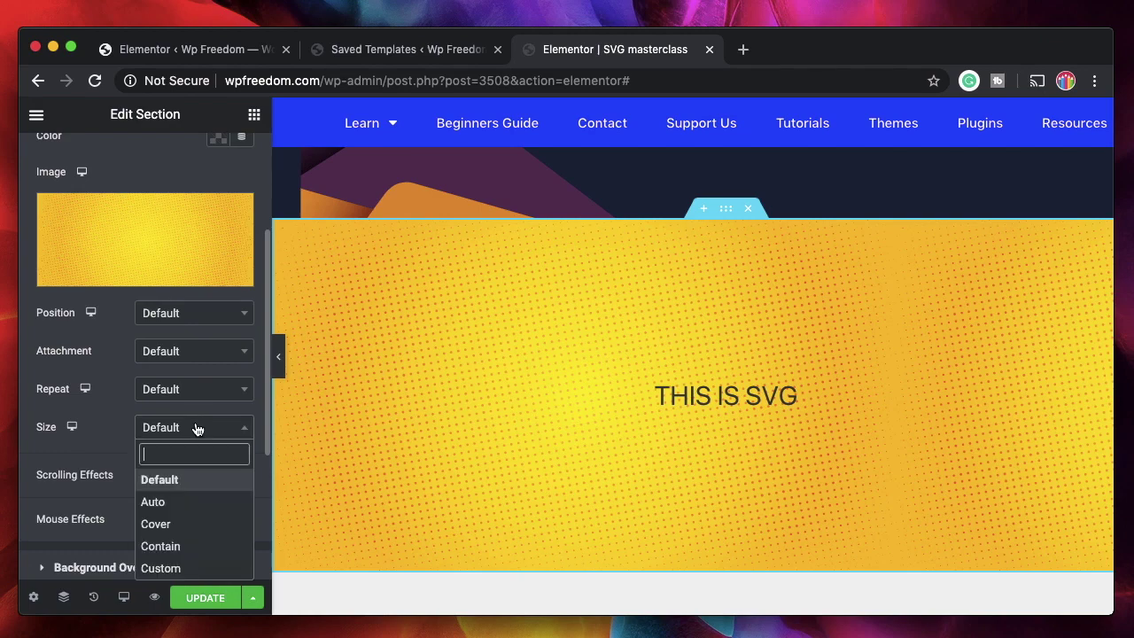
{"action": "left_click", "coordinate": [188, 565]}
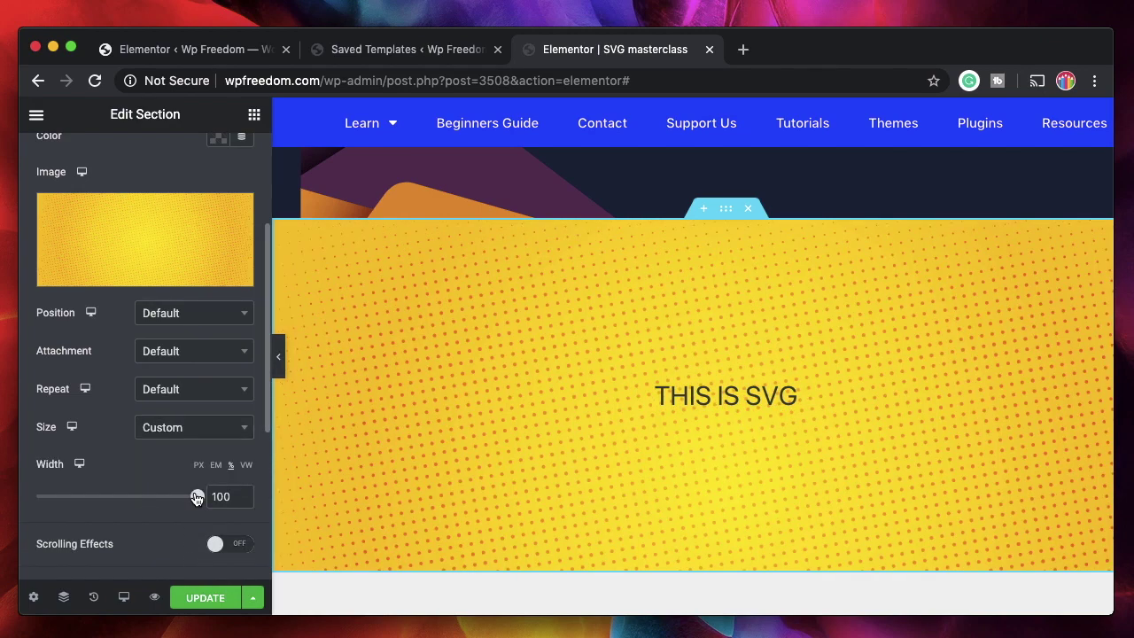
{"action": "left_click_drag", "start_coordinate": [193, 498], "coordinate": [108, 494]}
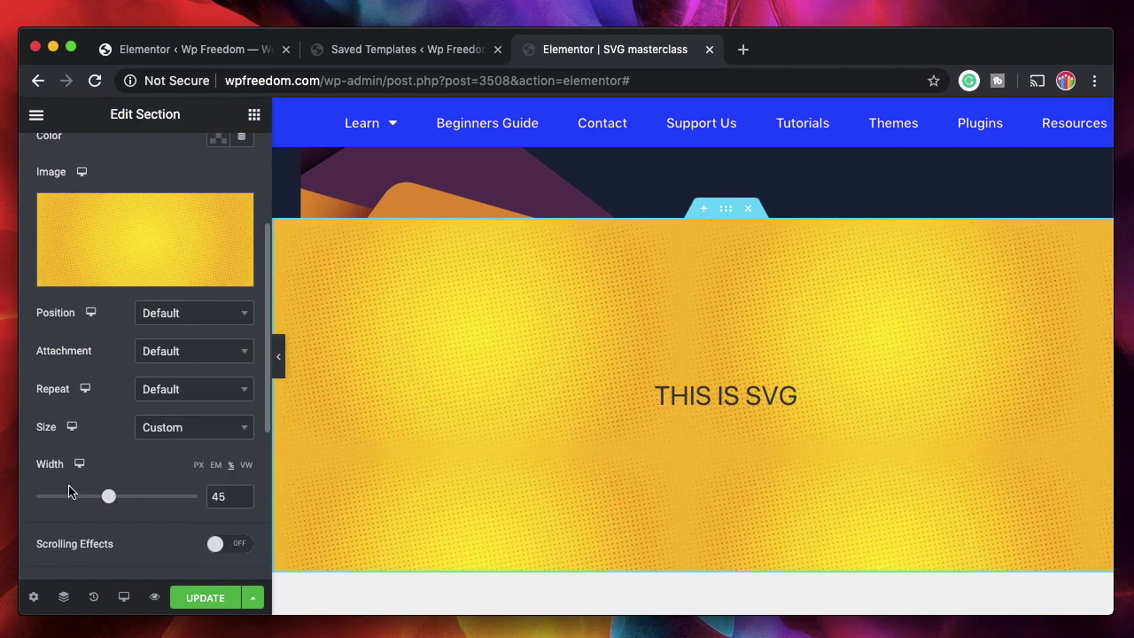
Set the background image to No-repeat and its position to Center Center.
{"action": "left_click", "coordinate": [180, 392]}
{"action": "left_click", "coordinate": [177, 464]}
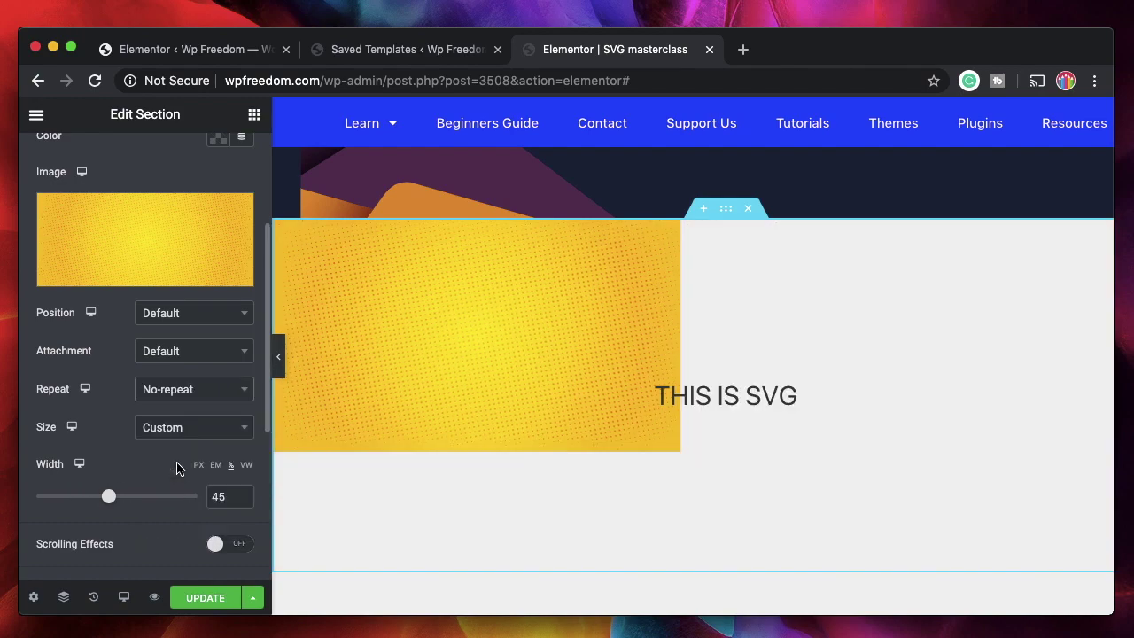
{"action": "left_click", "coordinate": [185, 319]}
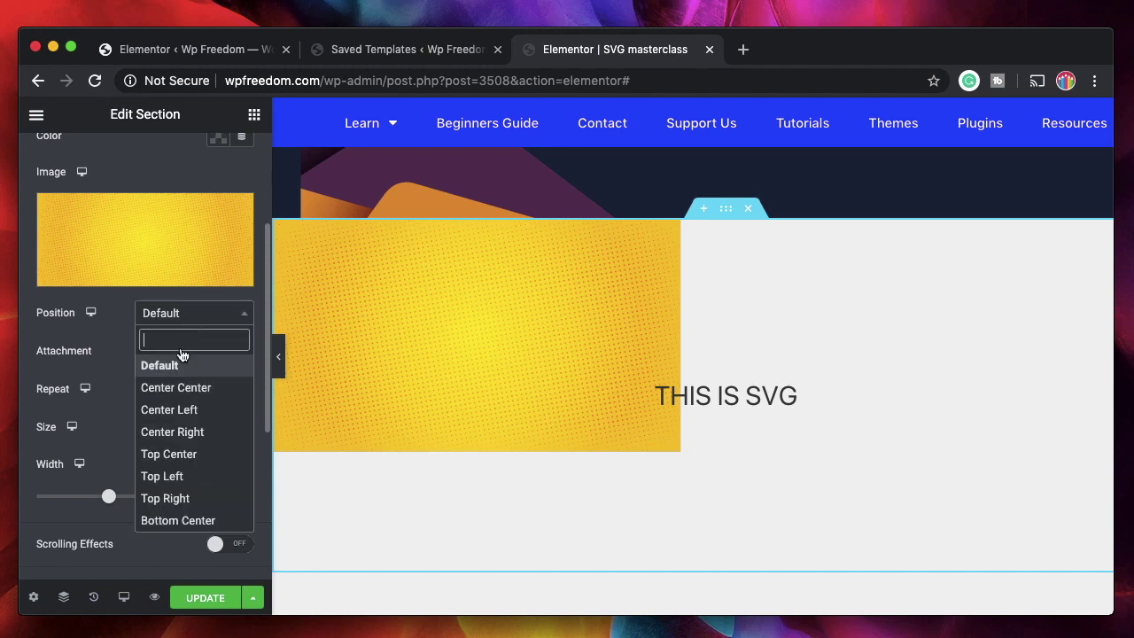
{"action": "left_click", "coordinate": [170, 387]}
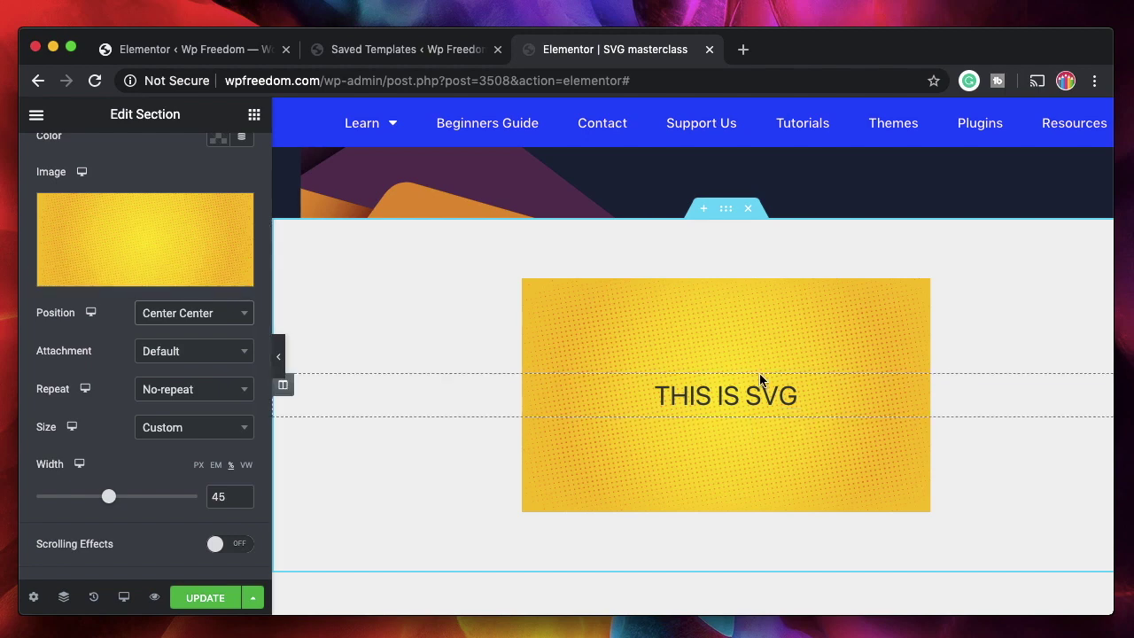
Examine the section with the SVG background, its background settings and the available repeat options.
{"action": "scroll", "coordinate": [580, 422], "scroll_direction": "up", "scroll_amount": 2}
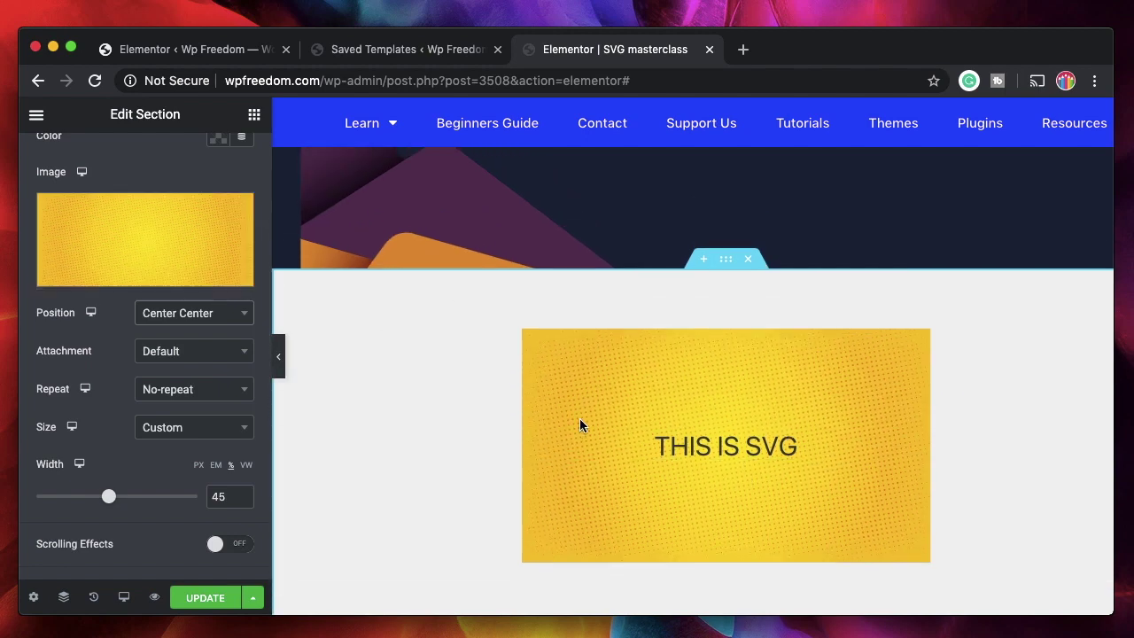
{"action": "scroll", "coordinate": [580, 422], "scroll_direction": "down", "scroll_amount": 1}
{"action": "scroll", "coordinate": [580, 423], "scroll_direction": "down", "scroll_amount": 1}
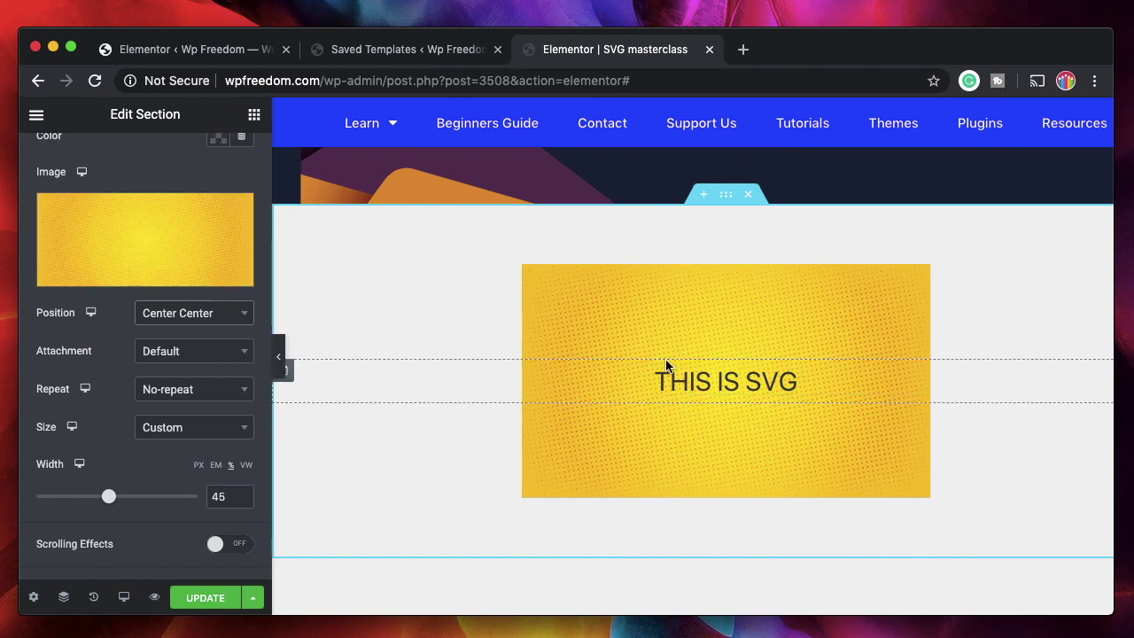
{"action": "mouse_move", "coordinate": [173, 235]}
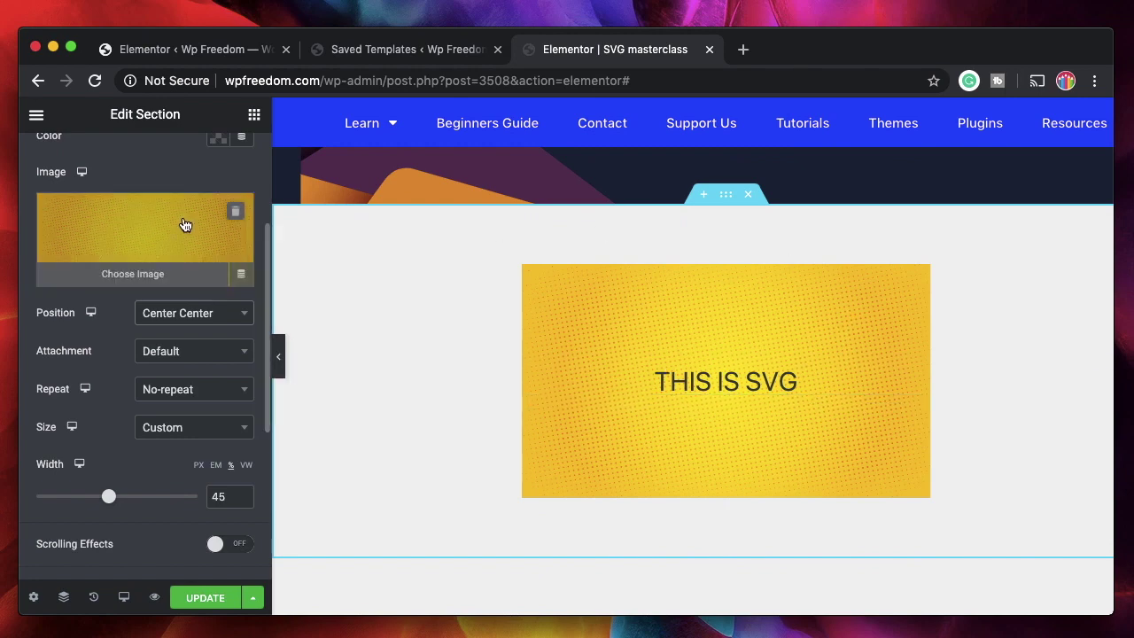
{"action": "left_click", "coordinate": [184, 389]}
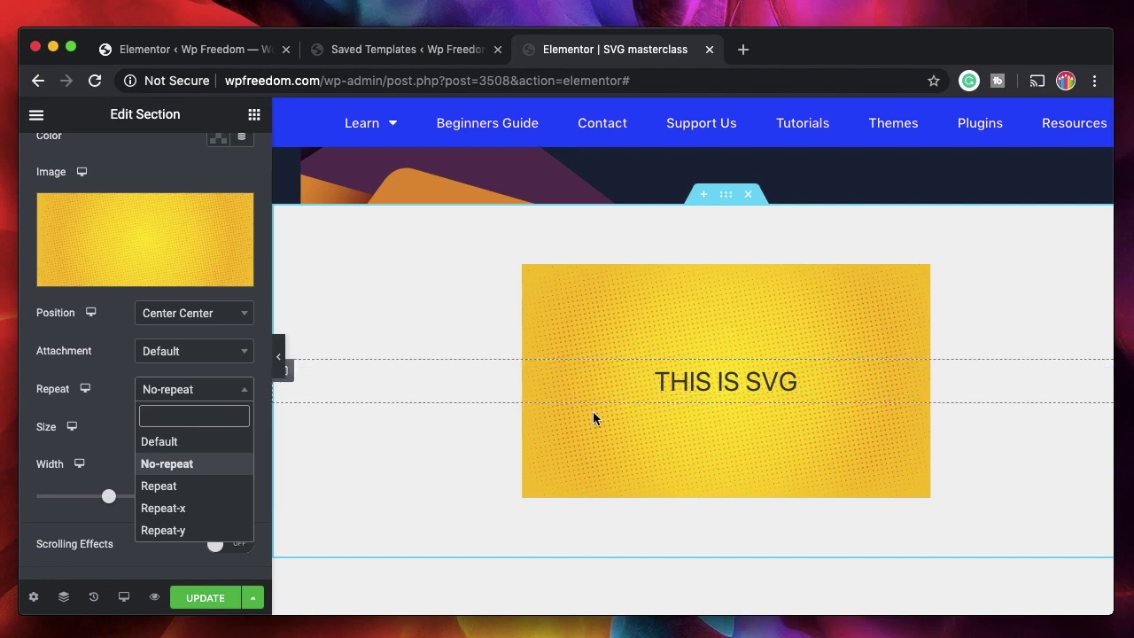
{"action": "left_click", "coordinate": [551, 243]}
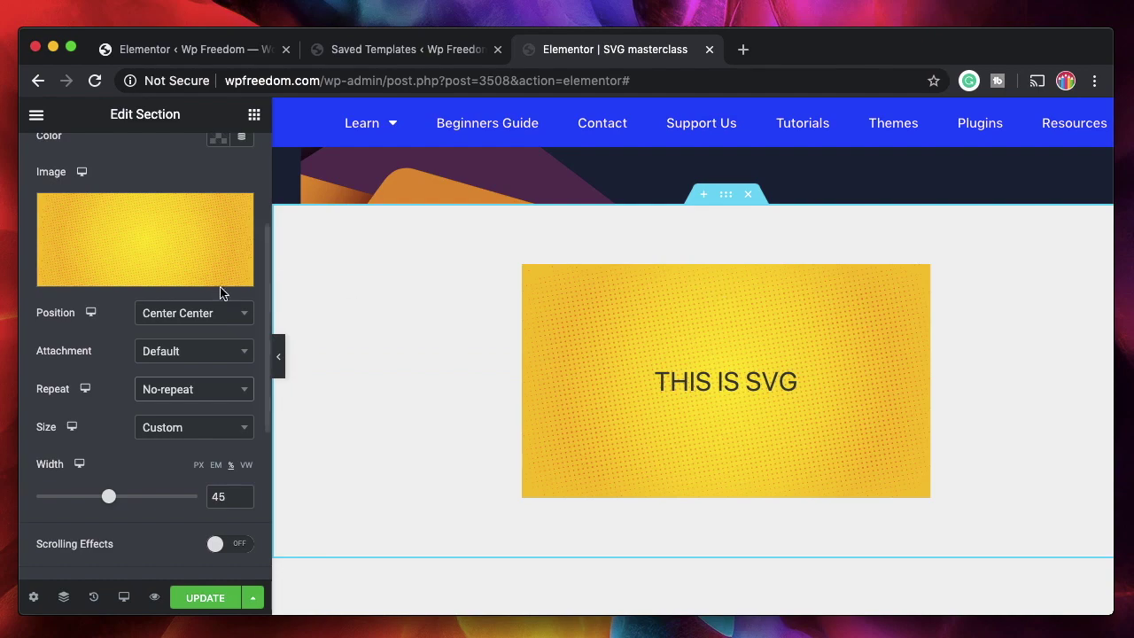
{"action": "scroll", "coordinate": [219, 288], "scroll_direction": "up", "scroll_amount": 4}
{"action": "scroll", "coordinate": [577, 354], "scroll_direction": "up", "scroll_amount": 10}
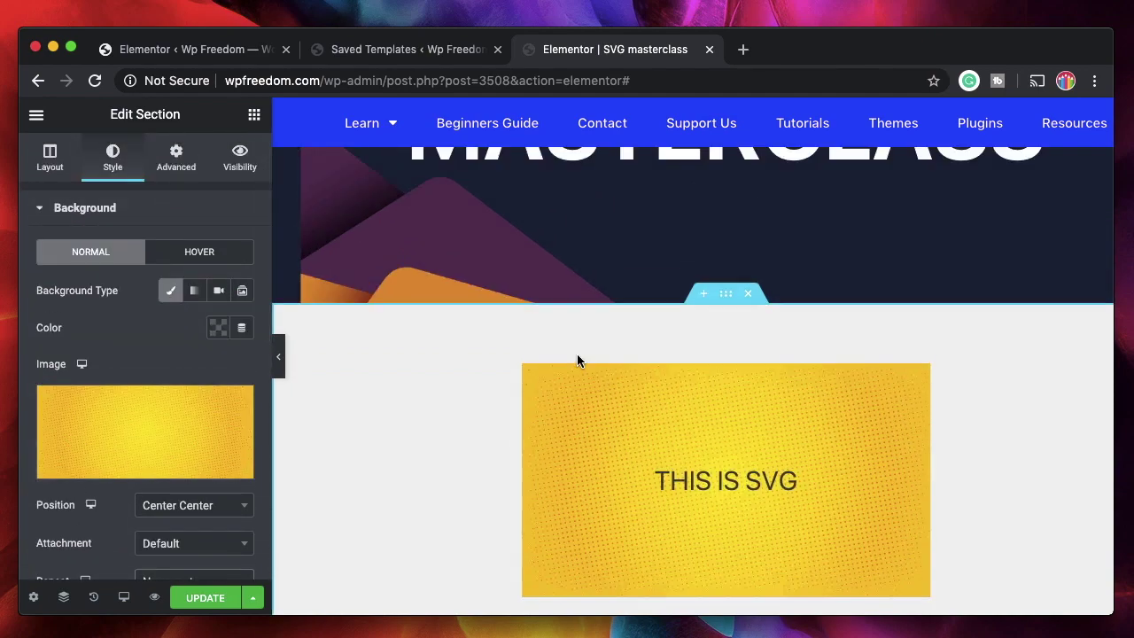
Add an Icon widget below the THIS IS SVG section and use design3Asset-1.svg from the media library as its icon.
{"action": "left_click", "coordinate": [759, 357]}
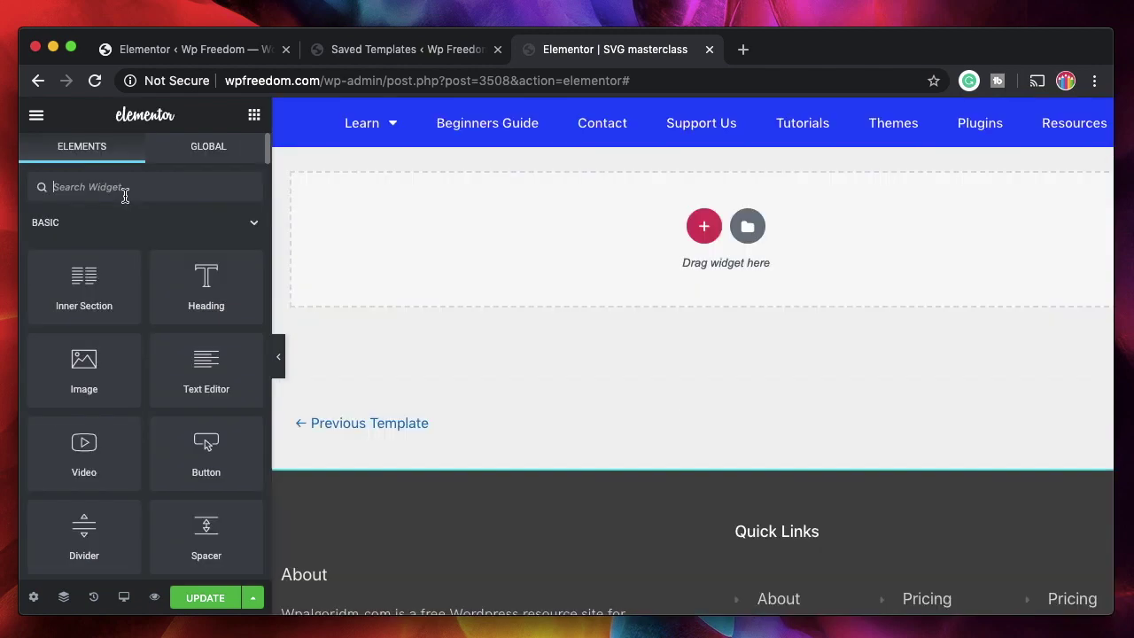
{"action": "type", "text": "icon"}
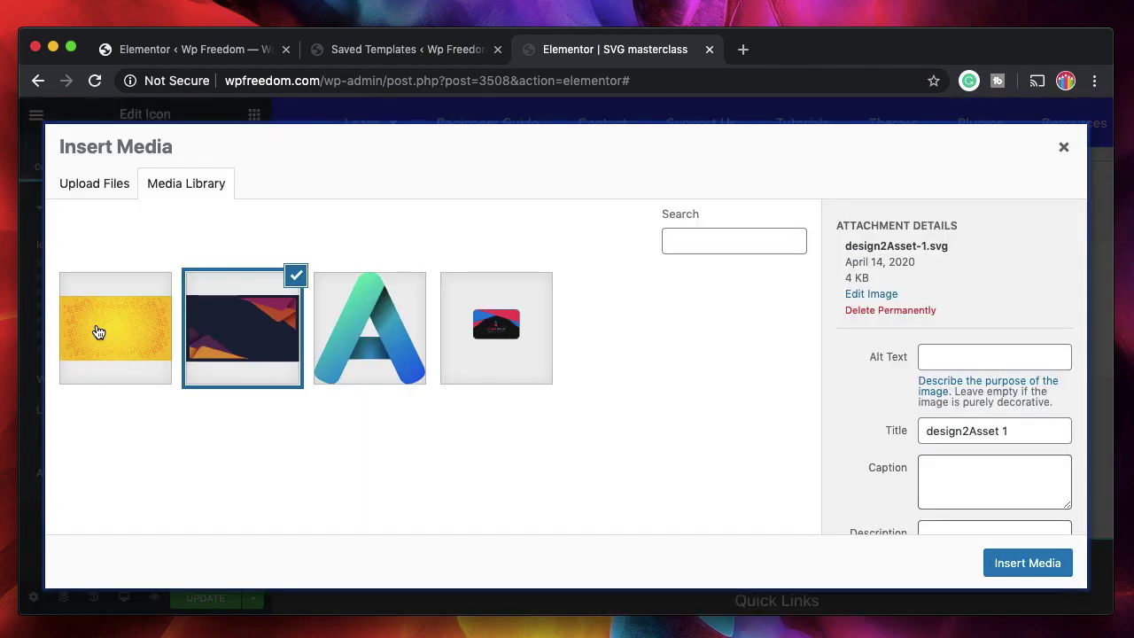
{"action": "left_click", "coordinate": [97, 332]}
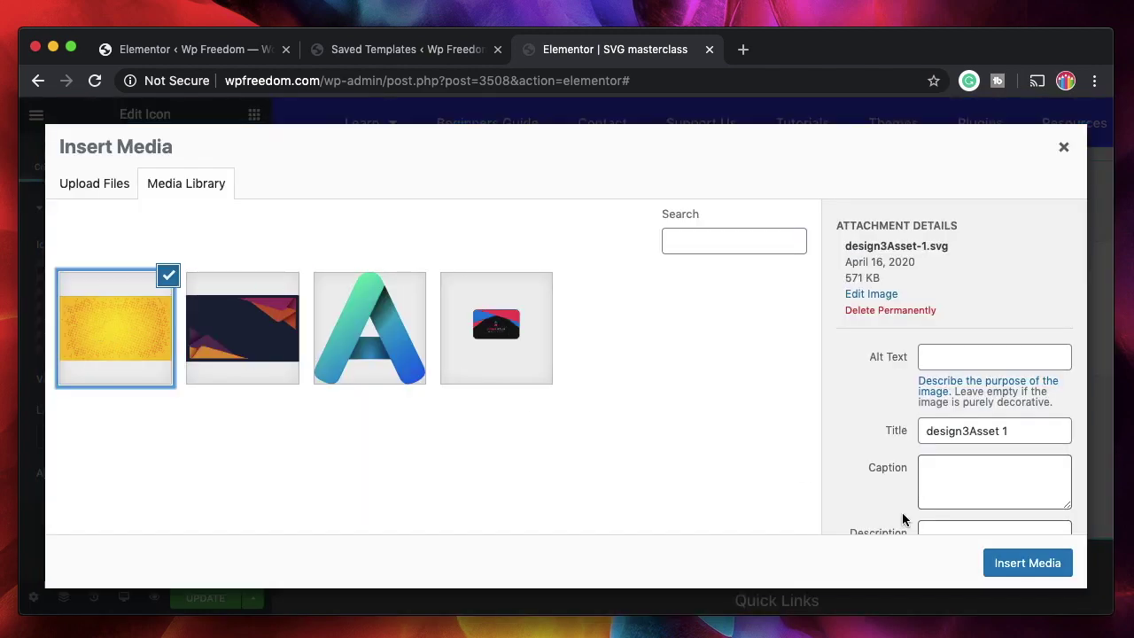
{"action": "left_click", "coordinate": [1025, 565]}
{"action": "scroll", "coordinate": [698, 305], "scroll_direction": "up", "scroll_amount": 3}
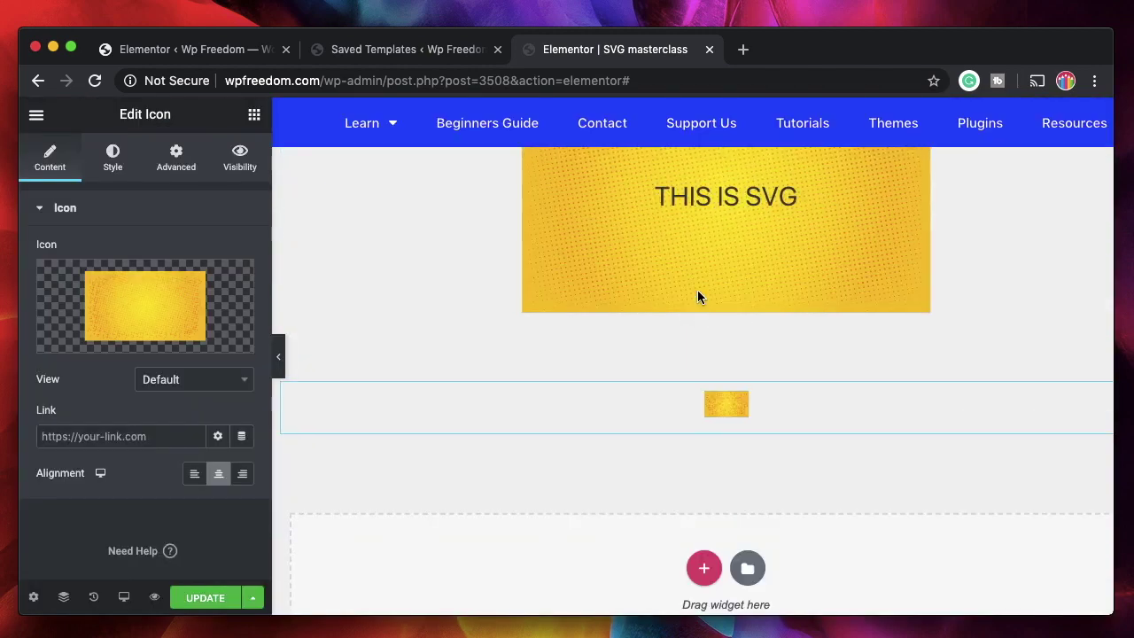
Set the icon's size to 277 and its rotation to 168.
{"action": "left_click", "coordinate": [112, 158]}
{"action": "left_click_drag", "start_coordinate": [37, 373], "coordinate": [185, 372]}
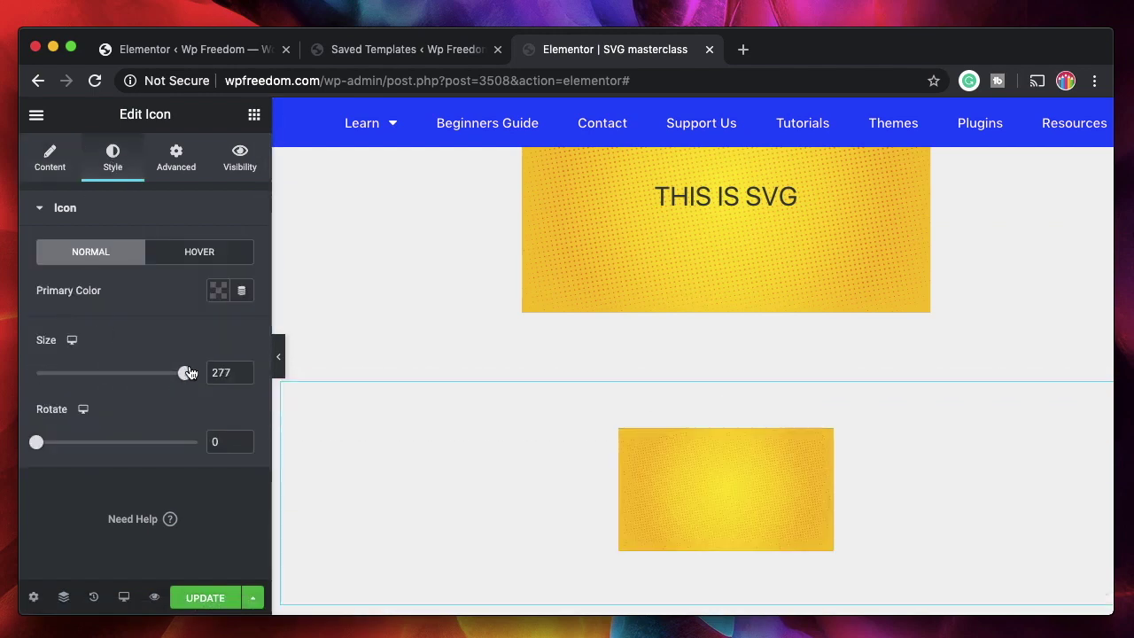
{"action": "left_click_drag", "start_coordinate": [37, 441], "coordinate": [112, 442]}
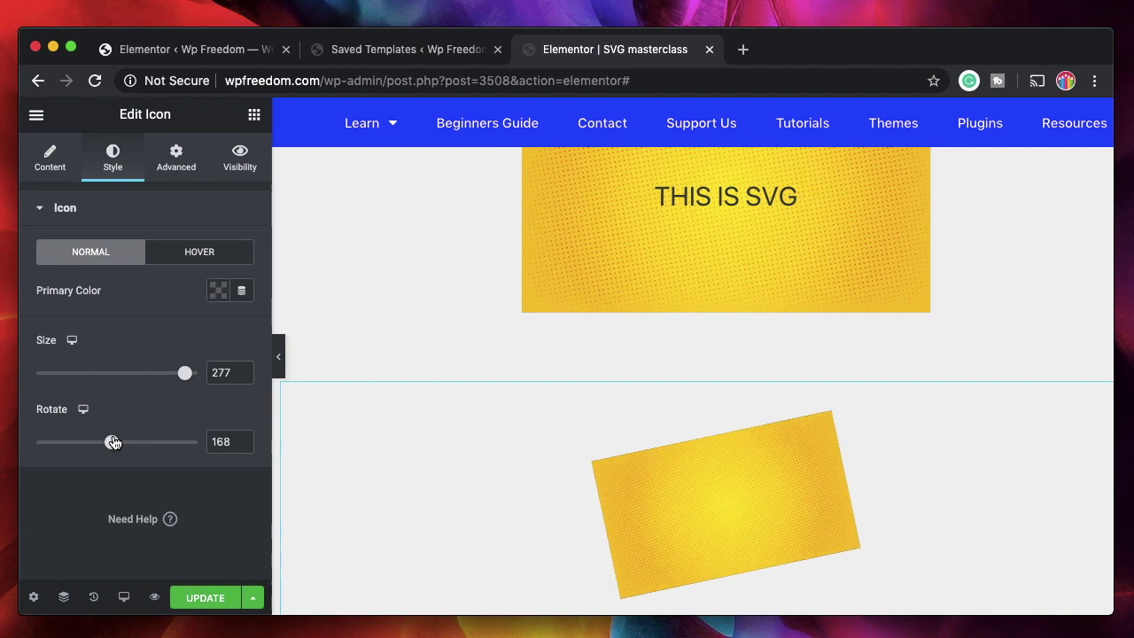
Try the Stacked view for the icon and switch it to the circular Framed view.
{"action": "left_click", "coordinate": [49, 158]}
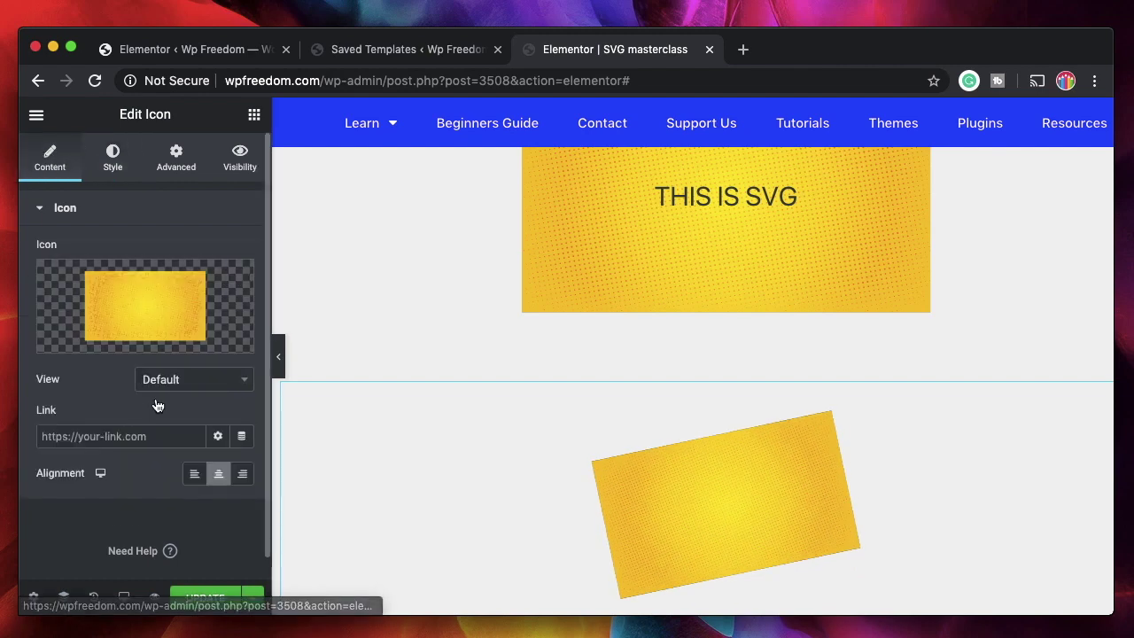
{"action": "left_click", "coordinate": [184, 387]}
{"action": "left_click", "coordinate": [177, 453]}
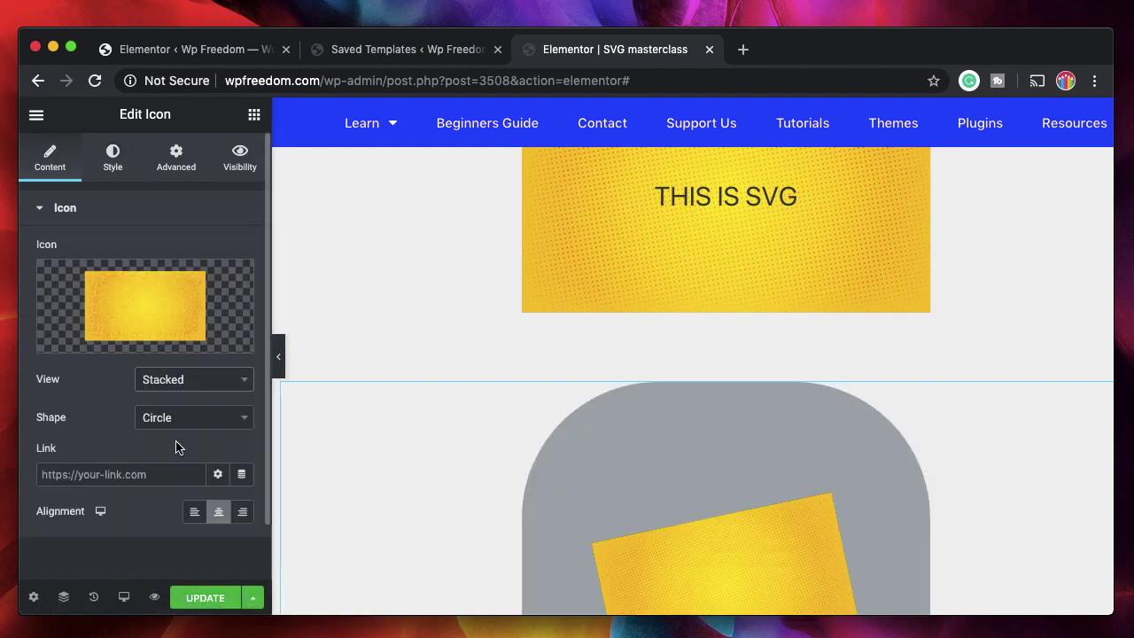
{"action": "left_click", "coordinate": [191, 381]}
{"action": "left_click", "coordinate": [193, 476]}
Give the framed icon a blue primary color and a light turquoise secondary color.
{"action": "left_click", "coordinate": [113, 158]}
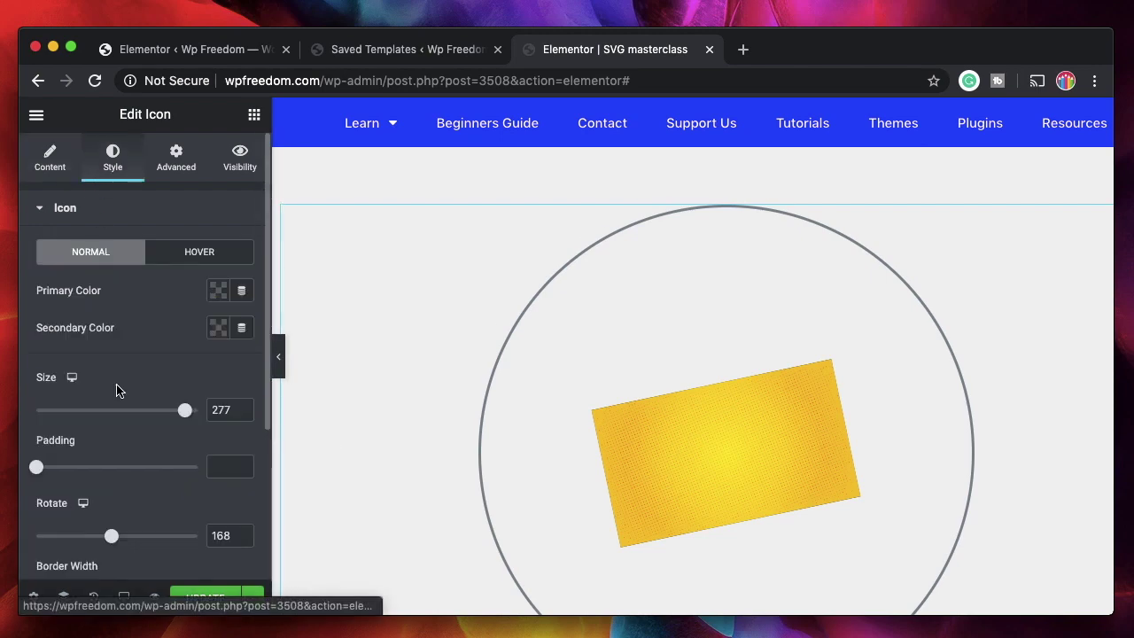
{"action": "scroll", "coordinate": [117, 391], "scroll_direction": "down", "scroll_amount": 2}
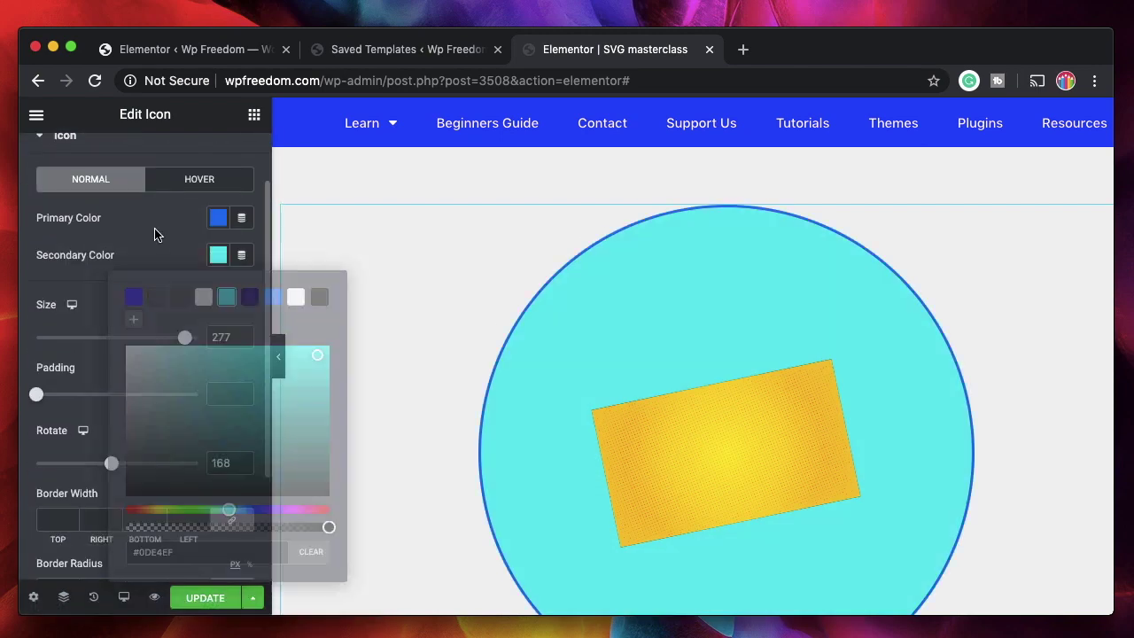
{"action": "left_click", "coordinate": [585, 367]}
{"action": "scroll", "coordinate": [539, 425], "scroll_direction": "down", "scroll_amount": 2}
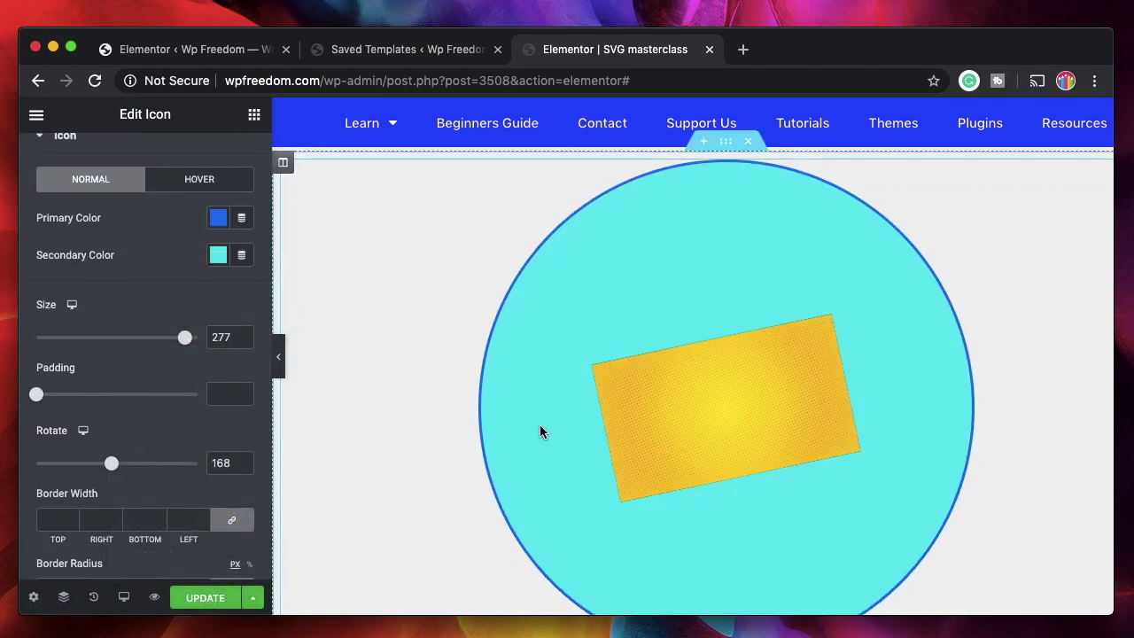
{"action": "scroll", "coordinate": [549, 388], "scroll_direction": "up", "scroll_amount": 5}
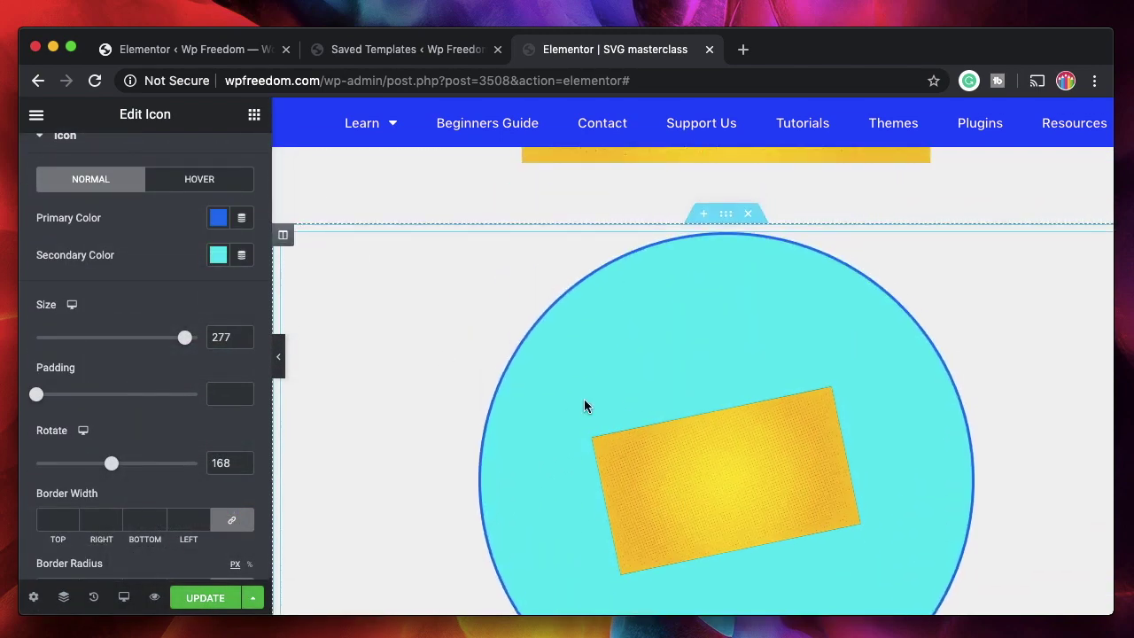
{"action": "scroll", "coordinate": [496, 372], "scroll_direction": "up", "scroll_amount": 5}
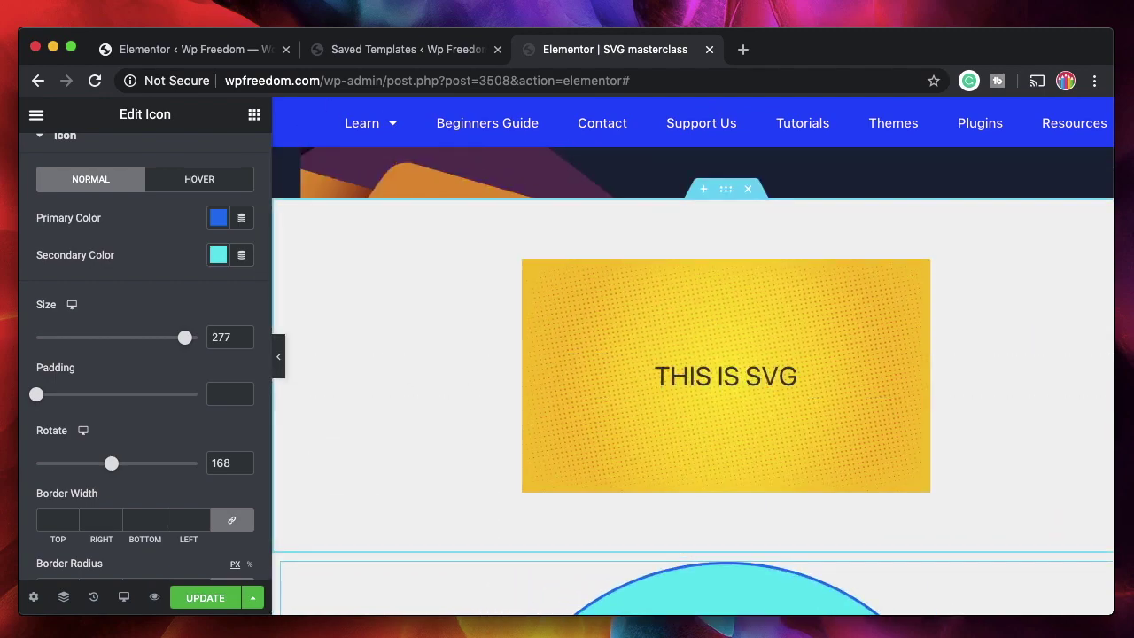
Switch to Freepik in Safari and open the Icons category of the vectors.
{"action": "left_click", "coordinate": [368, 628]}
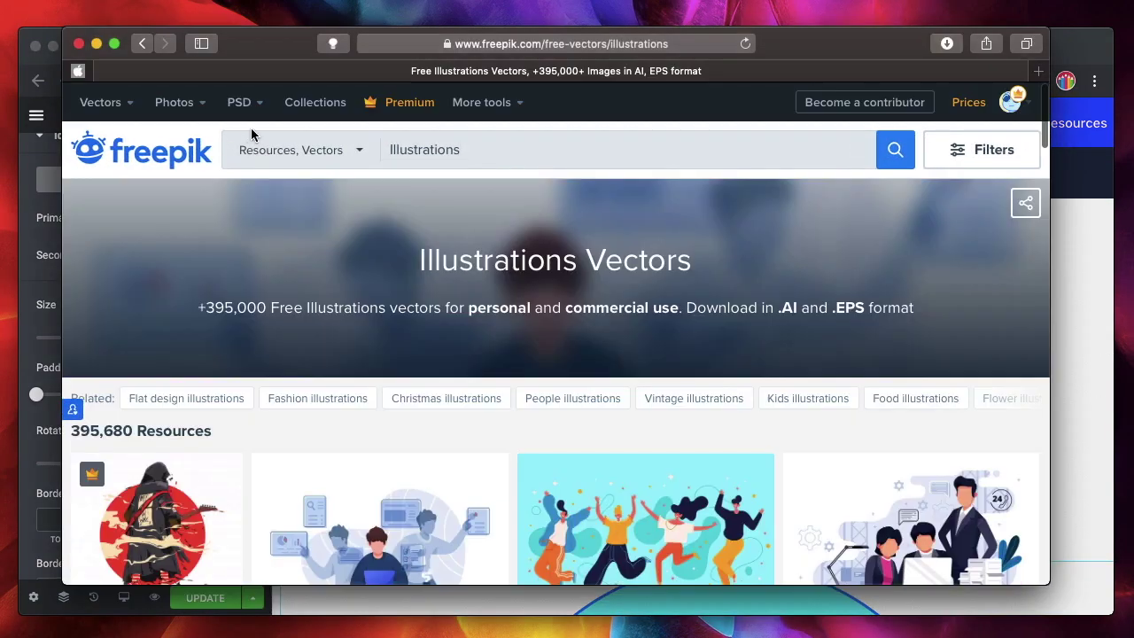
{"action": "mouse_move", "coordinate": [131, 107]}
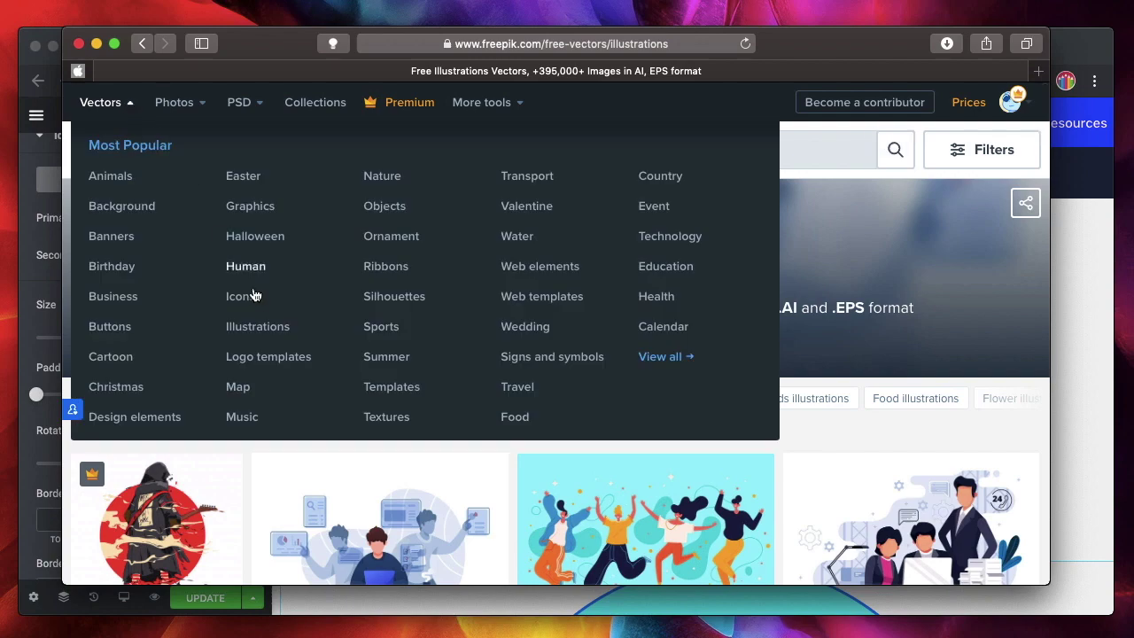
{"action": "left_click", "coordinate": [254, 300]}
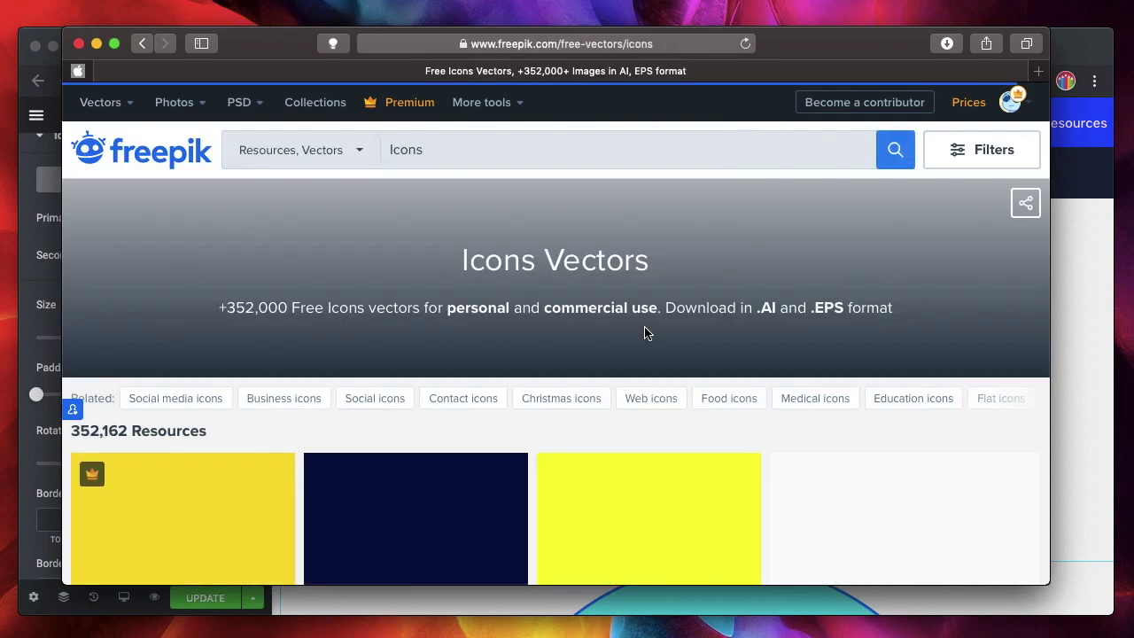
Find the free flat app icon set with colored round icons among the results and download it.
{"action": "scroll", "coordinate": [644, 334], "scroll_direction": "down", "scroll_amount": 4}
{"action": "scroll", "coordinate": [620, 372], "scroll_direction": "down", "scroll_amount": 5}
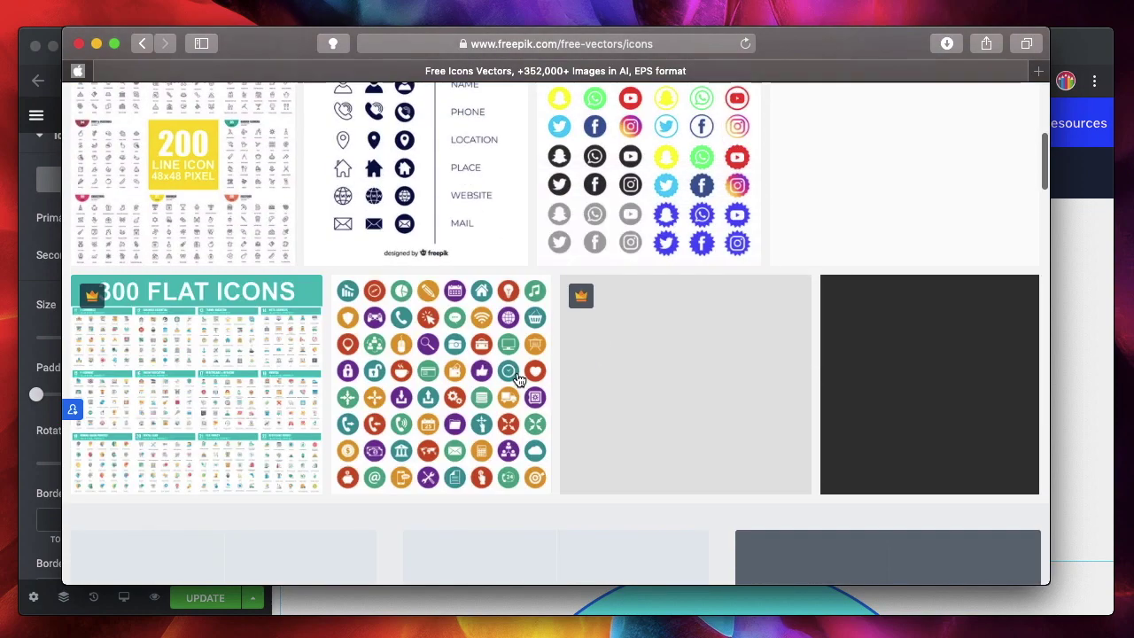
{"action": "left_click", "coordinate": [441, 356]}
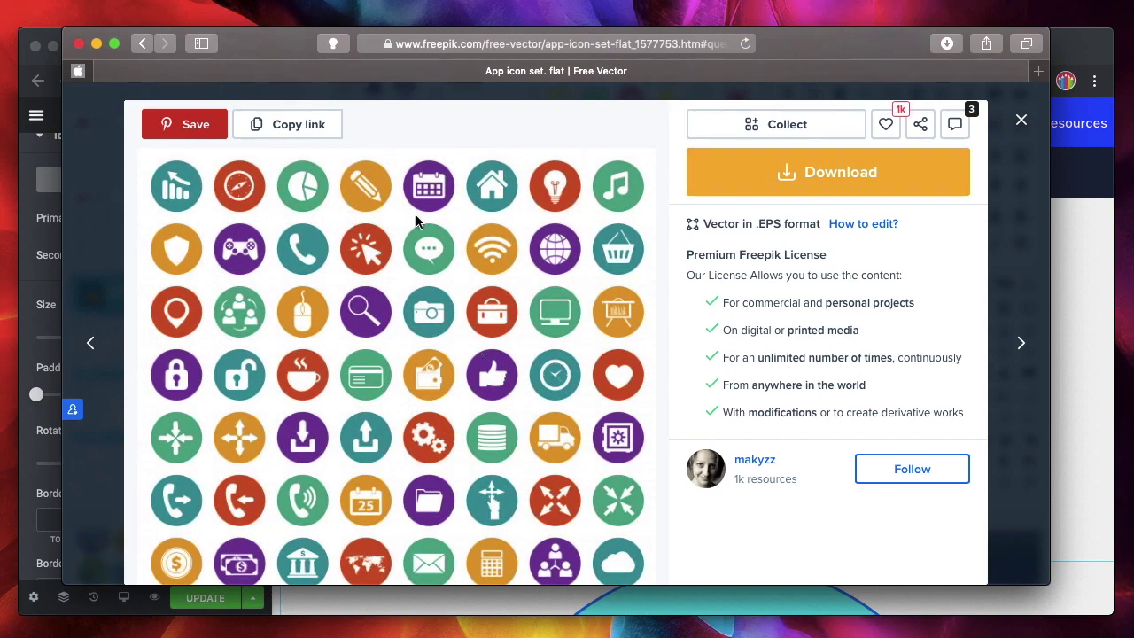
{"action": "scroll", "coordinate": [322, 454], "scroll_direction": "down", "scroll_amount": 2}
{"action": "scroll", "coordinate": [322, 455], "scroll_direction": "up", "scroll_amount": 2}
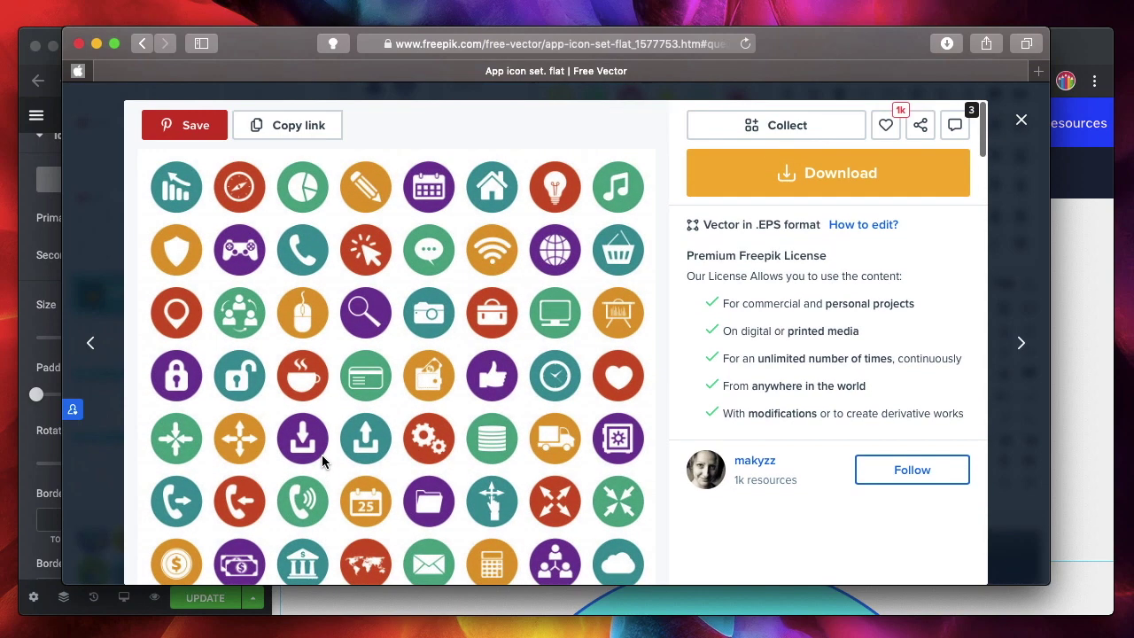
{"action": "left_click", "coordinate": [799, 174]}
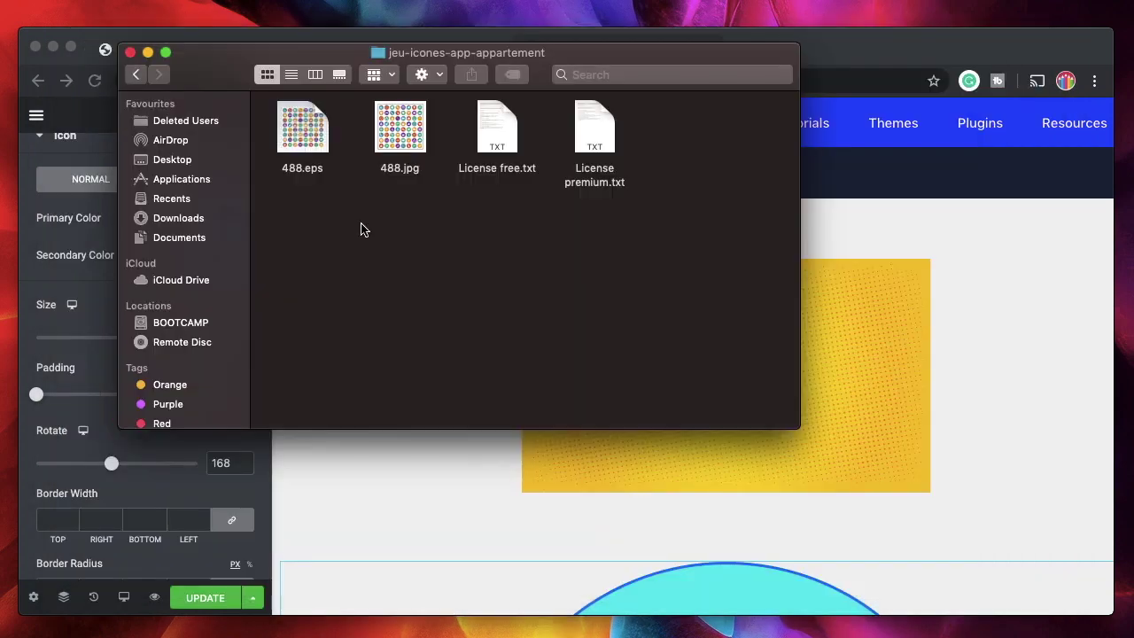
Open 488.eps from the downloaded jeu-icones-app-appartement folder in Adobe Illustrator.
{"action": "left_click", "coordinate": [300, 133]}
{"action": "right_click", "coordinate": [300, 133]}
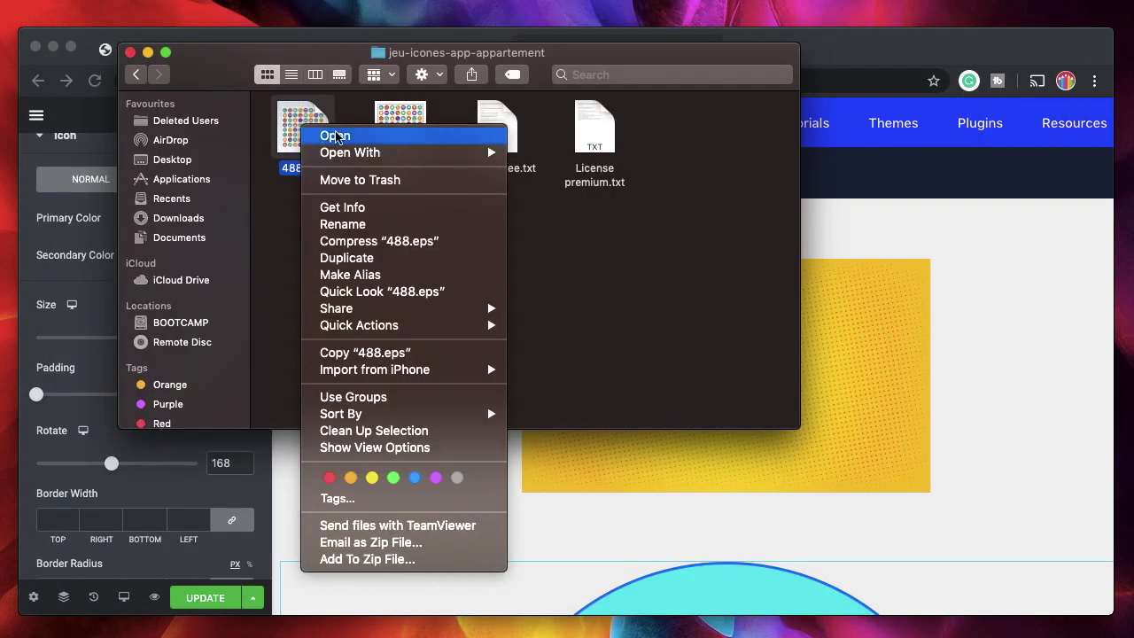
{"action": "mouse_move", "coordinate": [329, 152]}
{"action": "left_click", "coordinate": [566, 183]}
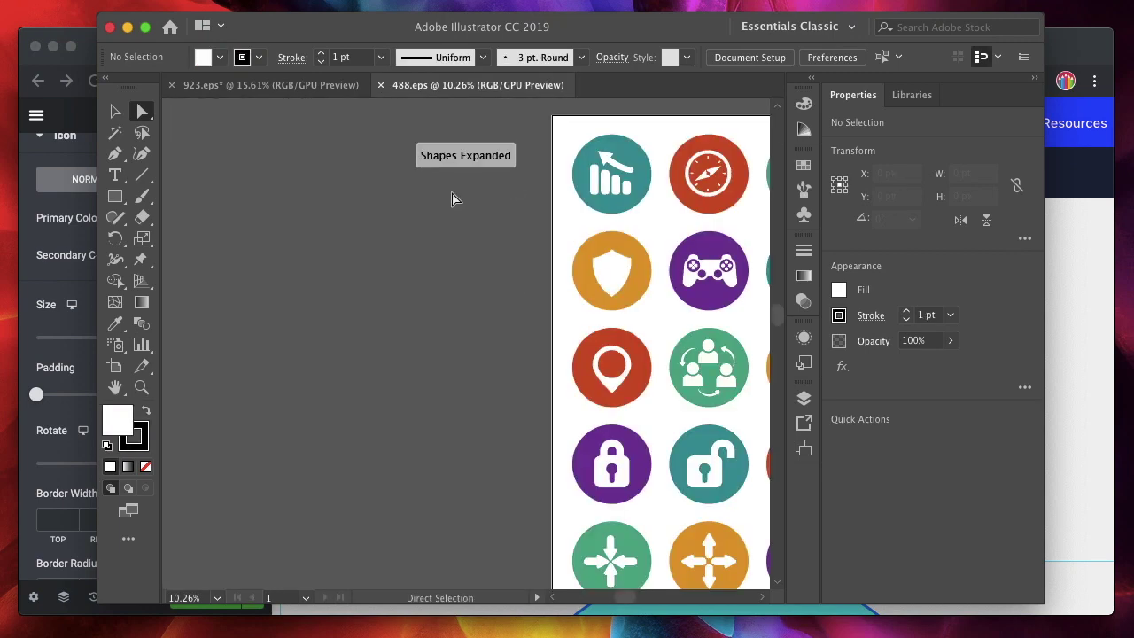
Select the whole teal bar chart icon in the first row of the icon set with the Lasso tool.
{"action": "scroll", "coordinate": [491, 298], "scroll_direction": "right", "scroll_amount": 10}
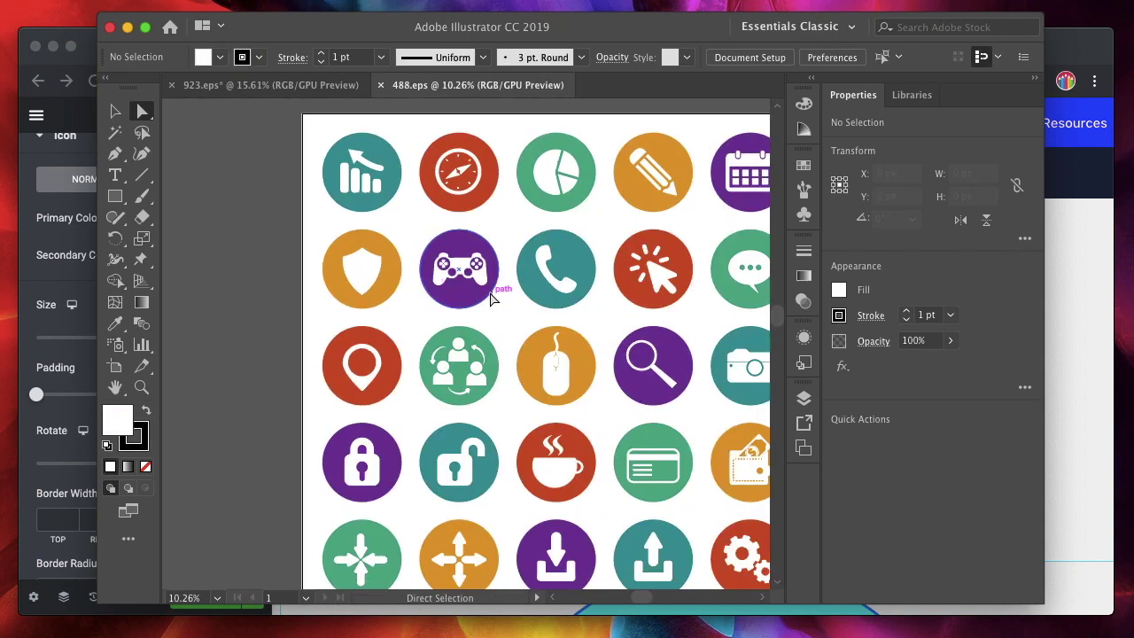
{"action": "scroll", "coordinate": [479, 280], "scroll_direction": "down", "scroll_amount": 3}
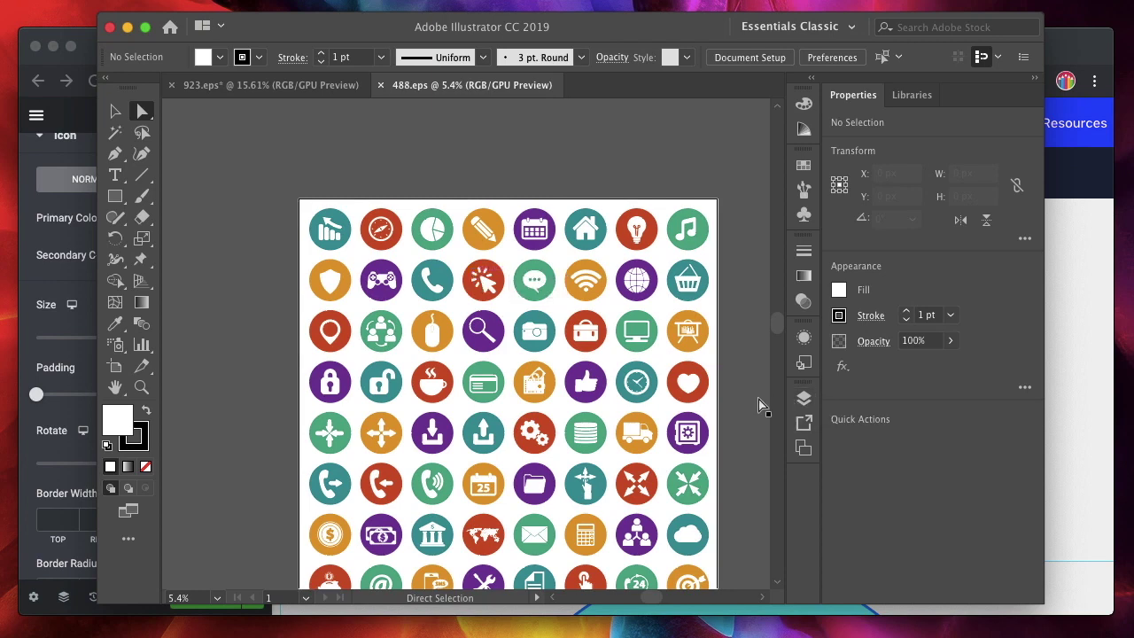
{"action": "scroll", "coordinate": [224, 160], "scroll_direction": "up", "scroll_amount": 4}
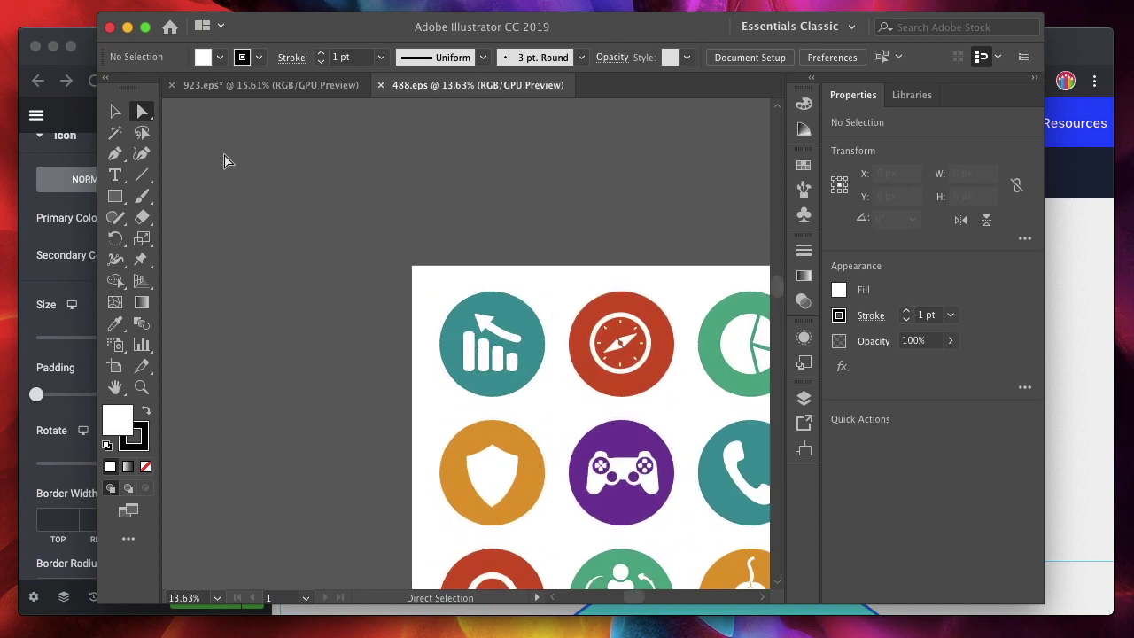
{"action": "scroll", "coordinate": [224, 160], "scroll_direction": "down", "scroll_amount": 2}
{"action": "scroll", "coordinate": [224, 161], "scroll_direction": "right", "scroll_amount": 2}
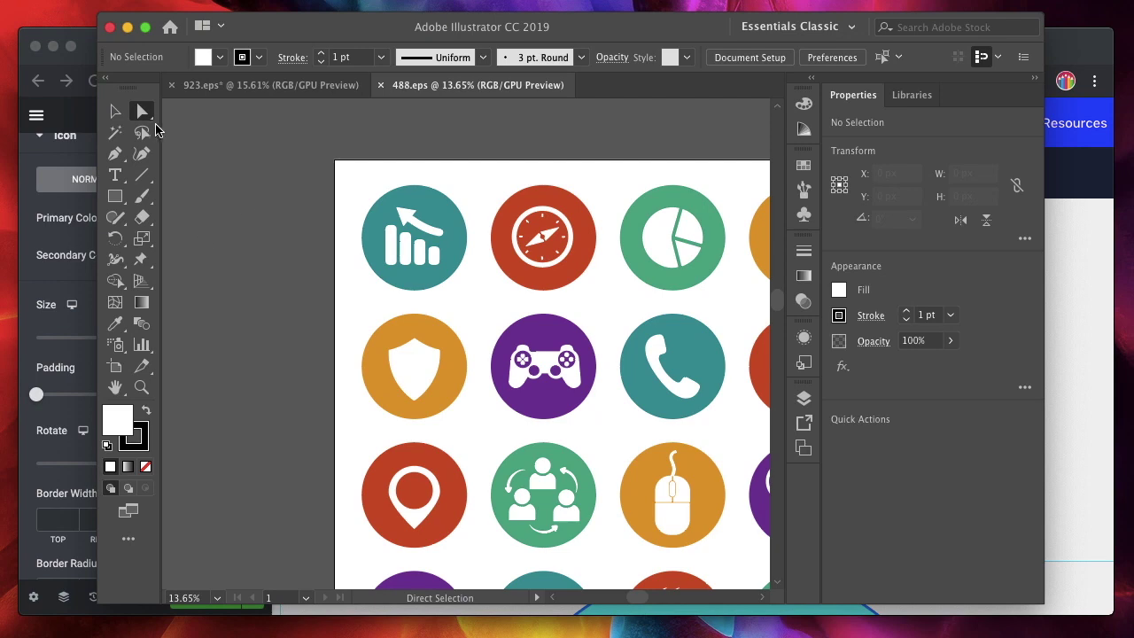
{"action": "left_click", "coordinate": [148, 134]}
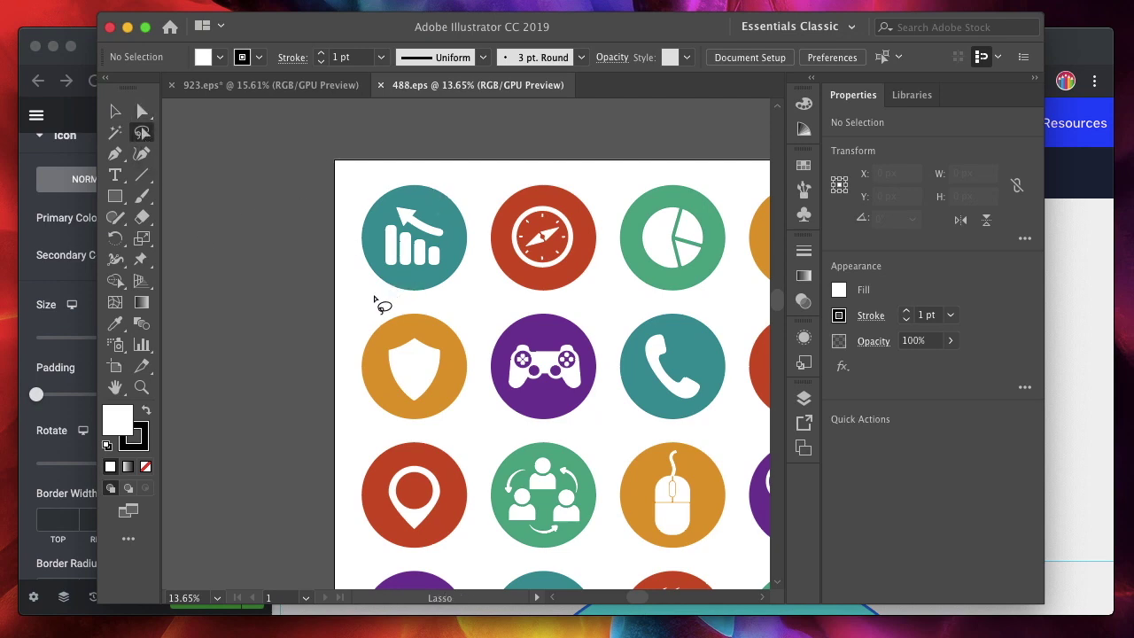
{"action": "mouse_move", "coordinate": [374, 299]}
{"action": "left_mouse_down"}
{"action": "mouse_move", "coordinate": [472, 250]}
{"action": "mouse_move", "coordinate": [429, 177]}
{"action": "mouse_move", "coordinate": [371, 257]}
{"action": "mouse_move", "coordinate": [391, 296]}
{"action": "left_mouse_up"}
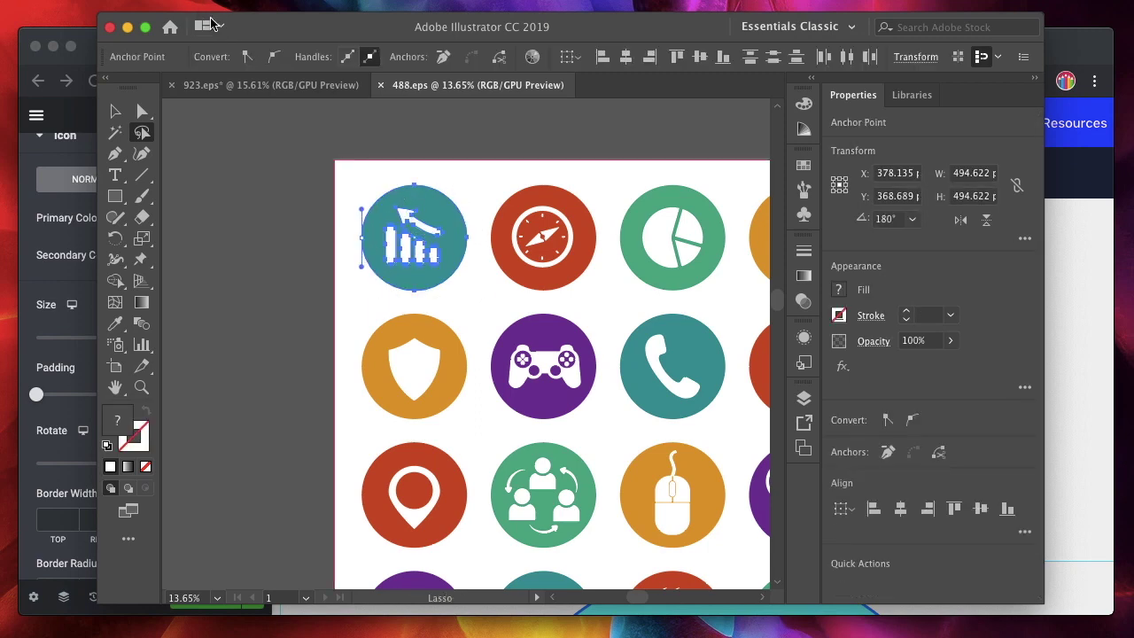
Export the selected teal bar chart icon as an SVG asset with the prefix cuteicon1.
{"action": "left_click", "coordinate": [115, 2]}
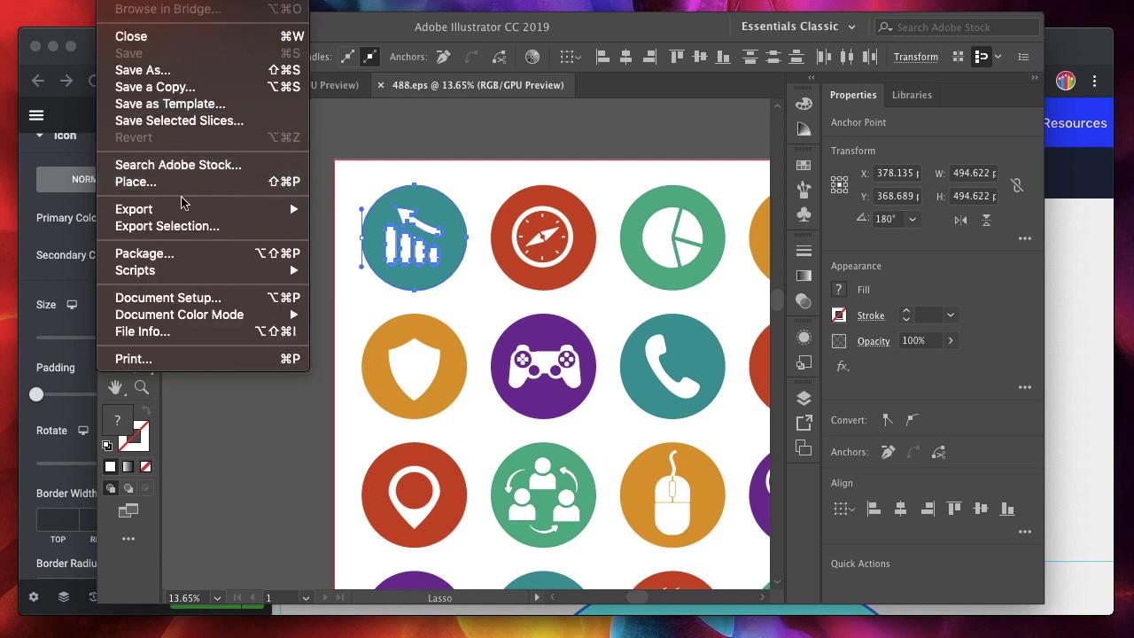
{"action": "left_click", "coordinate": [187, 228]}
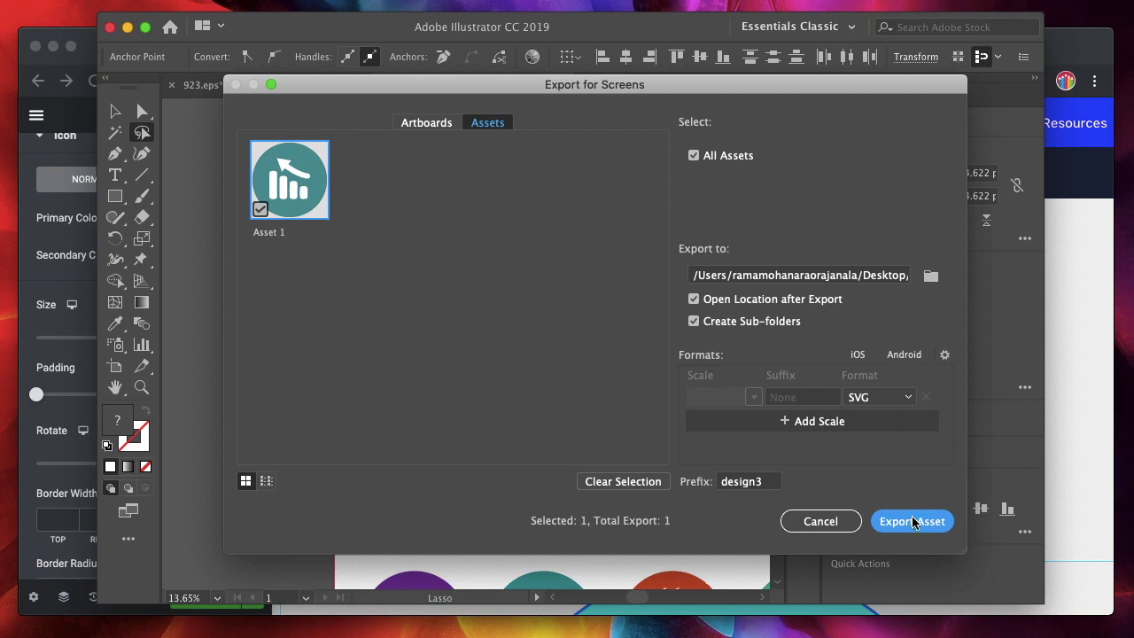
{"action": "double_click", "coordinate": [763, 487]}
{"action": "type", "text": "cuteicon1"}
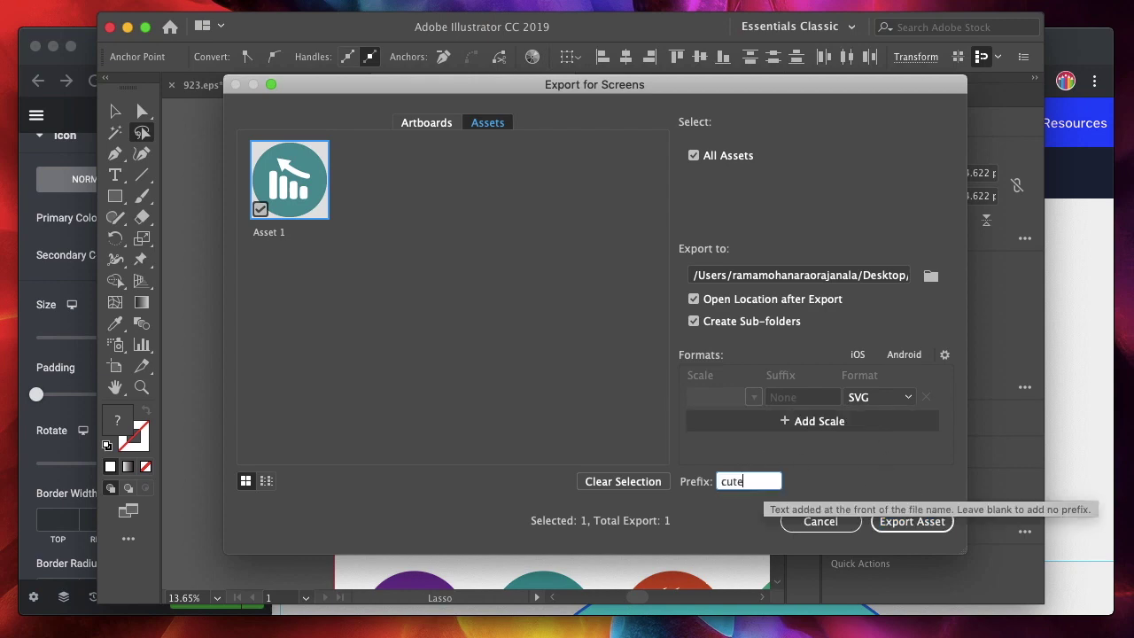
{"action": "left_click", "coordinate": [913, 523]}
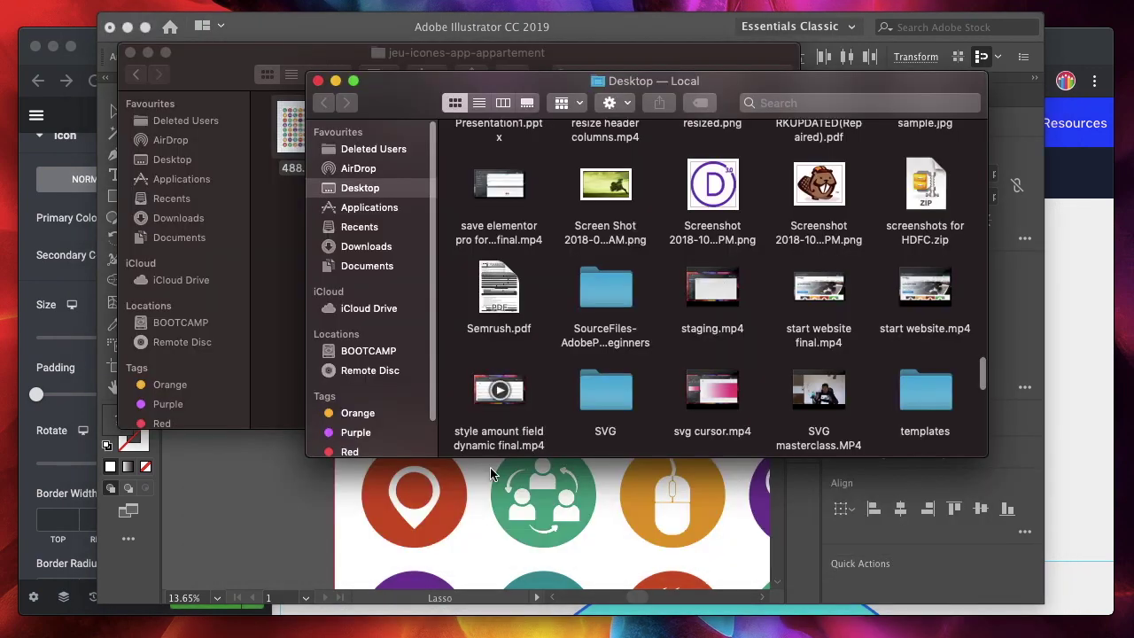
Select the whole red coffee cup icon with the Lasso tool and export it as SVG with the prefix cuteicon2.
{"action": "left_click", "coordinate": [489, 517]}
{"action": "scroll", "coordinate": [489, 522], "scroll_direction": "down", "scroll_amount": 5}
{"action": "scroll", "coordinate": [489, 523], "scroll_direction": "right", "scroll_amount": 3}
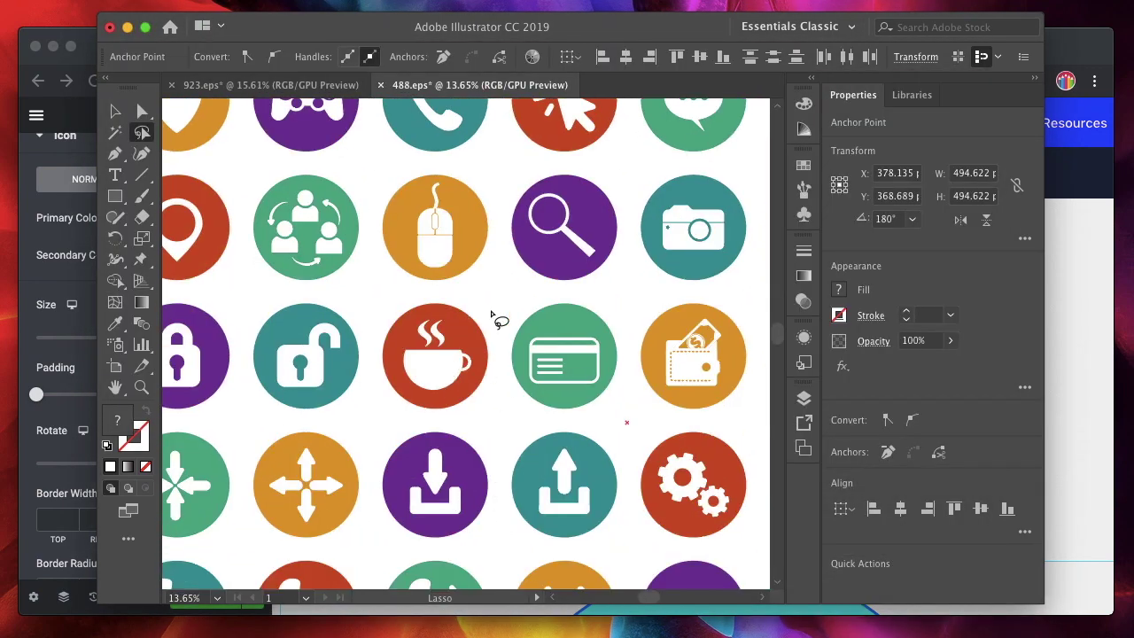
{"action": "mouse_move", "coordinate": [486, 304]}
{"action": "left_mouse_down"}
{"action": "mouse_move", "coordinate": [438, 296]}
{"action": "mouse_move", "coordinate": [382, 381]}
{"action": "mouse_move", "coordinate": [435, 424]}
{"action": "mouse_move", "coordinate": [488, 372]}
{"action": "mouse_move", "coordinate": [481, 303]}
{"action": "left_mouse_up"}
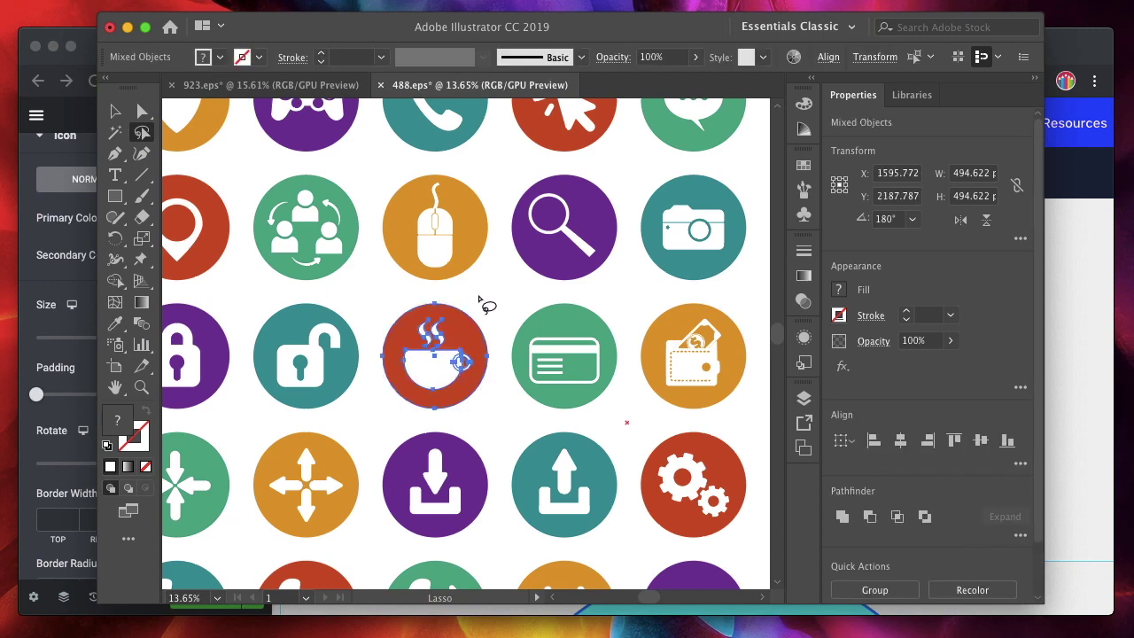
{"action": "left_click", "coordinate": [124, 2]}
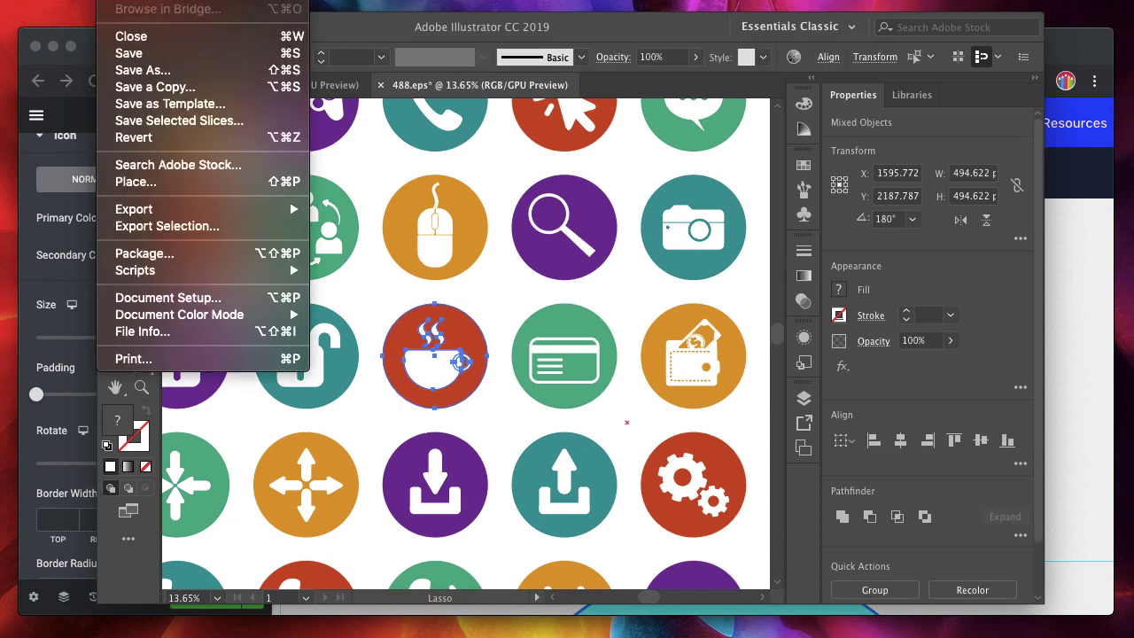
{"action": "left_click", "coordinate": [176, 226]}
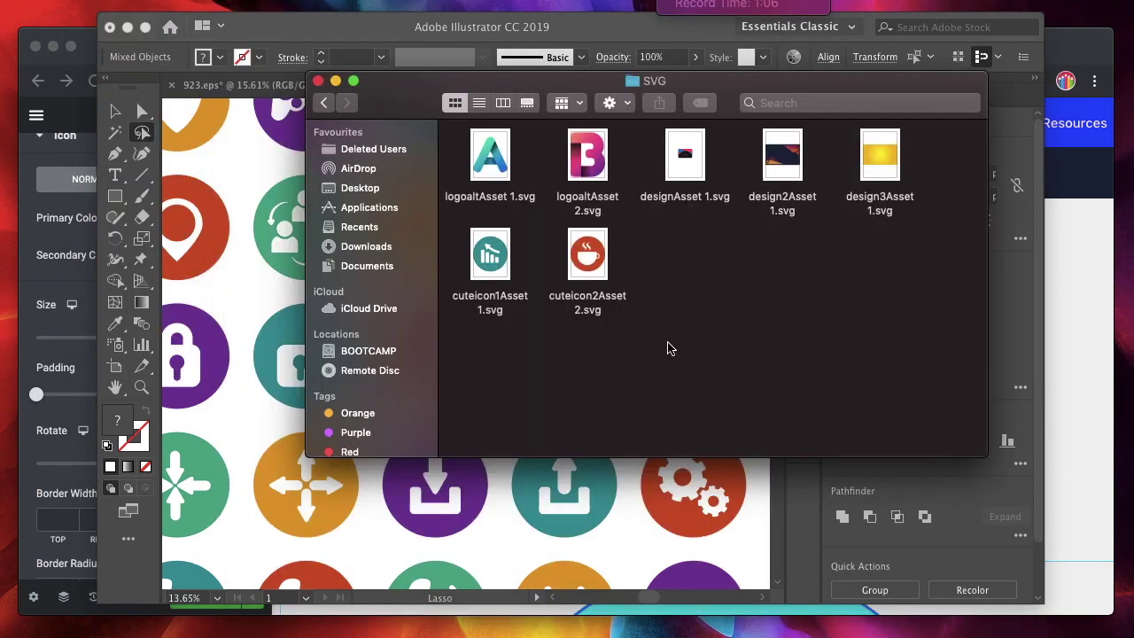
Select the whole purple banknotes icon with the Lasso tool and export it as SVG with the prefix cuteicon3.
{"action": "left_click", "coordinate": [289, 312]}
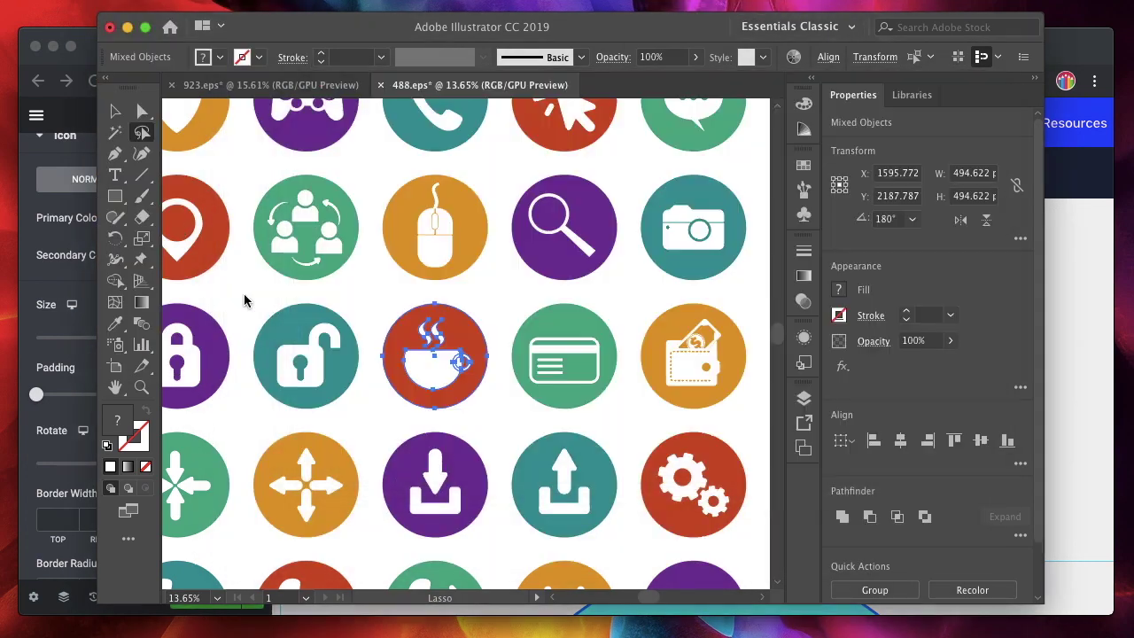
{"action": "left_click", "coordinate": [365, 309]}
{"action": "scroll", "coordinate": [365, 309], "scroll_direction": "down", "scroll_amount": 6}
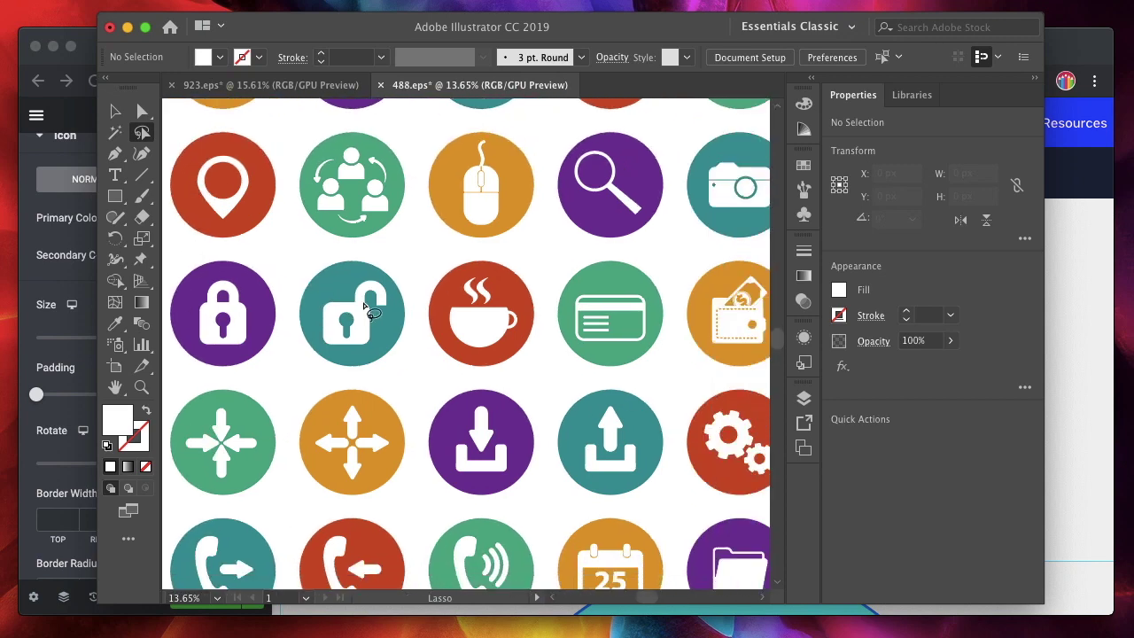
{"action": "scroll", "coordinate": [364, 309], "scroll_direction": "down", "scroll_amount": 3}
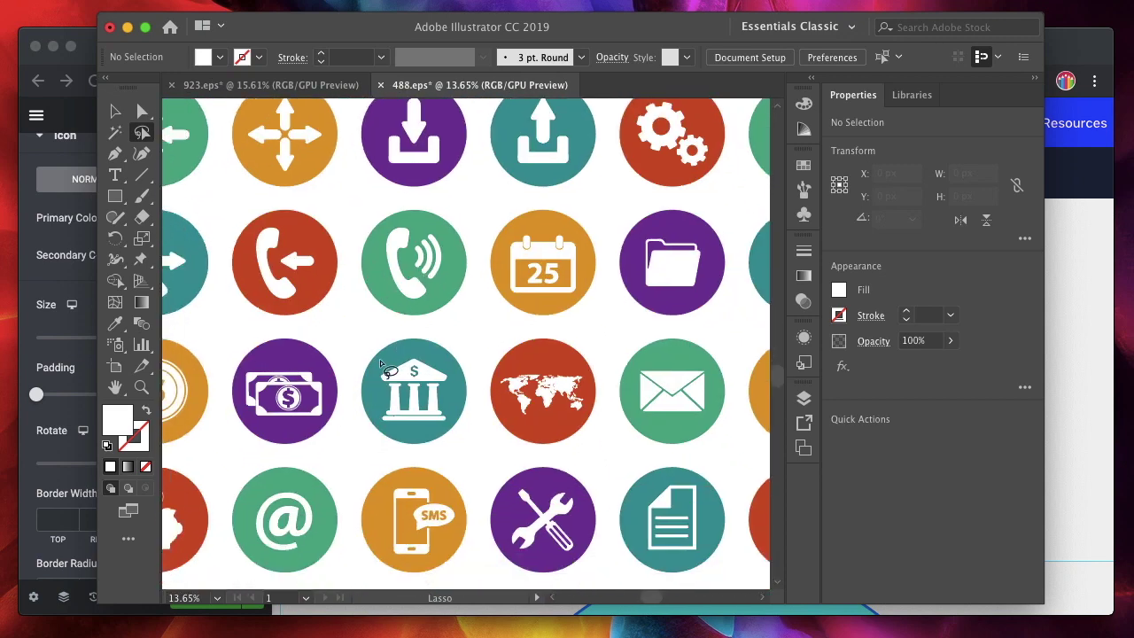
{"action": "scroll", "coordinate": [390, 370], "scroll_direction": "left", "scroll_amount": 1}
{"action": "mouse_move", "coordinate": [309, 425]}
{"action": "left_mouse_down"}
{"action": "mouse_move", "coordinate": [340, 425]}
{"action": "mouse_move", "coordinate": [390, 317]}
{"action": "mouse_move", "coordinate": [293, 337]}
{"action": "mouse_move", "coordinate": [312, 425]}
{"action": "left_mouse_up"}
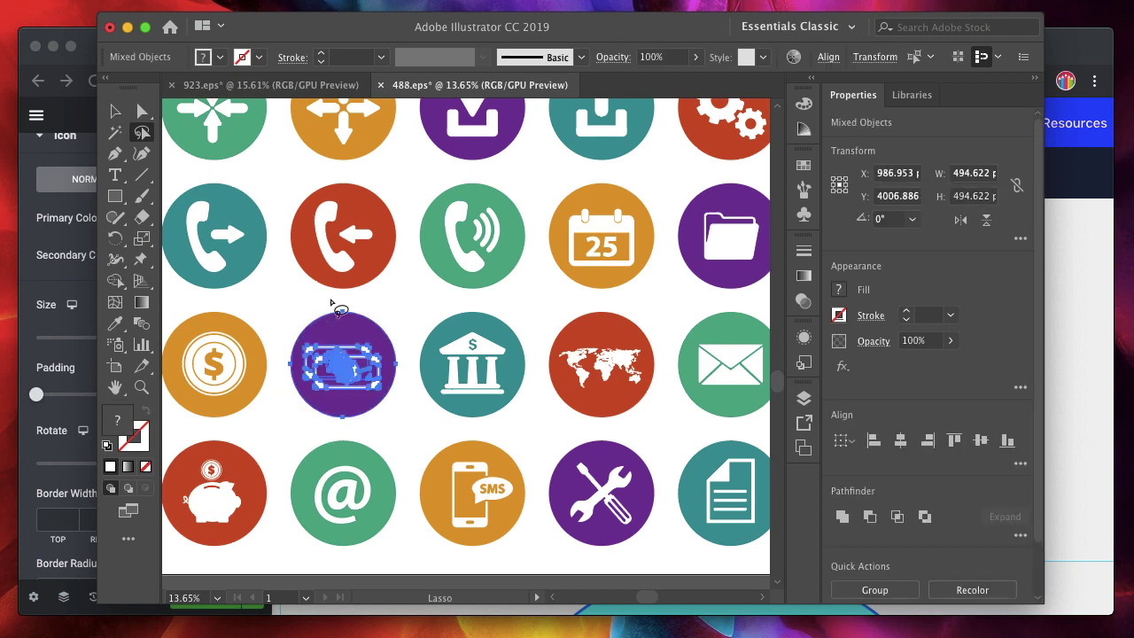
{"action": "left_click", "coordinate": [115, 0]}
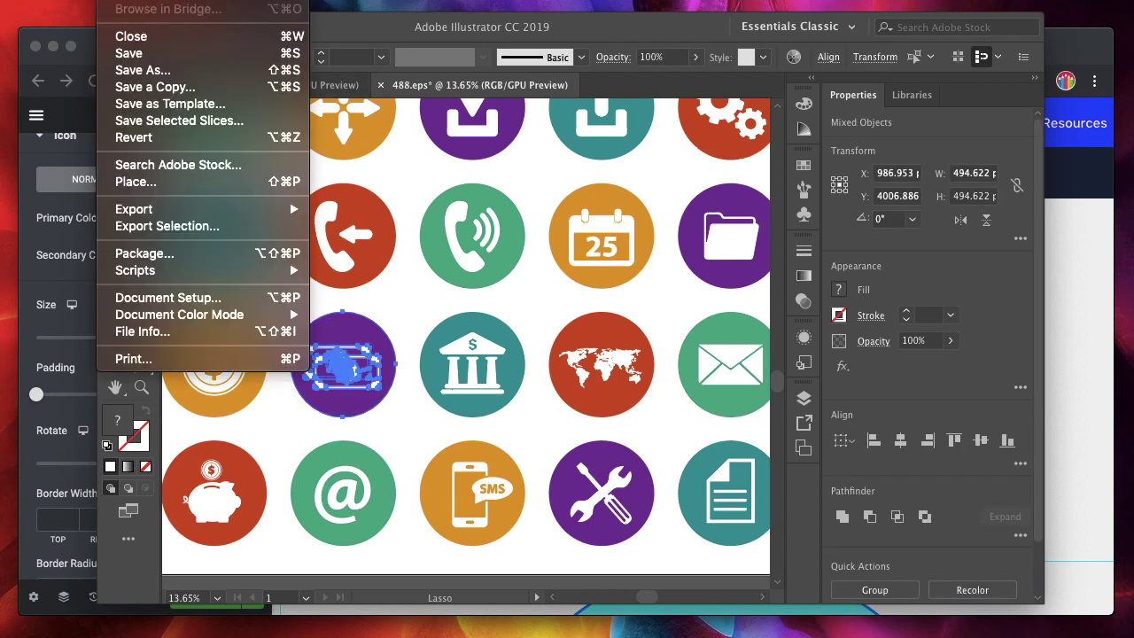
{"action": "left_click", "coordinate": [195, 225]}
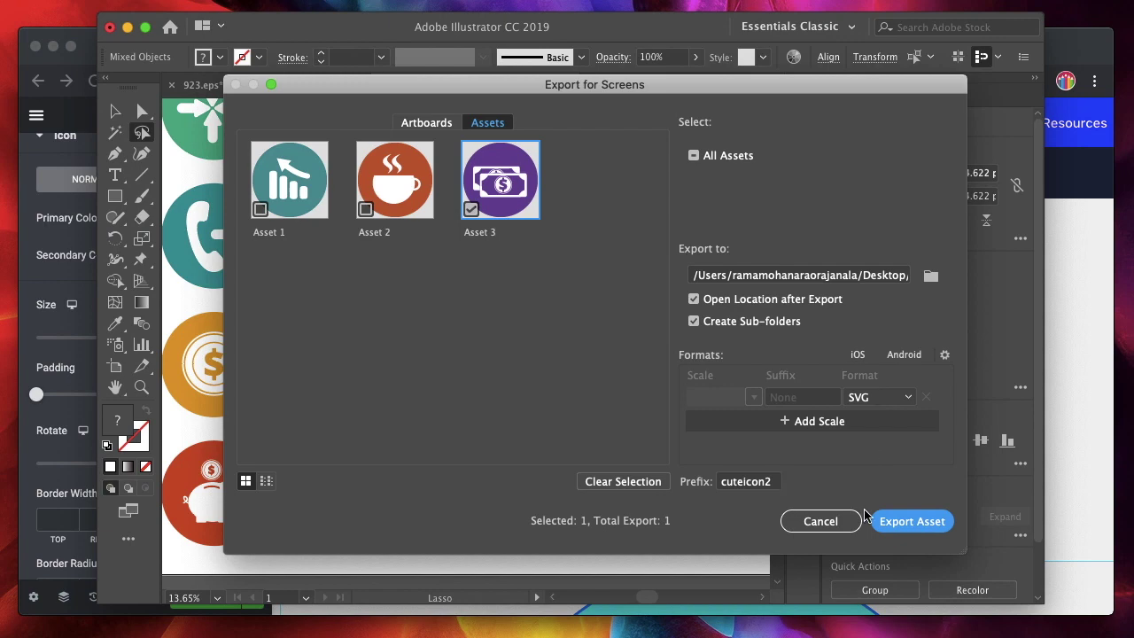
{"action": "left_click", "coordinate": [772, 481]}
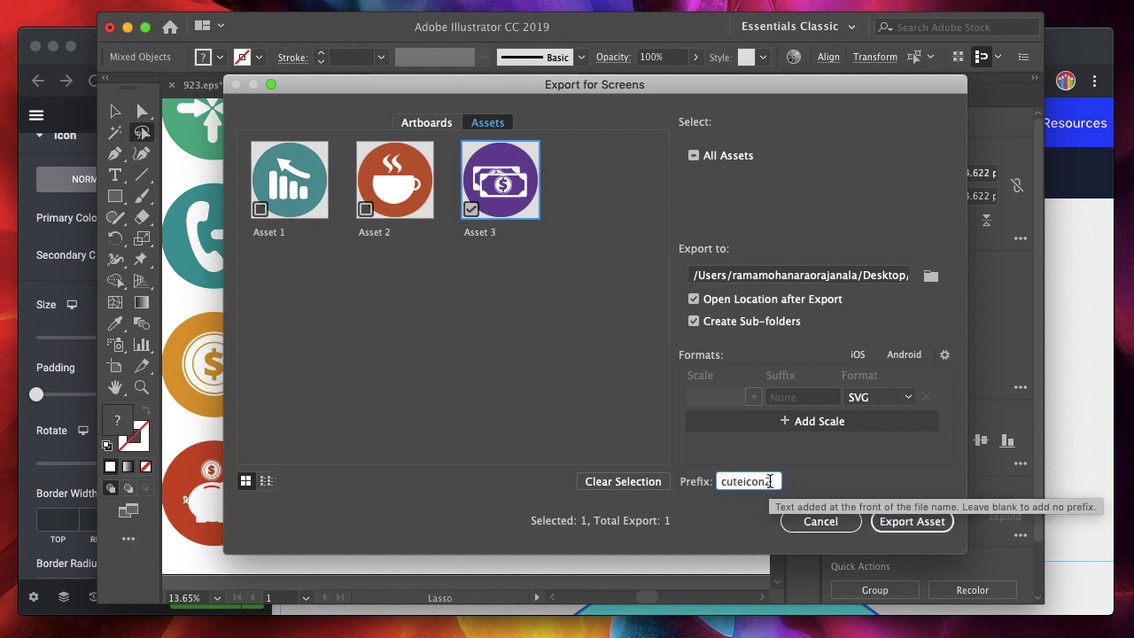
{"action": "left_click", "coordinate": [911, 521]}
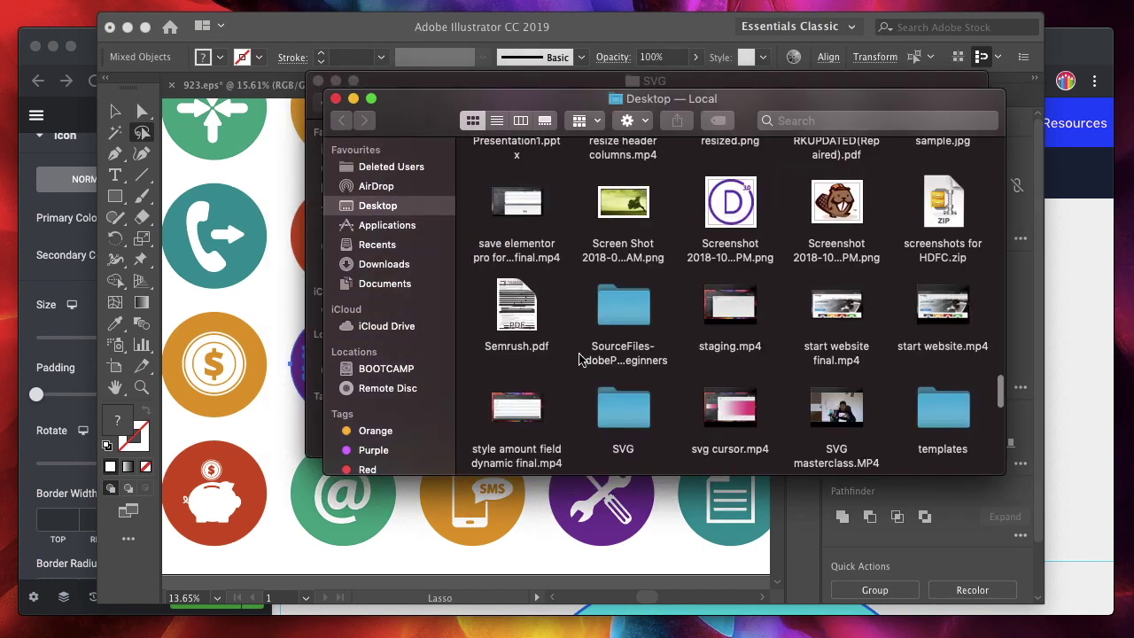
Open the SVG folder on the Desktop, check the three exported cuteicon files and close the Finder windows.
{"action": "double_click", "coordinate": [643, 425]}
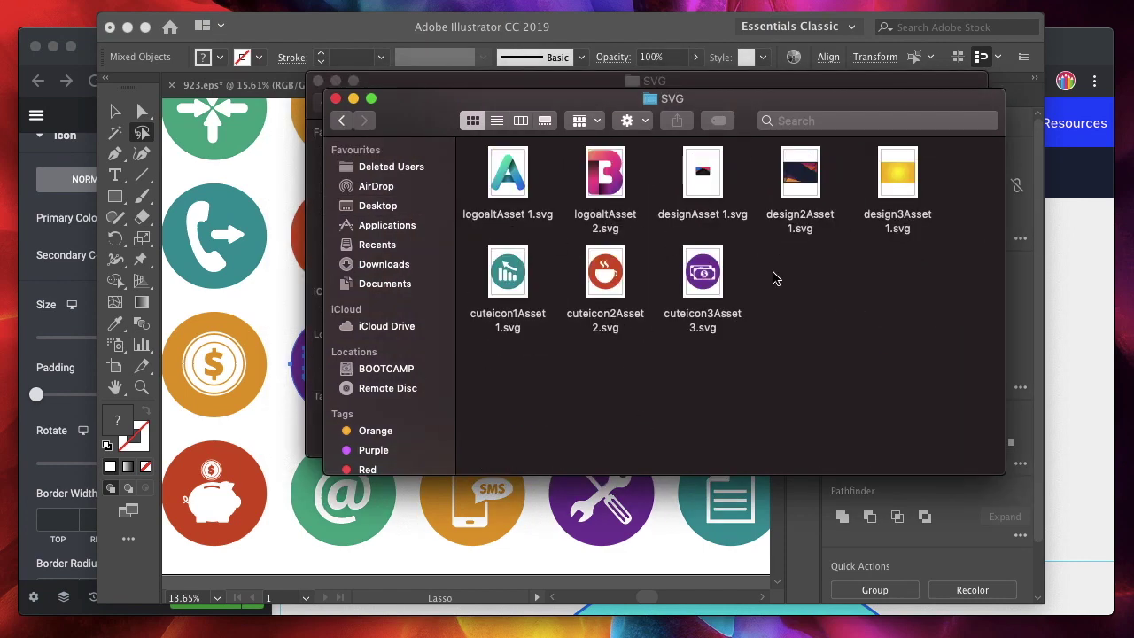
{"action": "left_click_drag", "start_coordinate": [772, 278], "coordinate": [470, 294]}
{"action": "left_click", "coordinate": [815, 317]}
{"action": "left_click", "coordinate": [310, 184]}
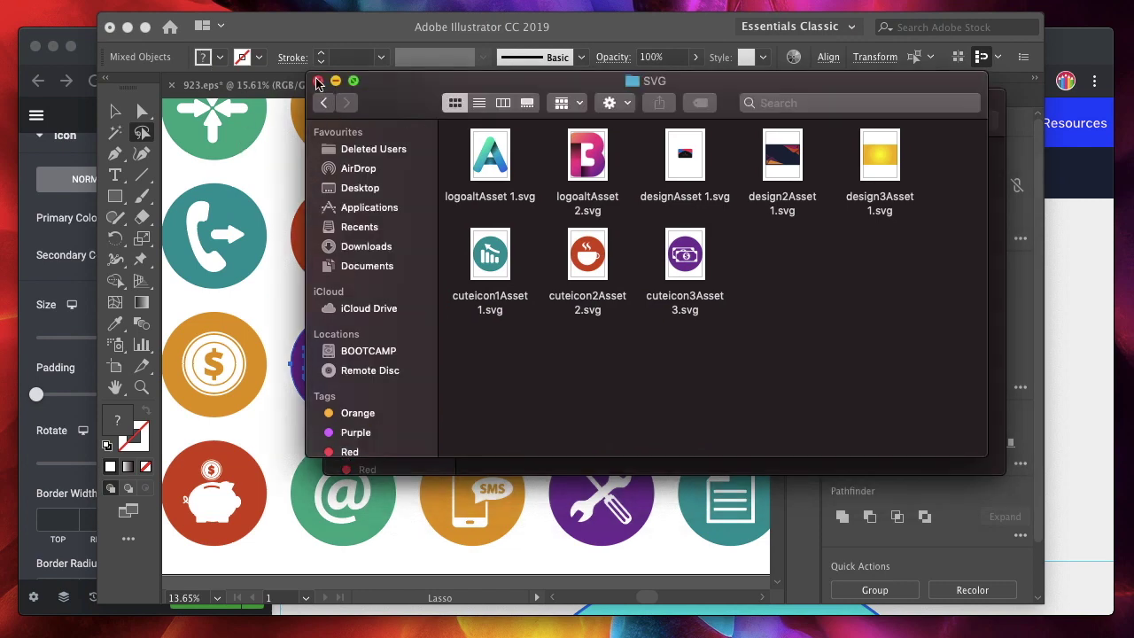
{"action": "left_click", "coordinate": [319, 81]}
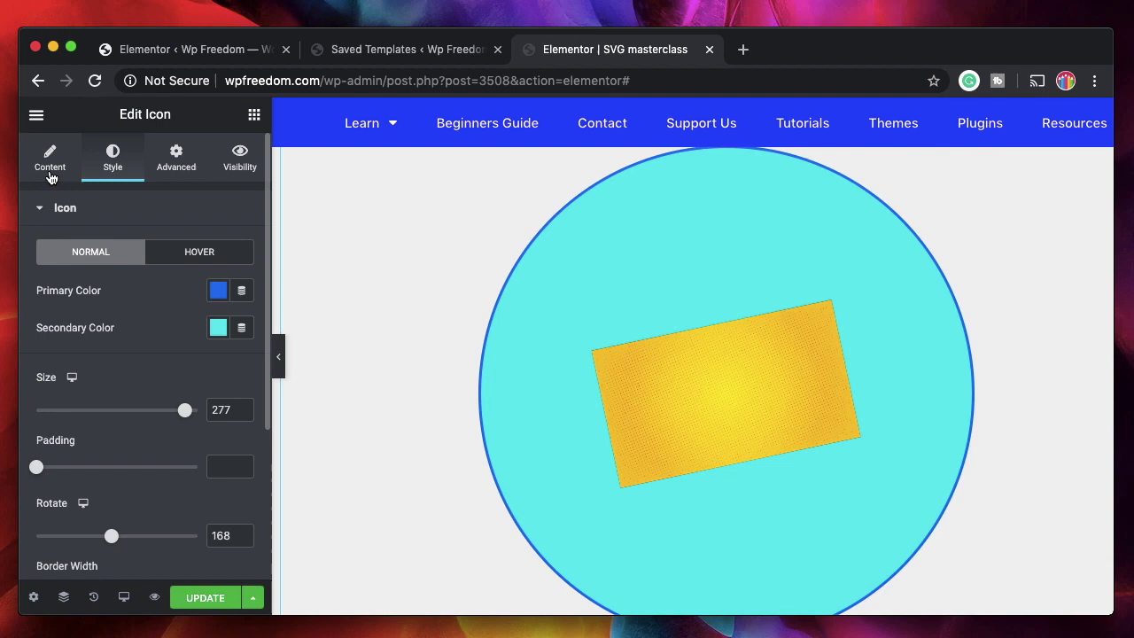
In Elementor in Chrome, upload cuteicon2Asset 2.svg from the SVG folder to the media library for the Icon widget.
{"action": "left_click", "coordinate": [50, 169]}
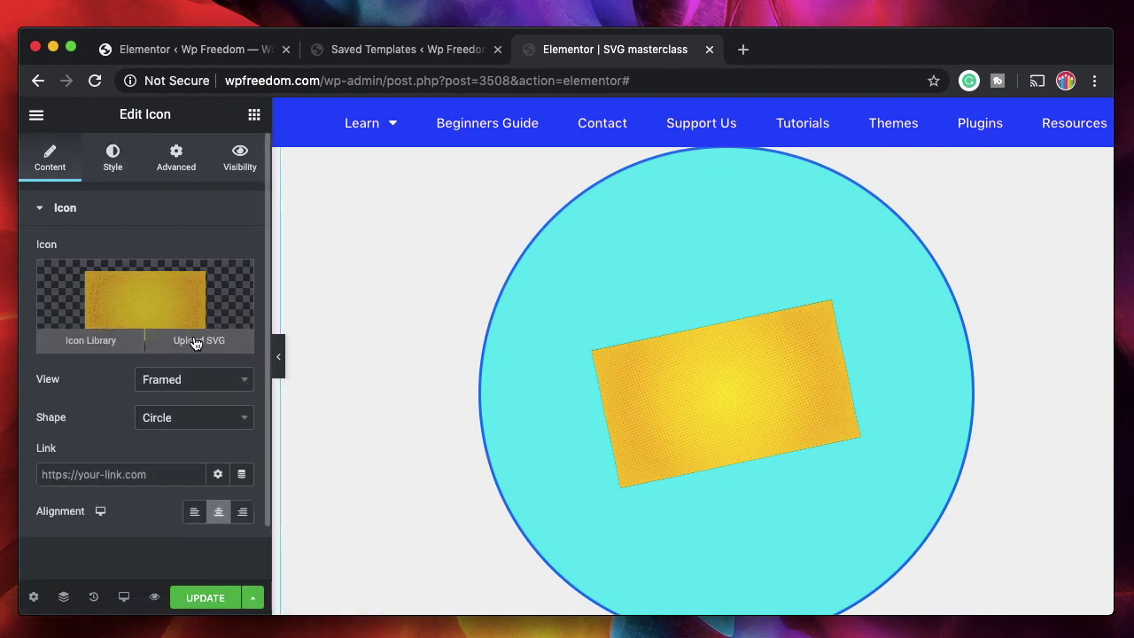
{"action": "left_click", "coordinate": [196, 344]}
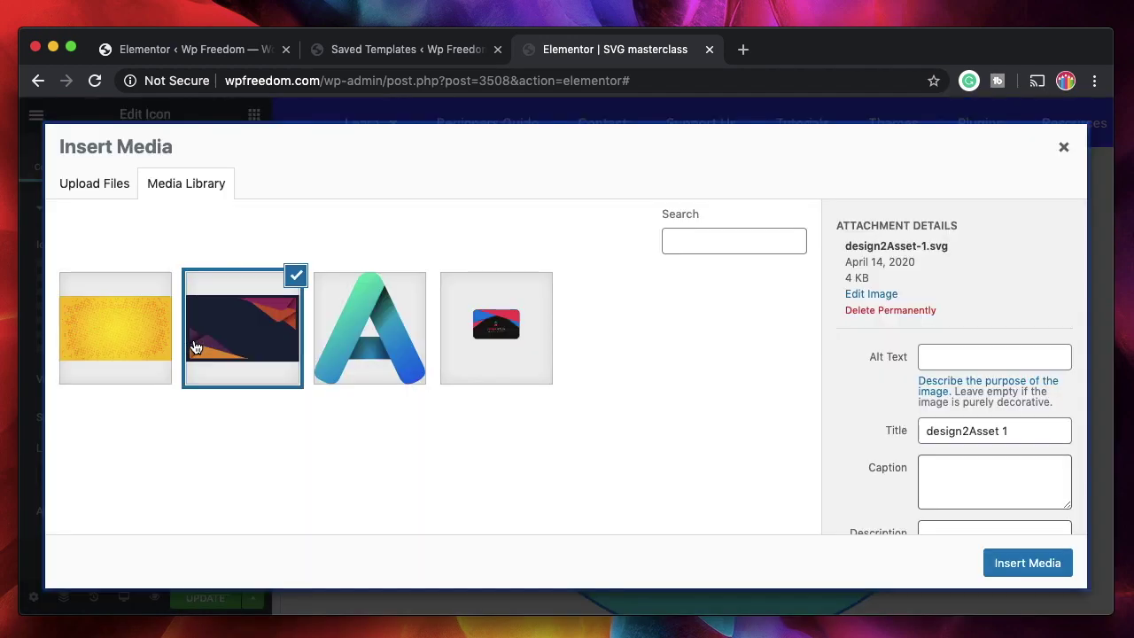
{"action": "left_click", "coordinate": [112, 184]}
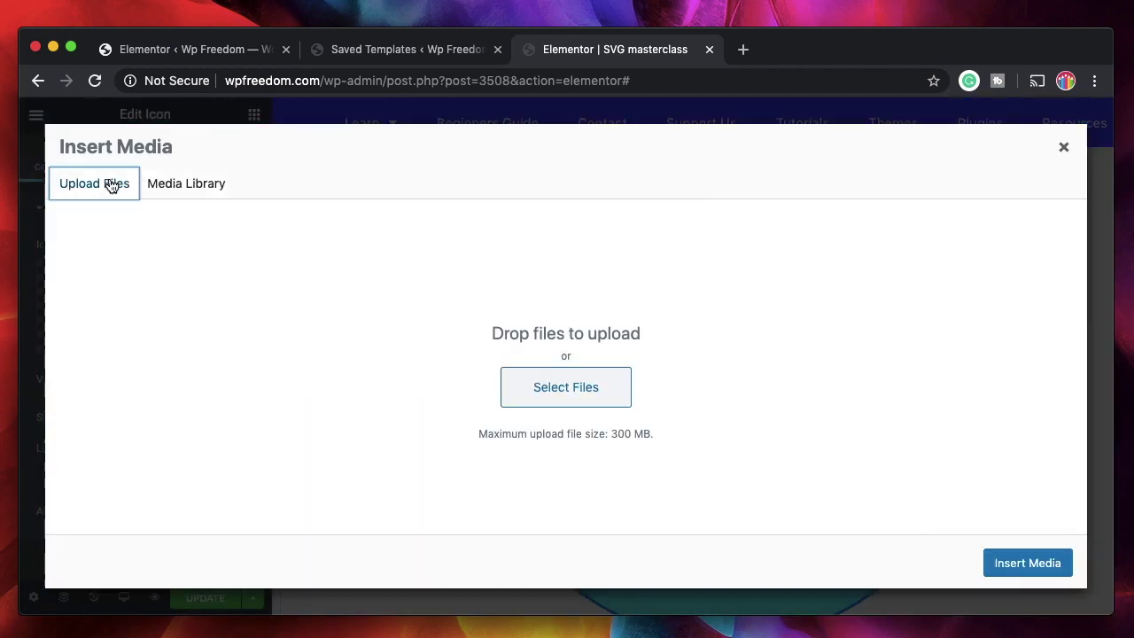
{"action": "left_click", "coordinate": [612, 396]}
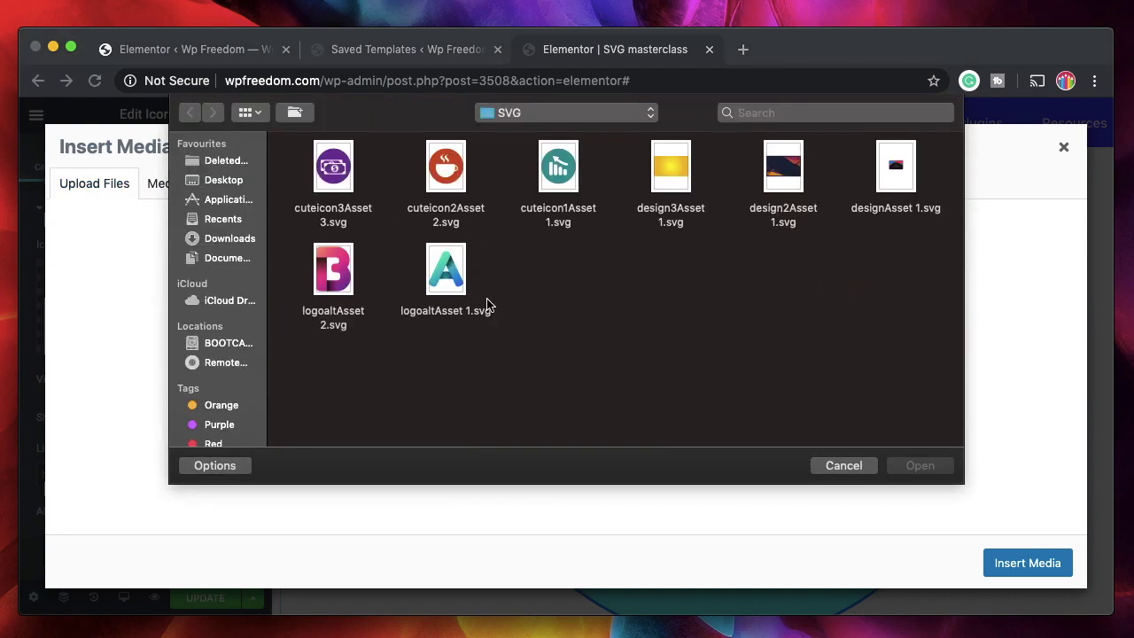
{"action": "left_click", "coordinate": [440, 177]}
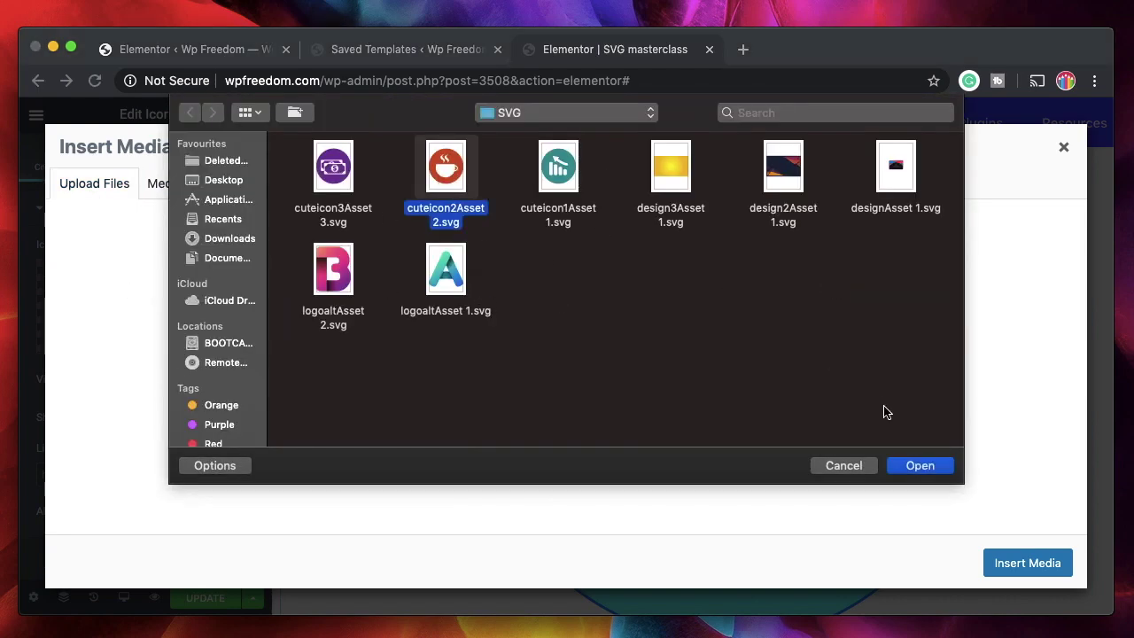
{"action": "left_click", "coordinate": [916, 465]}
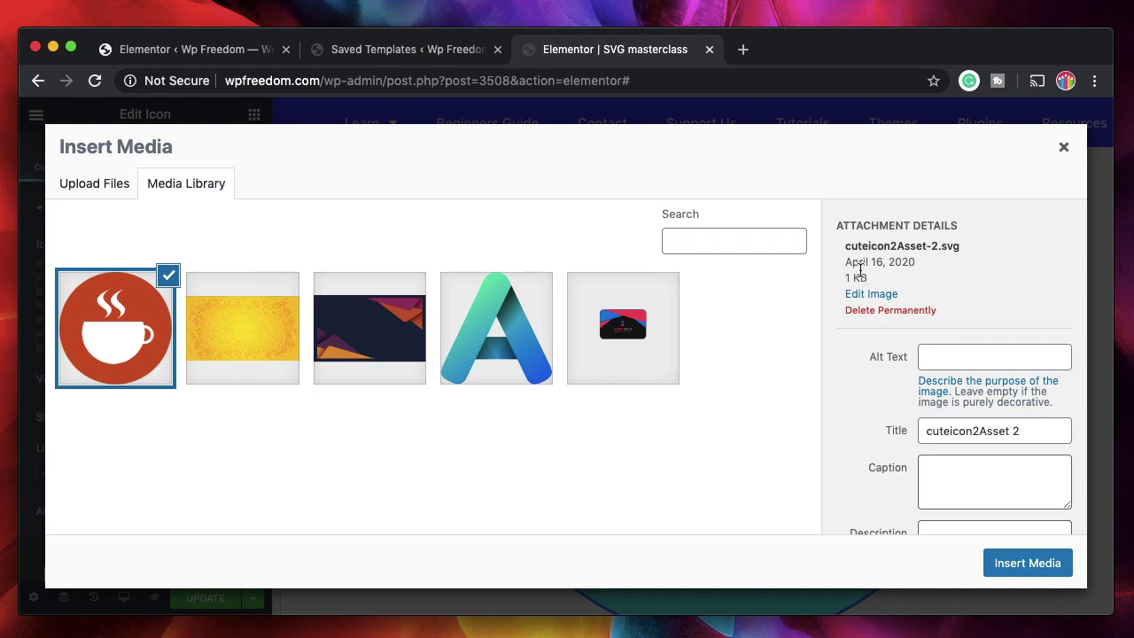
Check the file size of cuteicon2Asset-2.svg in its attachment details and insert it as the widget's icon.
{"action": "double_click", "coordinate": [859, 273]}
{"action": "left_click", "coordinate": [860, 270]}
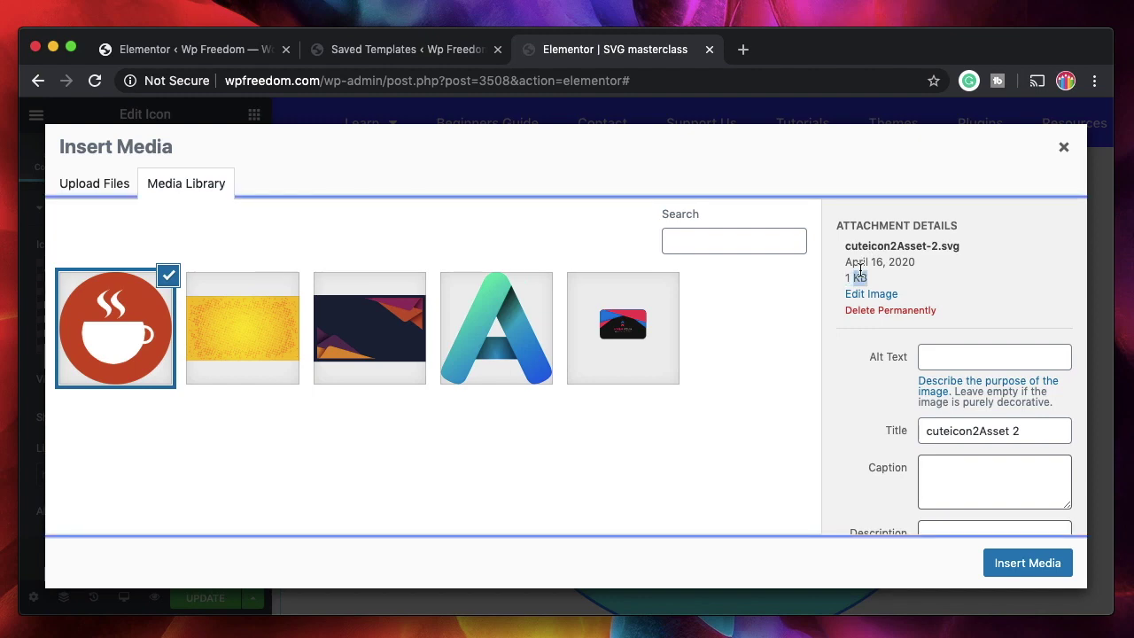
{"action": "triple_click", "coordinate": [859, 270]}
{"action": "left_click", "coordinate": [859, 270]}
{"action": "triple_click", "coordinate": [859, 270]}
{"action": "left_click", "coordinate": [1003, 564]}
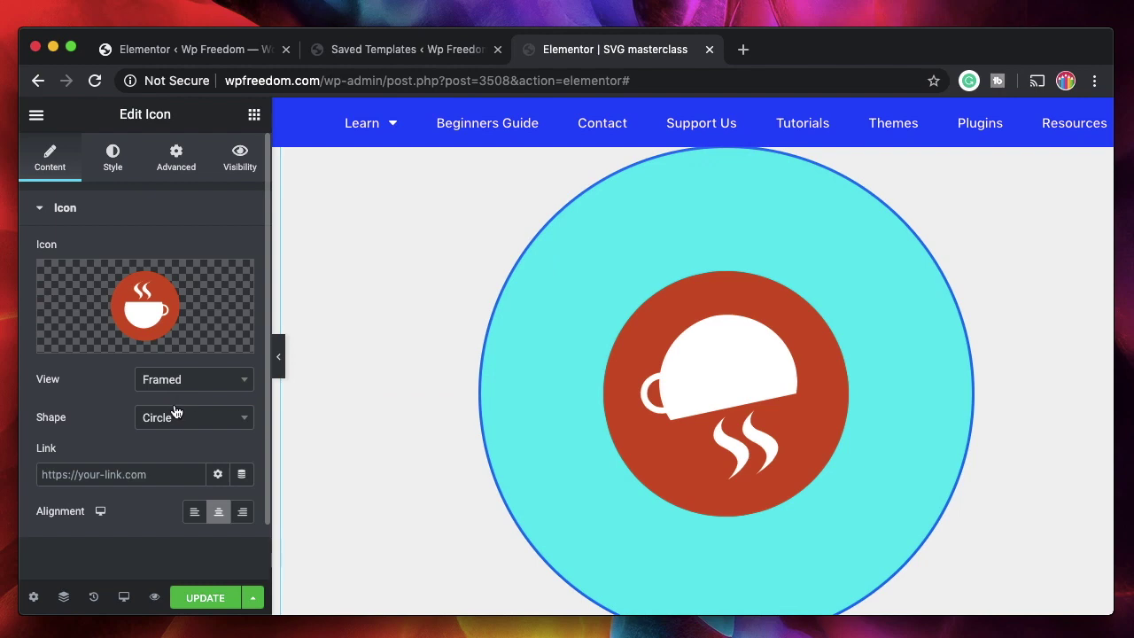
Test the coffee cup icon's scaling at sizes 500 and 146, and set its size to 244.
{"action": "left_click", "coordinate": [113, 166]}
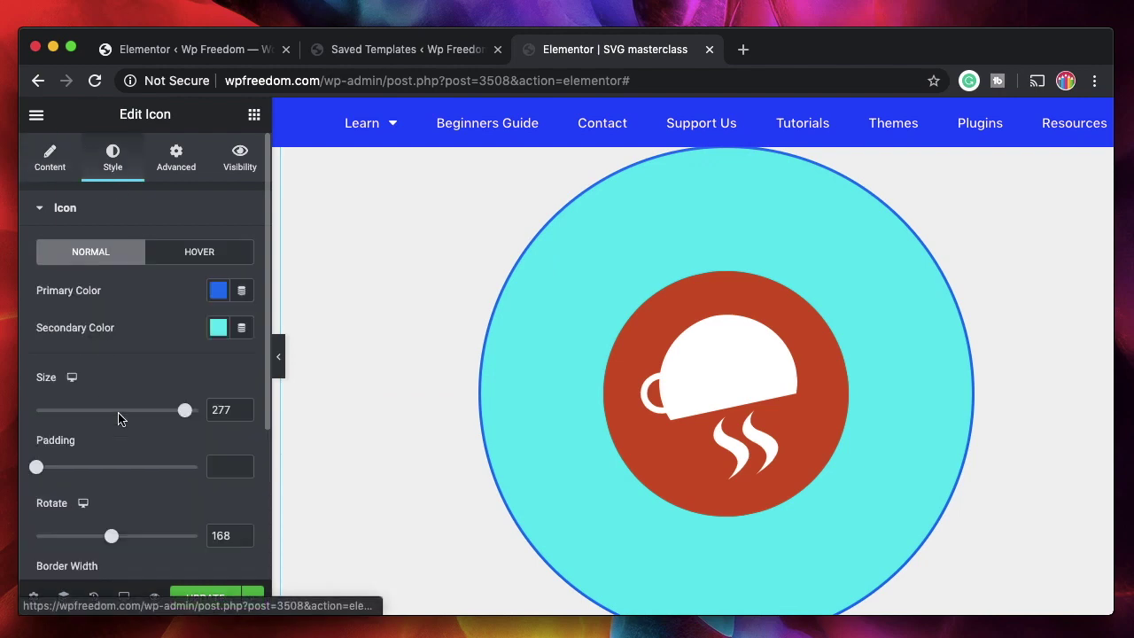
{"action": "type", "text": "500"}
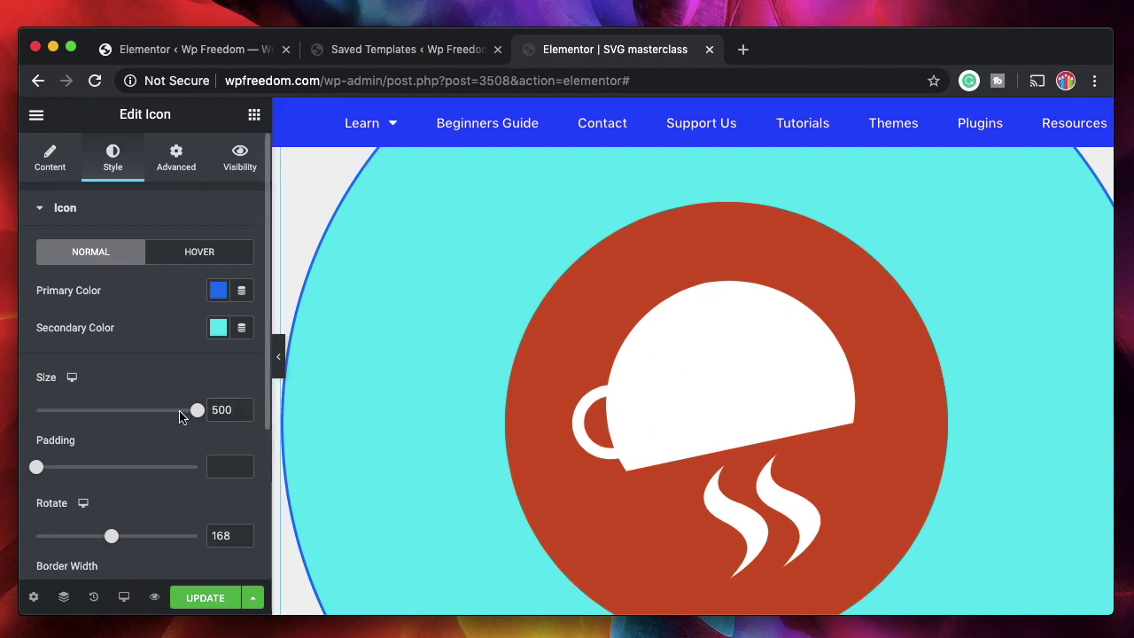
{"action": "key", "text": "ctrl+z"}
{"action": "scroll", "coordinate": [655, 301], "scroll_direction": "up", "scroll_amount": 3}
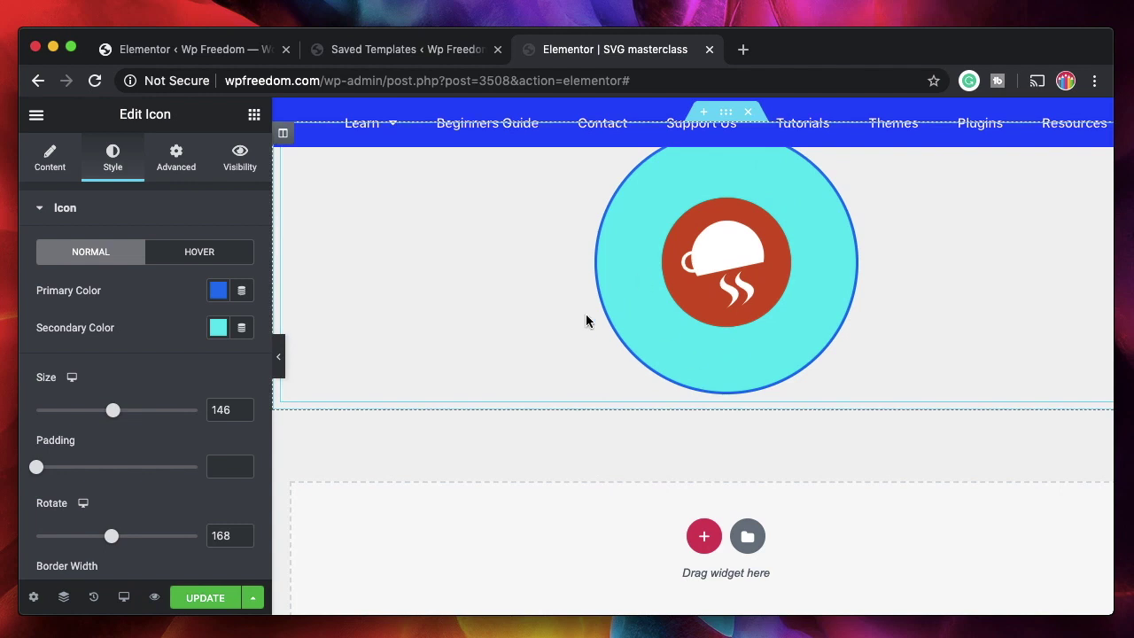
{"action": "left_click_drag", "start_coordinate": [92, 413], "coordinate": [168, 417]}
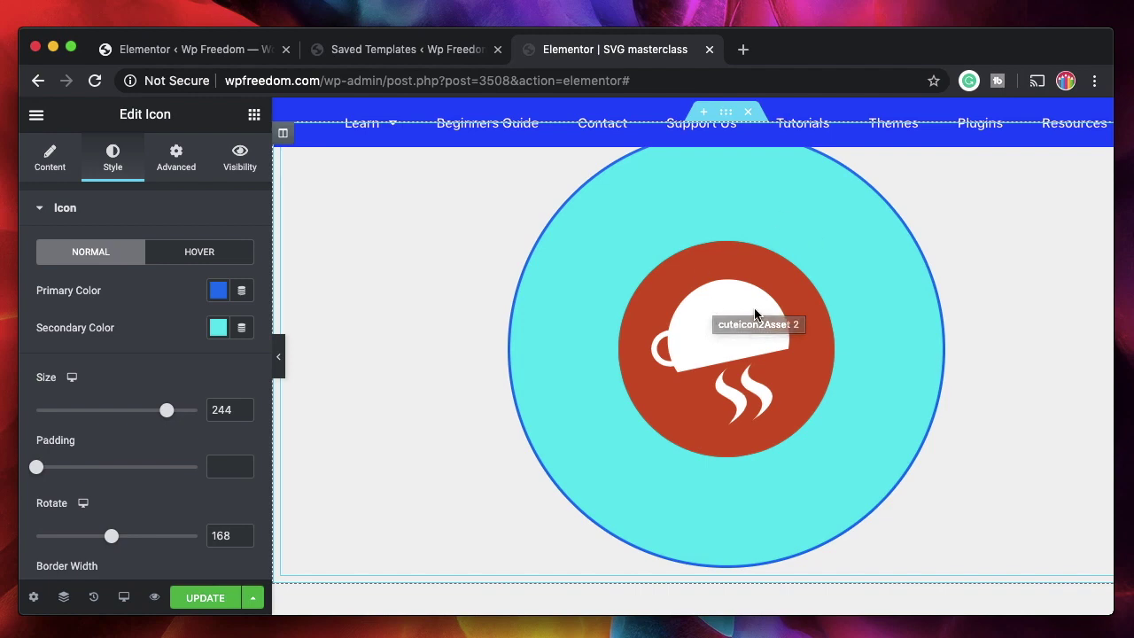
Open the background style settings of the section containing the THIS IS SVG text.
{"action": "scroll", "coordinate": [754, 310], "scroll_direction": "up", "scroll_amount": 3}
{"action": "scroll", "coordinate": [718, 461], "scroll_direction": "down", "scroll_amount": 4}
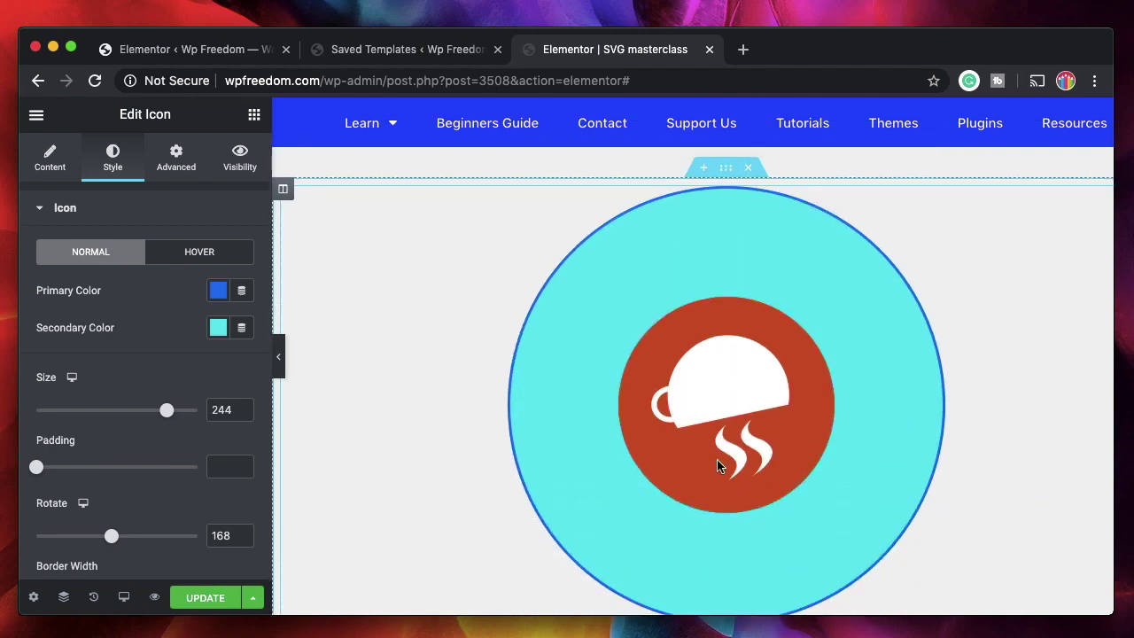
{"action": "scroll", "coordinate": [717, 461], "scroll_direction": "up", "scroll_amount": 5}
{"action": "scroll", "coordinate": [718, 466], "scroll_direction": "up", "scroll_amount": 4}
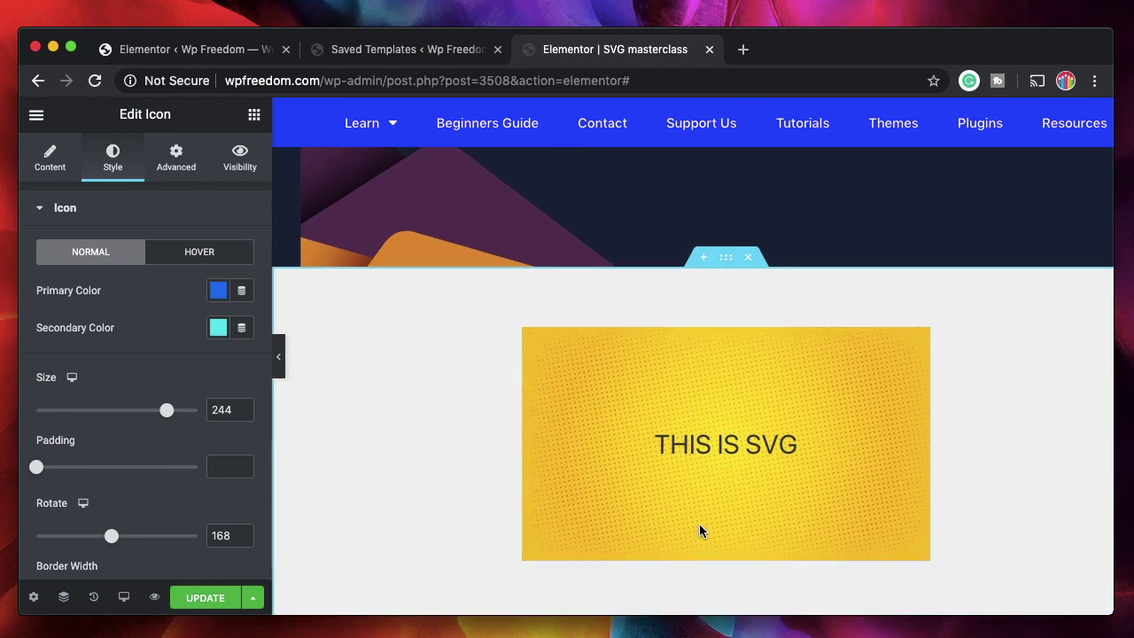
{"action": "scroll", "coordinate": [822, 470], "scroll_direction": "down", "scroll_amount": 2}
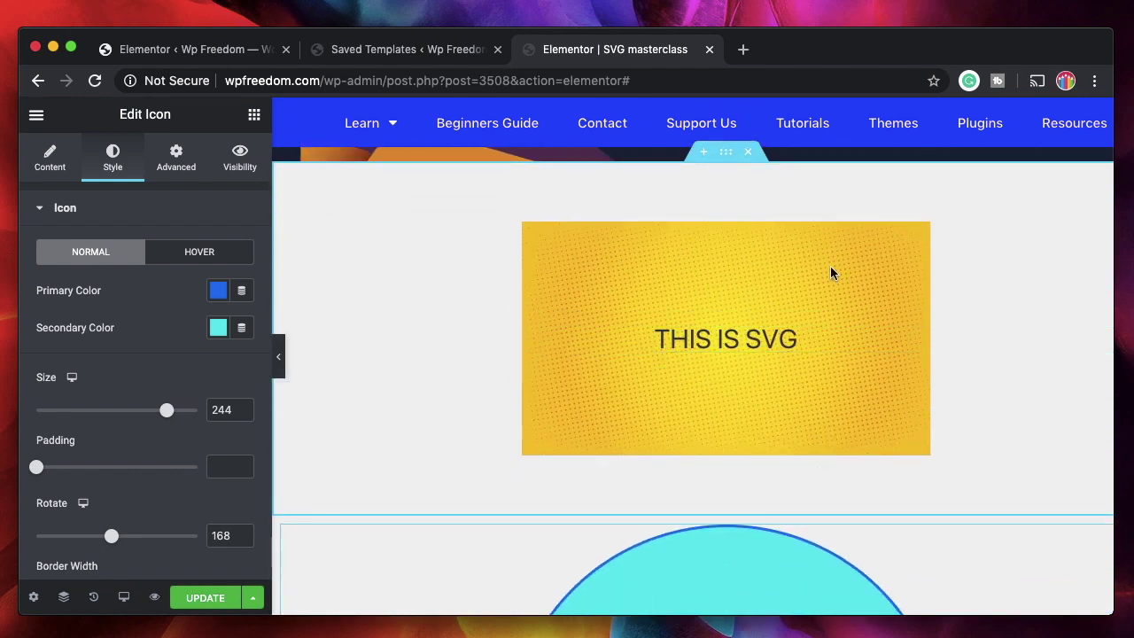
{"action": "left_click", "coordinate": [725, 151]}
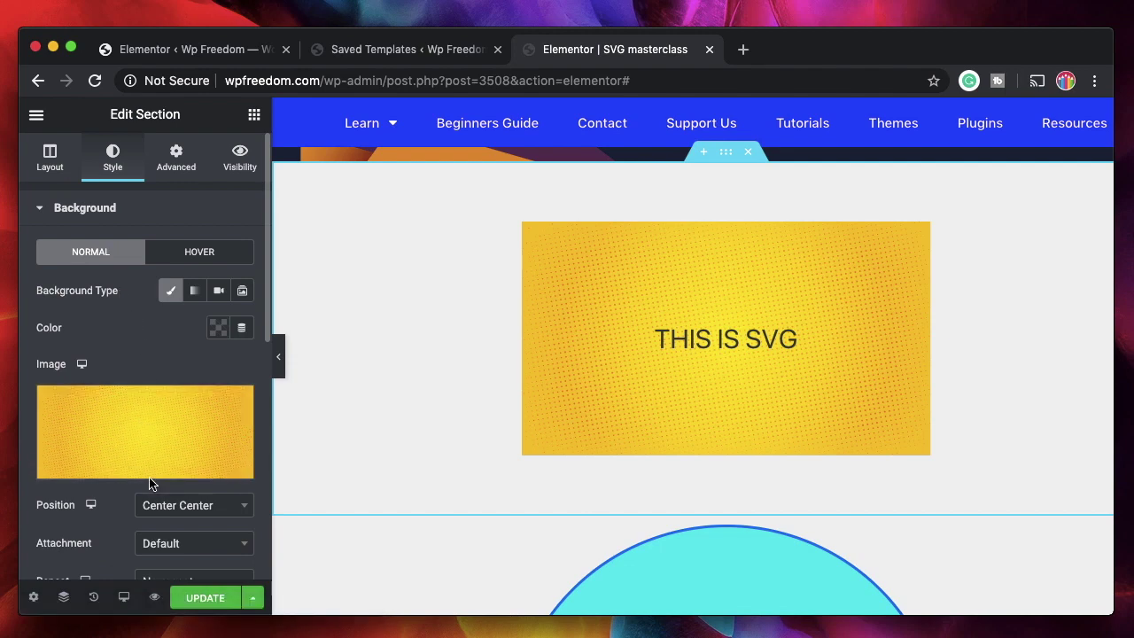
Replace the background image of the THIS IS SVG section with the coffee cup graphic cuteicon2Asset-2.svg from the media library.
{"action": "left_click", "coordinate": [152, 464]}
{"action": "left_click", "coordinate": [121, 311]}
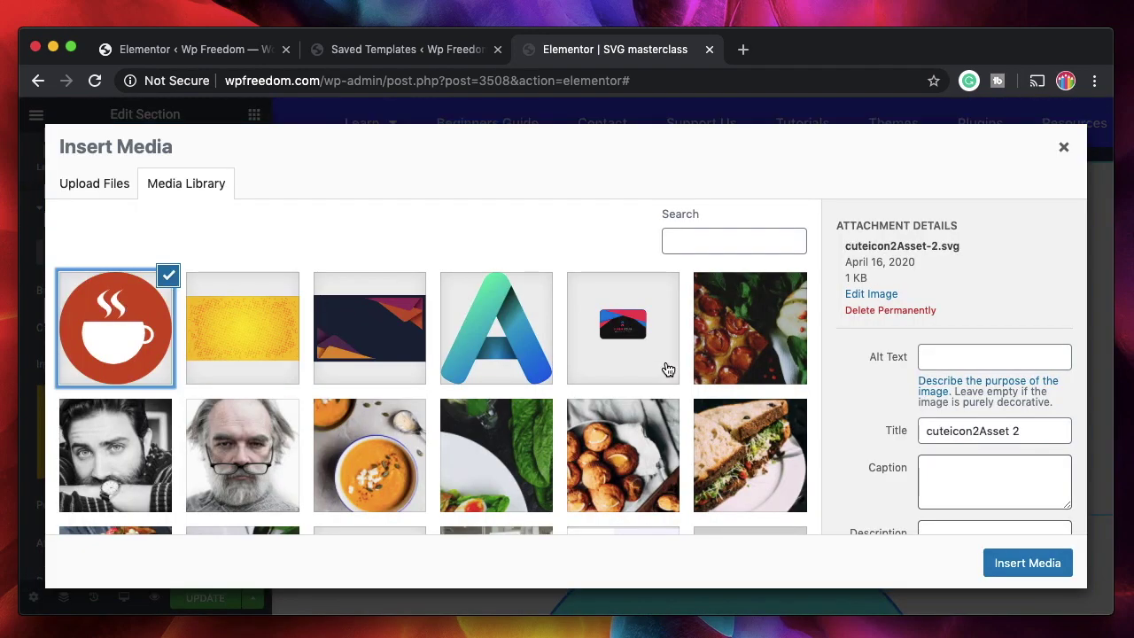
{"action": "left_click", "coordinate": [534, 346]}
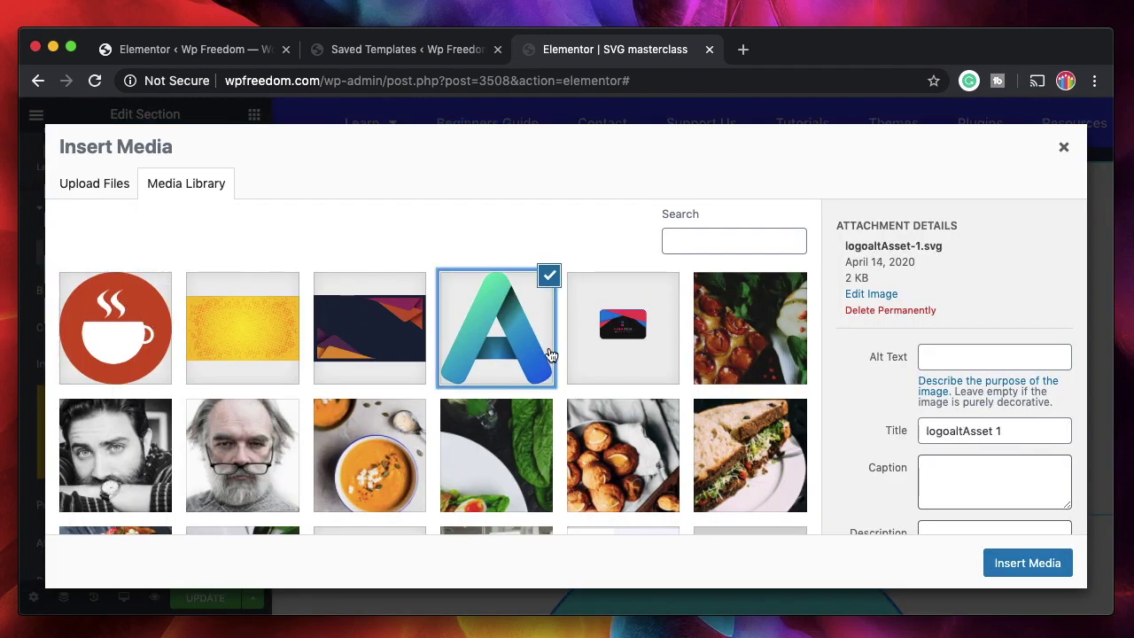
{"action": "left_click", "coordinate": [152, 314]}
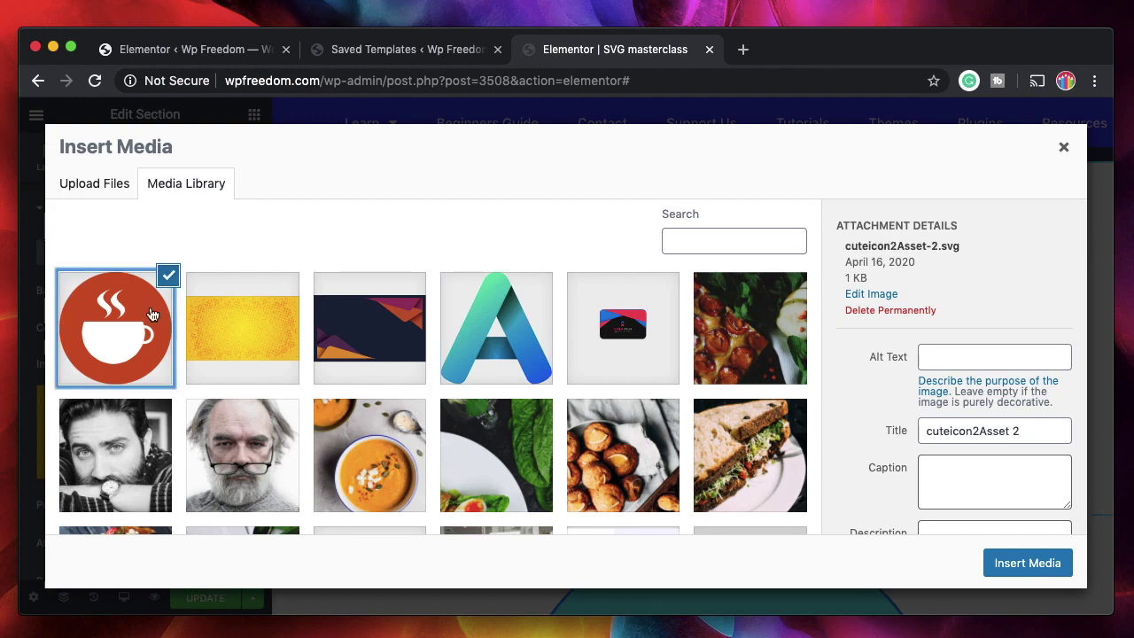
{"action": "left_click", "coordinate": [1035, 563]}
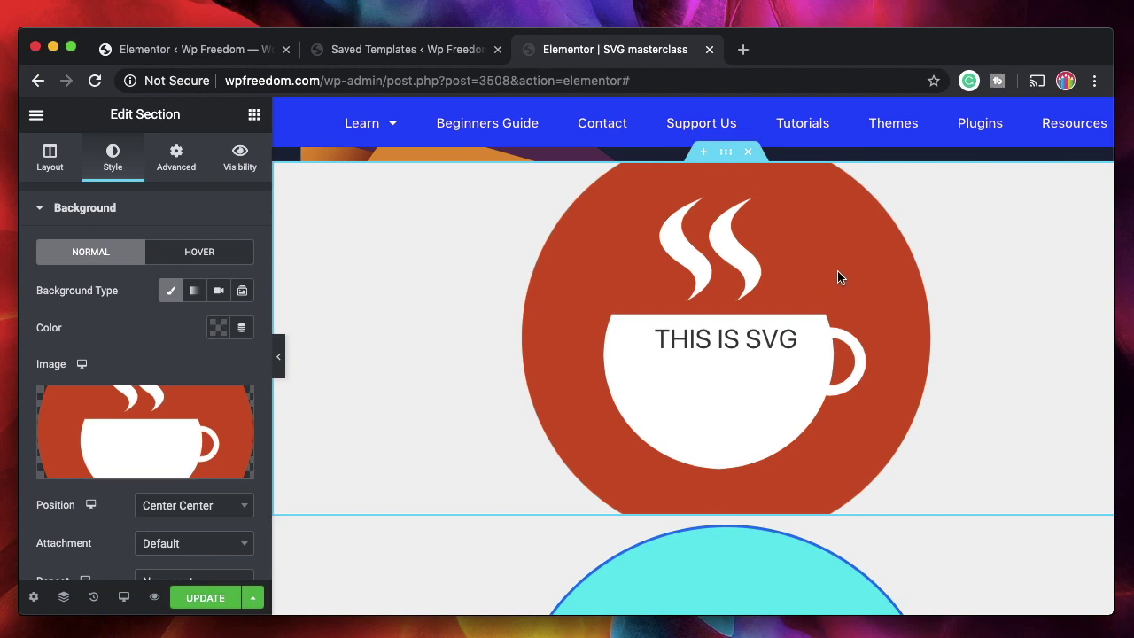
Try the Center Left position for the section's coffee cup background and set it back to Center Center.
{"action": "scroll", "coordinate": [88, 402], "scroll_direction": "down", "scroll_amount": 2}
{"action": "scroll", "coordinate": [88, 401], "scroll_direction": "down", "scroll_amount": 1}
{"action": "left_click", "coordinate": [201, 390]}
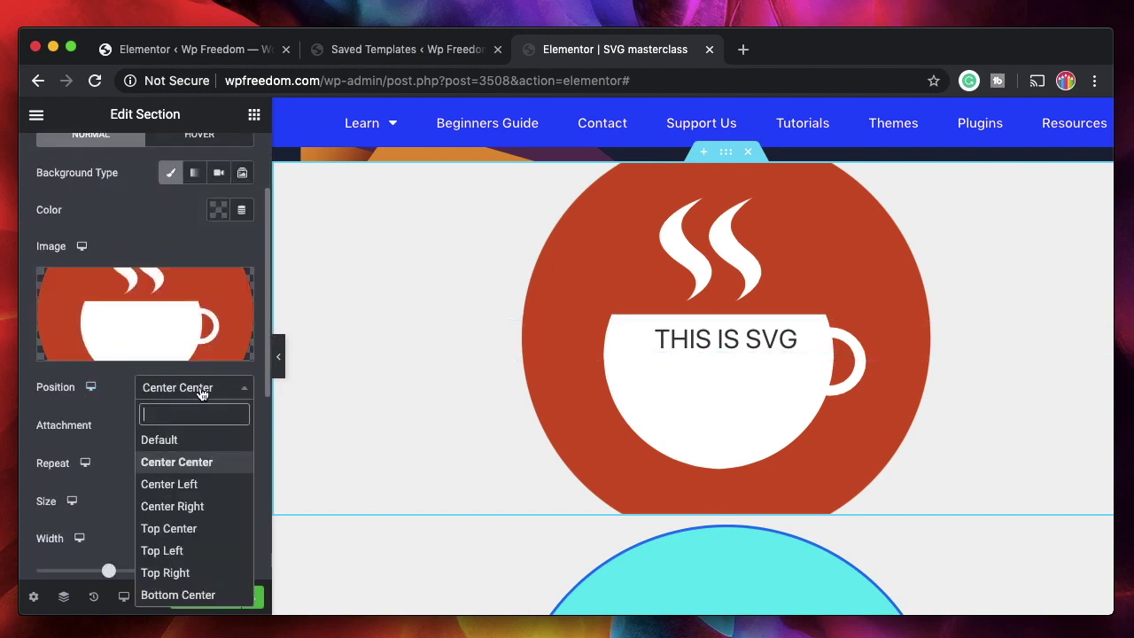
{"action": "left_click", "coordinate": [185, 485]}
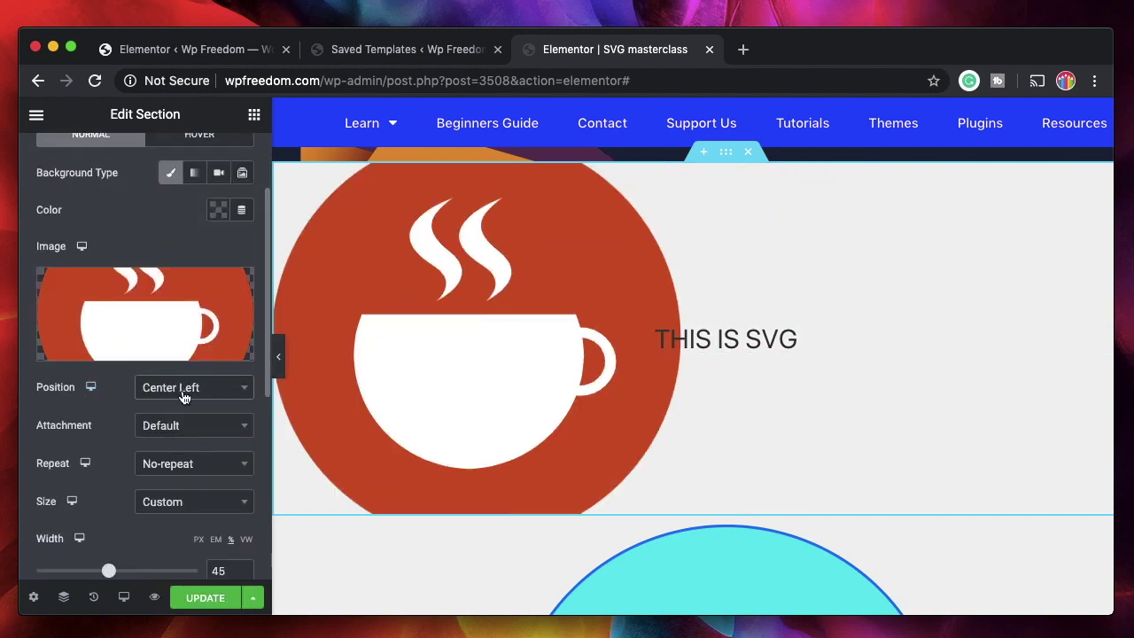
{"action": "left_click", "coordinate": [184, 390]}
{"action": "left_click", "coordinate": [177, 465]}
{"action": "scroll", "coordinate": [663, 404], "scroll_direction": "up", "scroll_amount": 1}
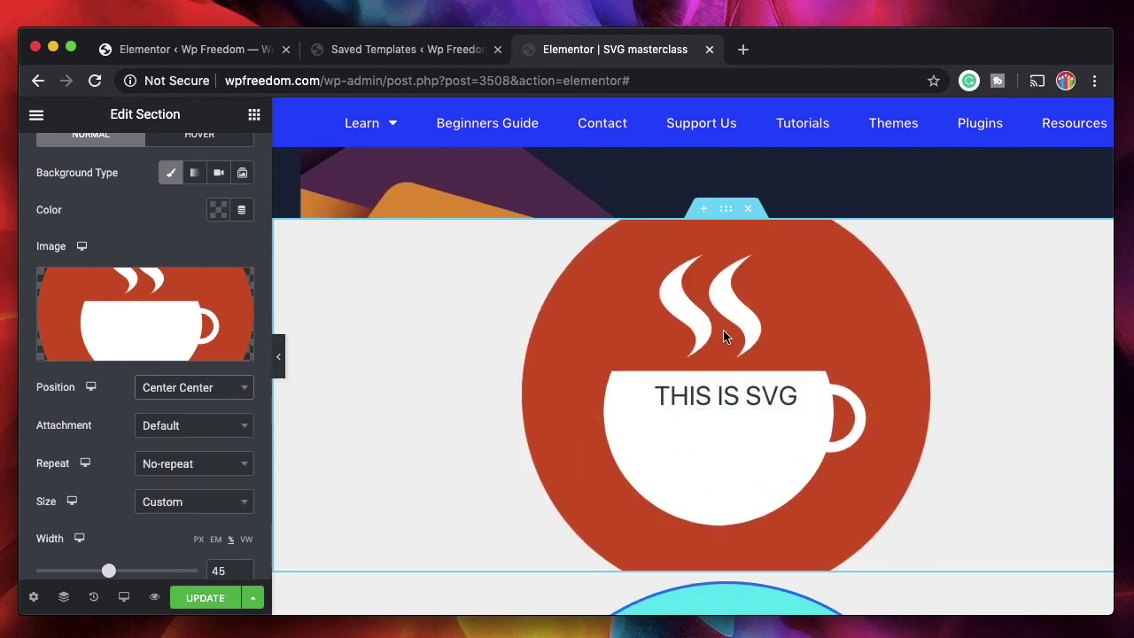
Try the Screen blend mode on the THIS IS SVG heading, and give it Multiply blending with a turquoise text color.
{"action": "left_click", "coordinate": [582, 387]}
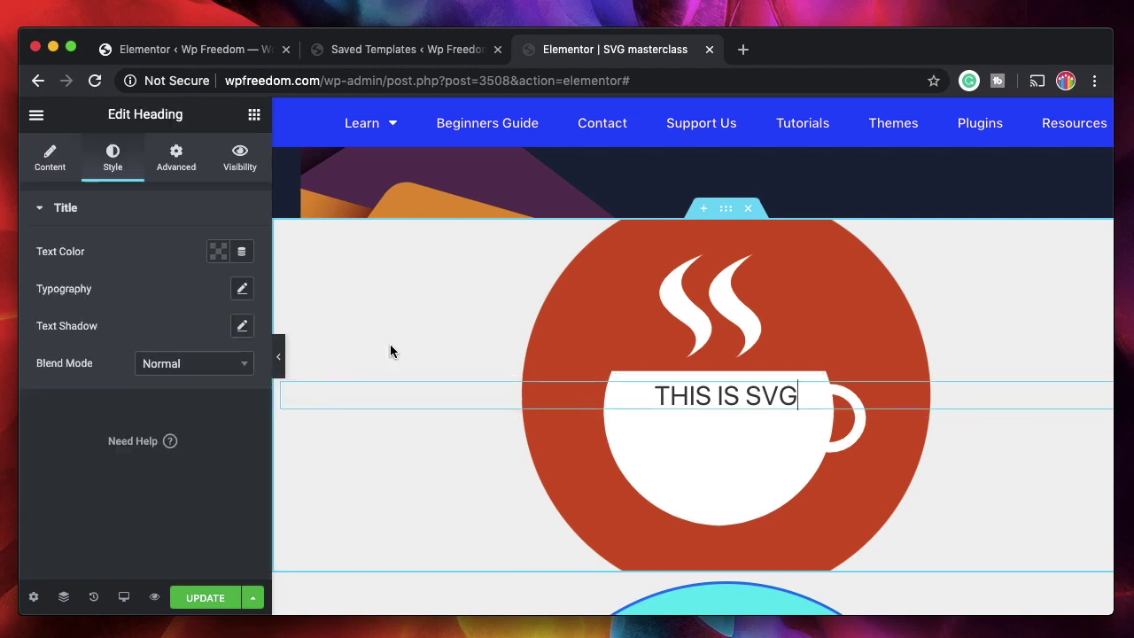
{"action": "left_click", "coordinate": [202, 365]}
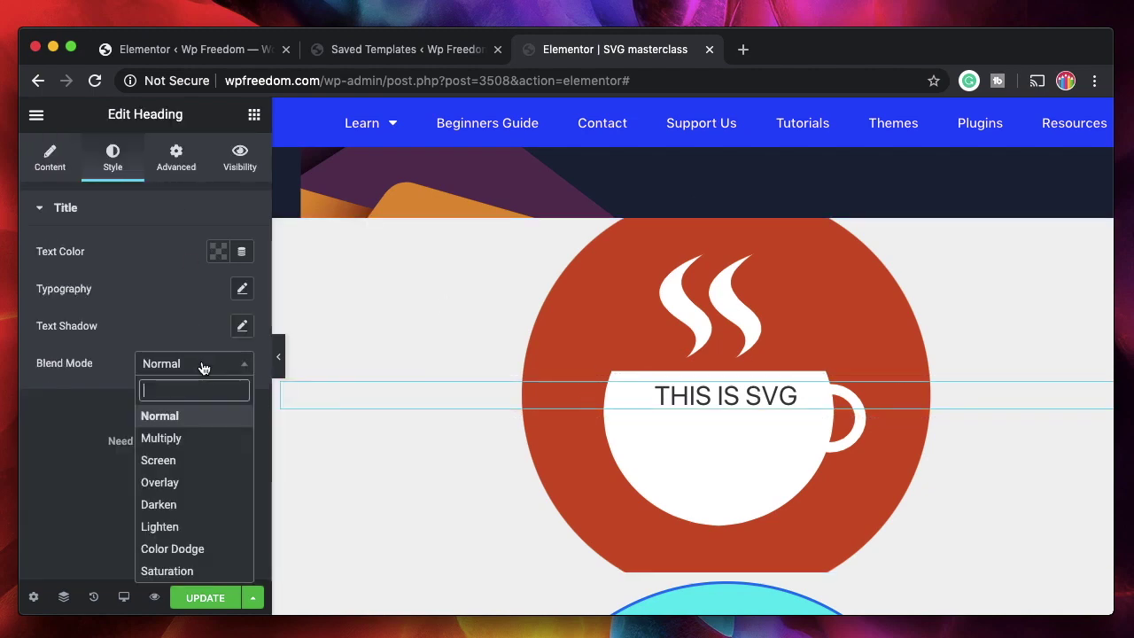
{"action": "left_click", "coordinate": [185, 459]}
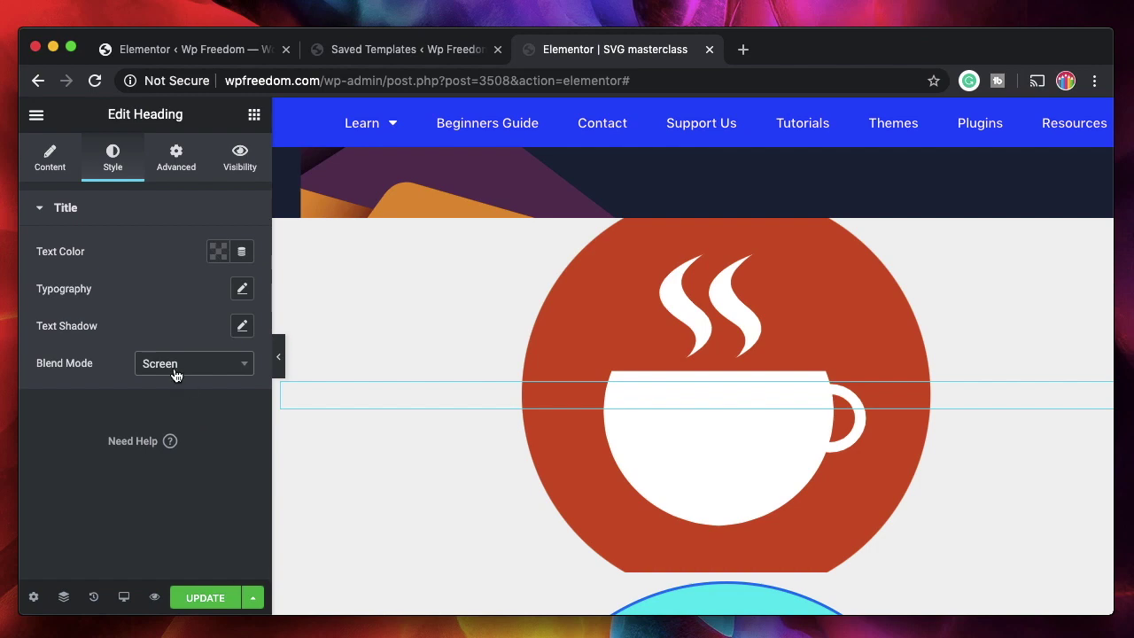
{"action": "left_click", "coordinate": [177, 372]}
{"action": "left_click", "coordinate": [187, 435]}
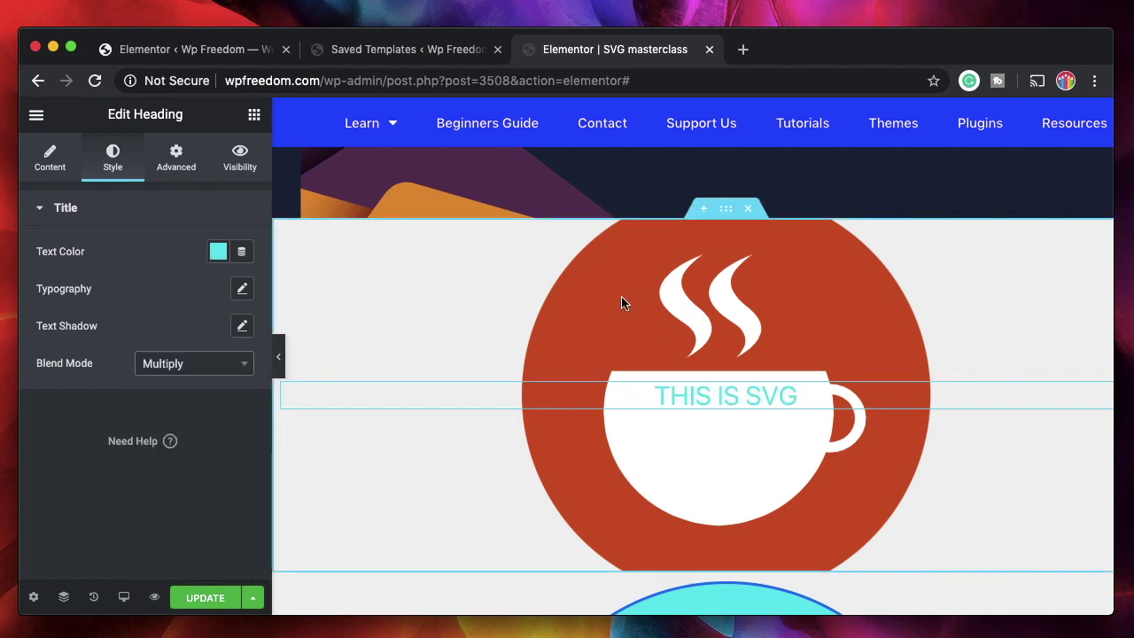
Enlarge the THIS IS SVG heading's typography size to 101 px.
{"action": "left_click", "coordinate": [237, 292]}
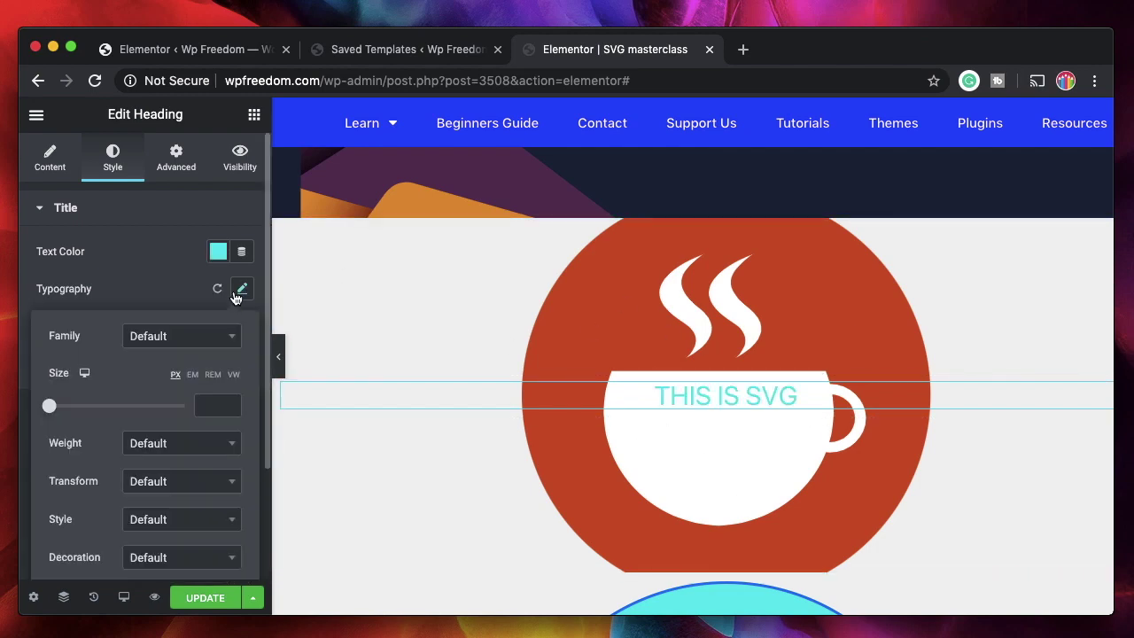
{"action": "left_click_drag", "start_coordinate": [49, 410], "coordinate": [117, 414]}
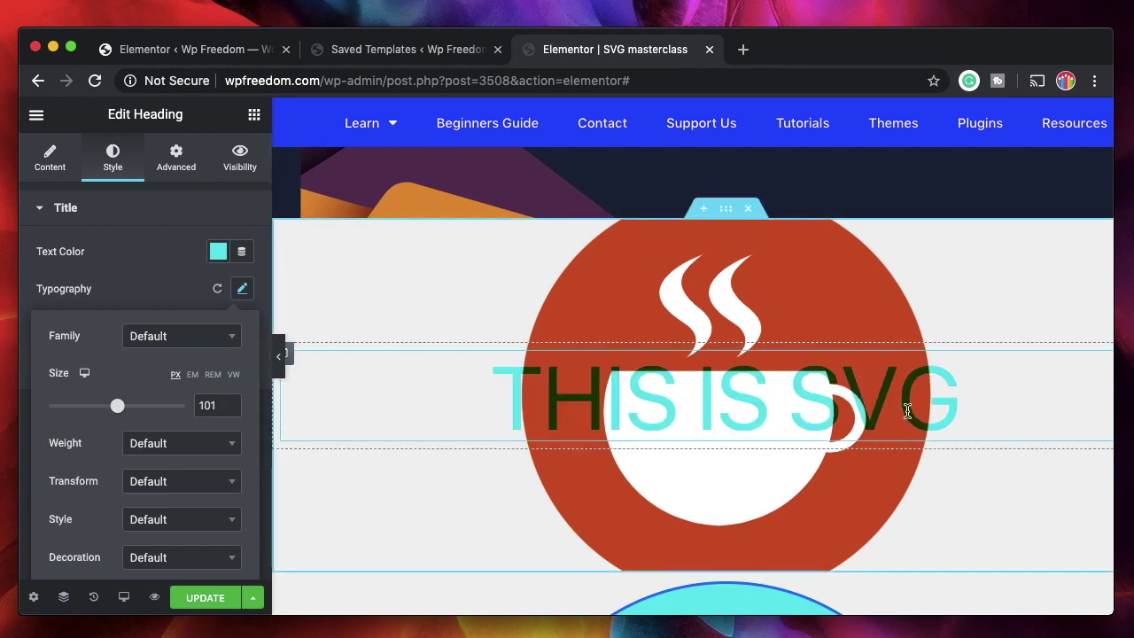
{"action": "left_click", "coordinate": [155, 284]}
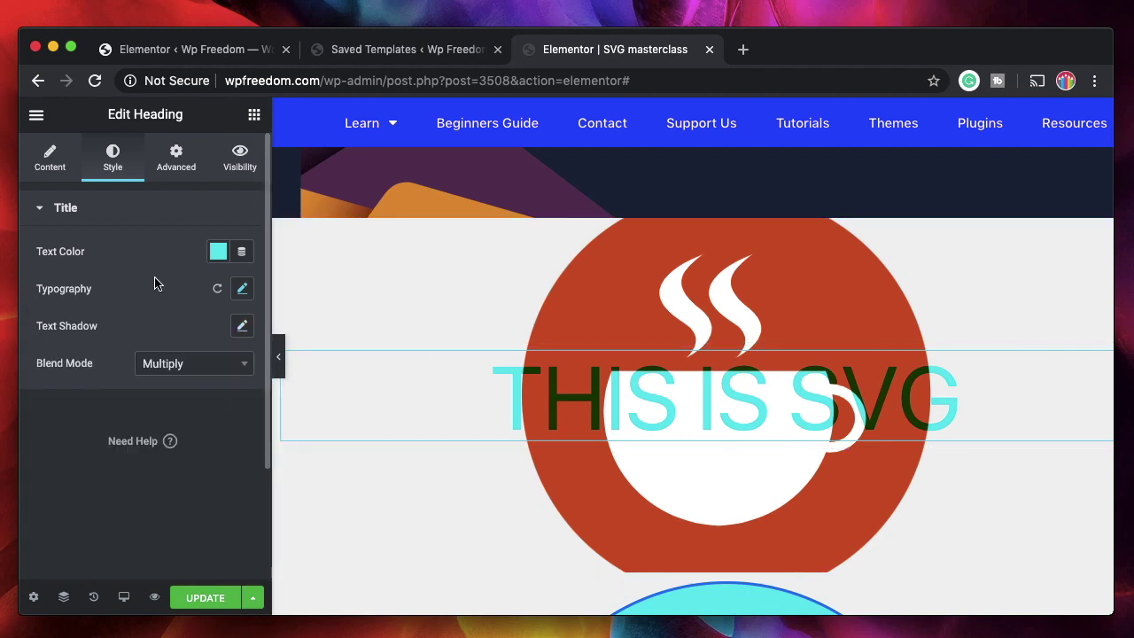
Compare the heading blend effects over the SVG backgrounds in the letter A, dark geometric and coffee cup sections.
{"action": "scroll", "coordinate": [552, 345], "scroll_direction": "down", "scroll_amount": 10}
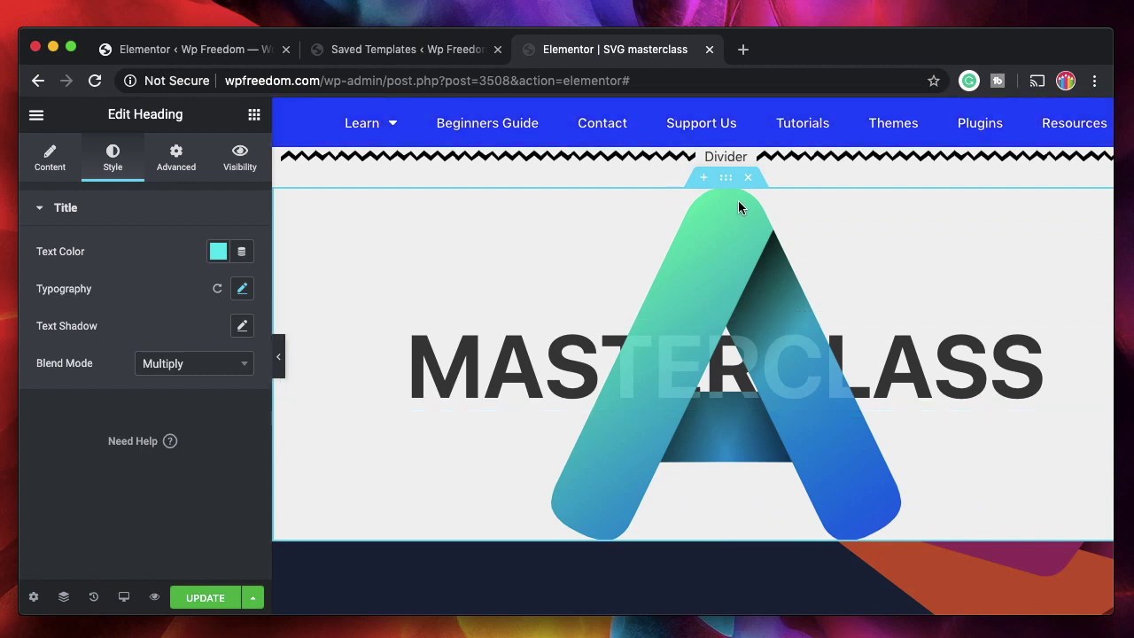
{"action": "scroll", "coordinate": [712, 487], "scroll_direction": "down", "scroll_amount": 5}
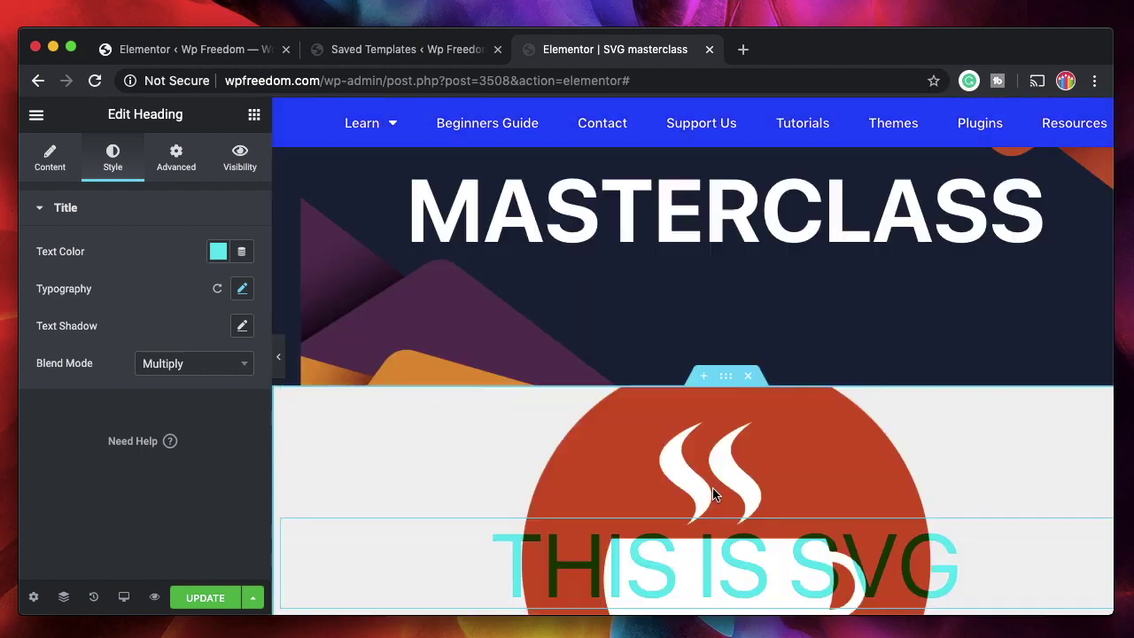
{"action": "scroll", "coordinate": [712, 487], "scroll_direction": "up", "scroll_amount": 8}
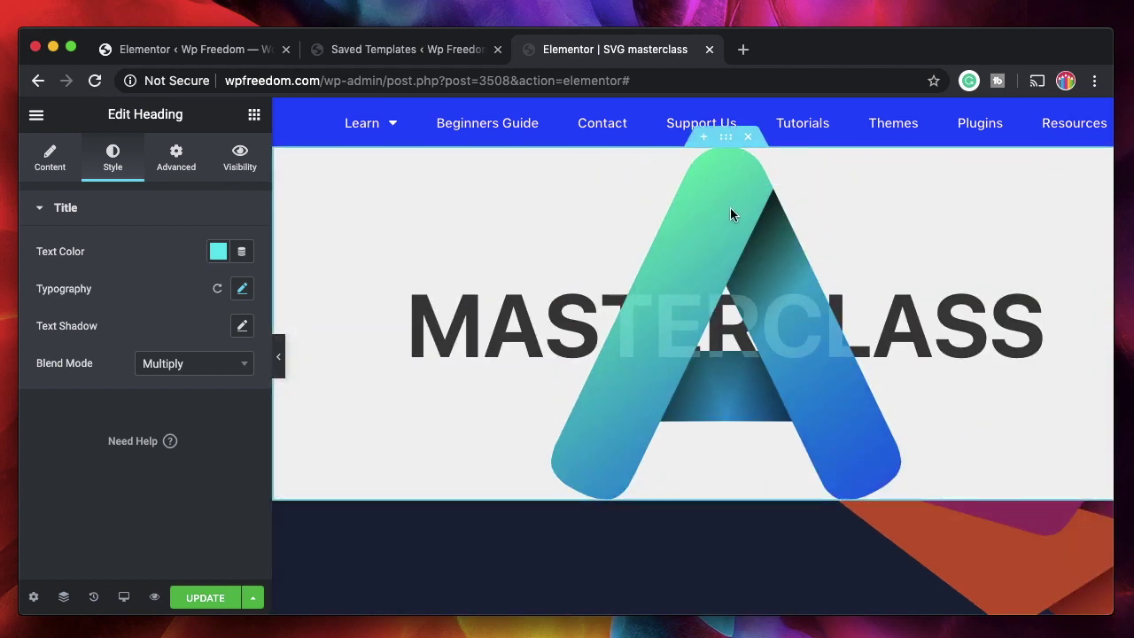
{"action": "scroll", "coordinate": [741, 420], "scroll_direction": "down", "scroll_amount": 5}
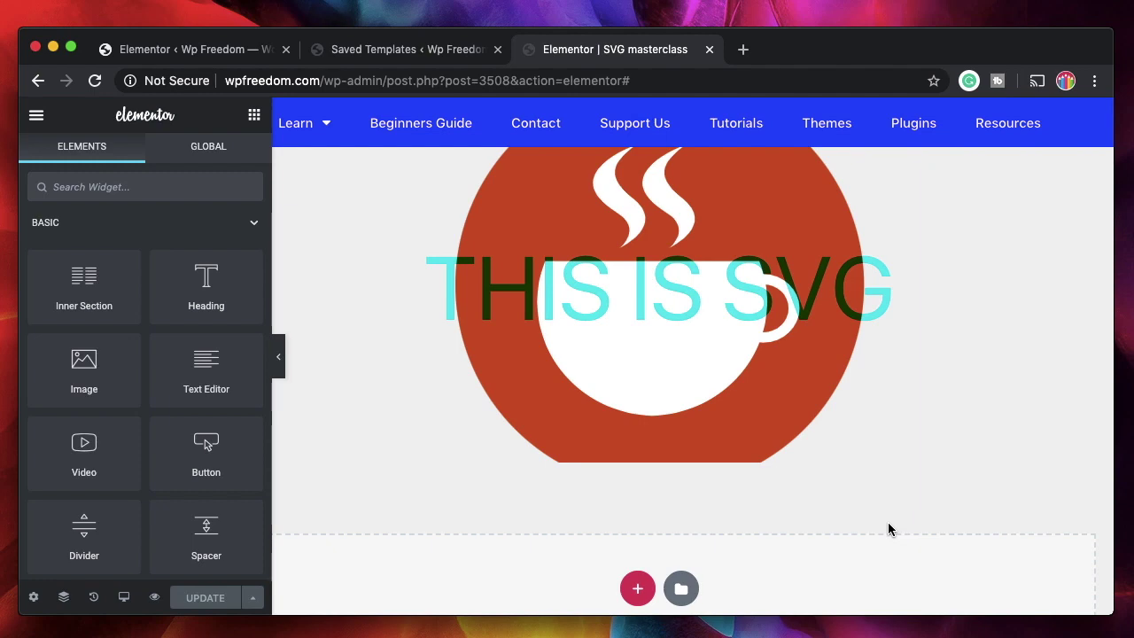
{"action": "scroll", "coordinate": [699, 271], "scroll_direction": "up", "scroll_amount": 2}
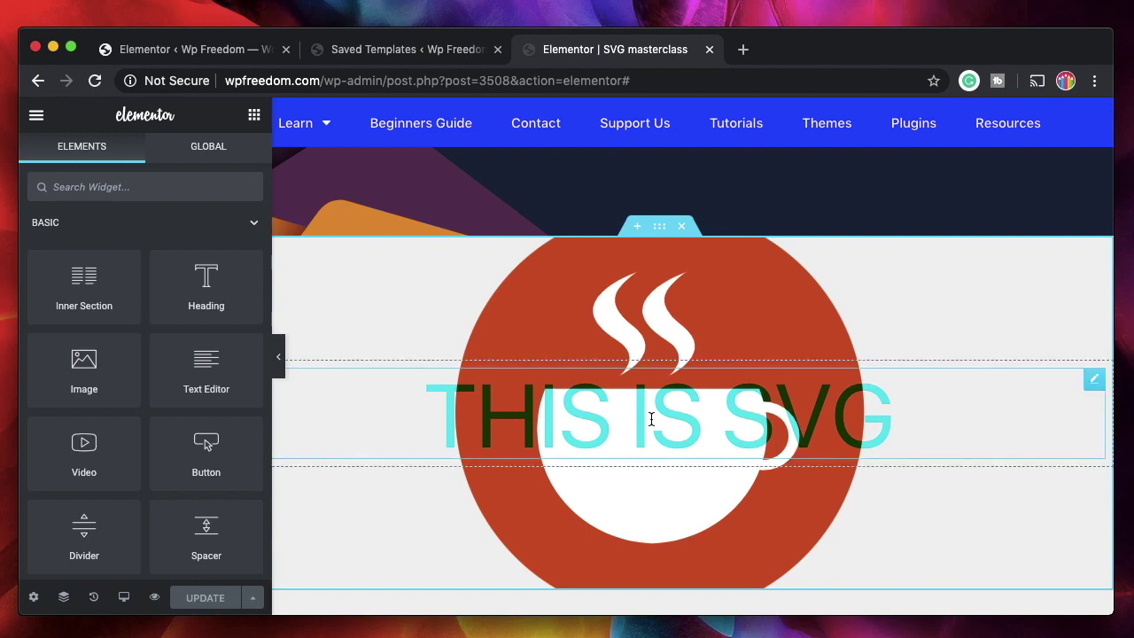
{"action": "scroll", "coordinate": [665, 292], "scroll_direction": "up", "scroll_amount": 2}
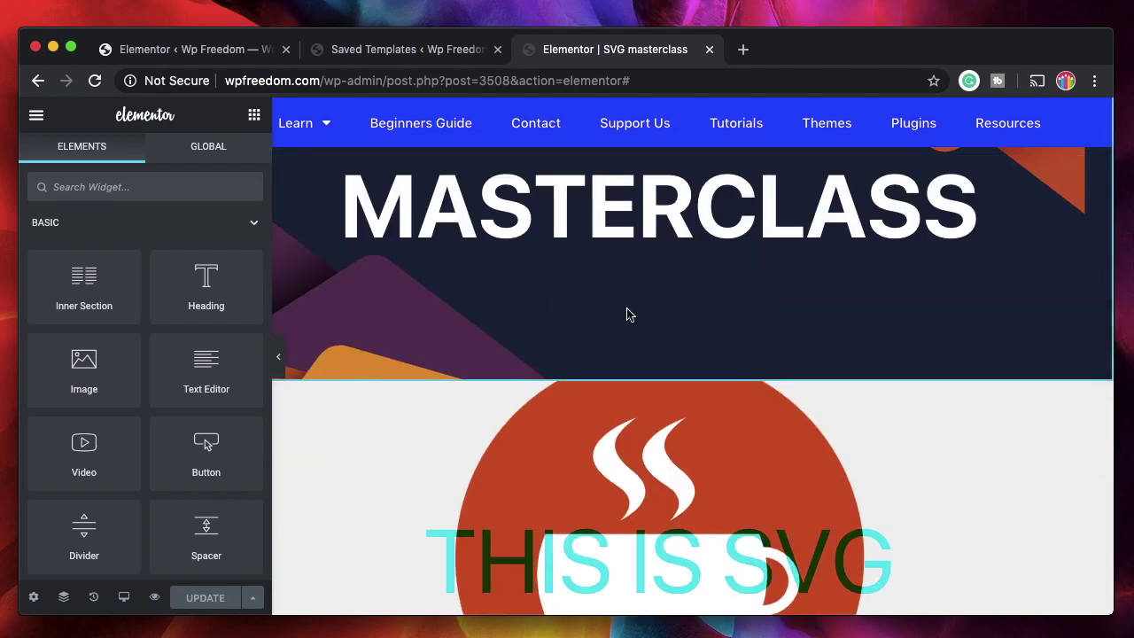
{"action": "scroll", "coordinate": [625, 311], "scroll_direction": "down", "scroll_amount": 4}
{"action": "scroll", "coordinate": [627, 308], "scroll_direction": "up", "scroll_amount": 6}
{"action": "scroll", "coordinate": [627, 308], "scroll_direction": "up", "scroll_amount": 3}
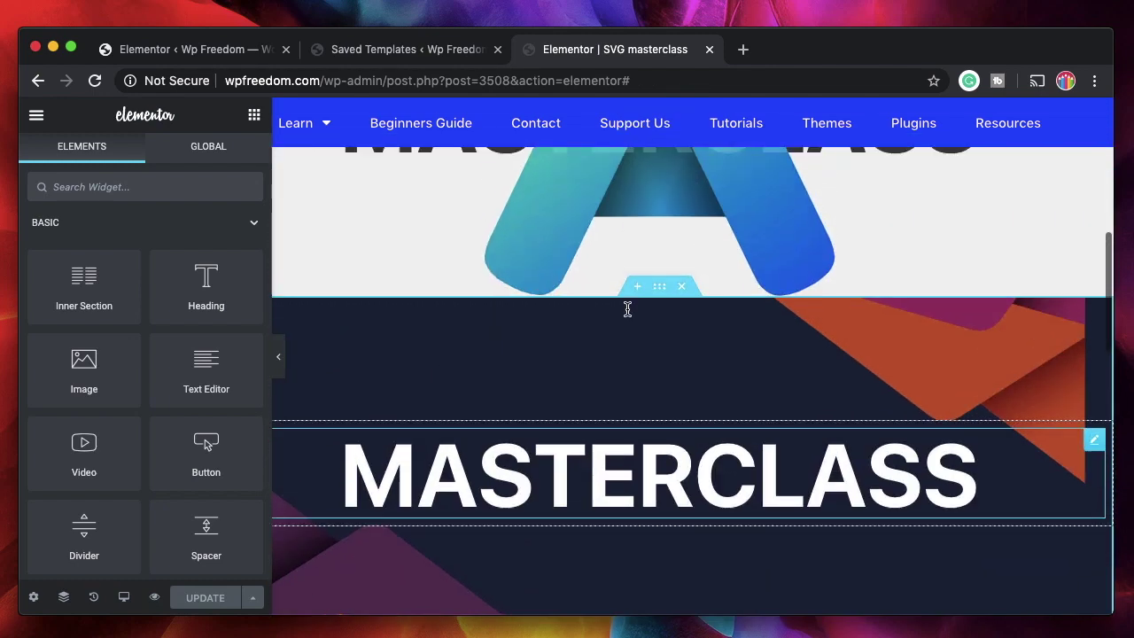
{"action": "scroll", "coordinate": [655, 417], "scroll_direction": "down", "scroll_amount": 4}
{"action": "scroll", "coordinate": [656, 412], "scroll_direction": "down", "scroll_amount": 2}
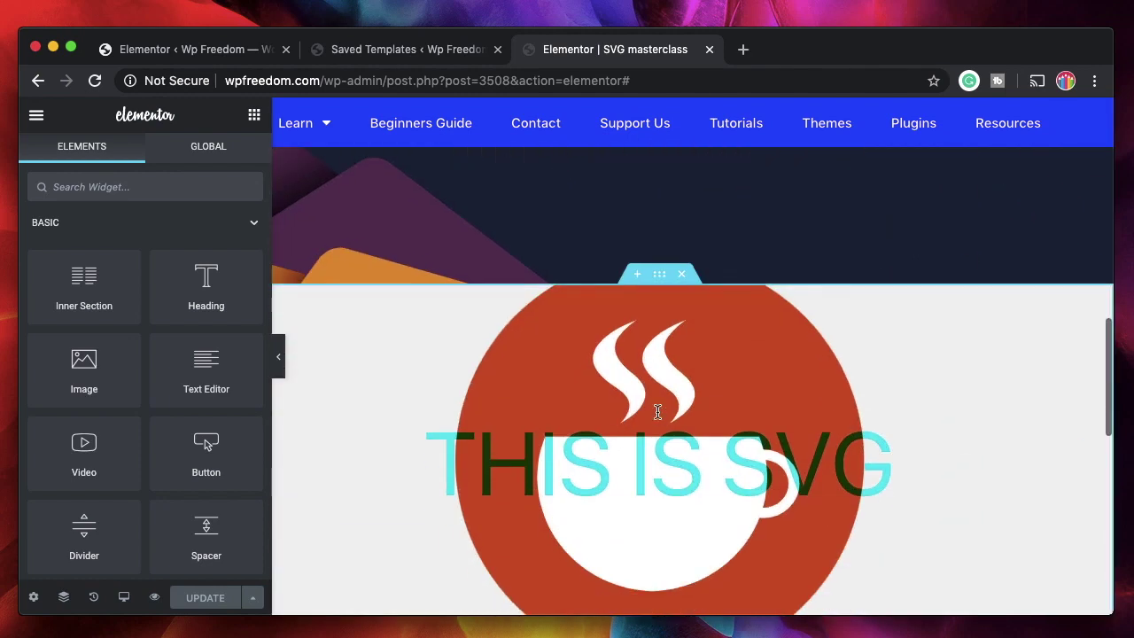
{"action": "scroll", "coordinate": [660, 461], "scroll_direction": "down", "scroll_amount": 4}
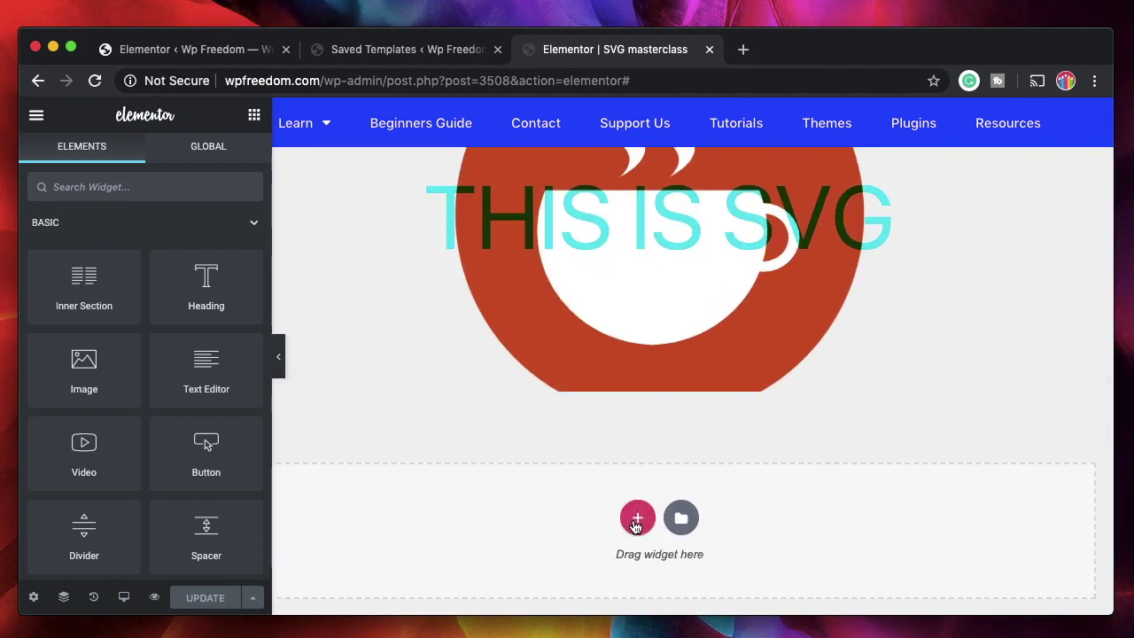
Add an Image widget in a new section below the coffee cup section and insert cuteicon3Asset-3.svg from the media library.
{"action": "scroll", "coordinate": [561, 541], "scroll_direction": "down", "scroll_amount": 2}
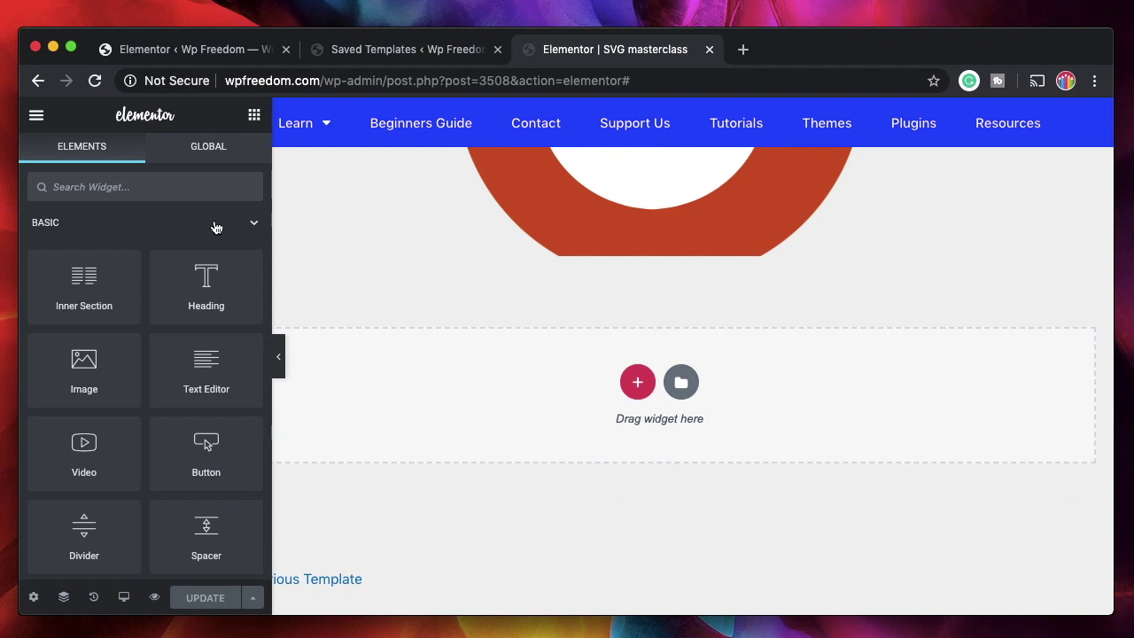
{"action": "type", "text": "ima"}
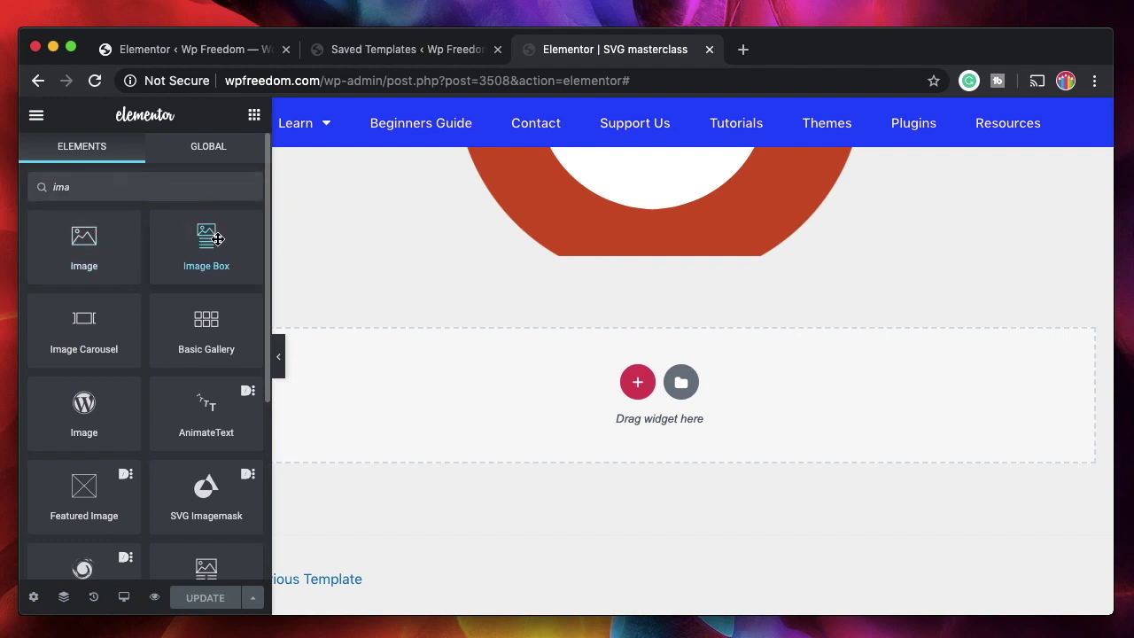
{"action": "left_click_drag", "start_coordinate": [94, 246], "coordinate": [576, 403]}
{"action": "left_click", "coordinate": [139, 306]}
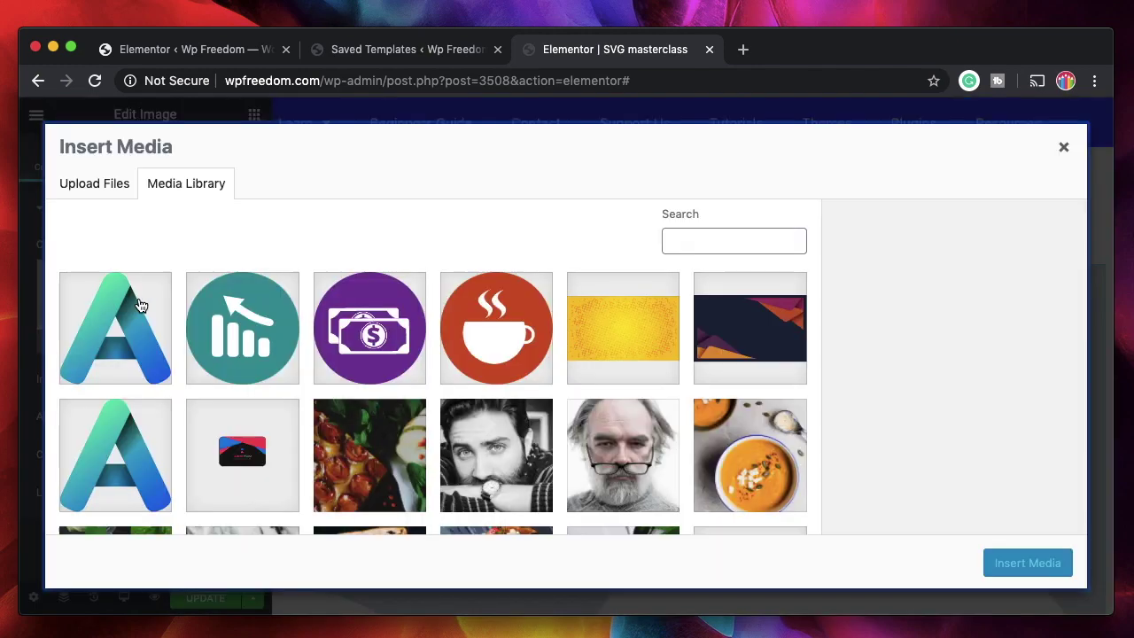
{"action": "left_click", "coordinate": [371, 327]}
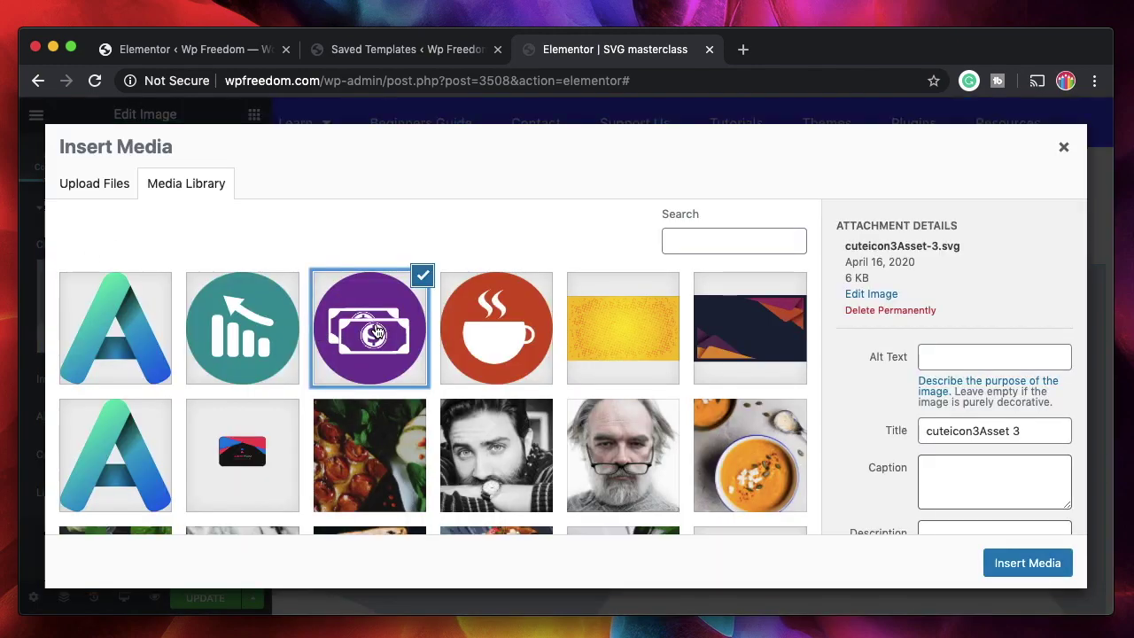
{"action": "left_click", "coordinate": [1057, 561]}
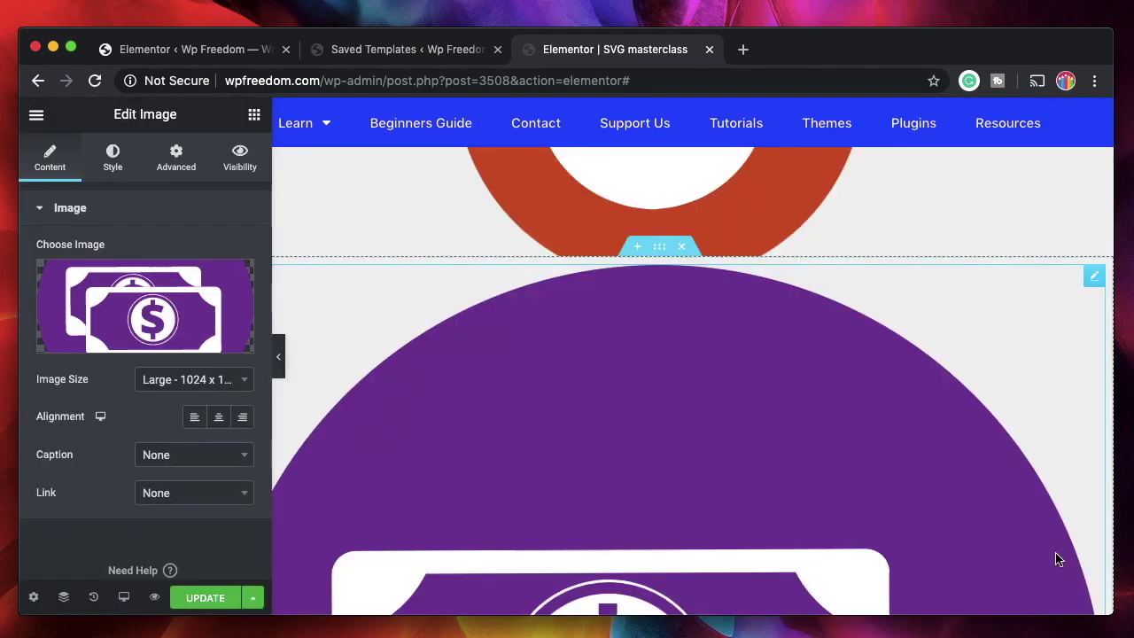
Check the image size options for the purple money icon and set its width to 31%.
{"action": "left_click", "coordinate": [186, 379]}
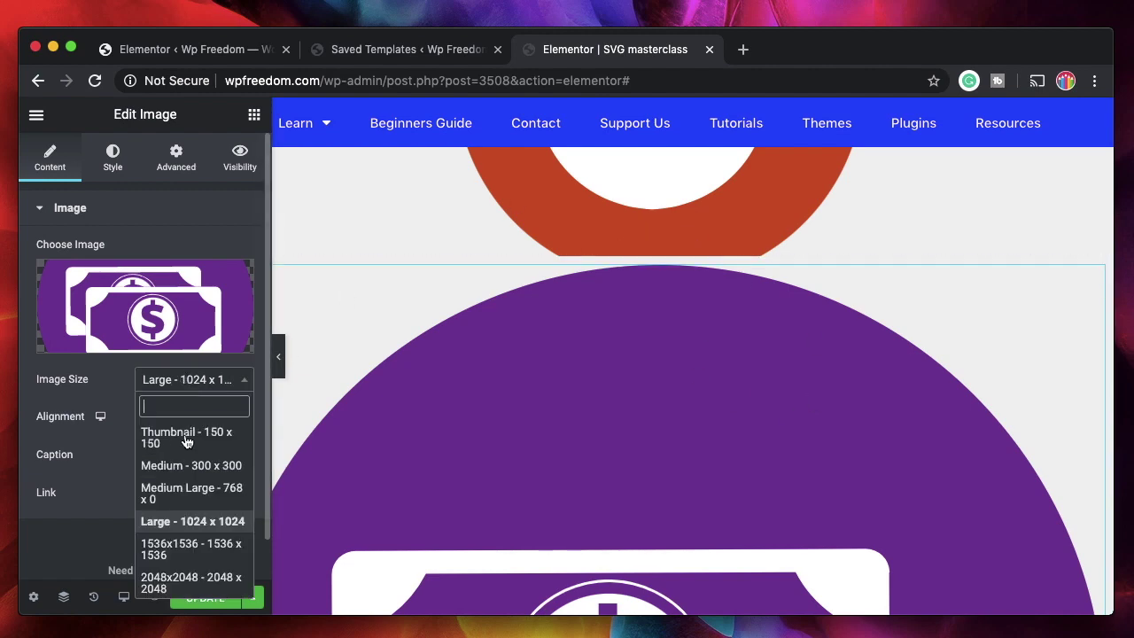
{"action": "left_click", "coordinate": [112, 158]}
{"action": "left_click_drag", "start_coordinate": [36, 284], "coordinate": [91, 295]}
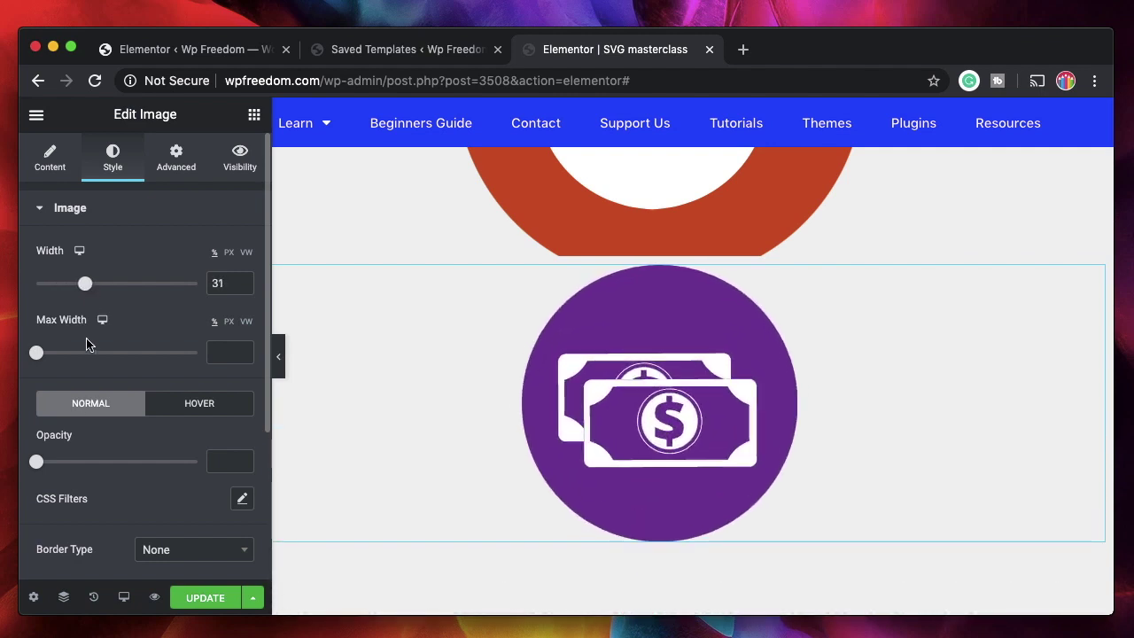
Recolor the money icon with CSS filters, setting saturation to 198 and hue to 278.
{"action": "scroll", "coordinate": [159, 399], "scroll_direction": "down", "scroll_amount": 2}
{"action": "left_click", "coordinate": [241, 390]}
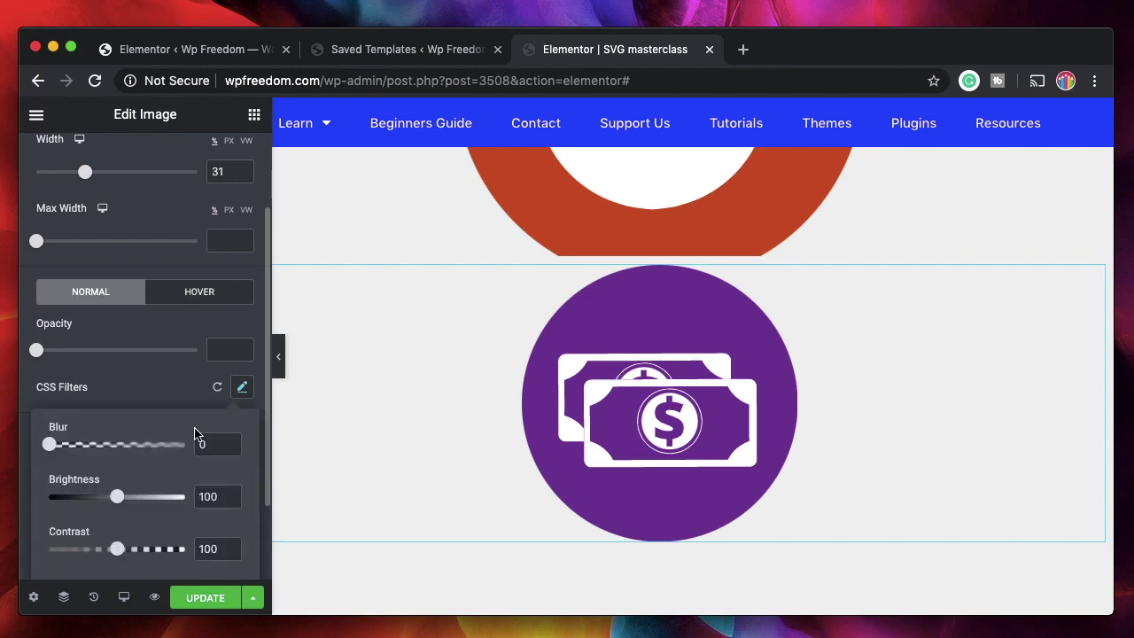
{"action": "scroll", "coordinate": [171, 489], "scroll_direction": "down", "scroll_amount": 2}
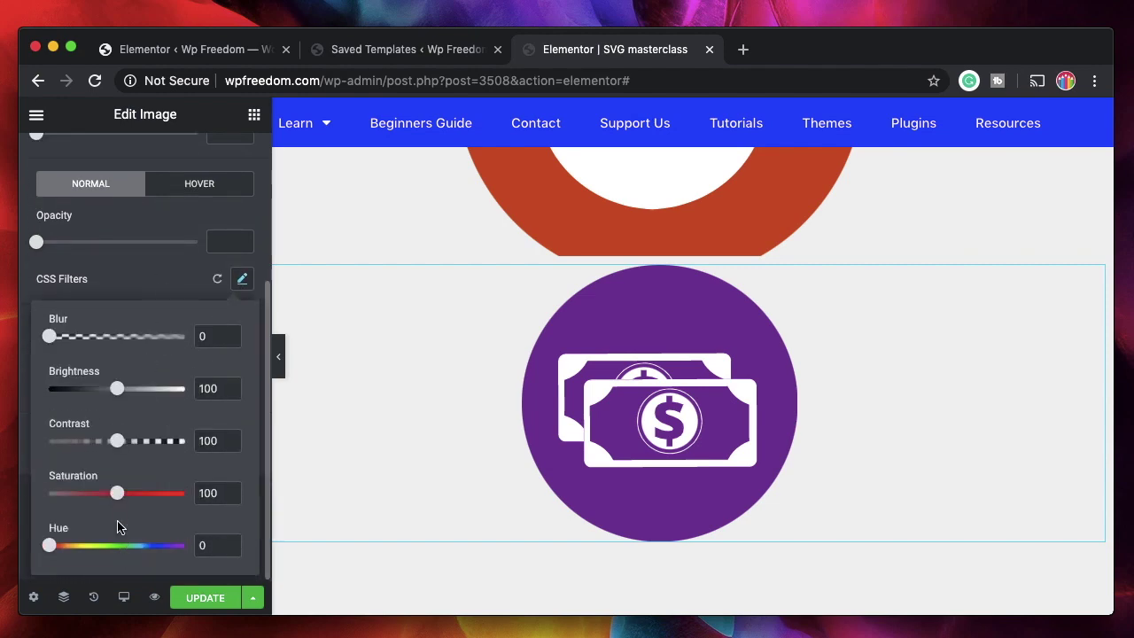
{"action": "left_click_drag", "start_coordinate": [117, 495], "coordinate": [184, 498]}
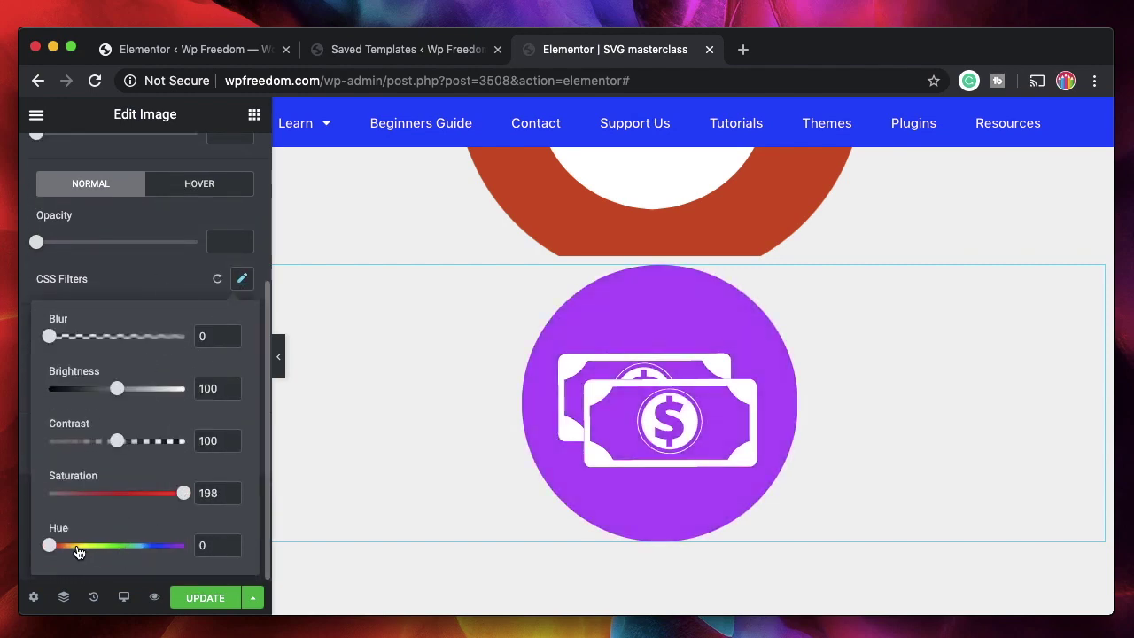
{"action": "left_click_drag", "start_coordinate": [78, 548], "coordinate": [155, 551]}
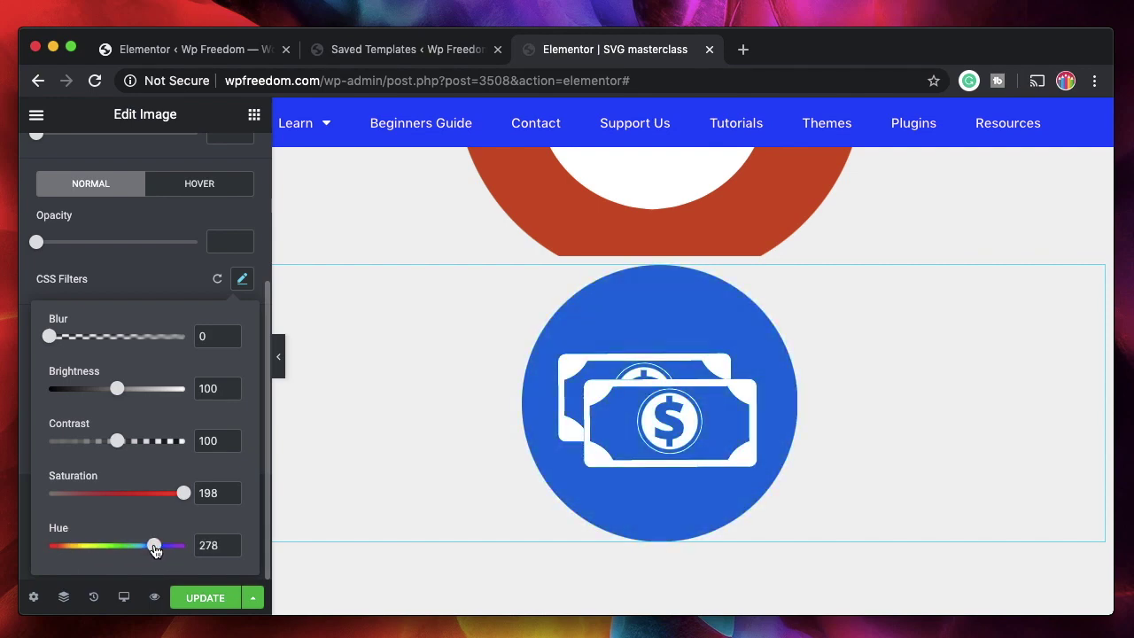
{"action": "left_click", "coordinate": [165, 267]}
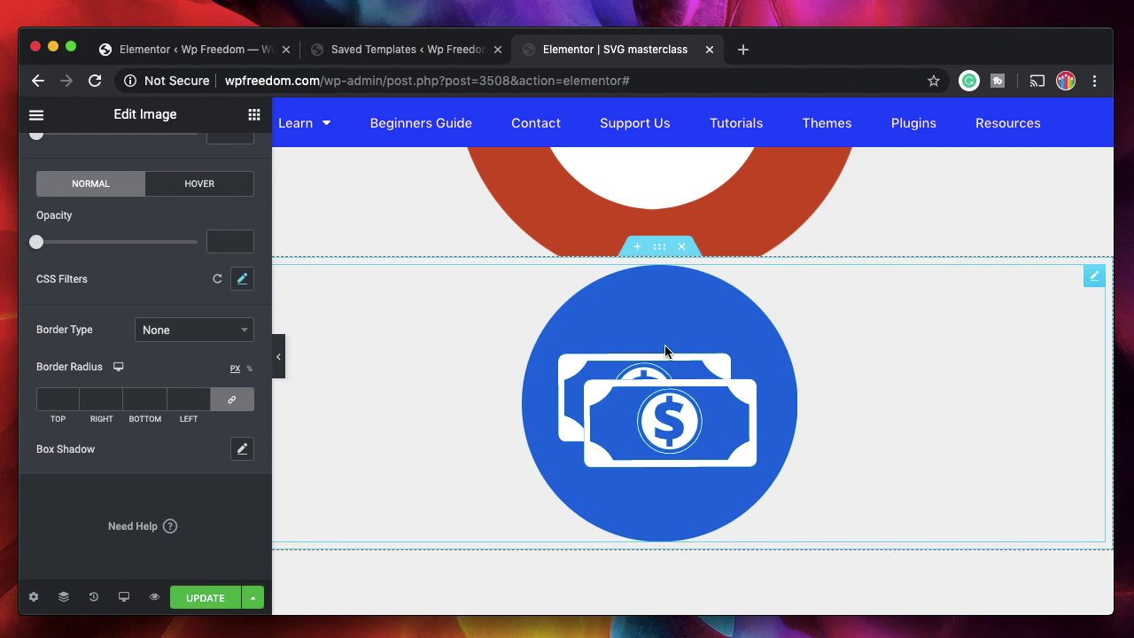
{"action": "scroll", "coordinate": [664, 352], "scroll_direction": "up", "scroll_amount": 1}
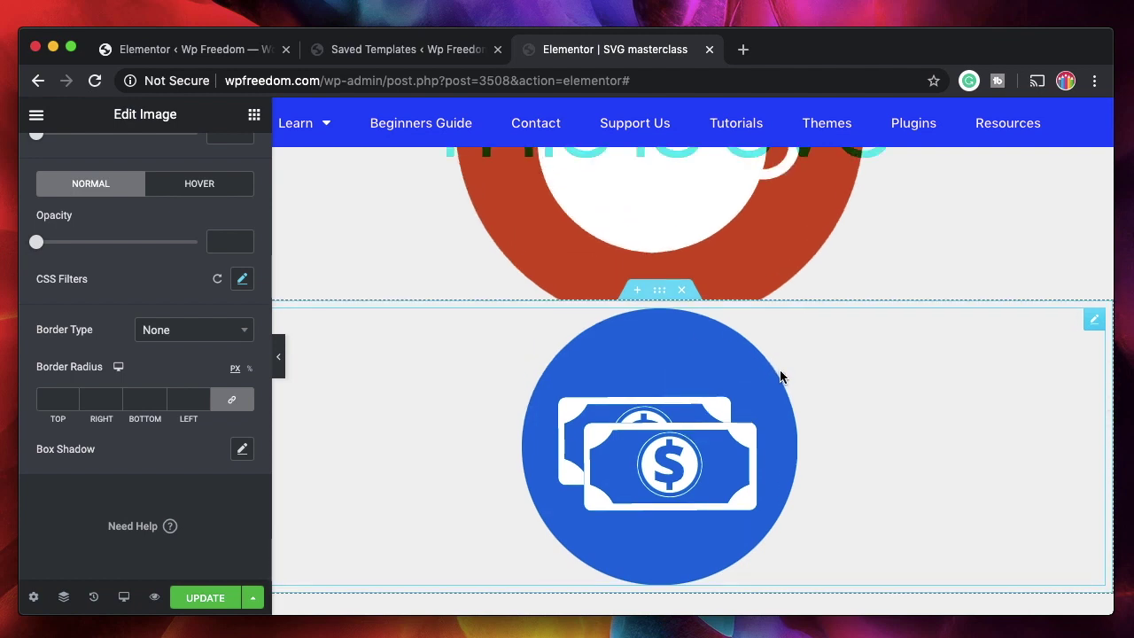
{"action": "scroll", "coordinate": [726, 449], "scroll_direction": "up", "scroll_amount": 4}
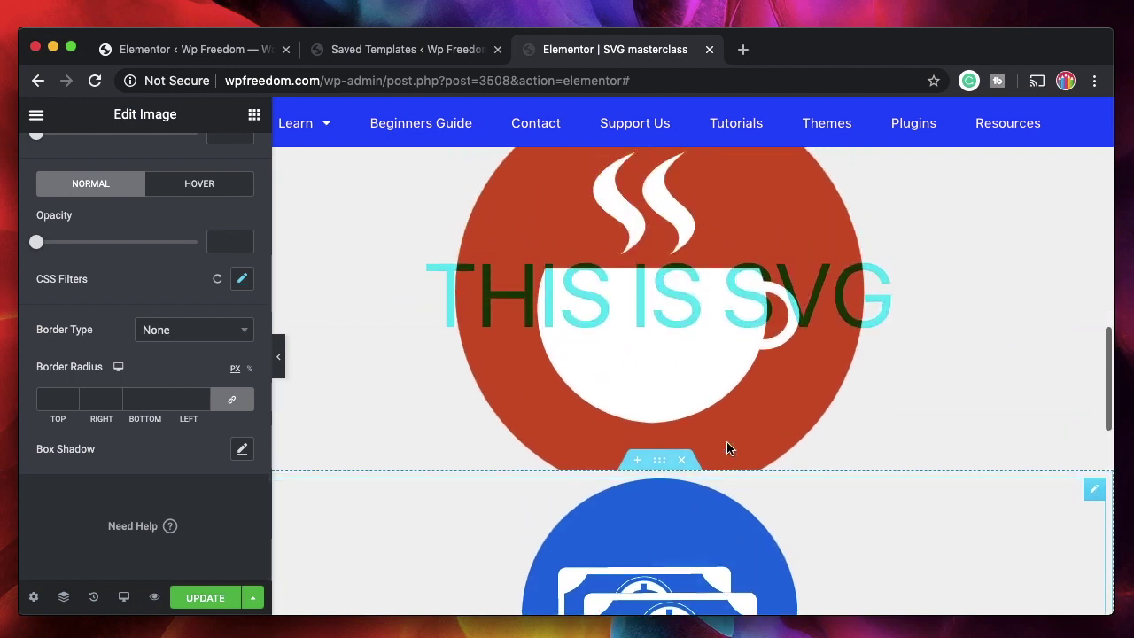
{"action": "scroll", "coordinate": [722, 349], "scroll_direction": "up", "scroll_amount": 2}
{"action": "scroll", "coordinate": [722, 349], "scroll_direction": "down", "scroll_amount": 7}
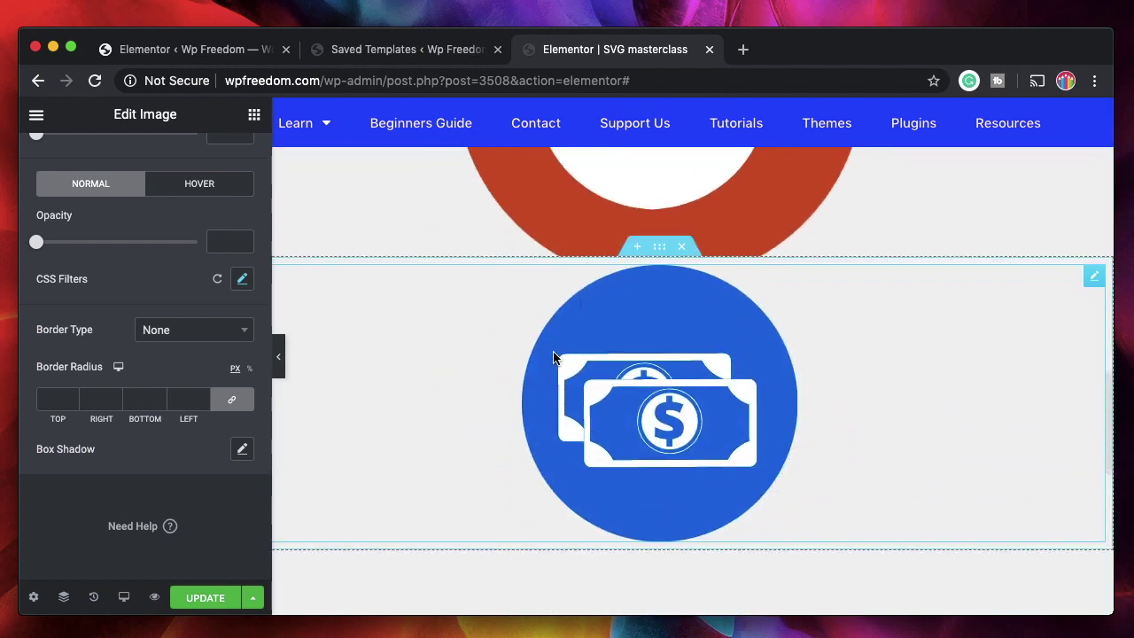
{"action": "scroll", "coordinate": [242, 148], "scroll_direction": "up", "scroll_amount": 3}
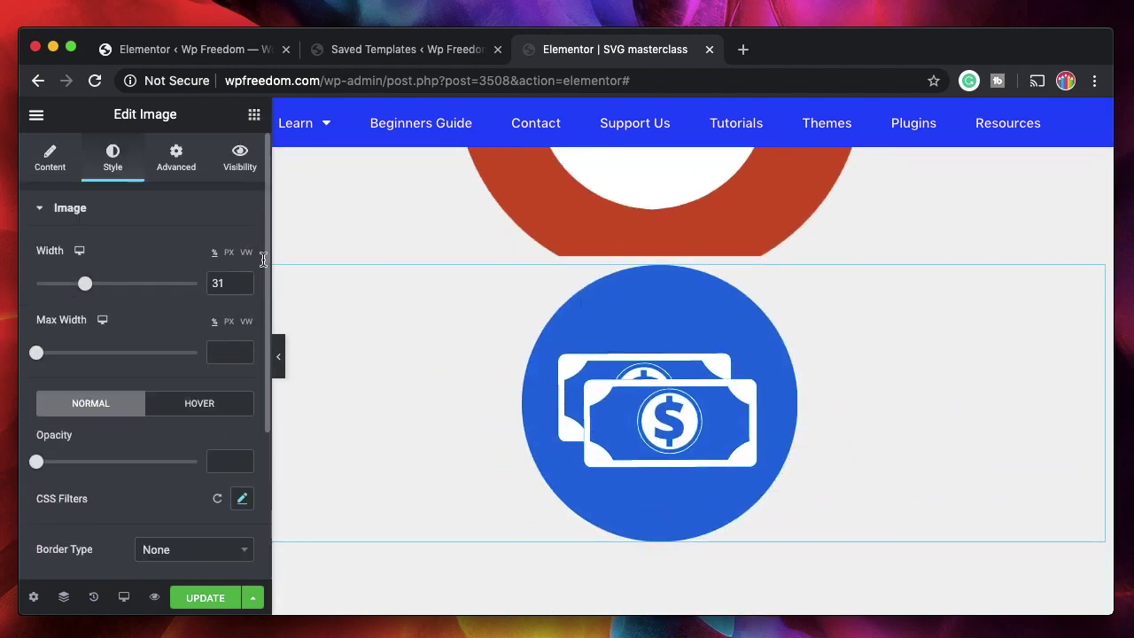
Find the Gallery widget and add it in a new section below the blue money icon.
{"action": "left_click", "coordinate": [490, 412]}
{"action": "scroll", "coordinate": [491, 413], "scroll_direction": "down", "scroll_amount": 2}
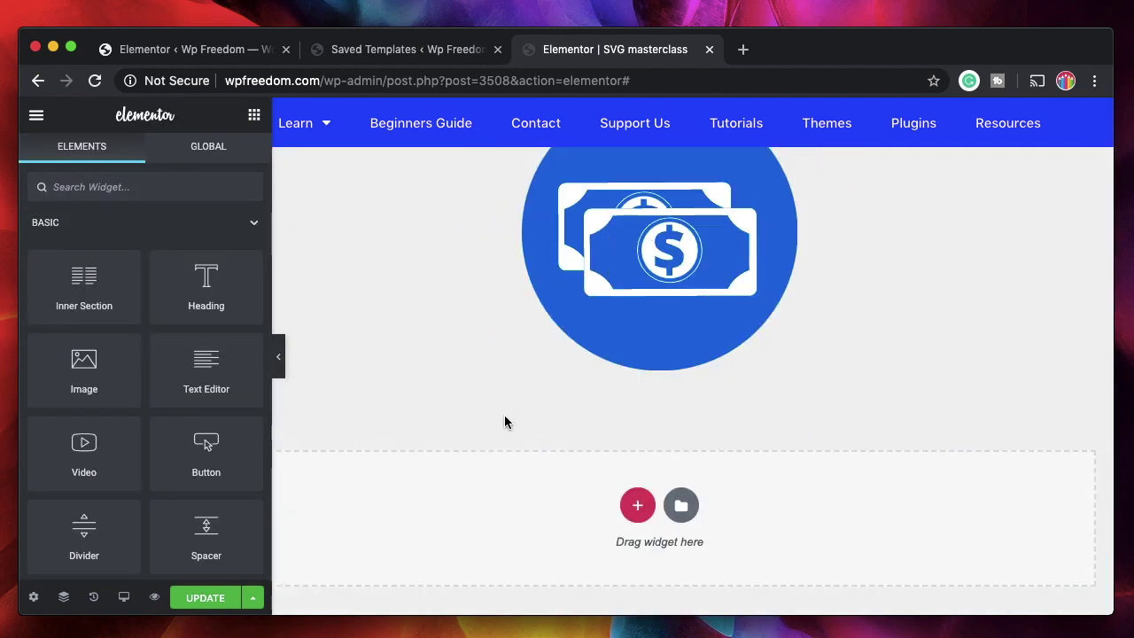
{"action": "left_click", "coordinate": [91, 182]}
{"action": "type", "text": "gallery"}
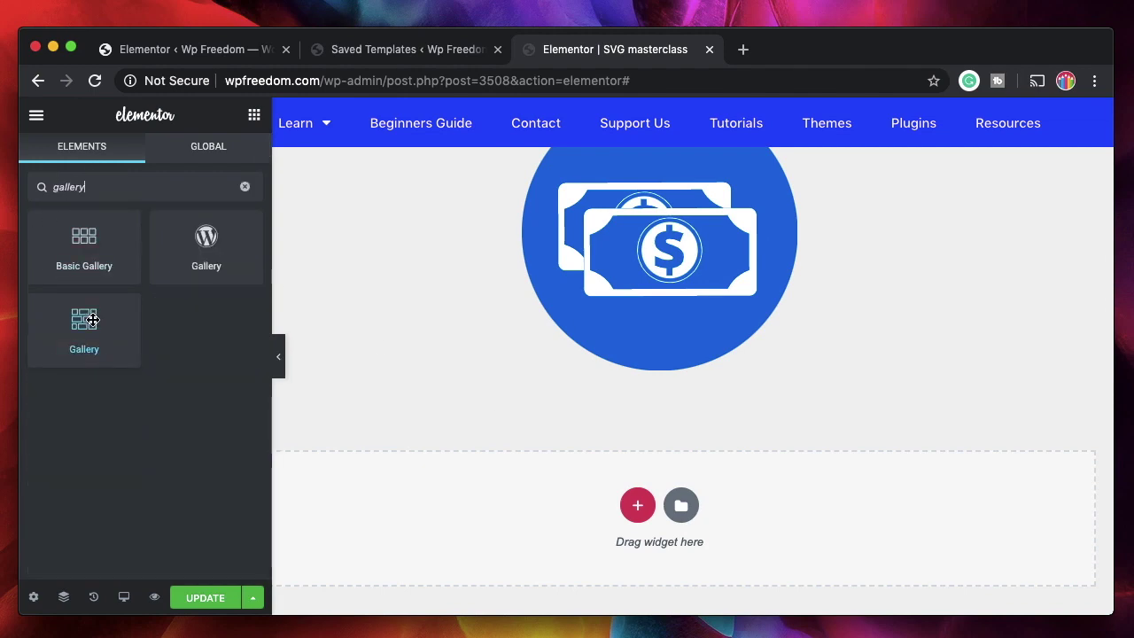
{"action": "left_click_drag", "start_coordinate": [104, 344], "coordinate": [656, 543]}
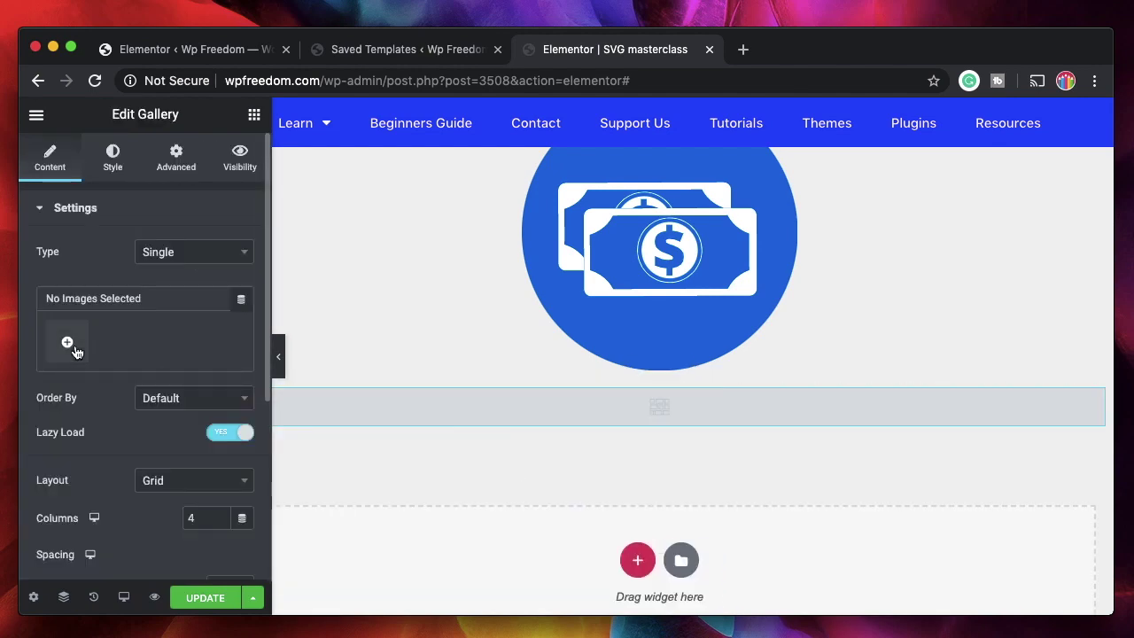
Create a gallery from the teal chart, purple money and orange coffee cup SVG icons in the media library and insert it.
{"action": "left_click", "coordinate": [74, 346]}
{"action": "left_click", "coordinate": [453, 346]}
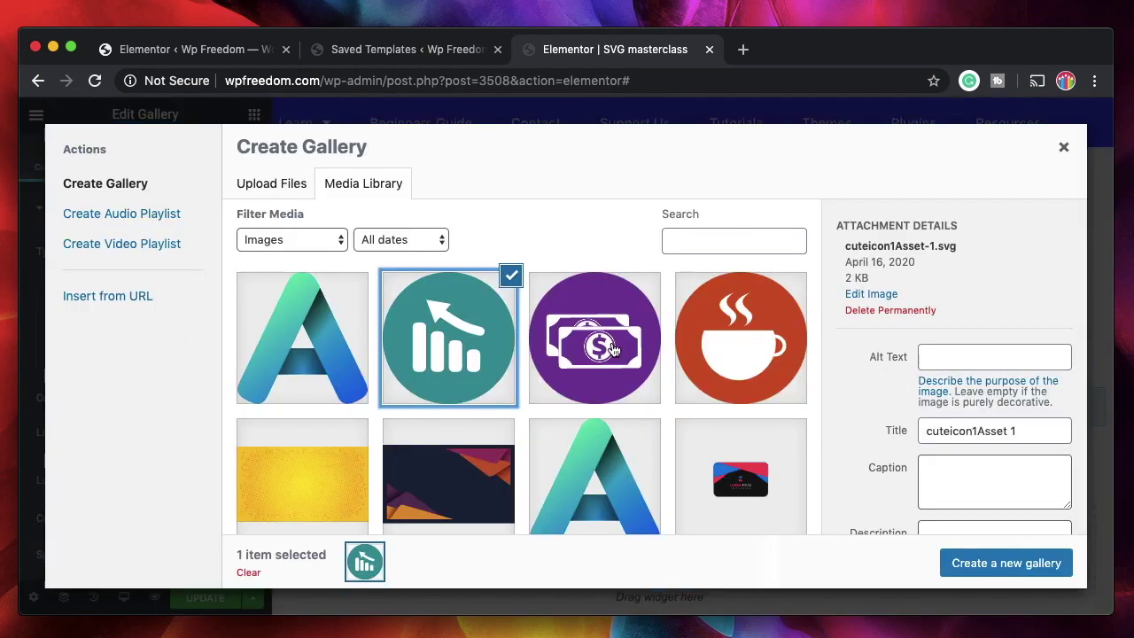
{"action": "left_click", "coordinate": [613, 350]}
{"action": "left_click", "coordinate": [742, 359]}
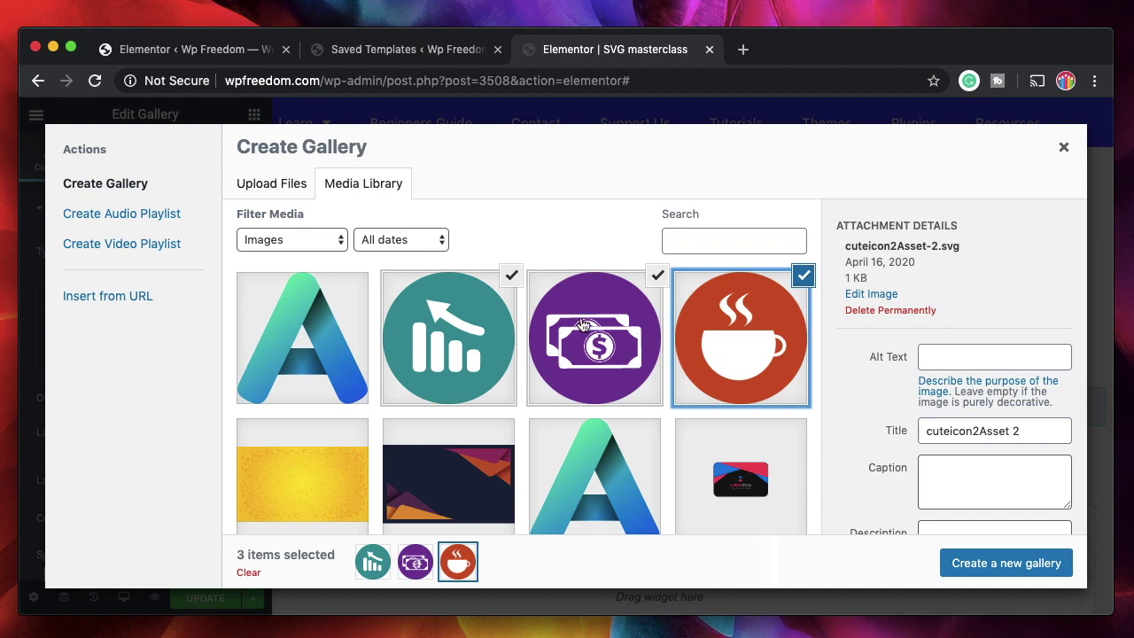
{"action": "left_click", "coordinate": [1004, 572]}
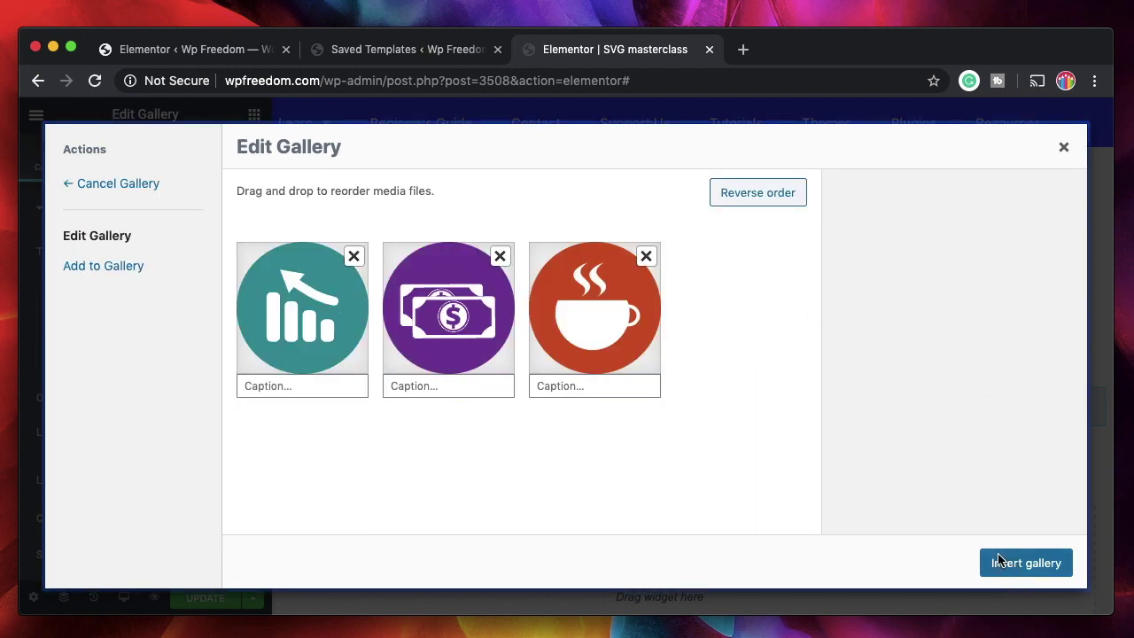
{"action": "left_click", "coordinate": [1027, 565]}
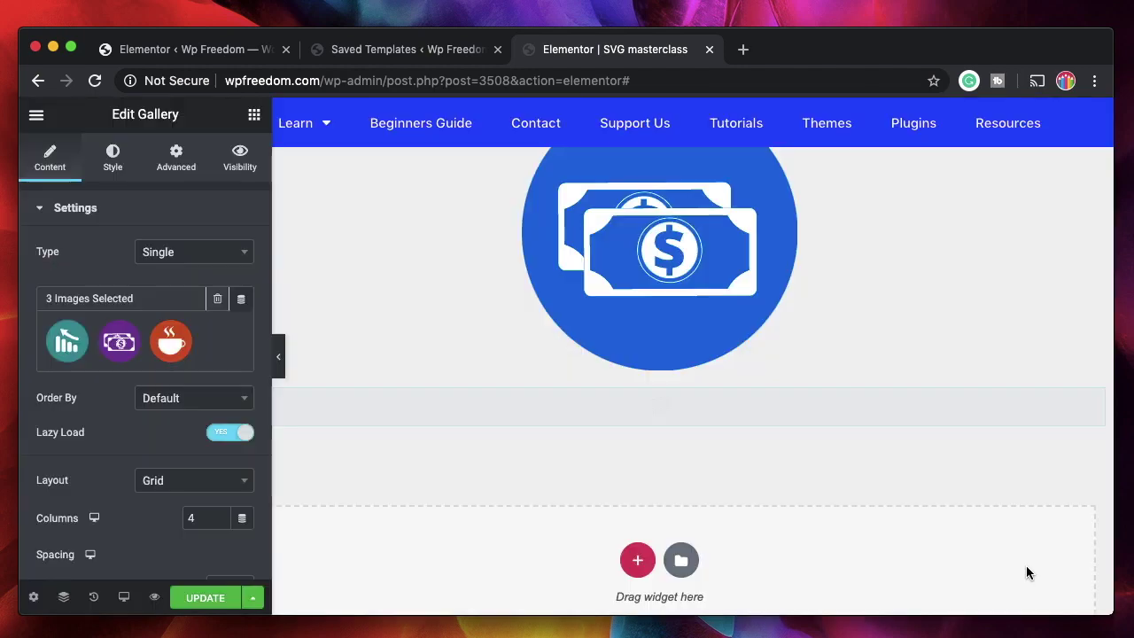
Switch the gallery layout to Justified and set the image spacing to 40.
{"action": "left_click", "coordinate": [186, 479]}
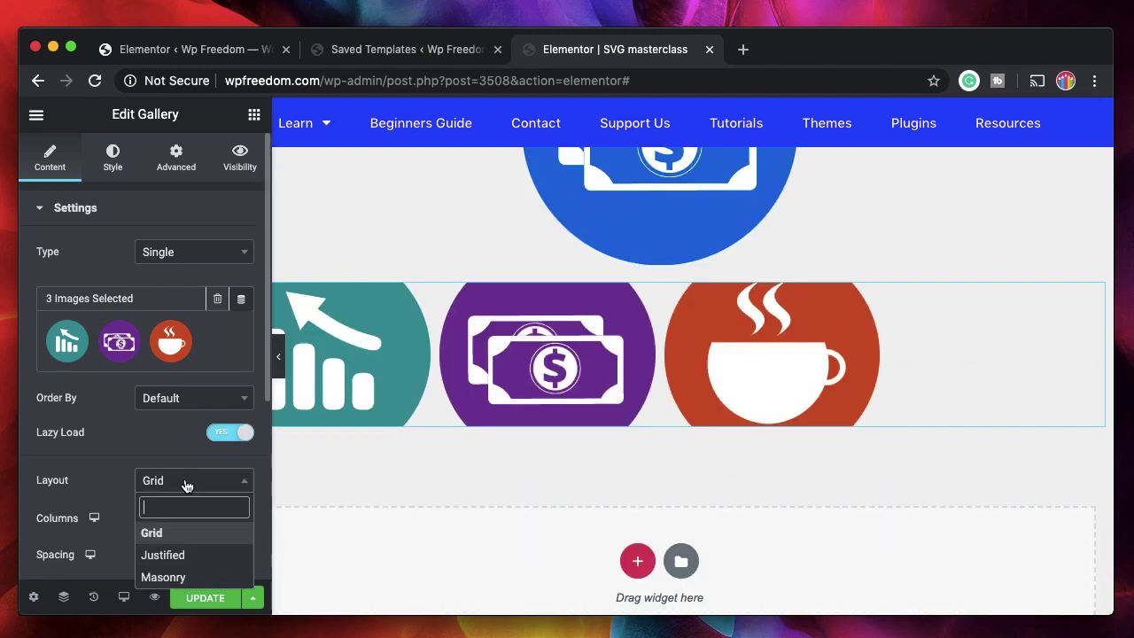
{"action": "left_click", "coordinate": [163, 554]}
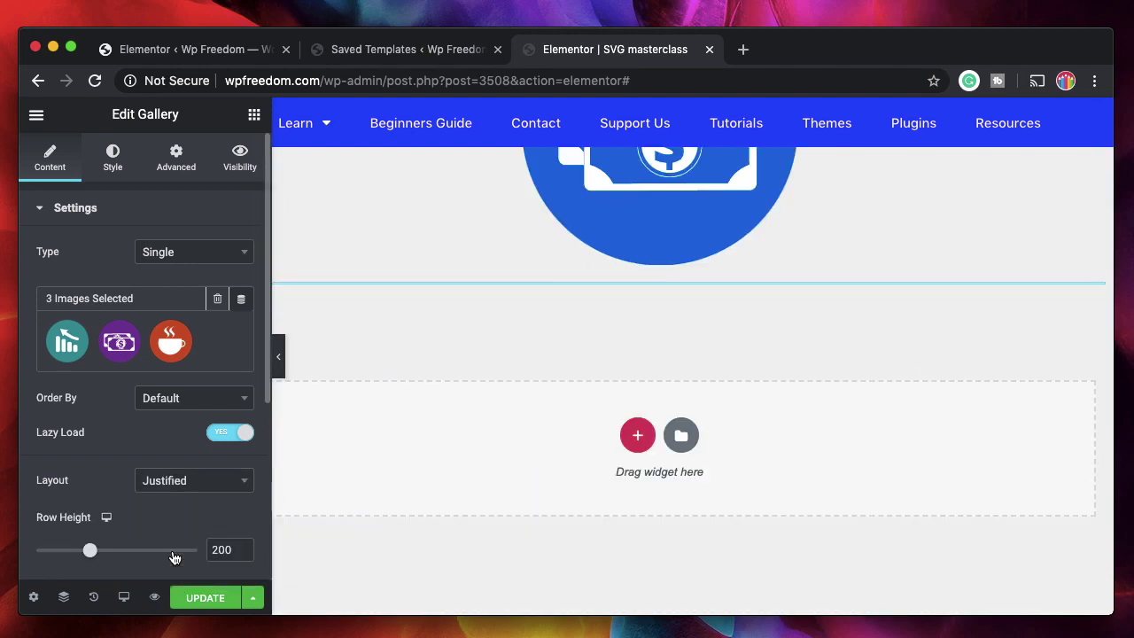
{"action": "scroll", "coordinate": [55, 479], "scroll_direction": "down", "scroll_amount": 3}
{"action": "left_click_drag", "start_coordinate": [54, 479], "coordinate": [102, 479]}
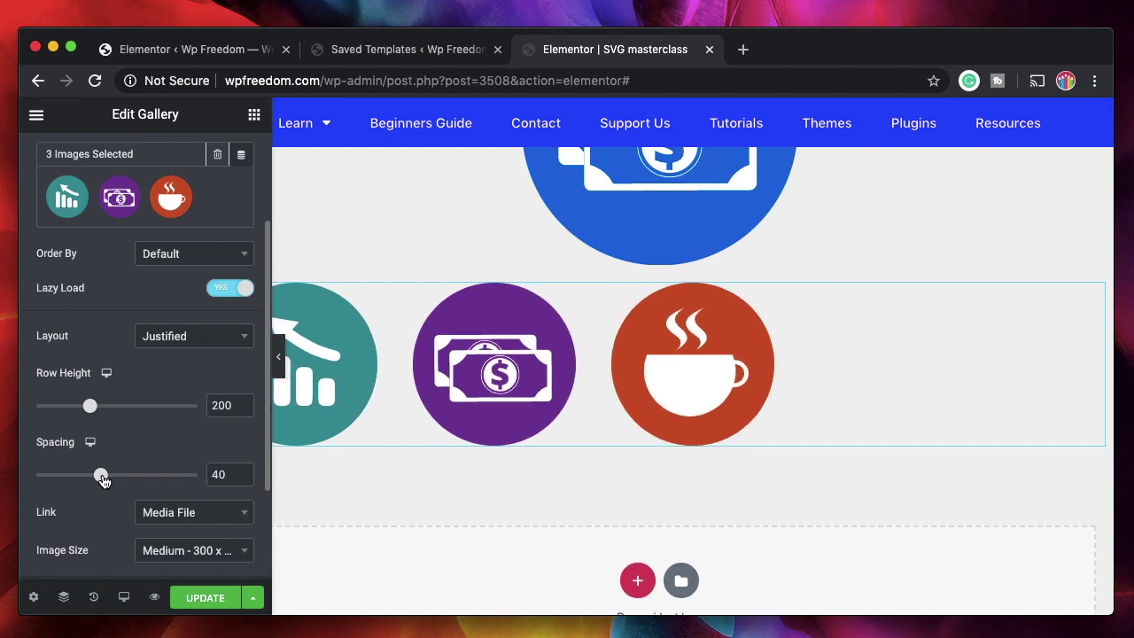
{"action": "scroll", "coordinate": [71, 487], "scroll_direction": "down", "scroll_amount": 1}
{"action": "scroll", "coordinate": [78, 353], "scroll_direction": "up", "scroll_amount": 4}
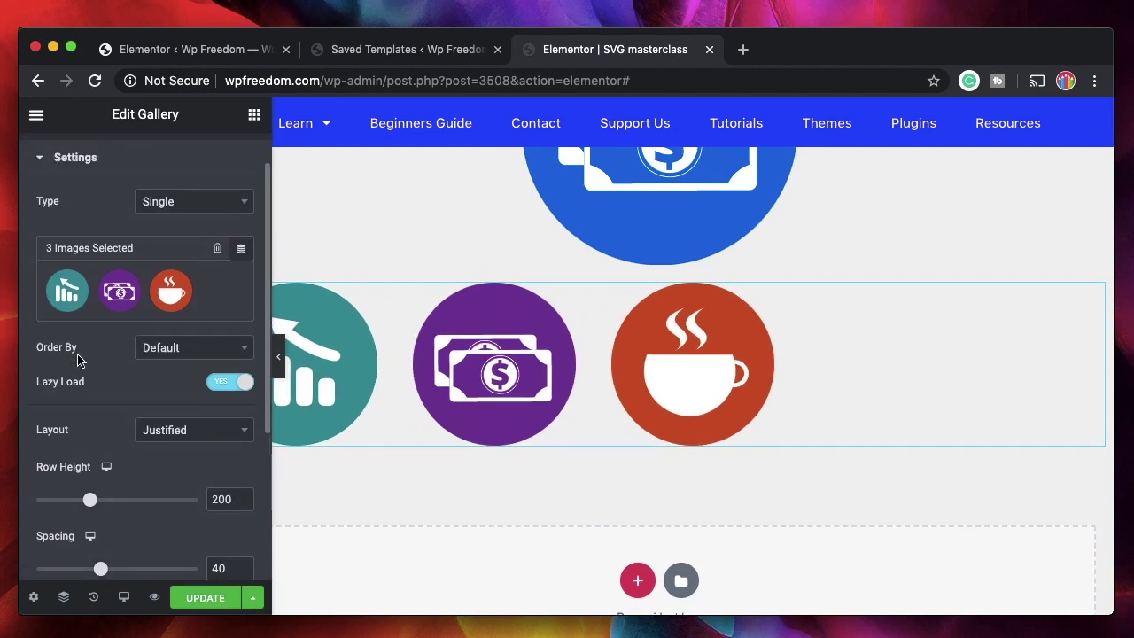
Check the CSS filters for the gallery images and set their hover animation to Zoom Out.
{"action": "left_click", "coordinate": [113, 159]}
{"action": "scroll", "coordinate": [239, 301], "scroll_direction": "down", "scroll_amount": 4}
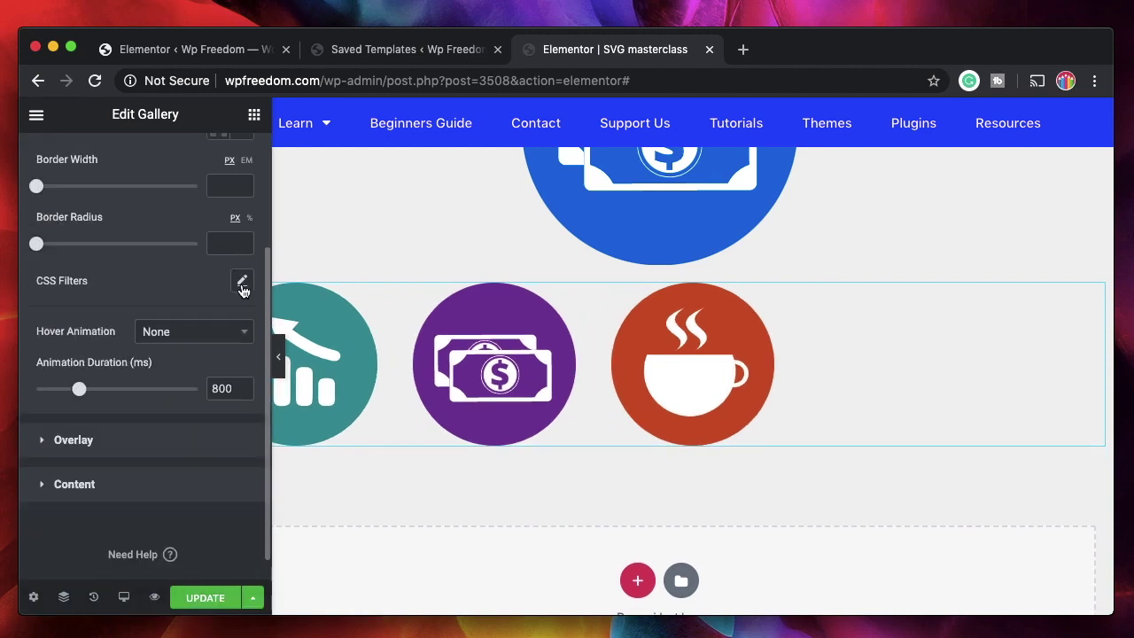
{"action": "left_click", "coordinate": [242, 281]}
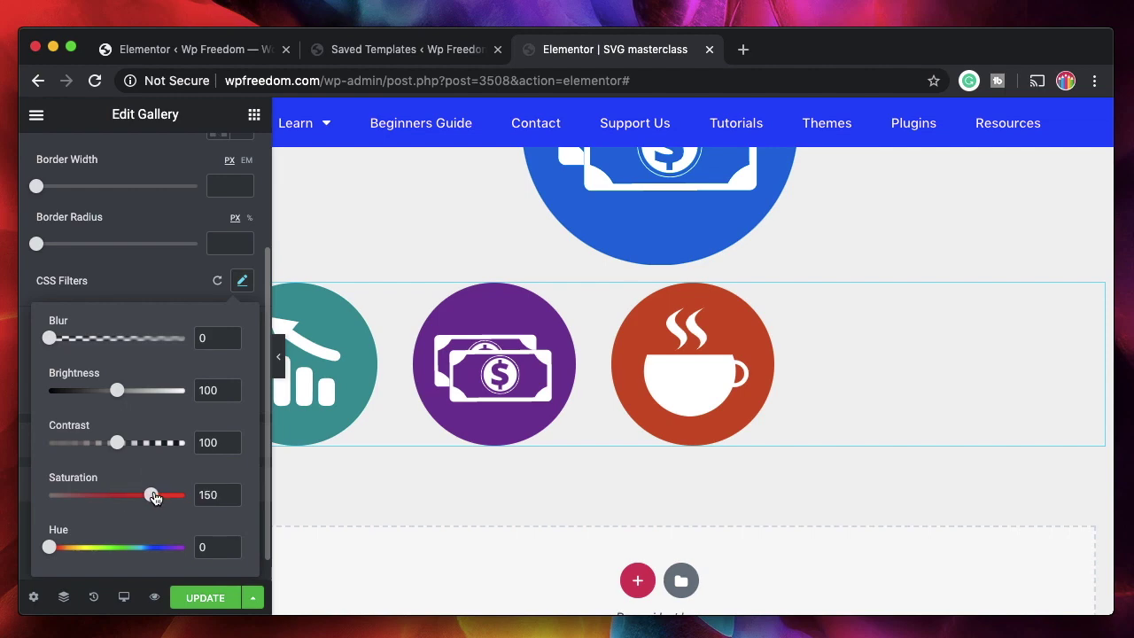
{"action": "left_click", "coordinate": [195, 332]}
{"action": "left_click", "coordinate": [170, 429]}
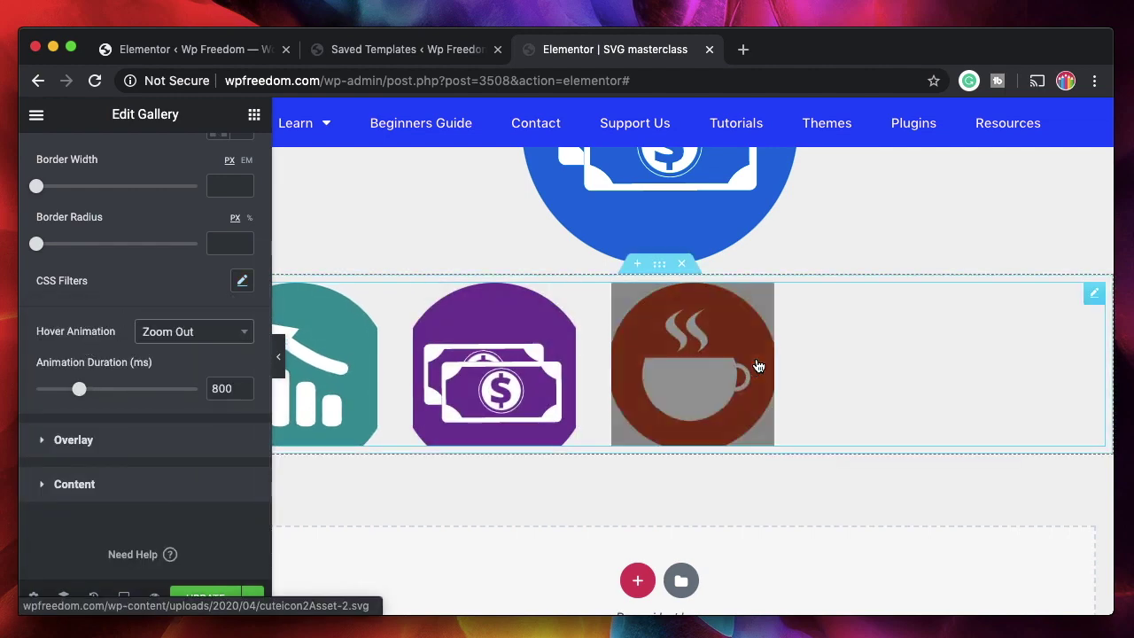
Find the Image Carousel widget and add it in a new section below the icon gallery.
{"action": "scroll", "coordinate": [119, 233], "scroll_direction": "up", "scroll_amount": 3}
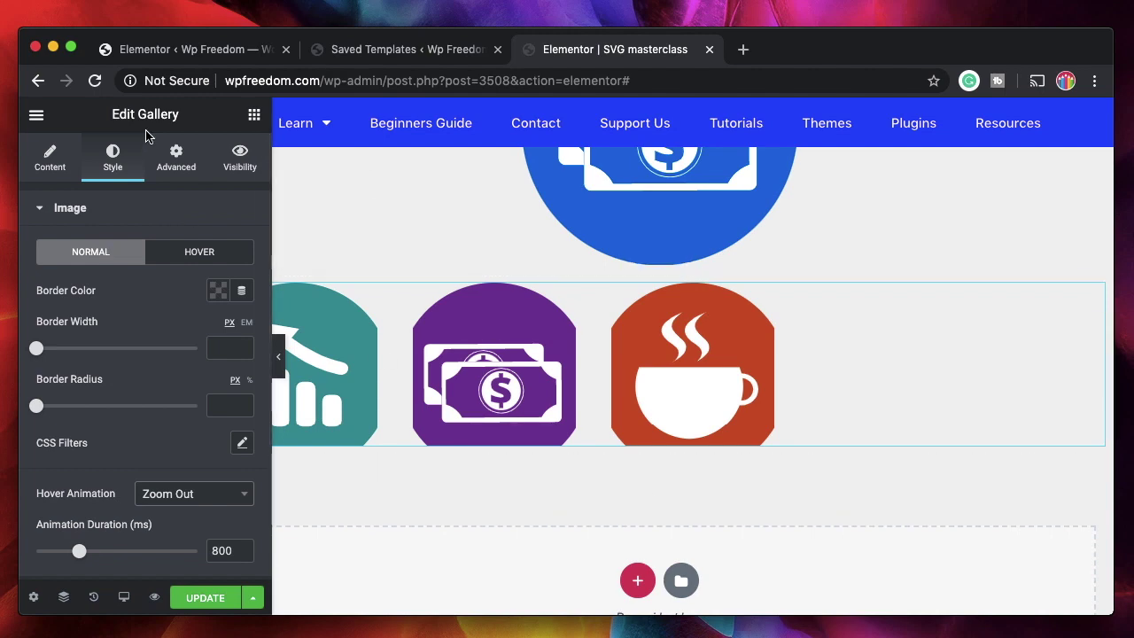
{"action": "left_click", "coordinate": [255, 116]}
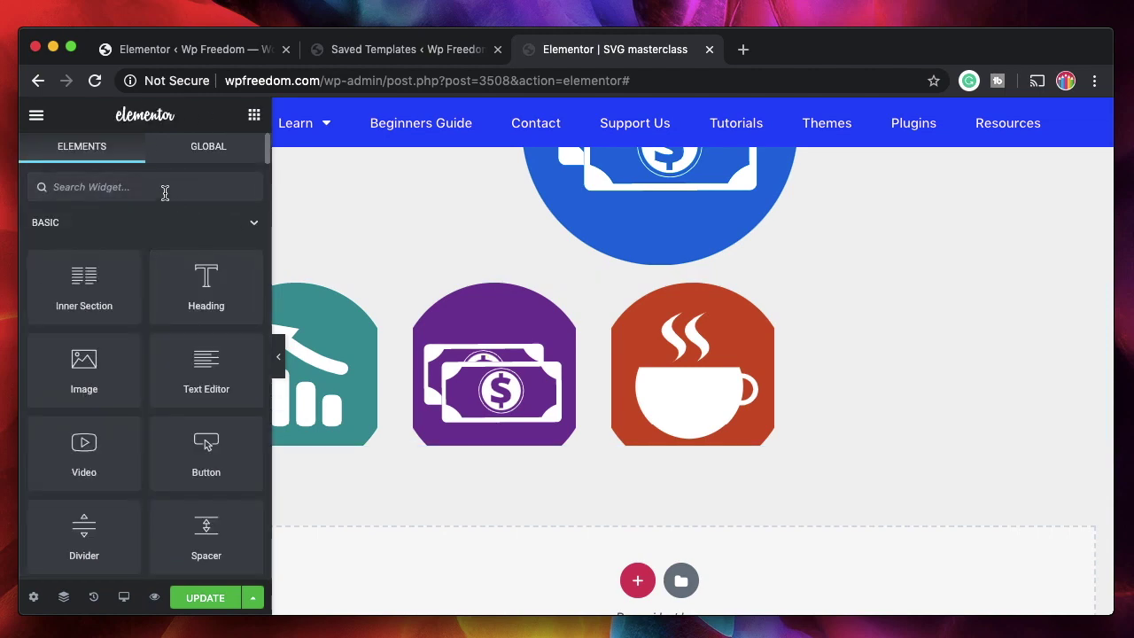
{"action": "scroll", "coordinate": [164, 193], "scroll_direction": "down", "scroll_amount": 5}
{"action": "scroll", "coordinate": [173, 190], "scroll_direction": "up", "scroll_amount": 5}
{"action": "type", "text": "image"}
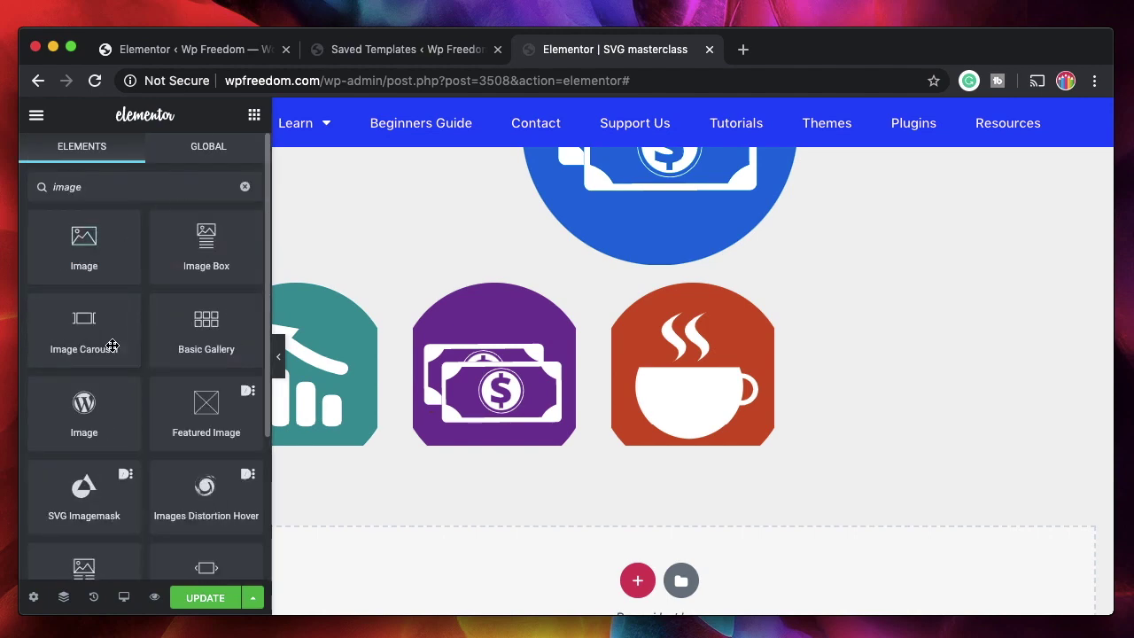
{"action": "left_click_drag", "start_coordinate": [112, 344], "coordinate": [735, 399]}
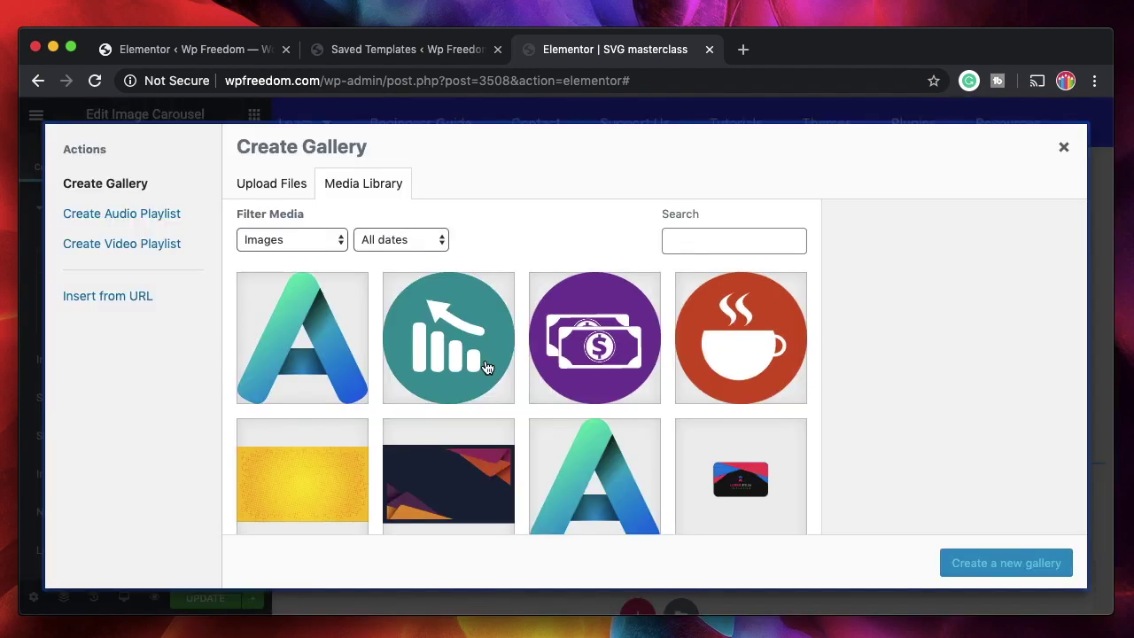
Fill the carousel with the purple money, orange coffee cup and teal chart SVG icons from the media library, in that order.
{"action": "left_click", "coordinate": [66, 304]}
{"action": "left_click", "coordinate": [600, 361]}
{"action": "left_click", "coordinate": [740, 362]}
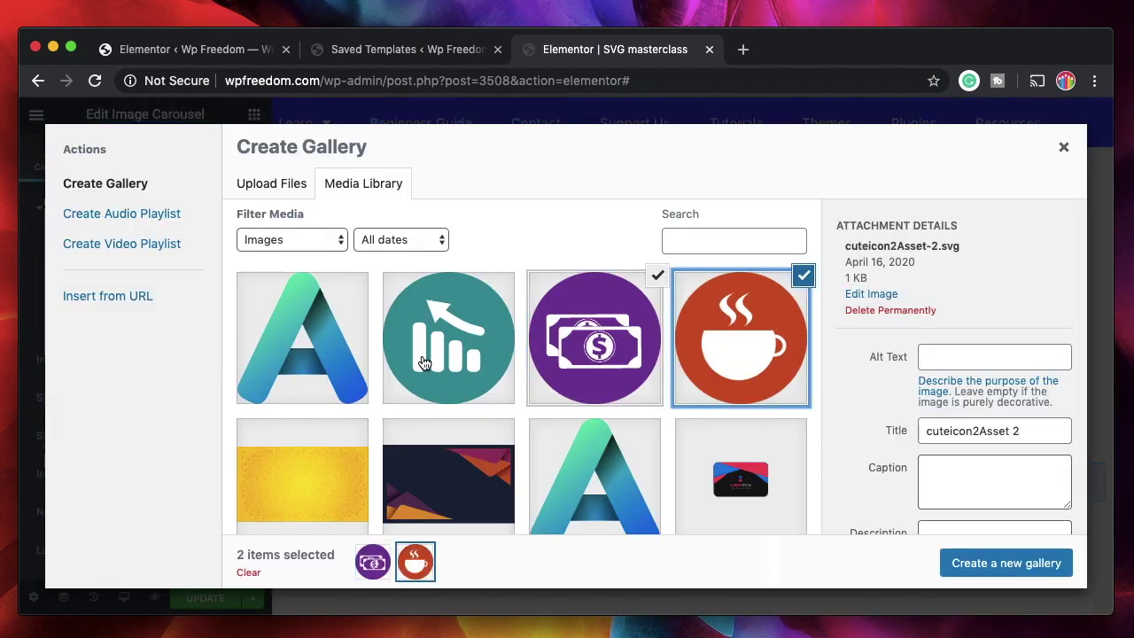
{"action": "left_click", "coordinate": [424, 364]}
{"action": "left_click", "coordinate": [1042, 574]}
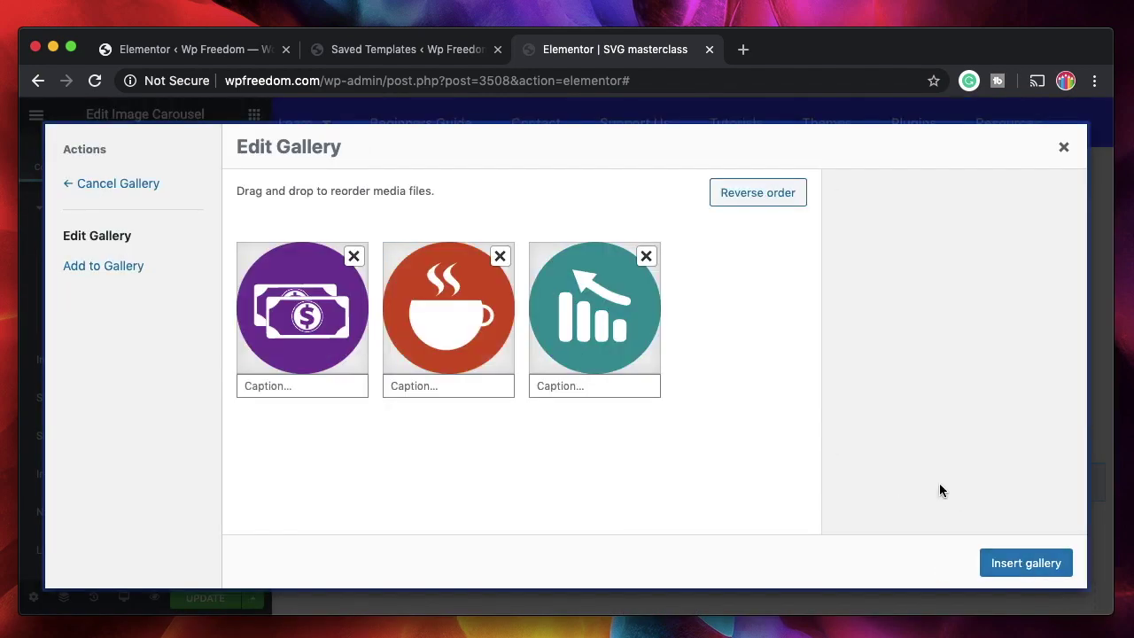
{"action": "left_click", "coordinate": [1020, 561]}
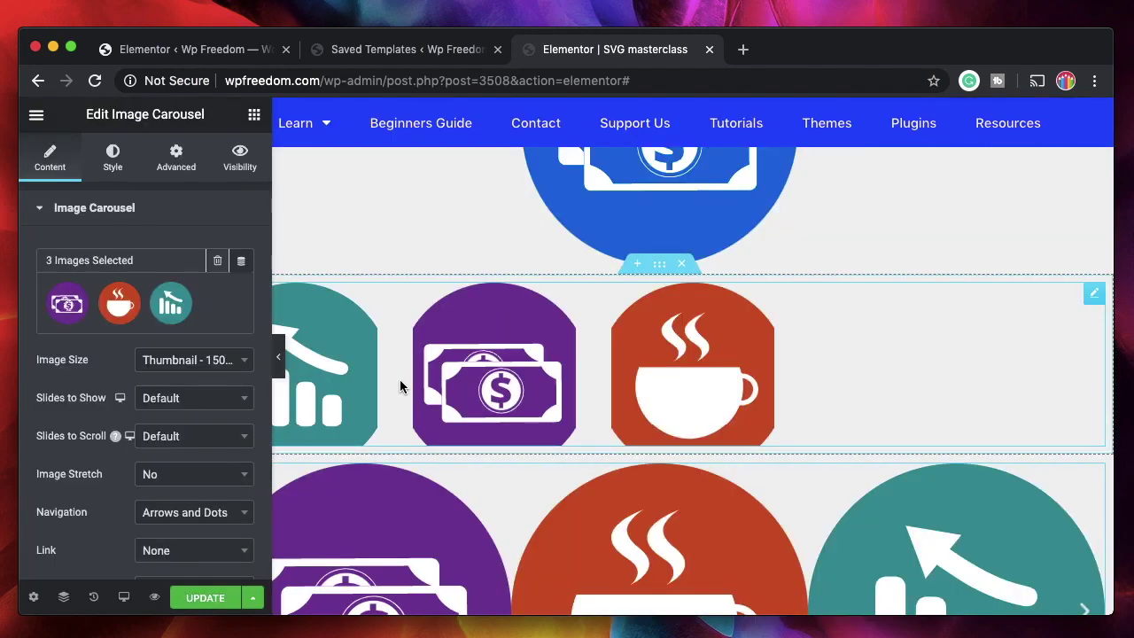
Advance through the slides of the icon carousel to preview how the SVGs rotate.
{"action": "scroll", "coordinate": [400, 379], "scroll_direction": "down", "scroll_amount": 3}
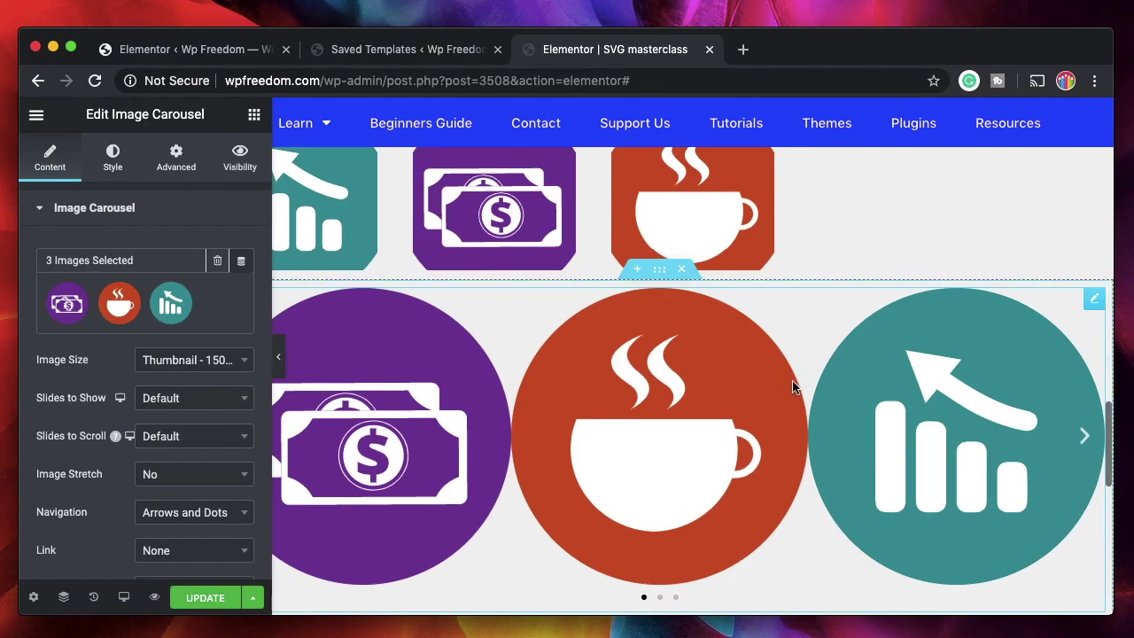
{"action": "left_click", "coordinate": [1086, 438]}
{"action": "left_click", "coordinate": [1088, 441]}
{"action": "left_click", "coordinate": [1084, 438]}
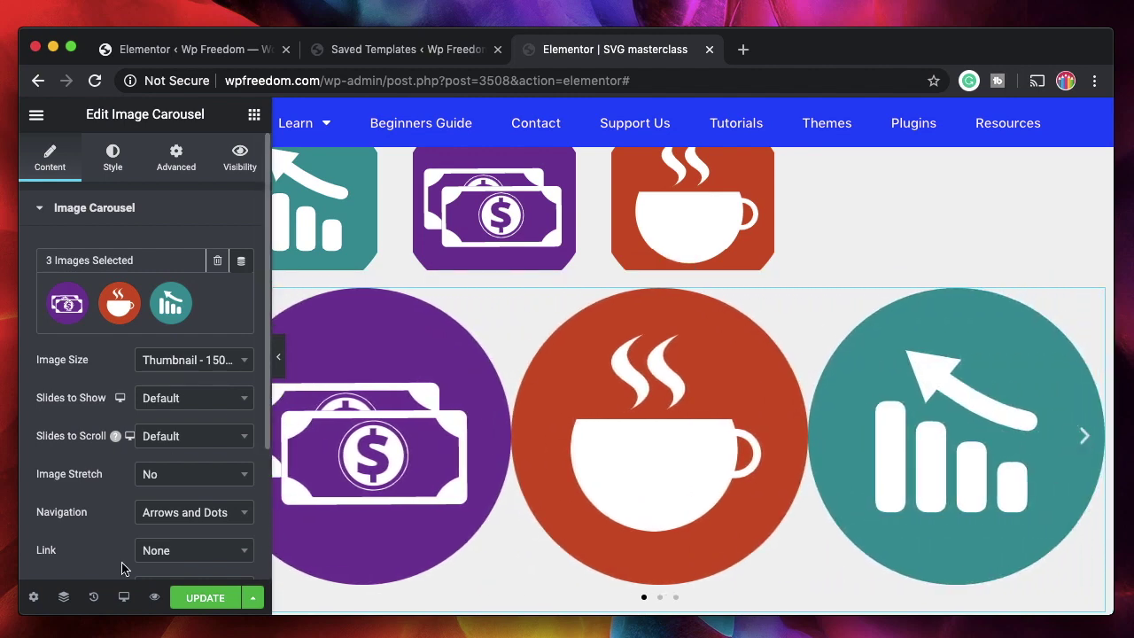
Enlarge the carousel's navigation arrows slightly and check its image style options.
{"action": "left_click", "coordinate": [101, 172]}
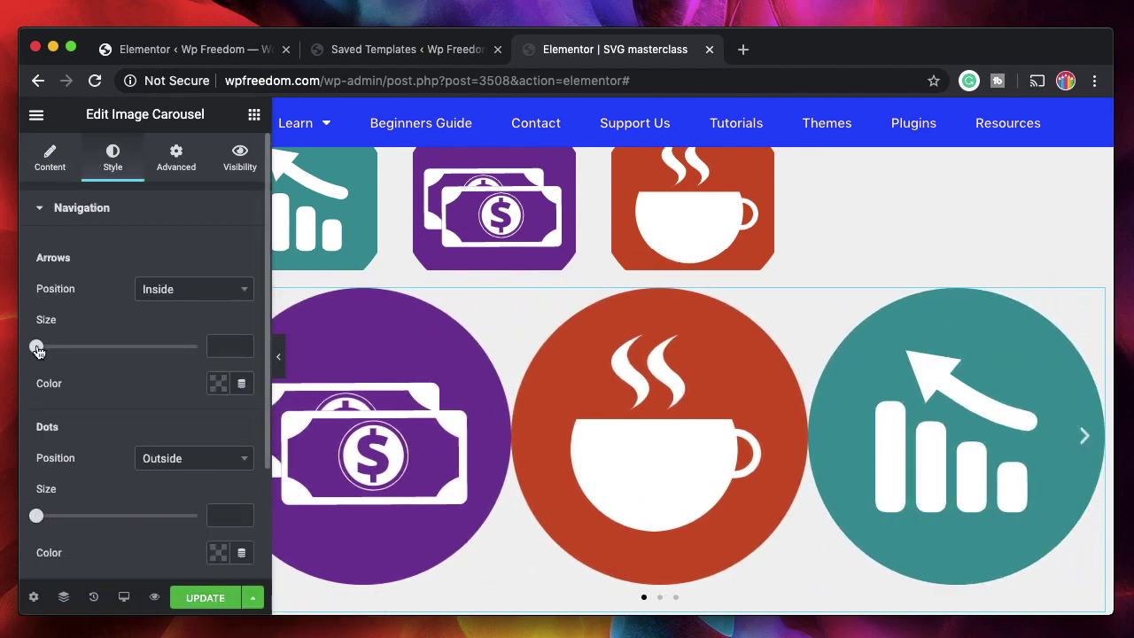
{"action": "left_click_drag", "start_coordinate": [37, 348], "coordinate": [53, 350]}
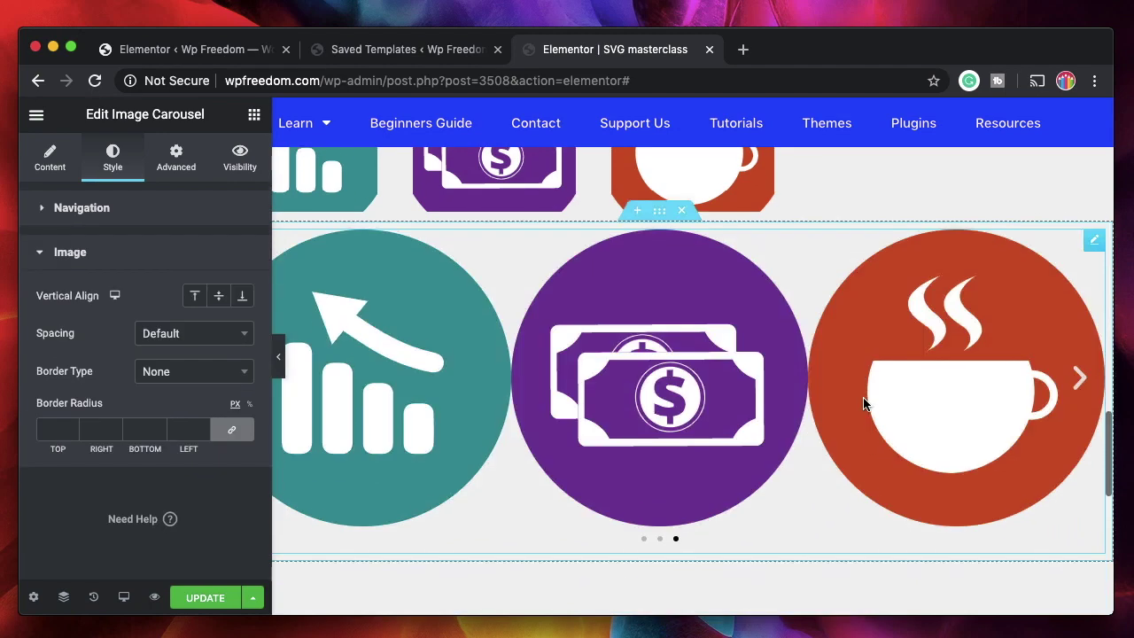
{"action": "scroll", "coordinate": [871, 394], "scroll_direction": "down", "scroll_amount": 1}
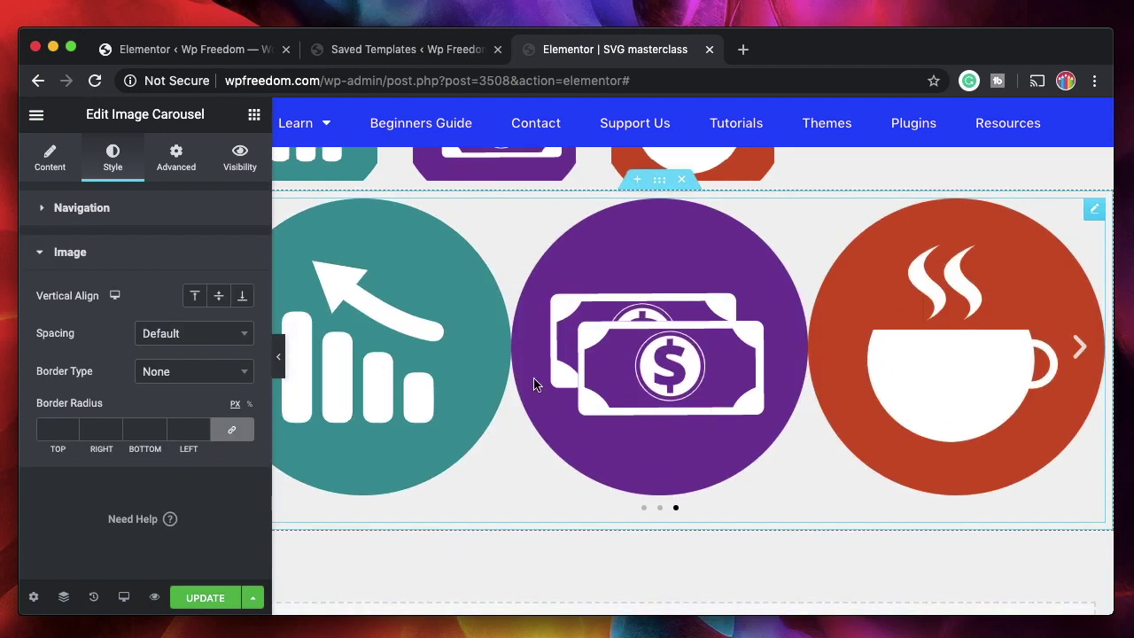
{"action": "left_click", "coordinate": [131, 258]}
Open the style settings of the letter A MASTERCLASS section and check its shape divider options.
{"action": "scroll", "coordinate": [620, 283], "scroll_direction": "up", "scroll_amount": 6}
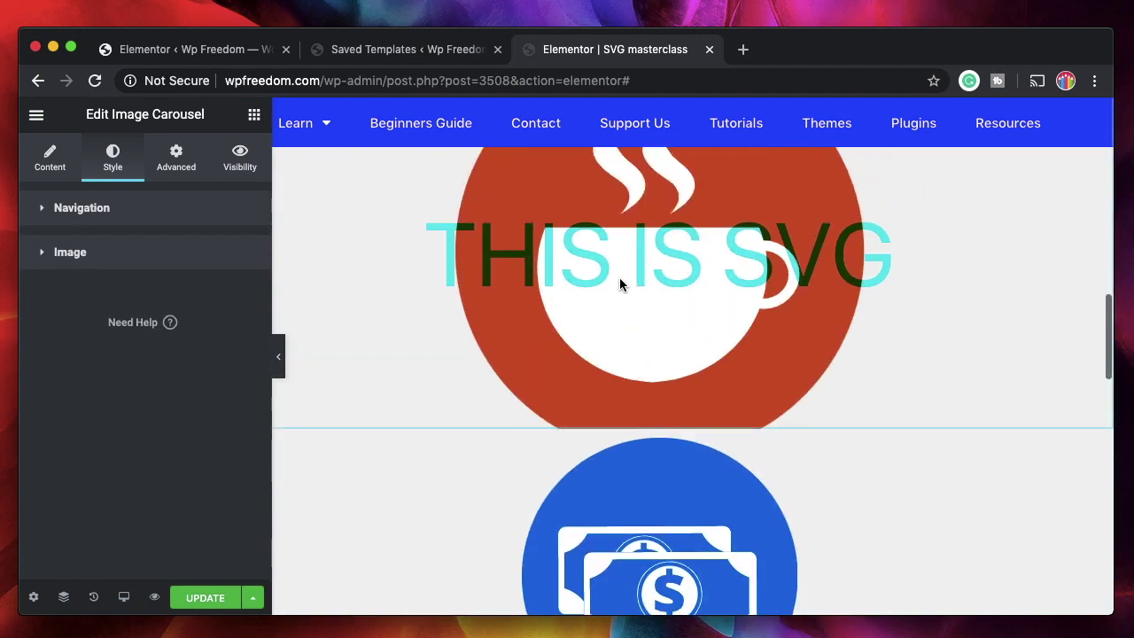
{"action": "scroll", "coordinate": [620, 284], "scroll_direction": "down", "scroll_amount": 1}
{"action": "scroll", "coordinate": [721, 266], "scroll_direction": "up", "scroll_amount": 3}
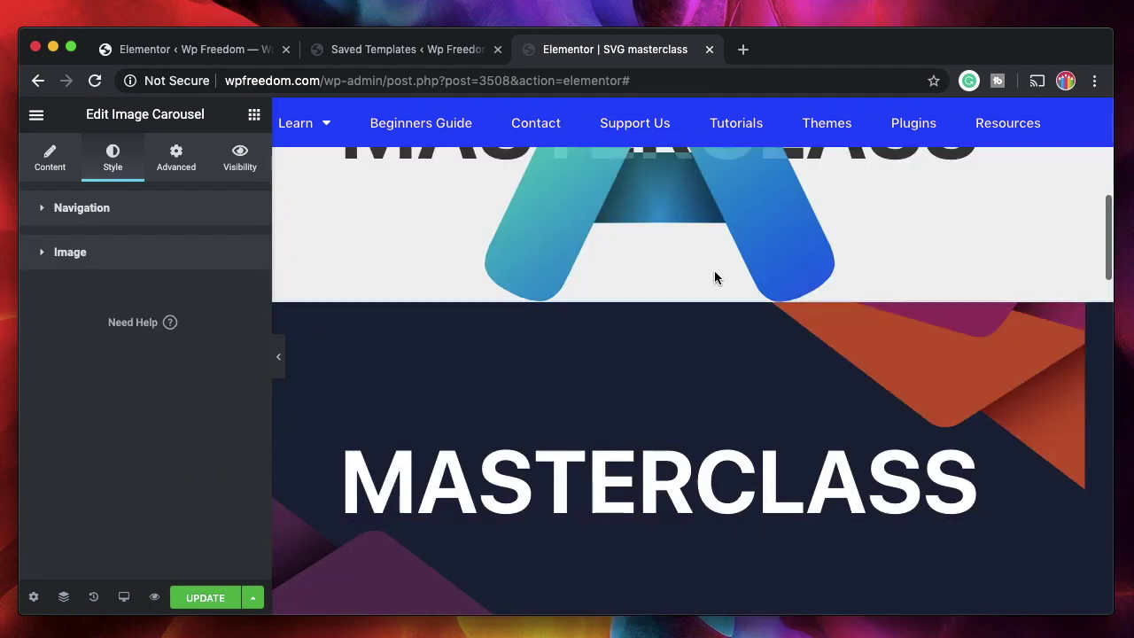
{"action": "scroll", "coordinate": [669, 397], "scroll_direction": "up", "scroll_amount": 4}
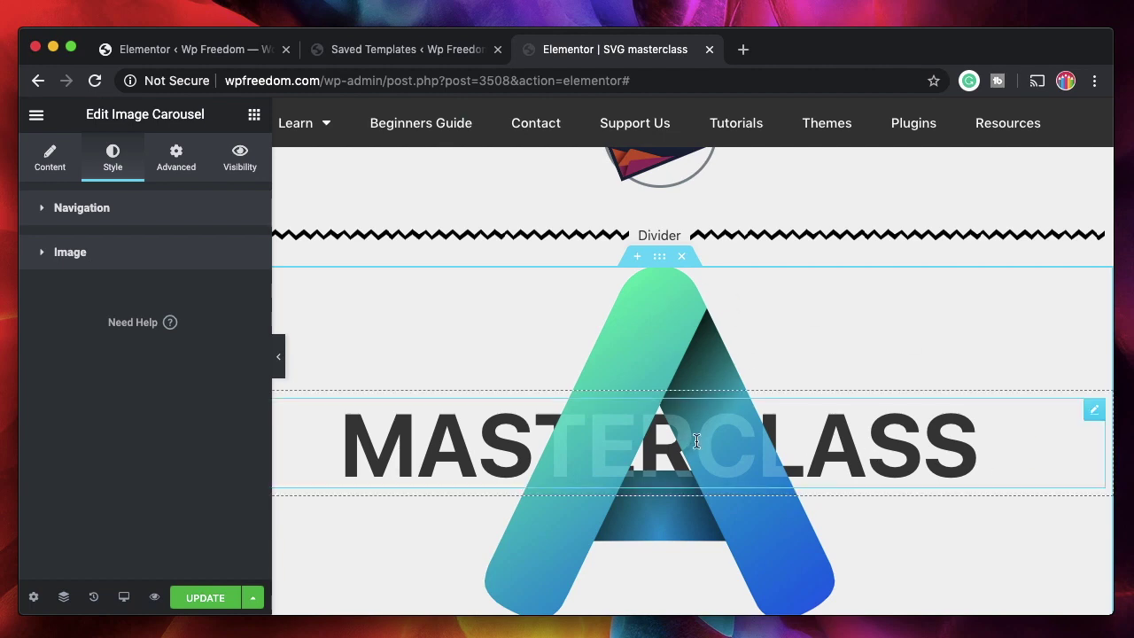
{"action": "left_click", "coordinate": [399, 496]}
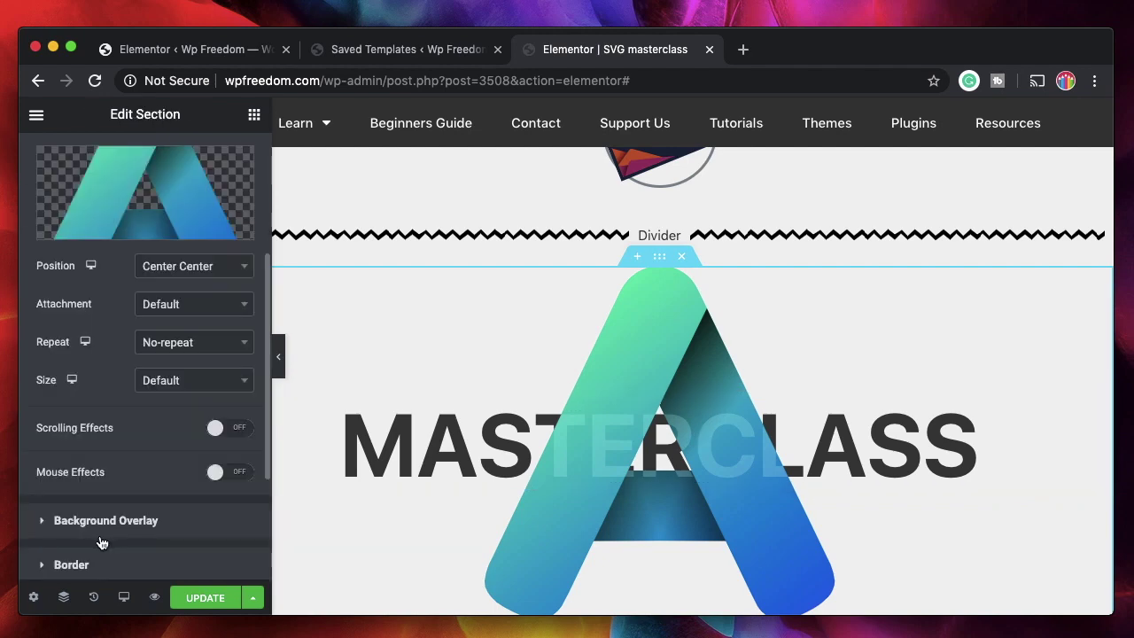
{"action": "left_click", "coordinate": [122, 524]}
{"action": "left_click", "coordinate": [122, 510]}
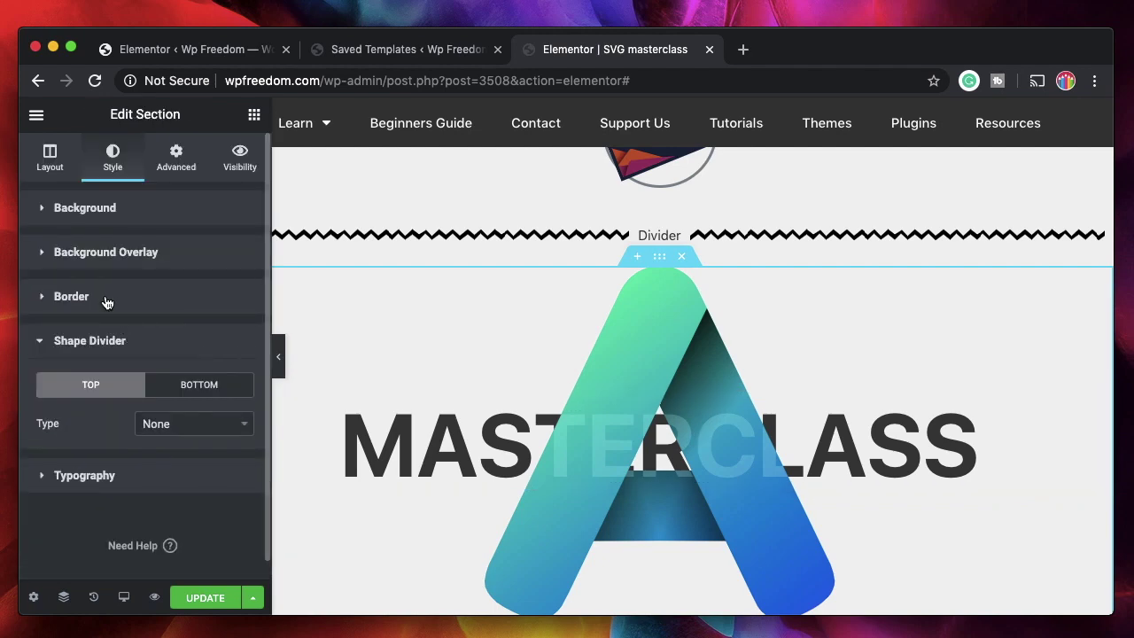
Add a gradient background overlay to the letter A MASTERCLASS section with white as its first color.
{"action": "left_click", "coordinate": [111, 257]}
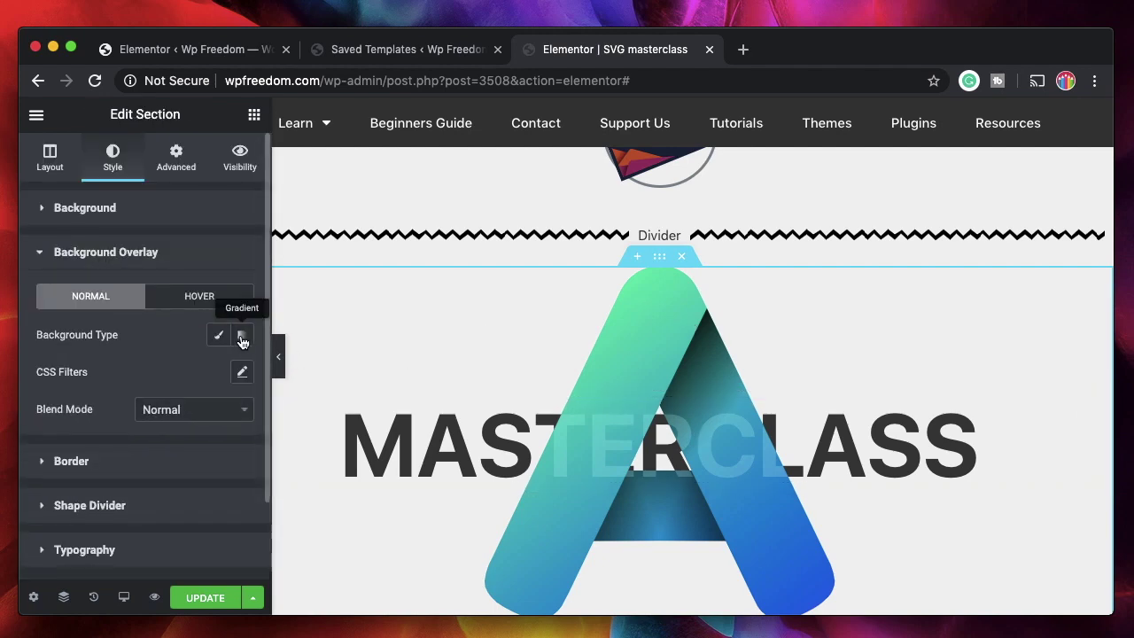
{"action": "left_click", "coordinate": [241, 336]}
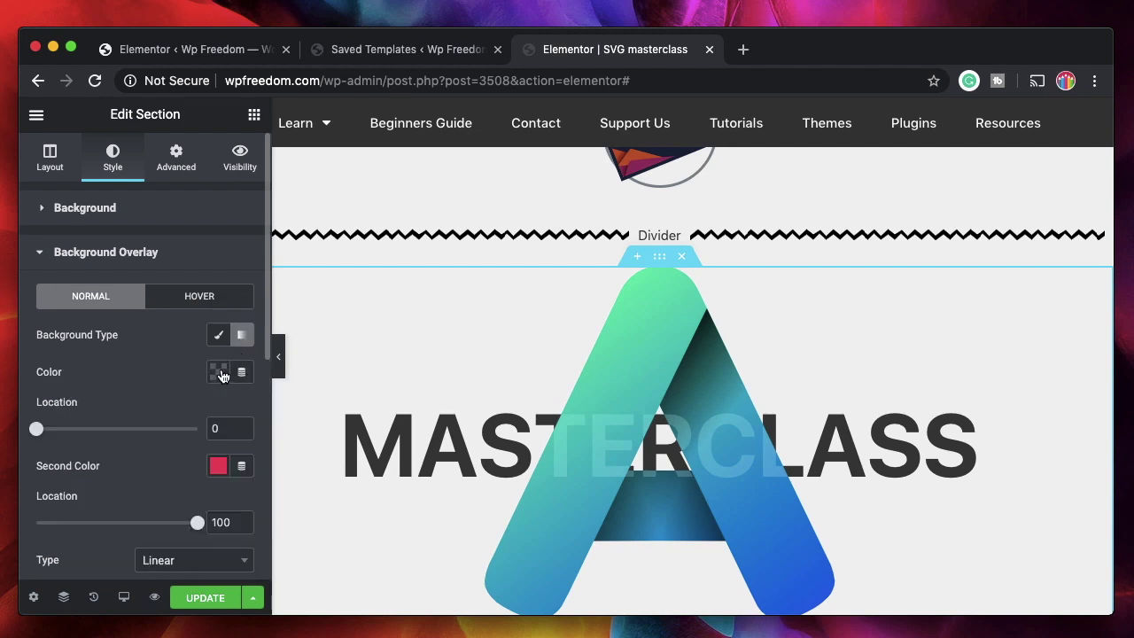
{"action": "left_click", "coordinate": [220, 373]}
{"action": "left_click", "coordinate": [432, 253]}
{"action": "left_click", "coordinate": [159, 349]}
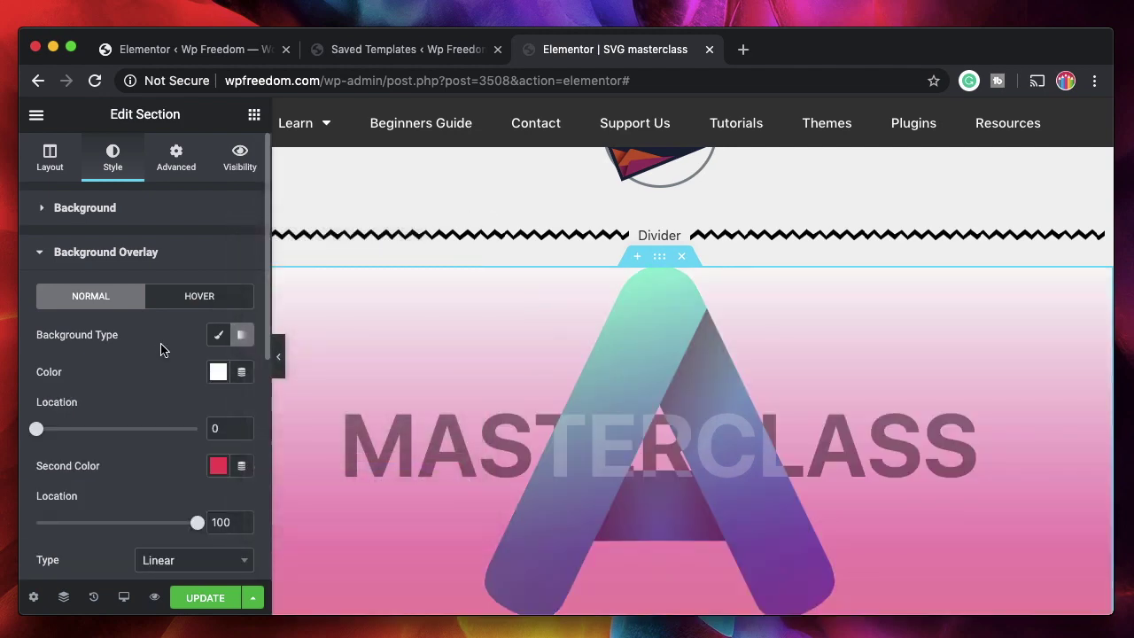
Set the overlay gradient's second color to blue and the first color's location to 46.
{"action": "left_click", "coordinate": [219, 471]}
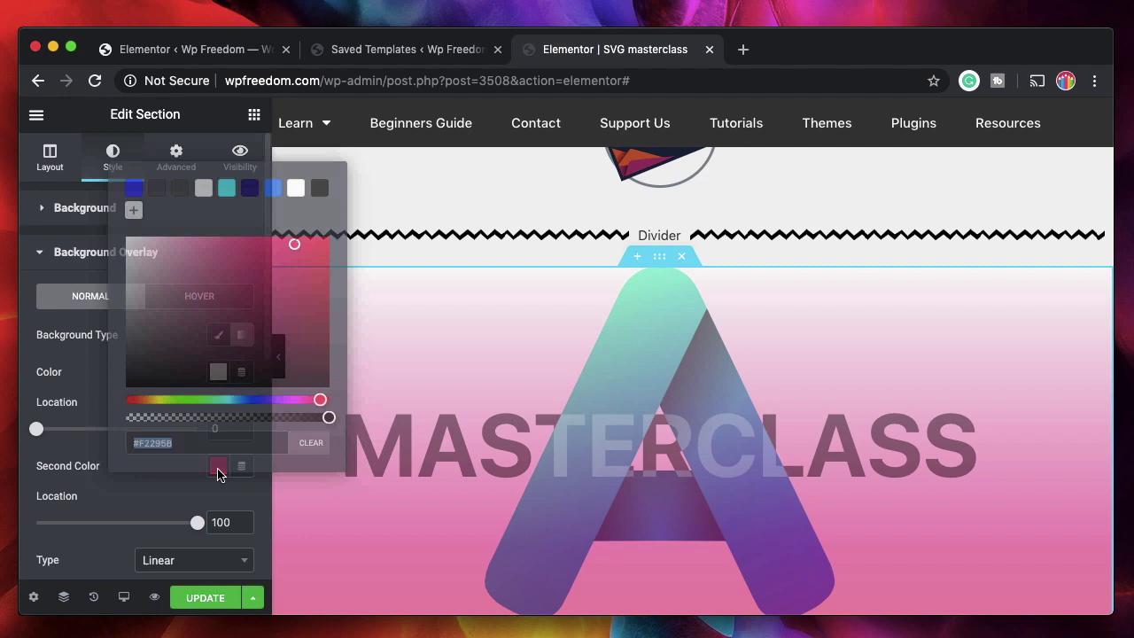
{"action": "left_click", "coordinate": [275, 189]}
{"action": "left_click", "coordinate": [92, 443]}
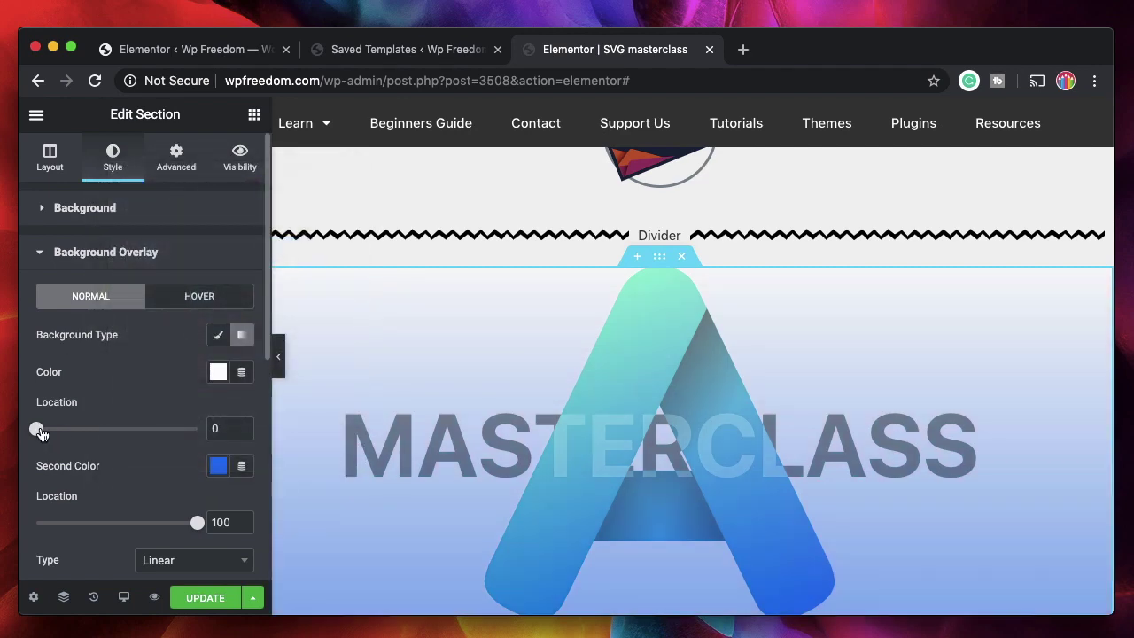
{"action": "left_click_drag", "start_coordinate": [40, 431], "coordinate": [113, 439]}
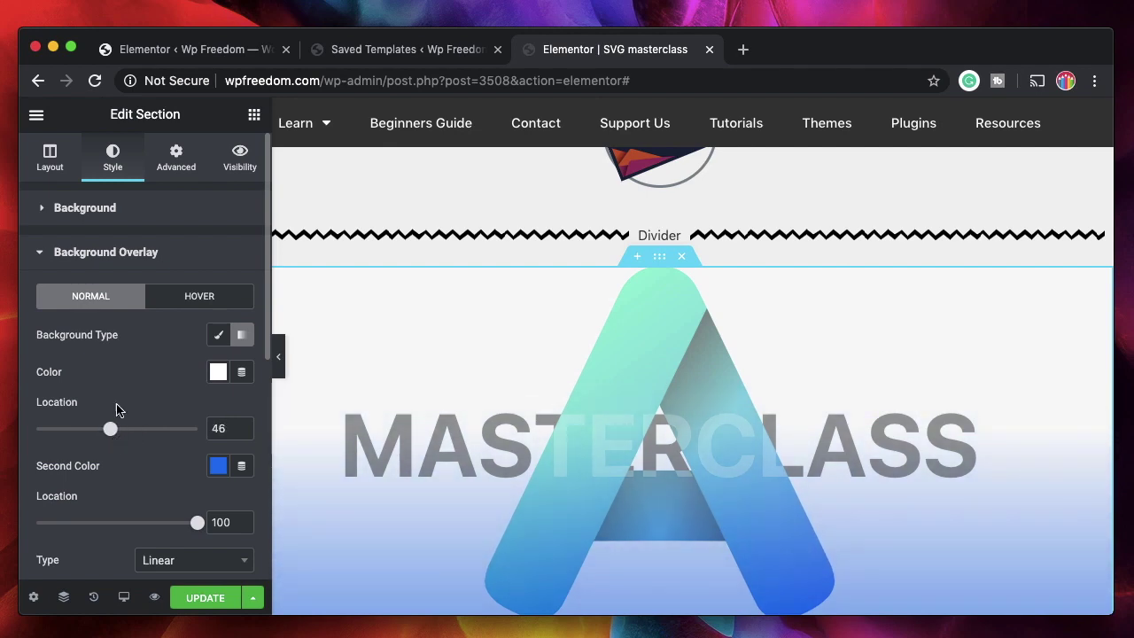
Try the Color Dodge blend mode on the gradient overlay and settle on Overlay.
{"action": "scroll", "coordinate": [122, 393], "scroll_direction": "down", "scroll_amount": 5}
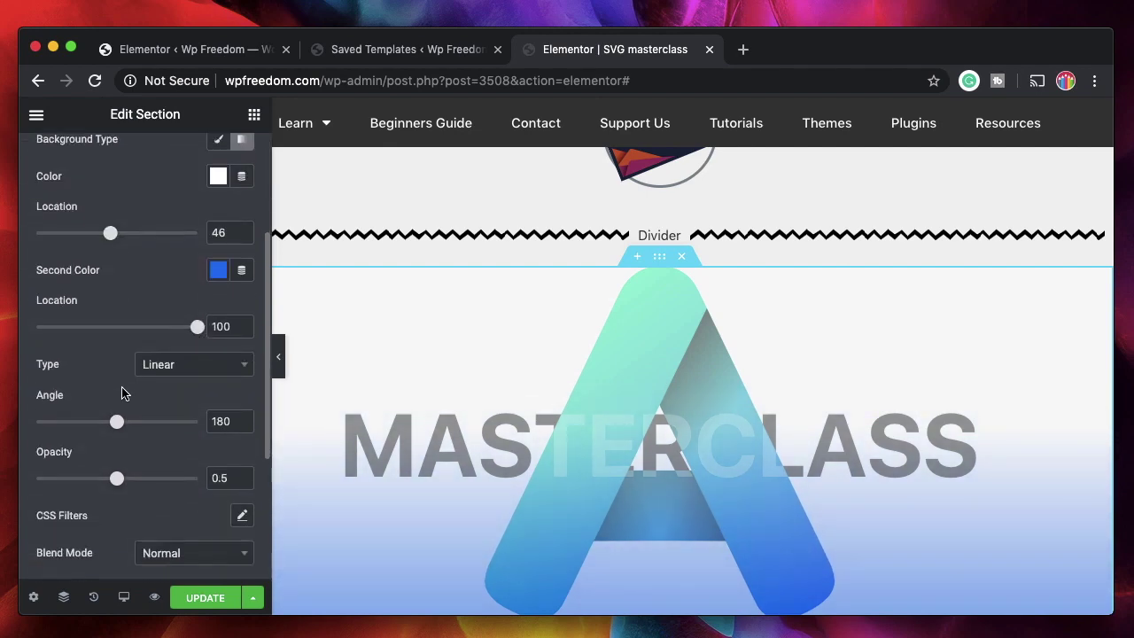
{"action": "left_click", "coordinate": [202, 429]}
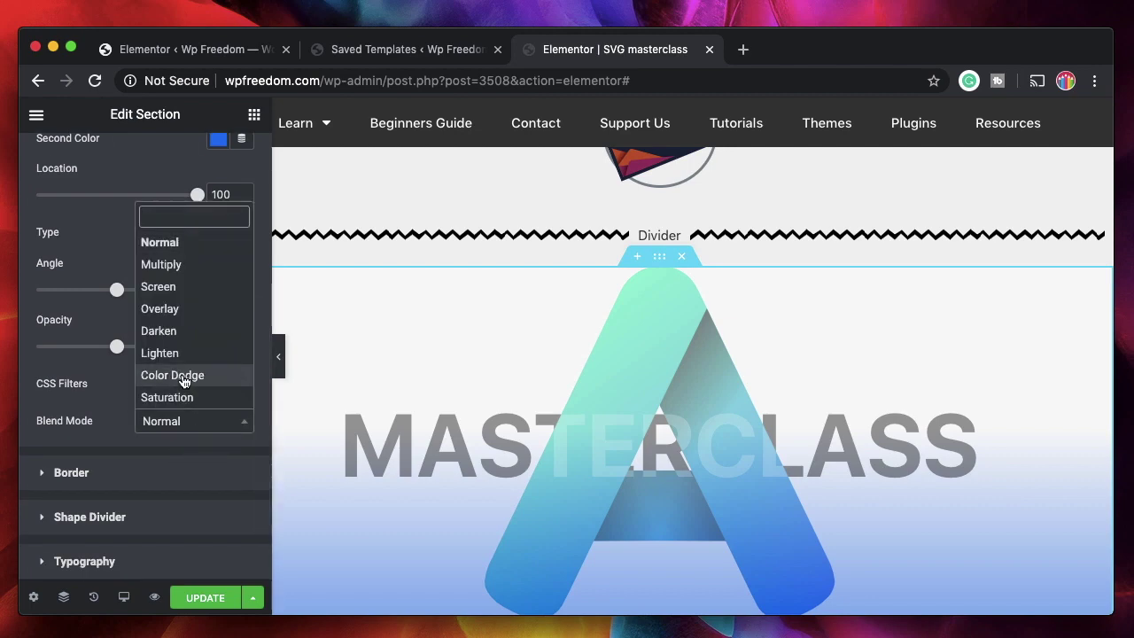
{"action": "left_click", "coordinate": [185, 378]}
{"action": "left_click", "coordinate": [203, 426]}
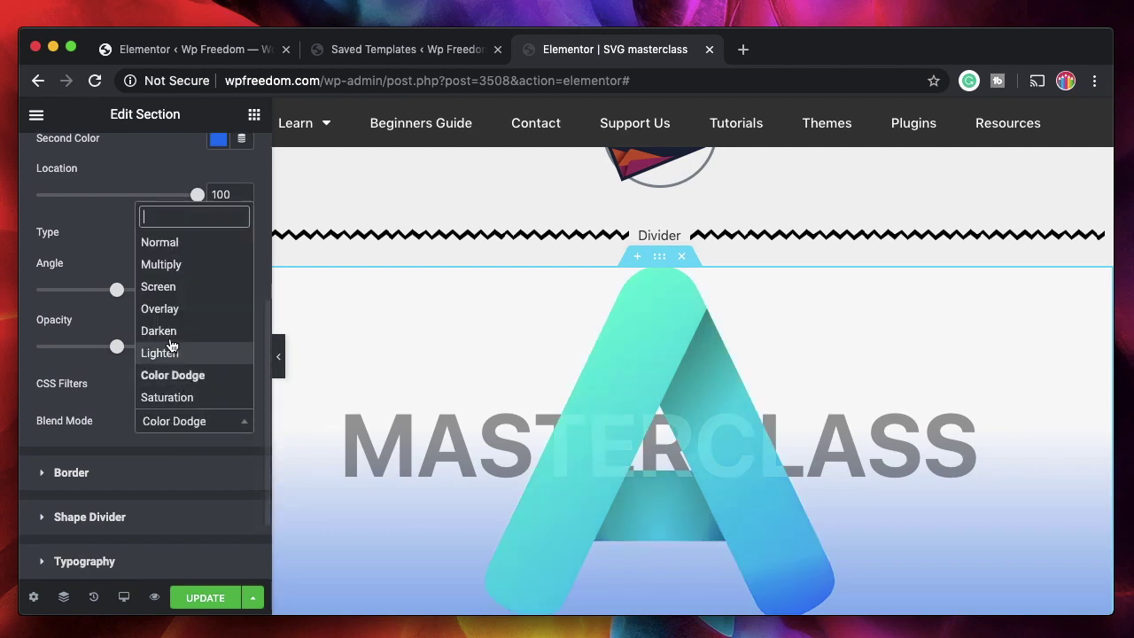
{"action": "left_click", "coordinate": [159, 313]}
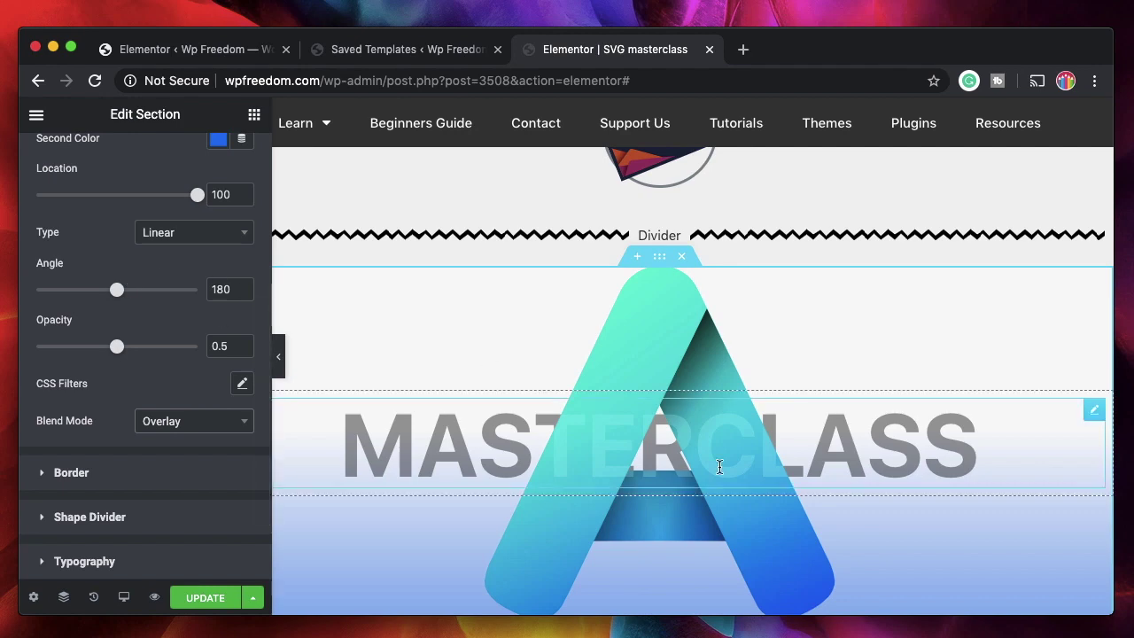
Review the styled section and the SVG sections below it, and save the page changes.
{"action": "scroll", "coordinate": [749, 446], "scroll_direction": "down", "scroll_amount": 3}
{"action": "scroll", "coordinate": [759, 289], "scroll_direction": "up", "scroll_amount": 2}
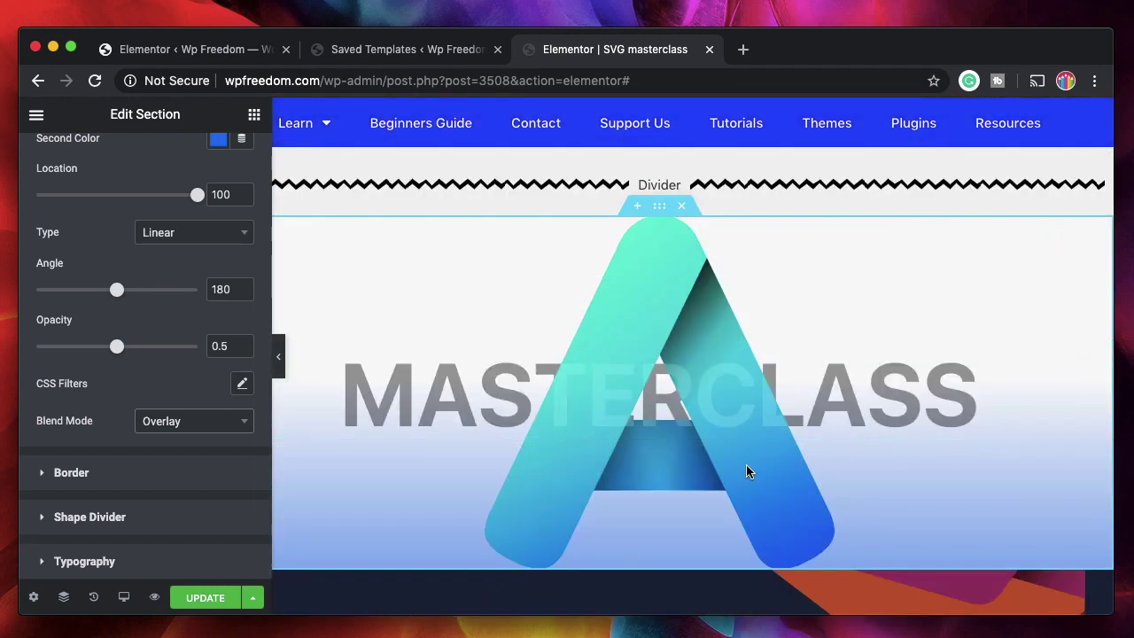
{"action": "scroll", "coordinate": [745, 471], "scroll_direction": "down", "scroll_amount": 5}
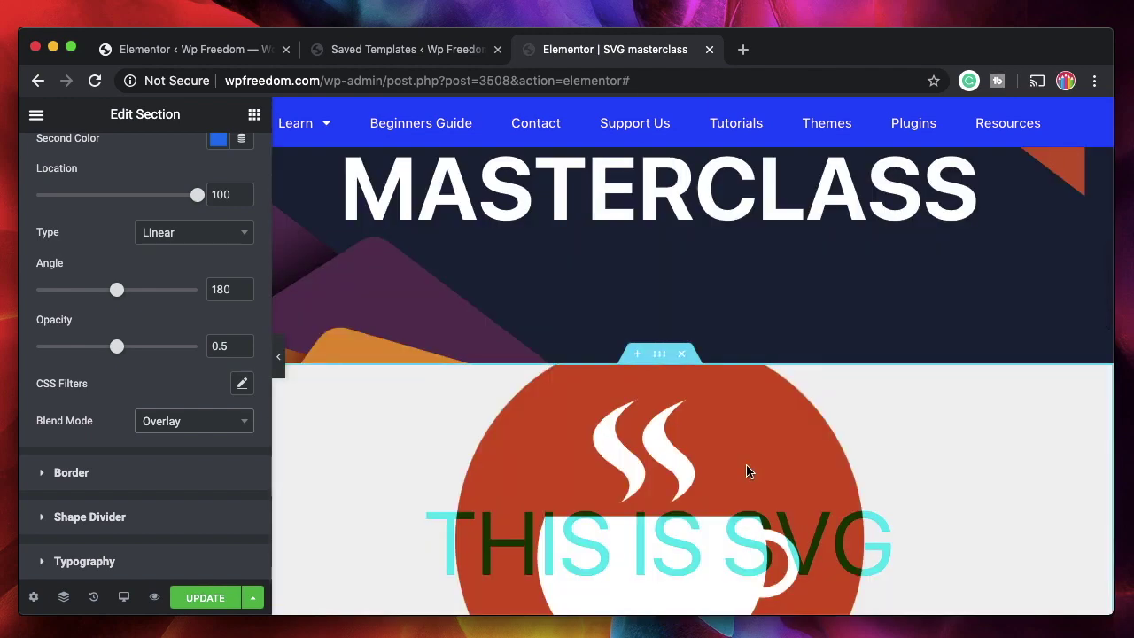
{"action": "scroll", "coordinate": [746, 471], "scroll_direction": "down", "scroll_amount": 1}
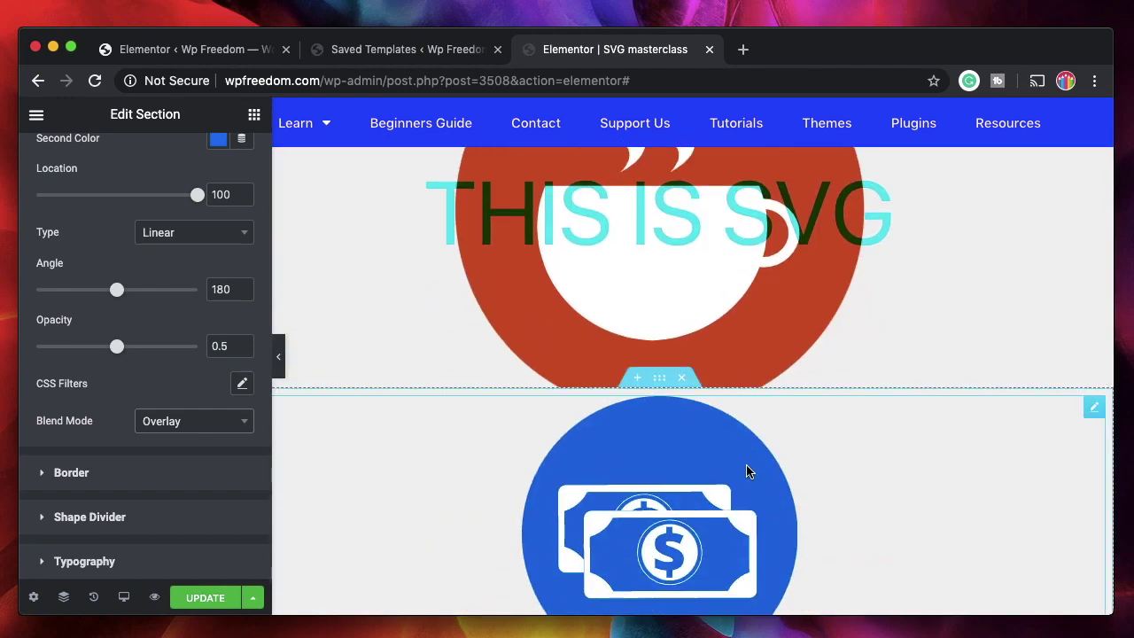
{"action": "left_click", "coordinate": [206, 598]}
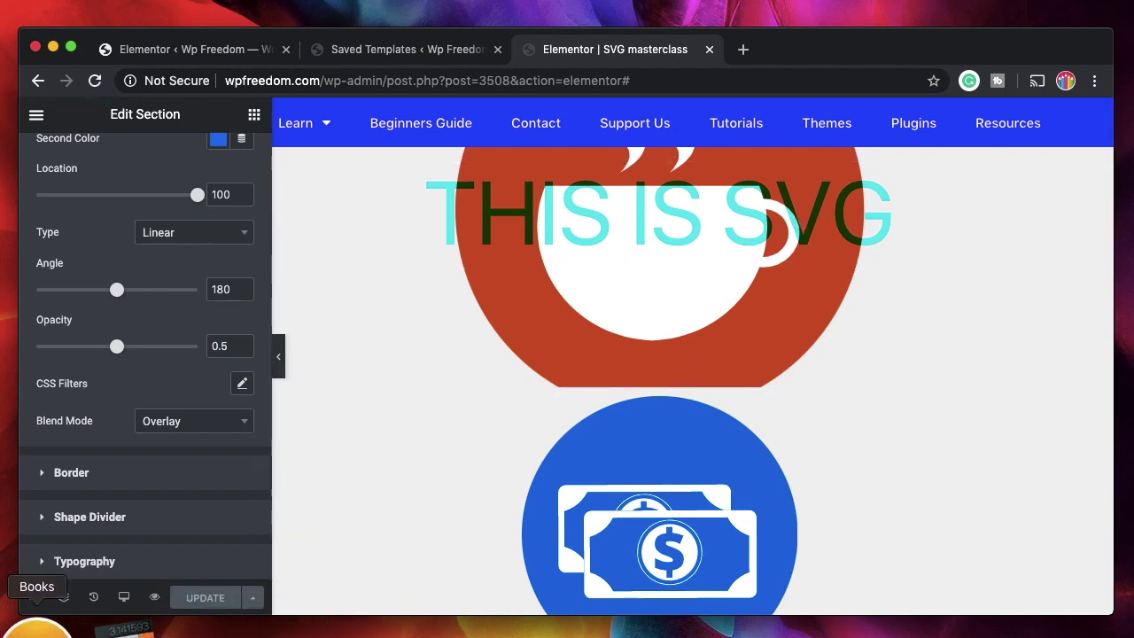
Switch to Adobe Illustrator and select the whole orange calendar icon in 488.eps with the Lasso tool.
{"action": "left_click", "coordinate": [67, 630]}
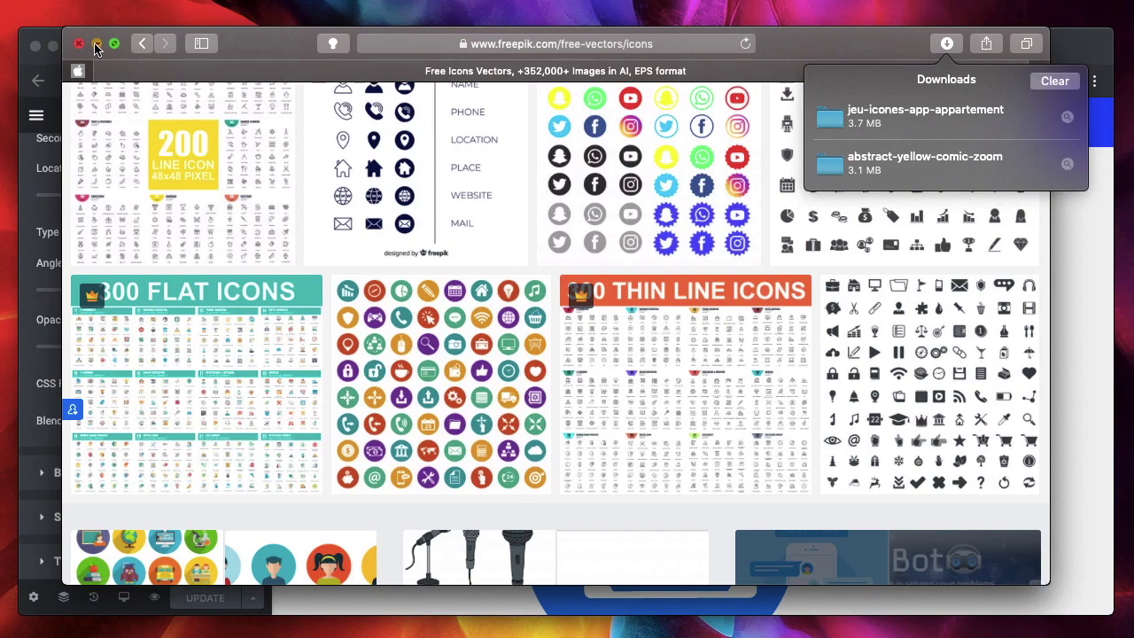
{"action": "left_click", "coordinate": [88, 41]}
{"action": "left_click", "coordinate": [532, 622]}
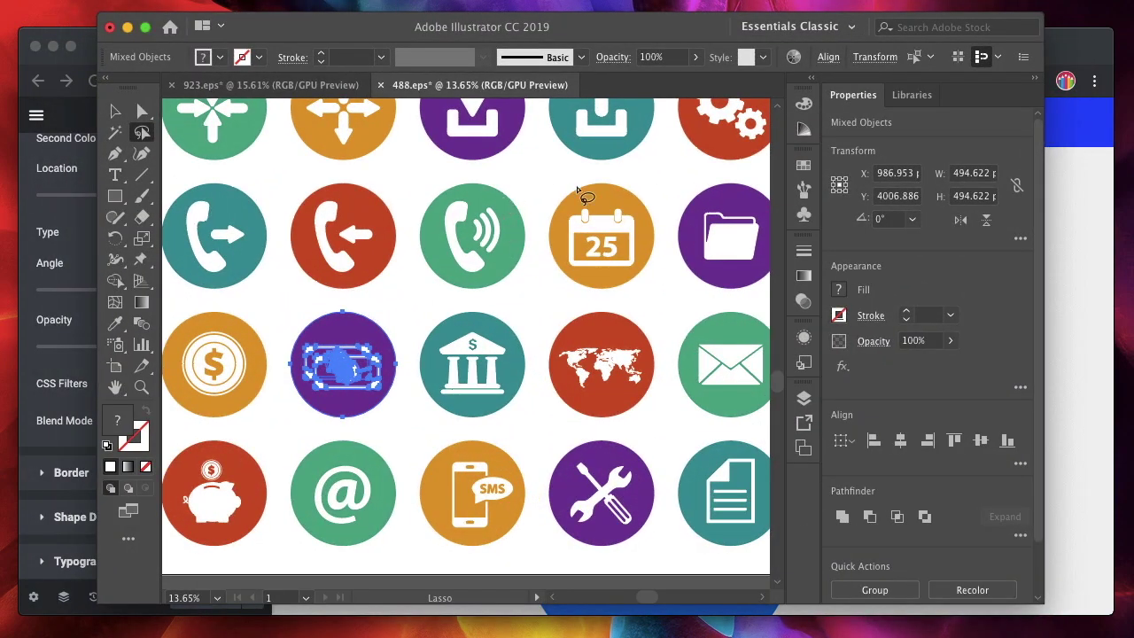
{"action": "mouse_move", "coordinate": [648, 182]}
{"action": "left_mouse_down"}
{"action": "mouse_move", "coordinate": [538, 189]}
{"action": "mouse_move", "coordinate": [572, 285]}
{"action": "mouse_move", "coordinate": [656, 270]}
{"action": "mouse_move", "coordinate": [642, 183]}
{"action": "left_mouse_up"}
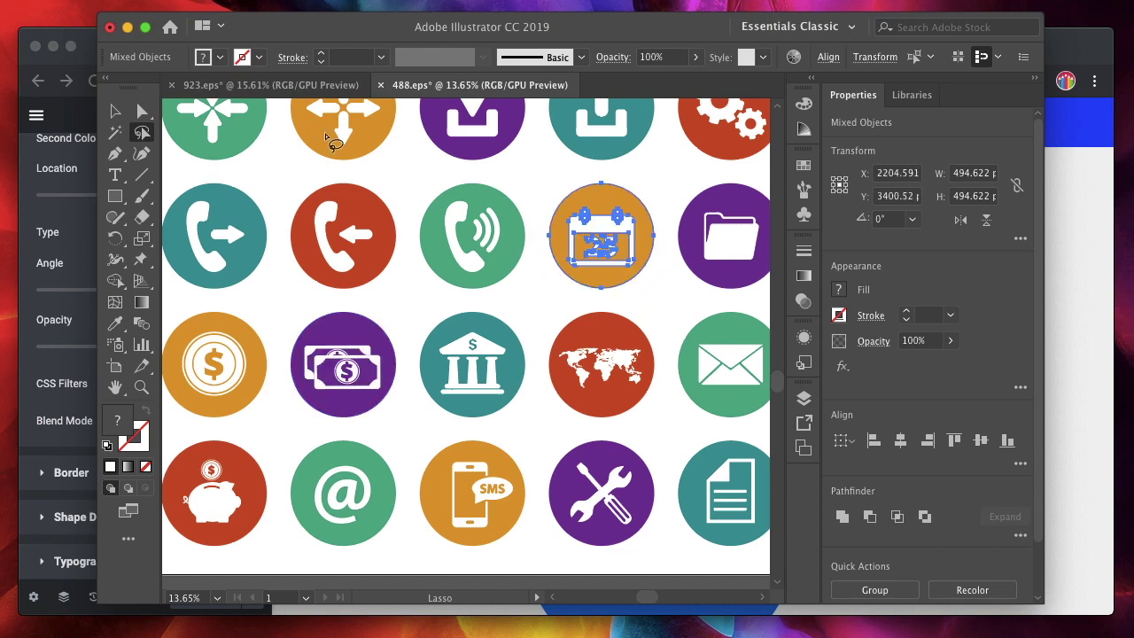
Export the selected calendar icon as an SVG asset with the prefix cuteicon4.
{"action": "left_click", "coordinate": [120, 0]}
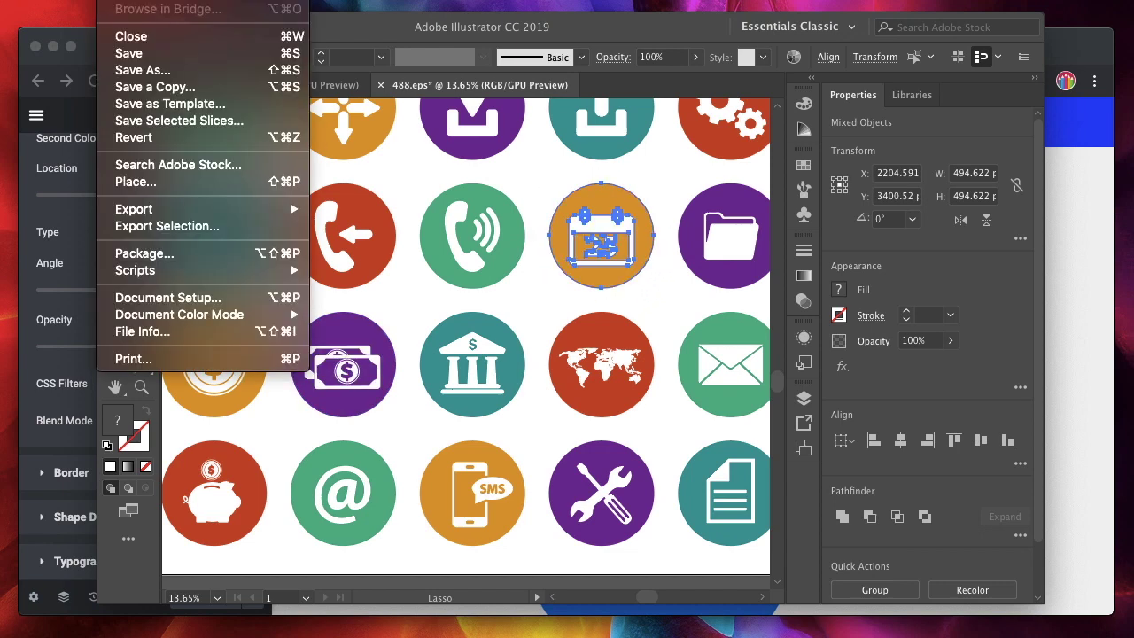
{"action": "left_click", "coordinate": [168, 229]}
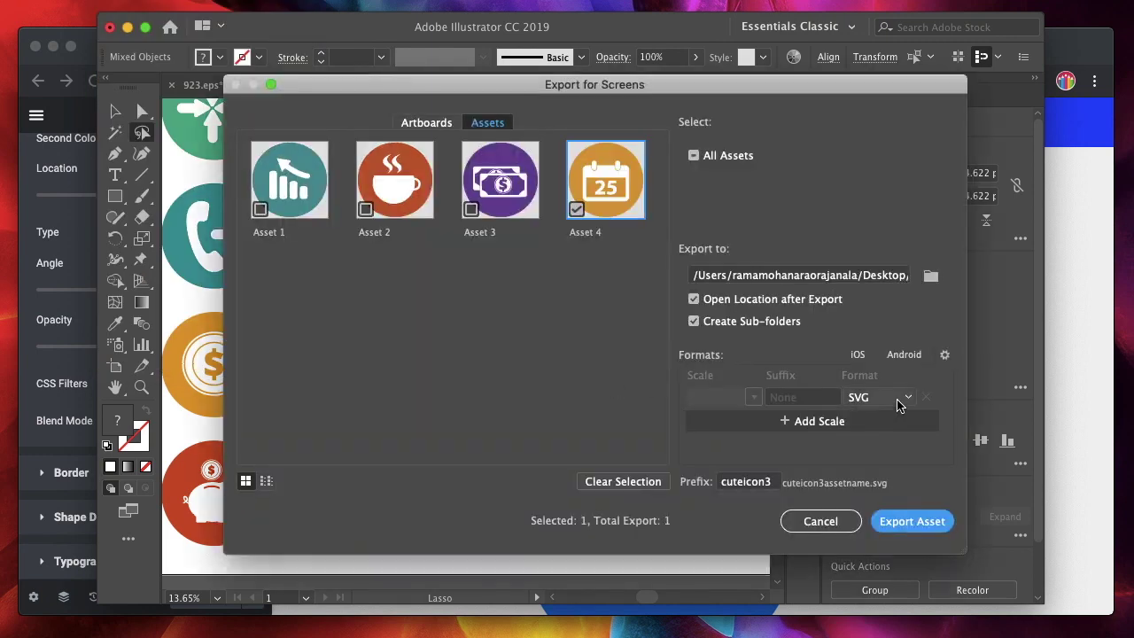
{"action": "left_click", "coordinate": [764, 487]}
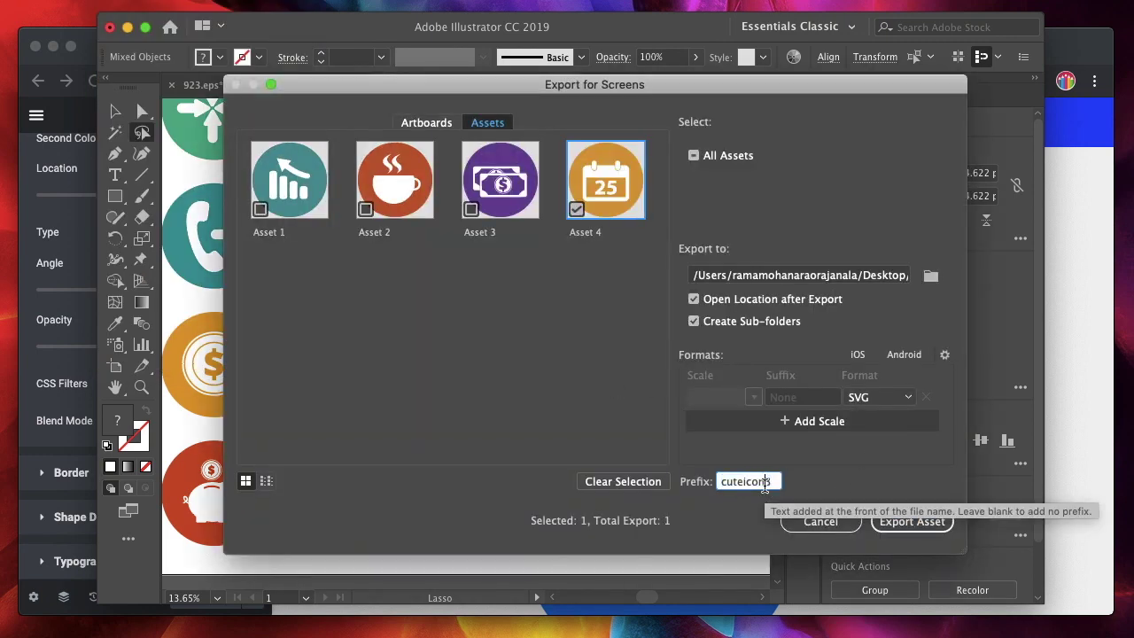
{"action": "type", "text": "4"}
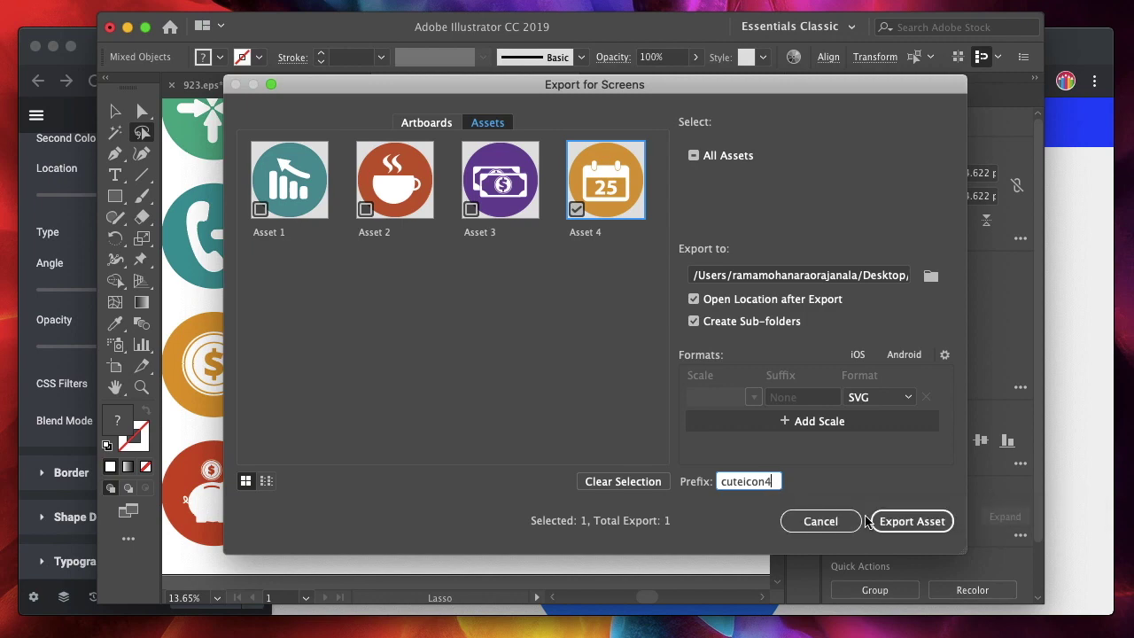
{"action": "left_click", "coordinate": [891, 524]}
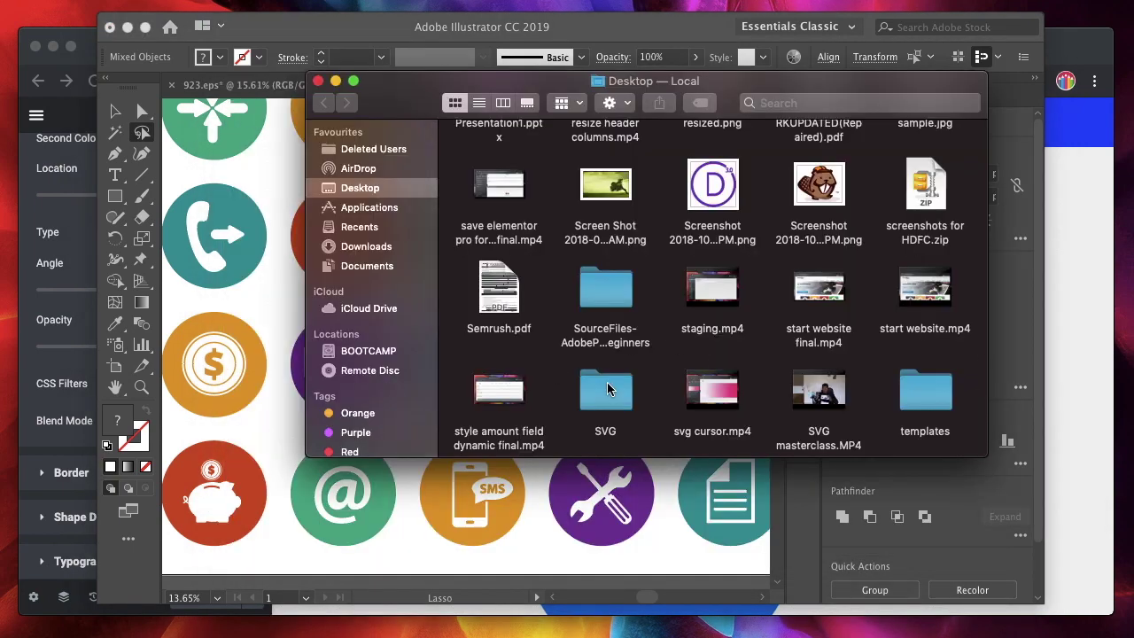
Open cuteicon4Asset 4.svg from the desktop's SVG folder in Atom and minimize the Finder and Illustrator windows.
{"action": "left_click", "coordinate": [607, 390]}
{"action": "double_click", "coordinate": [607, 390]}
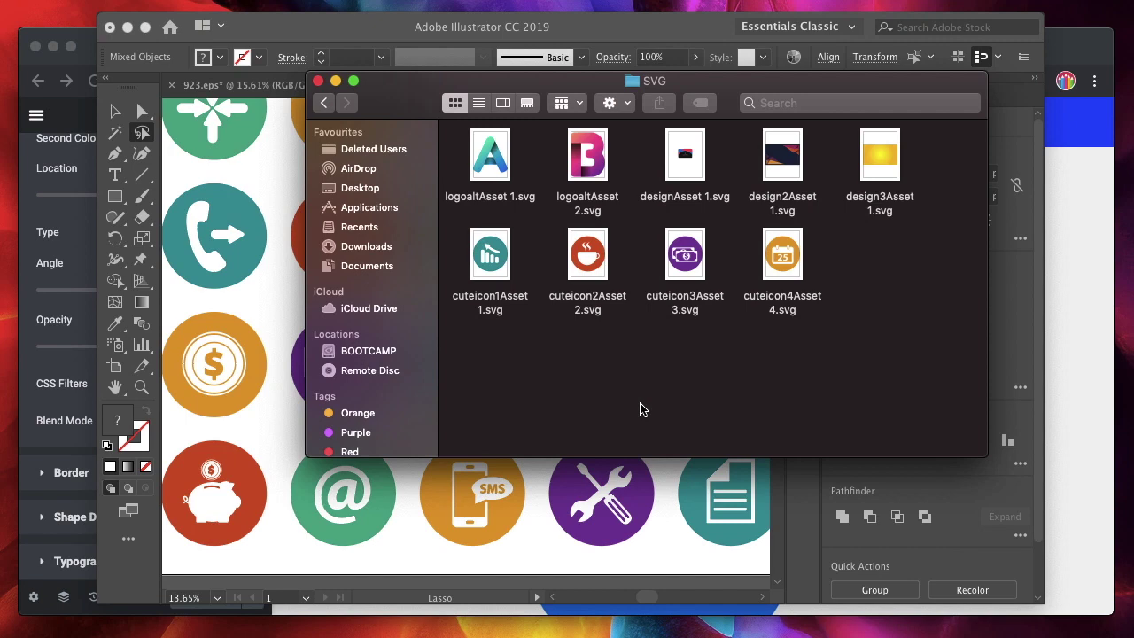
{"action": "left_click", "coordinate": [788, 250]}
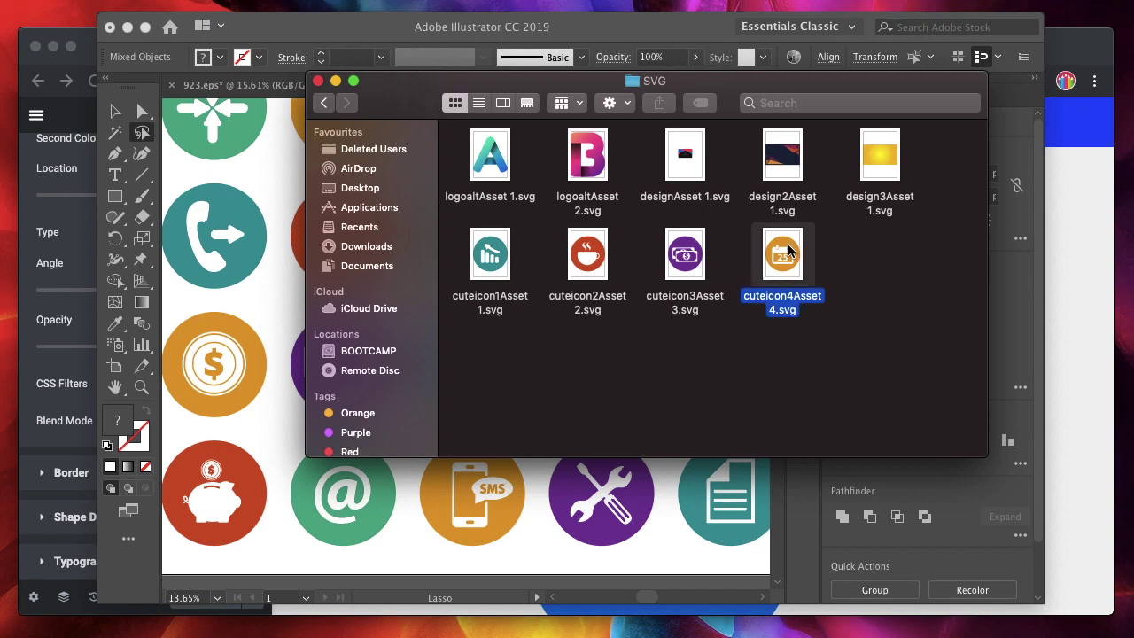
{"action": "right_click", "coordinate": [788, 250]}
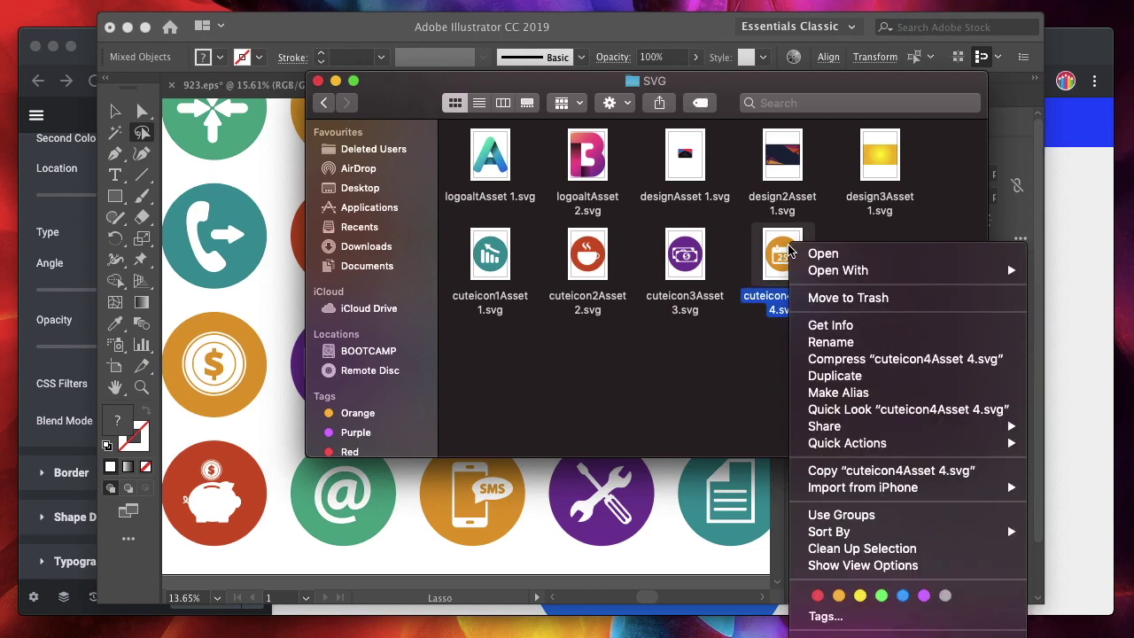
{"action": "mouse_move", "coordinate": [840, 272]}
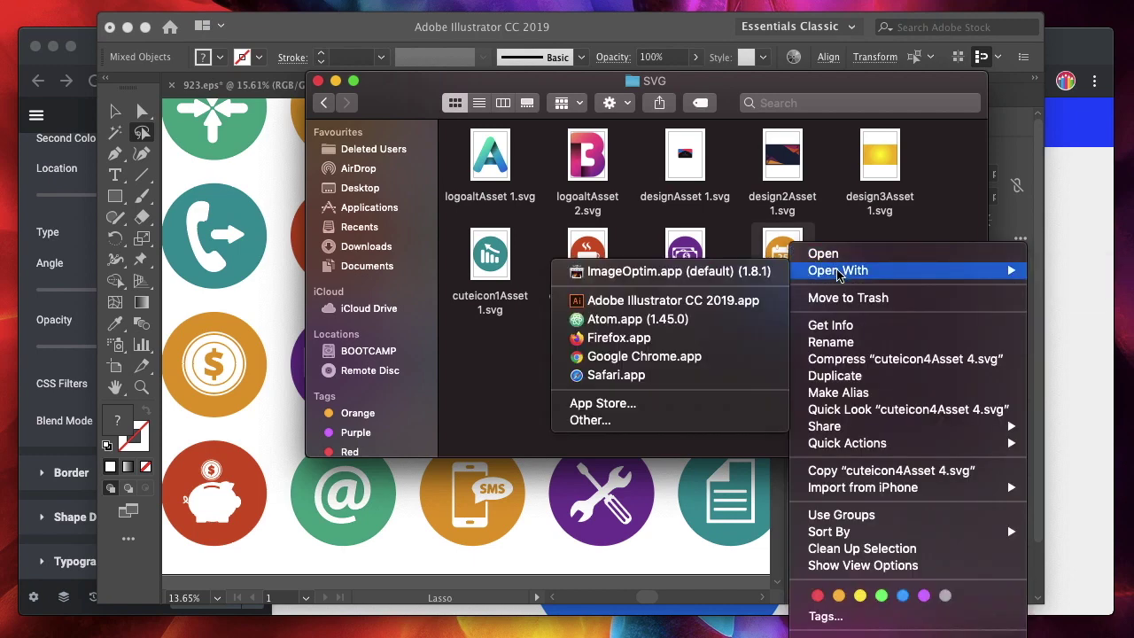
{"action": "left_click", "coordinate": [679, 321]}
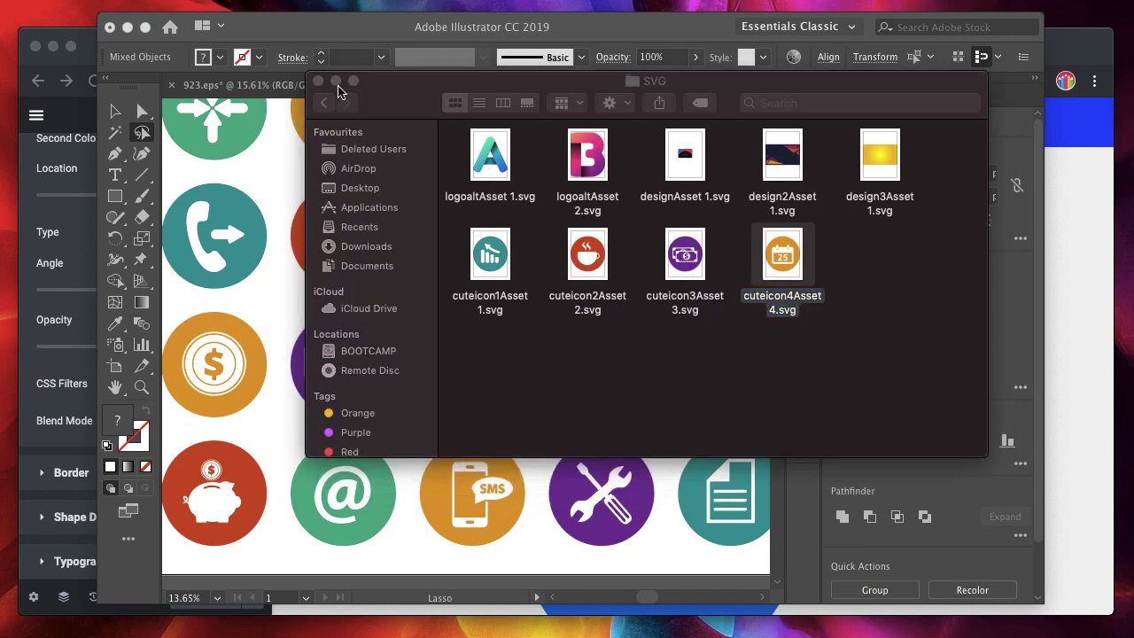
{"action": "left_click", "coordinate": [335, 82]}
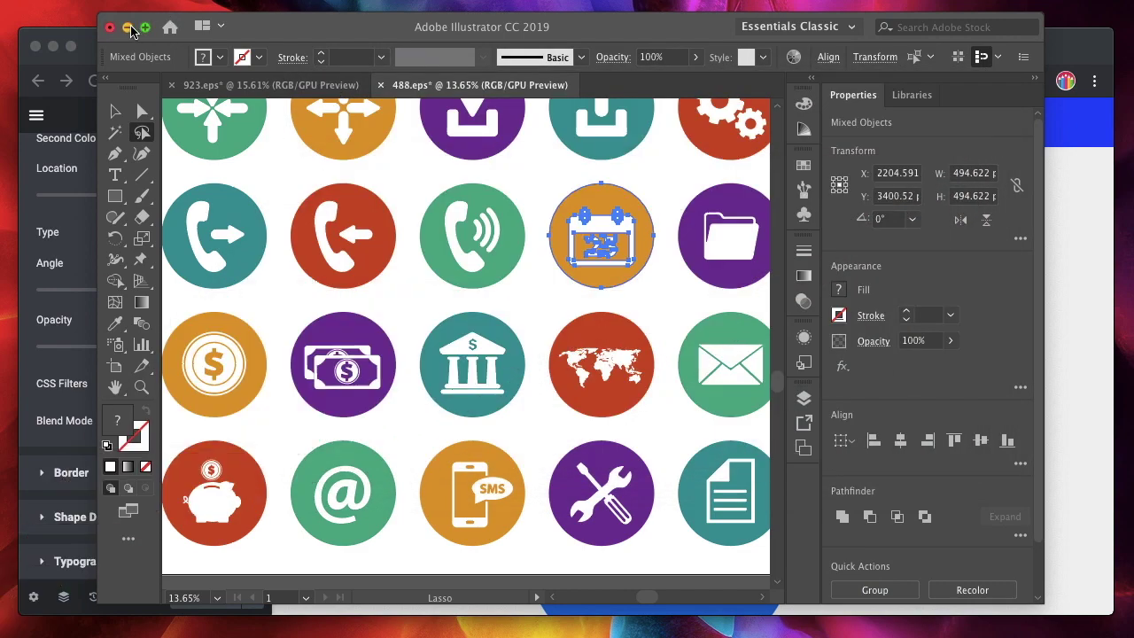
{"action": "left_click", "coordinate": [128, 28]}
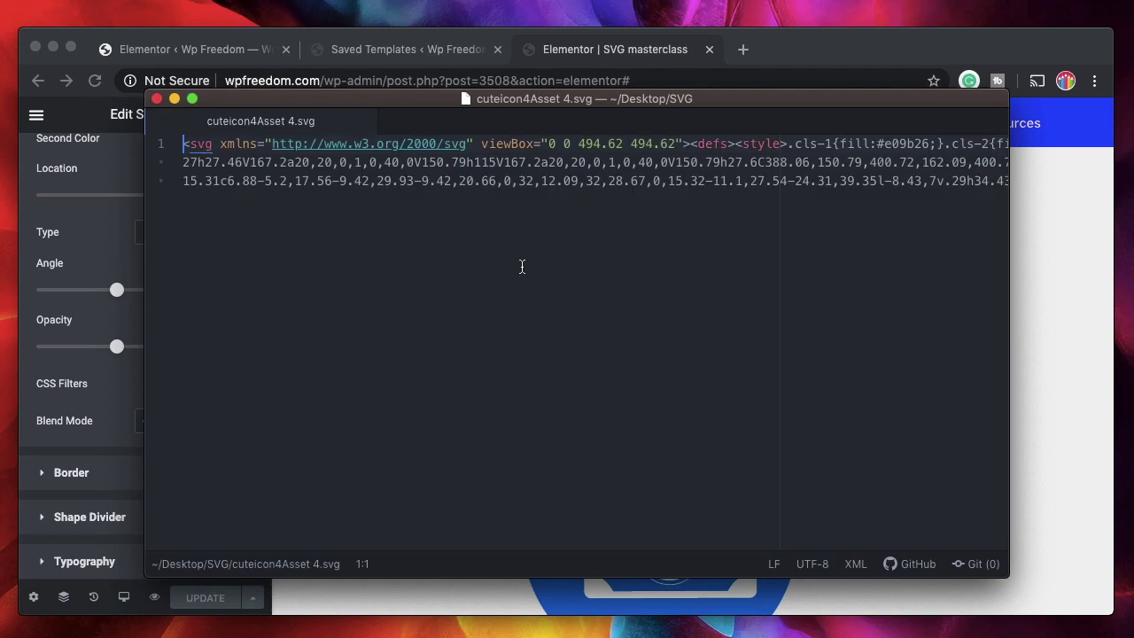
Look through the calendar icon's SVG code, select all of it, and minimize the Atom window.
{"action": "scroll", "coordinate": [587, 278], "scroll_direction": "right", "scroll_amount": 15}
{"action": "scroll", "coordinate": [587, 277], "scroll_direction": "left", "scroll_amount": 10}
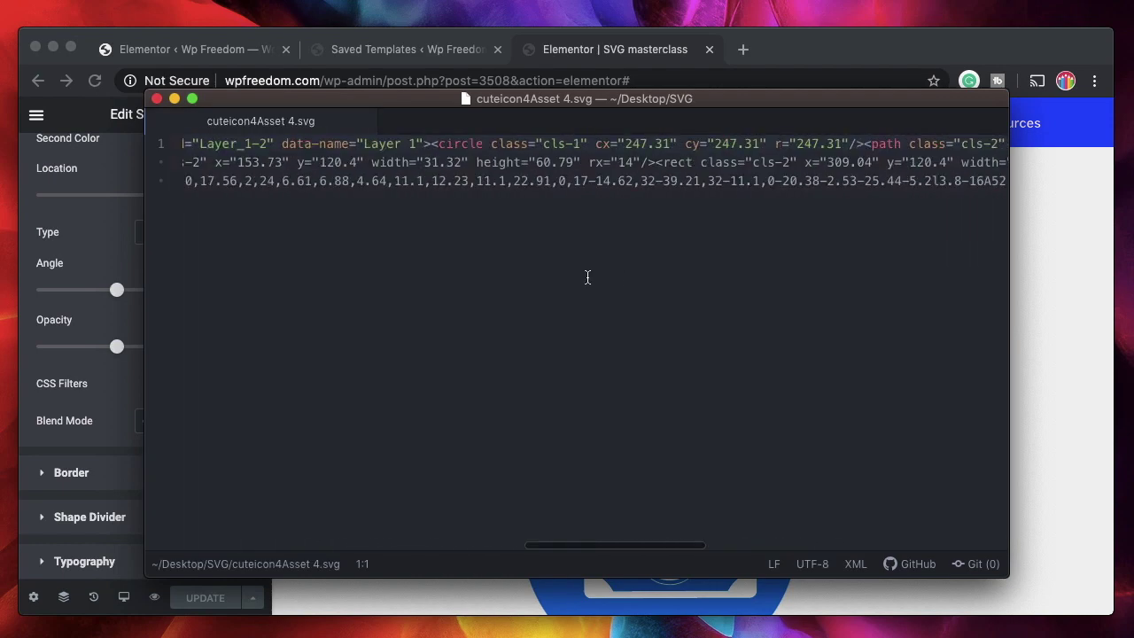
{"action": "scroll", "coordinate": [587, 278], "scroll_direction": "left", "scroll_amount": 10}
{"action": "left_click", "coordinate": [573, 309]}
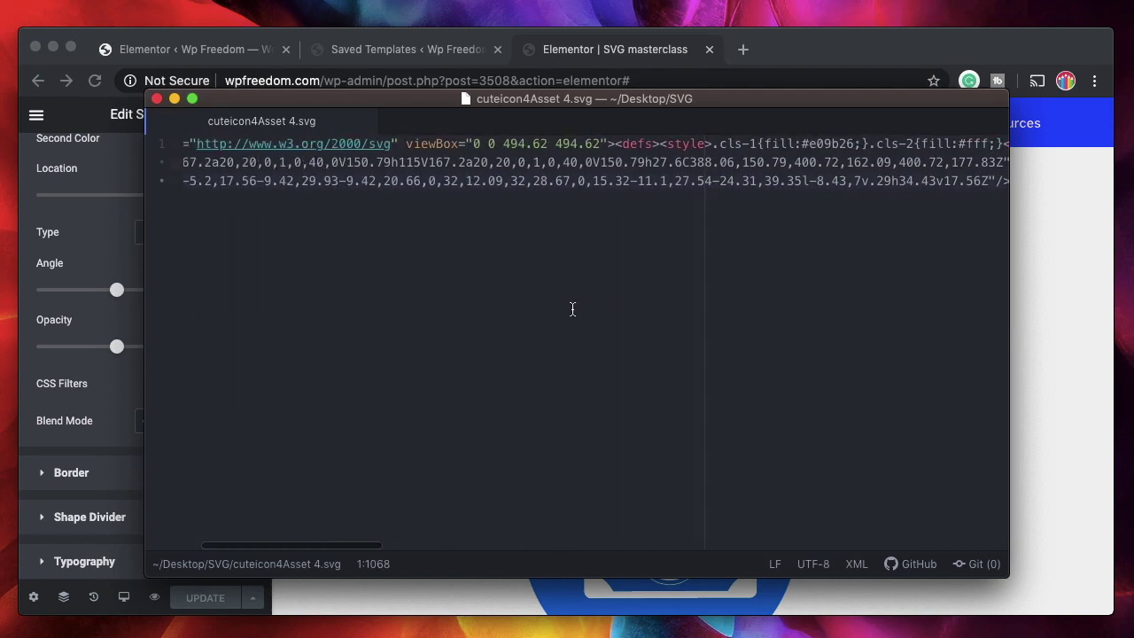
{"action": "key", "text": "super+a"}
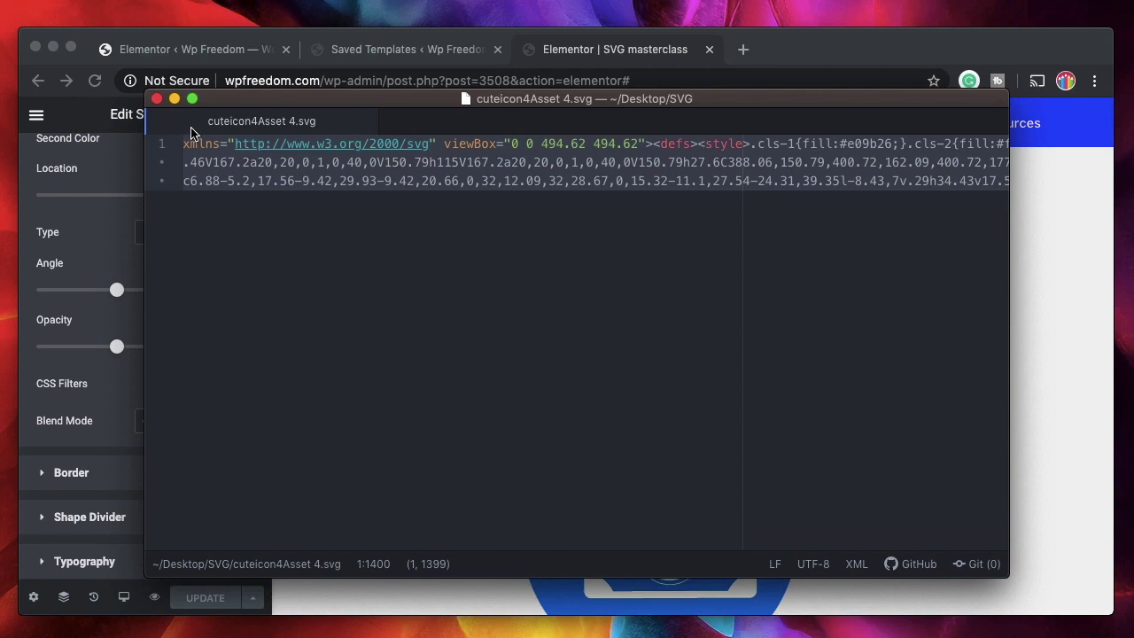
{"action": "left_click", "coordinate": [175, 98]}
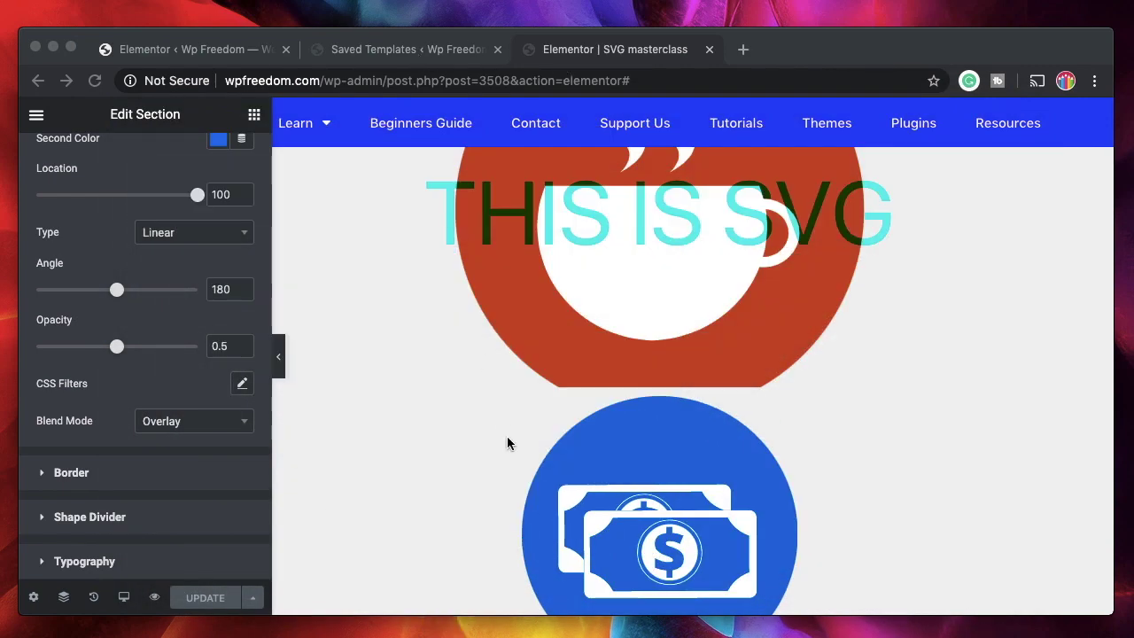
Add an HTML widget in the empty area at the page's end and paste the calendar icon's SVG code into it.
{"action": "scroll", "coordinate": [506, 436], "scroll_direction": "down", "scroll_amount": 10}
{"action": "scroll", "coordinate": [506, 436], "scroll_direction": "up", "scroll_amount": 4}
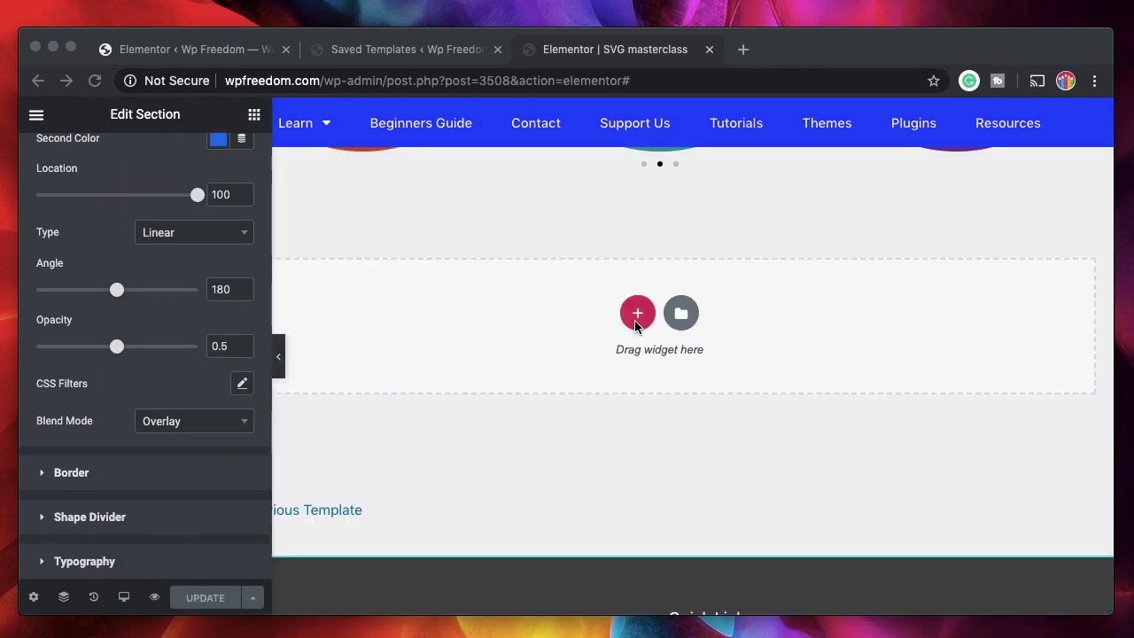
{"action": "left_click", "coordinate": [636, 326]}
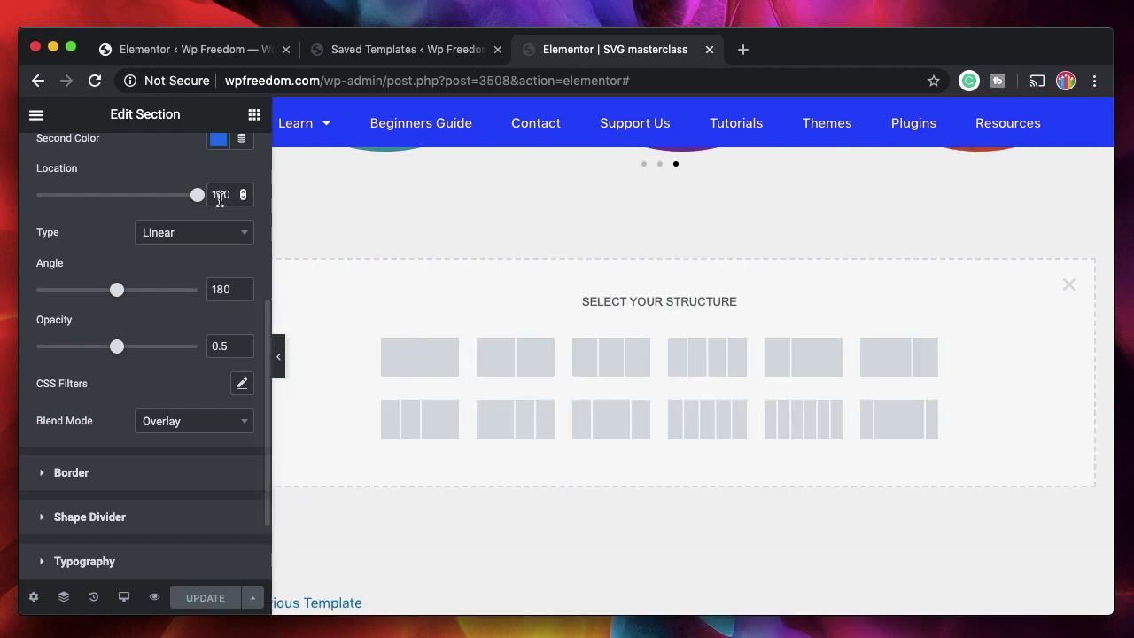
{"action": "scroll", "coordinate": [151, 387], "scroll_direction": "up", "scroll_amount": 5}
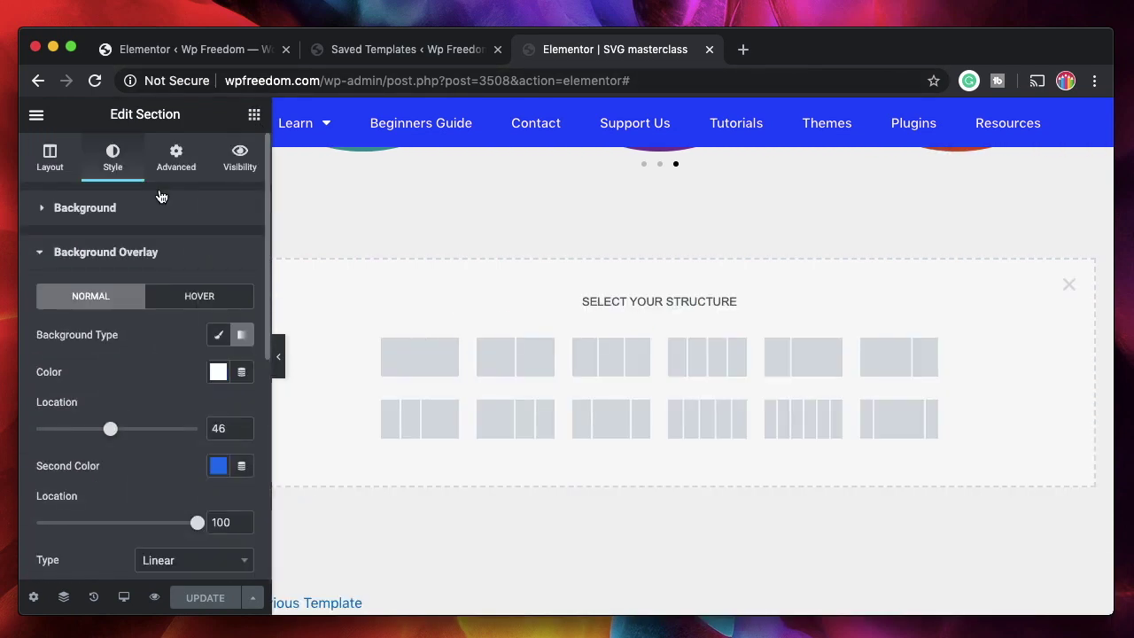
{"action": "left_click", "coordinate": [151, 187]}
{"action": "type", "text": "html"}
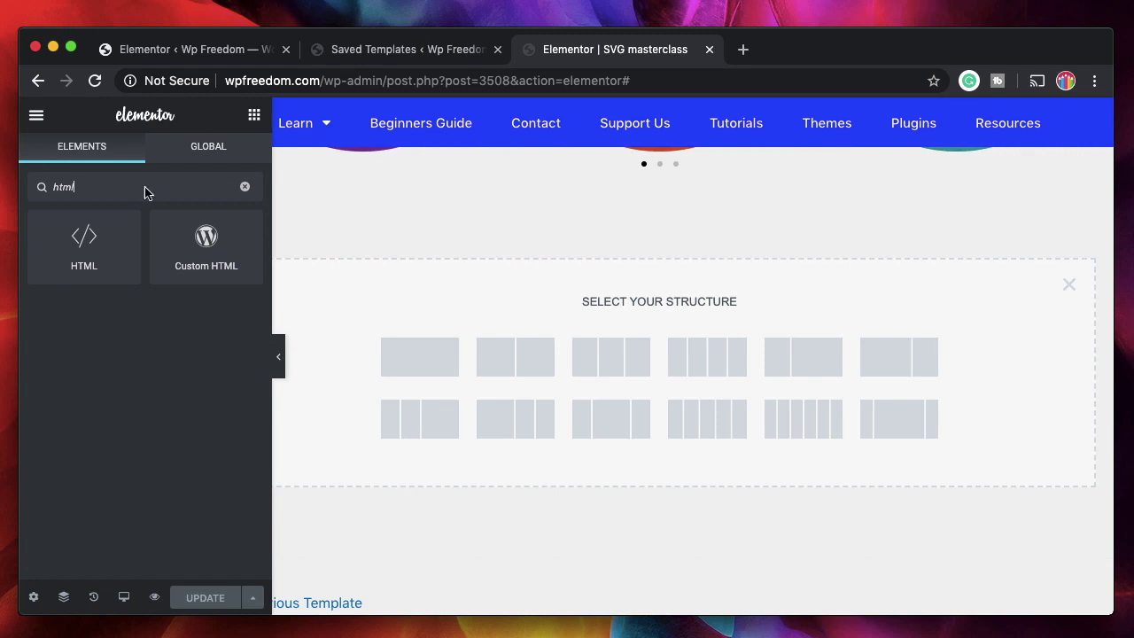
{"action": "left_click_drag", "start_coordinate": [82, 254], "coordinate": [636, 338]}
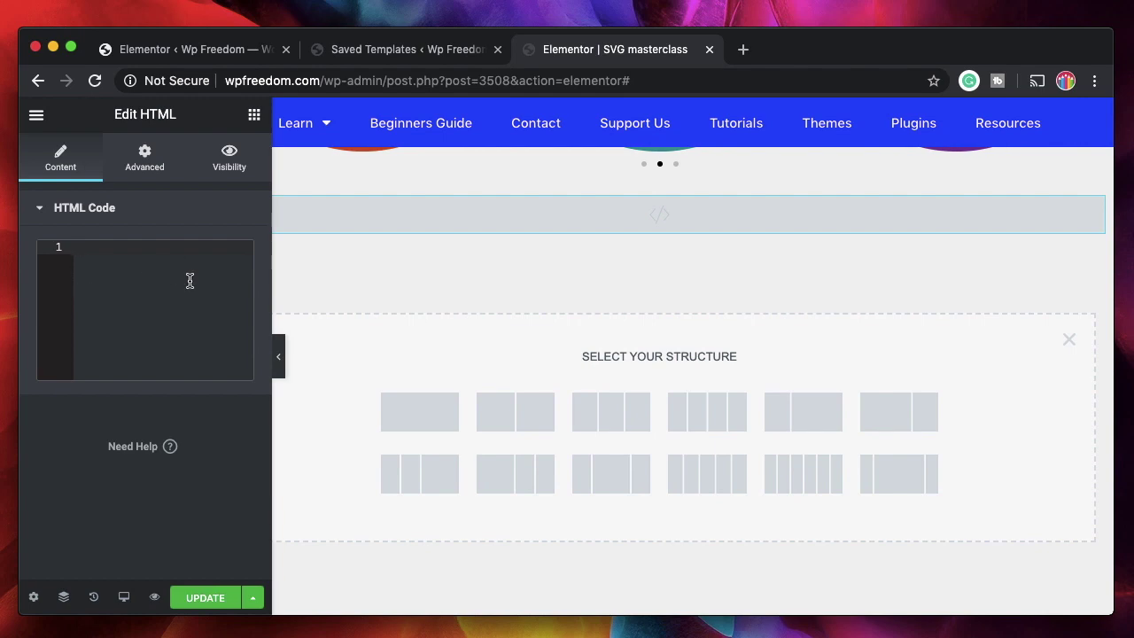
{"action": "key", "text": "super+v"}
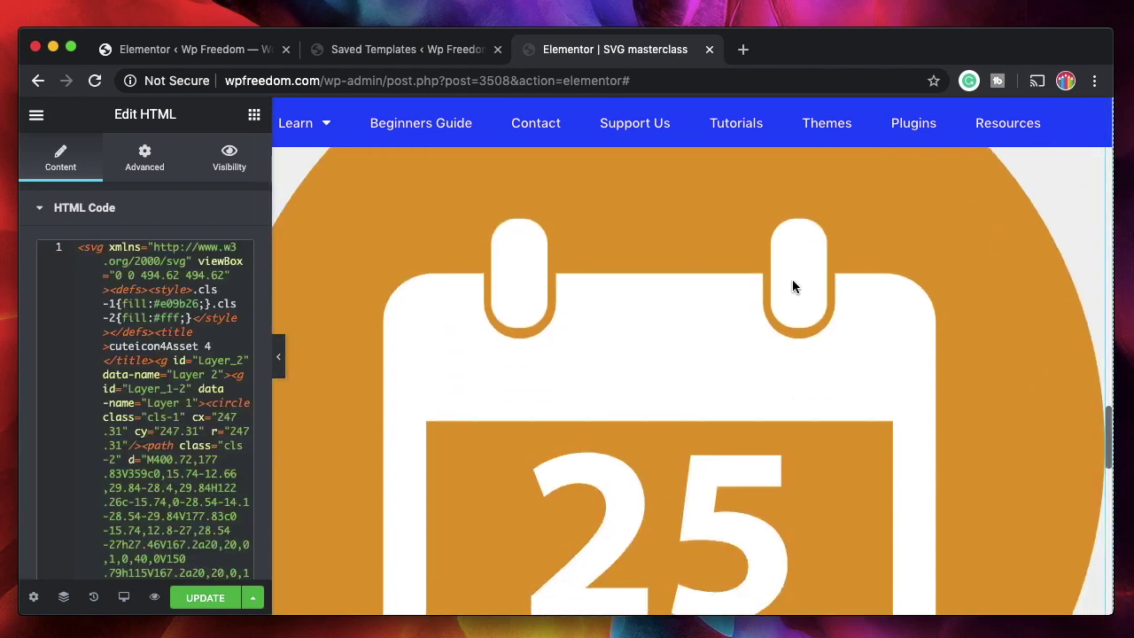
Look over the rendered calendar icon and its code in the HTML widget, and undo adding the widget.
{"action": "scroll", "coordinate": [700, 470], "scroll_direction": "down", "scroll_amount": 3}
{"action": "scroll", "coordinate": [701, 352], "scroll_direction": "up", "scroll_amount": 5}
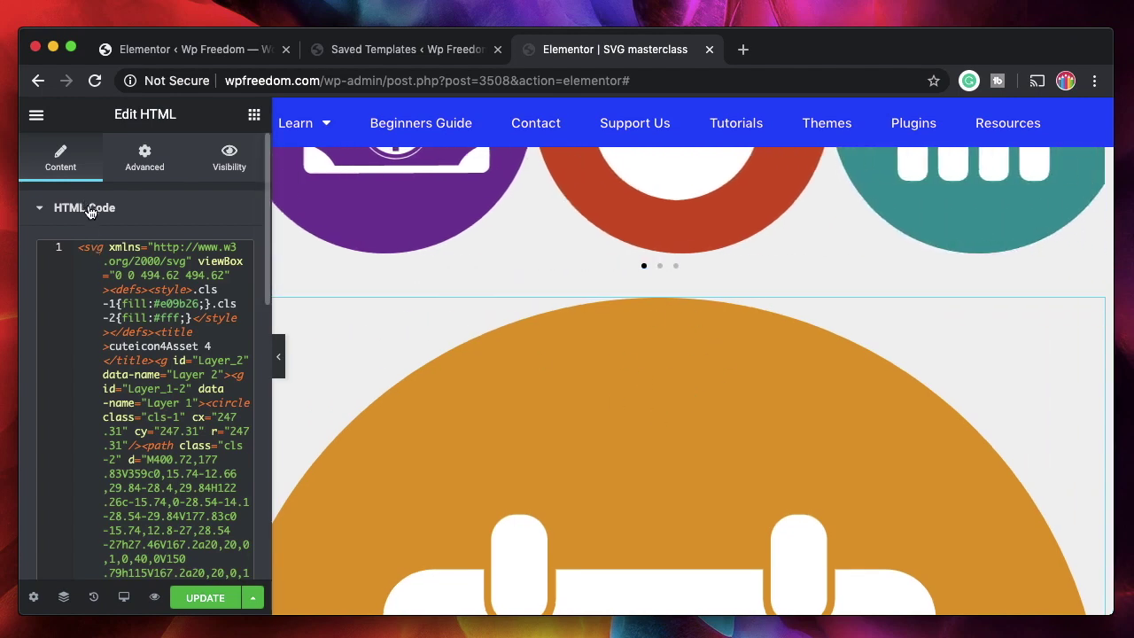
{"action": "scroll", "coordinate": [810, 411], "scroll_direction": "down", "scroll_amount": 2}
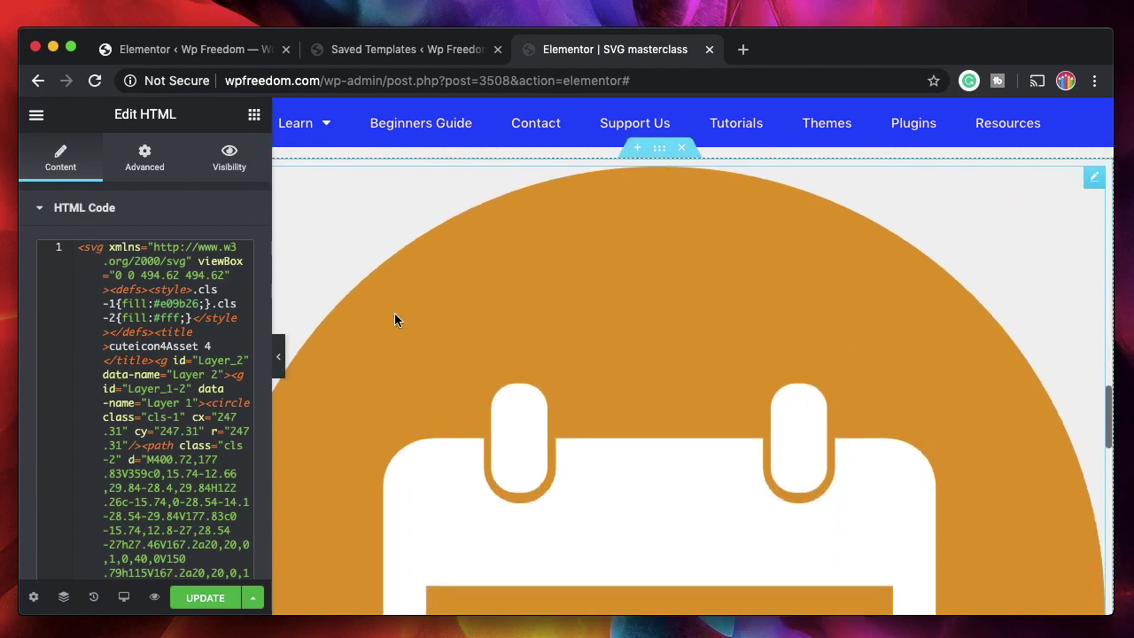
{"action": "scroll", "coordinate": [168, 435], "scroll_direction": "down", "scroll_amount": 5}
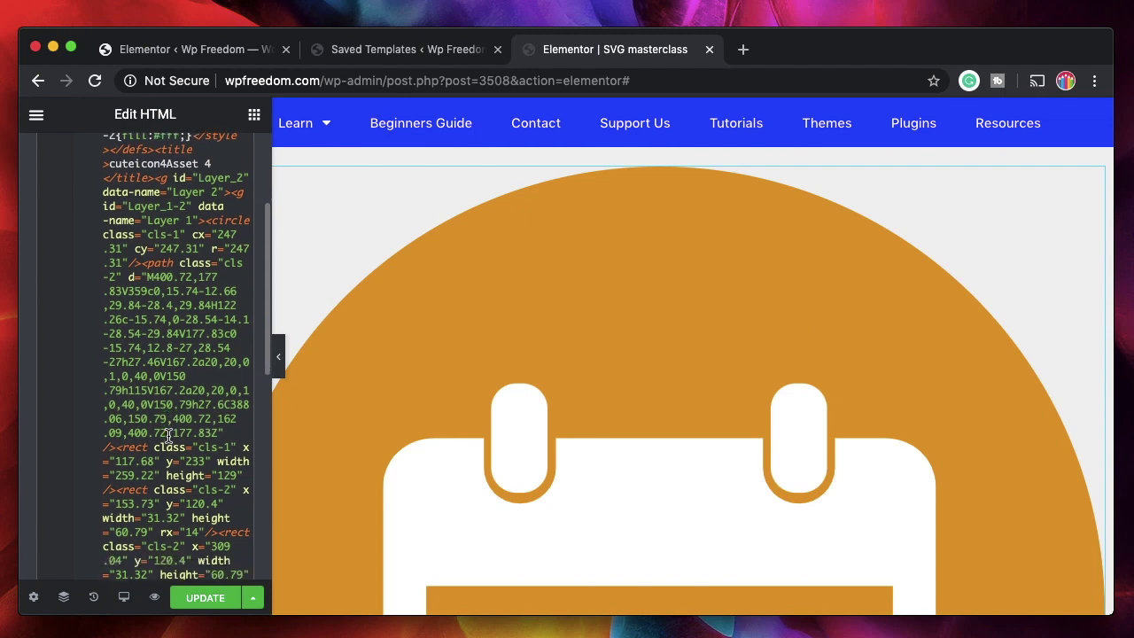
{"action": "scroll", "coordinate": [168, 435], "scroll_direction": "down", "scroll_amount": 15}
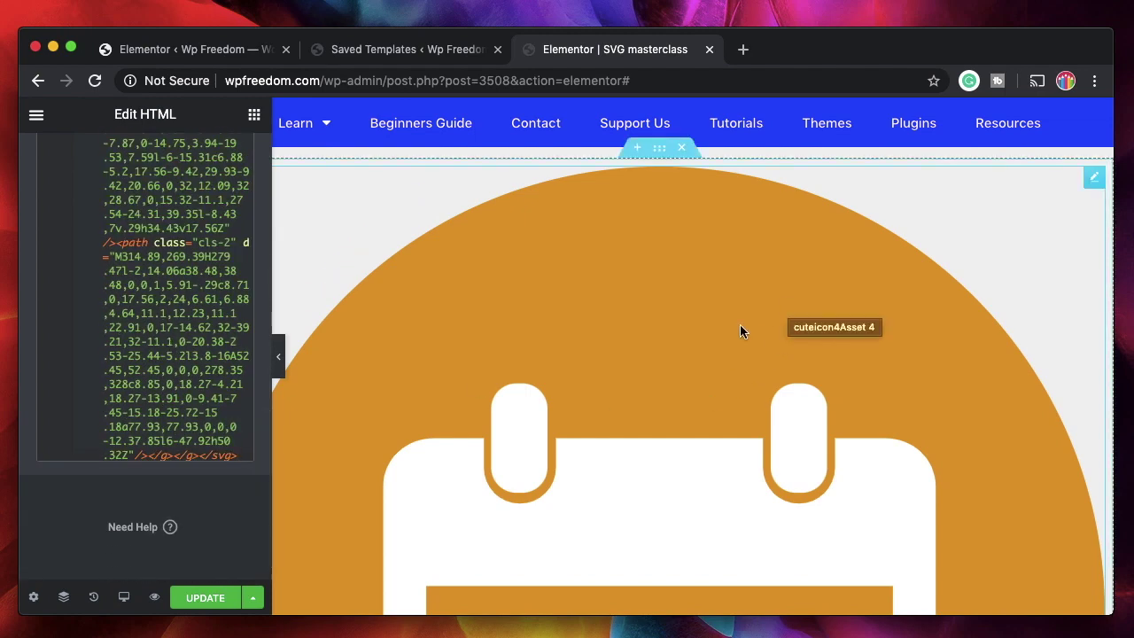
{"action": "scroll", "coordinate": [727, 367], "scroll_direction": "down", "scroll_amount": 5}
{"action": "scroll", "coordinate": [727, 367], "scroll_direction": "up", "scroll_amount": 6}
{"action": "scroll", "coordinate": [727, 366], "scroll_direction": "up", "scroll_amount": 3}
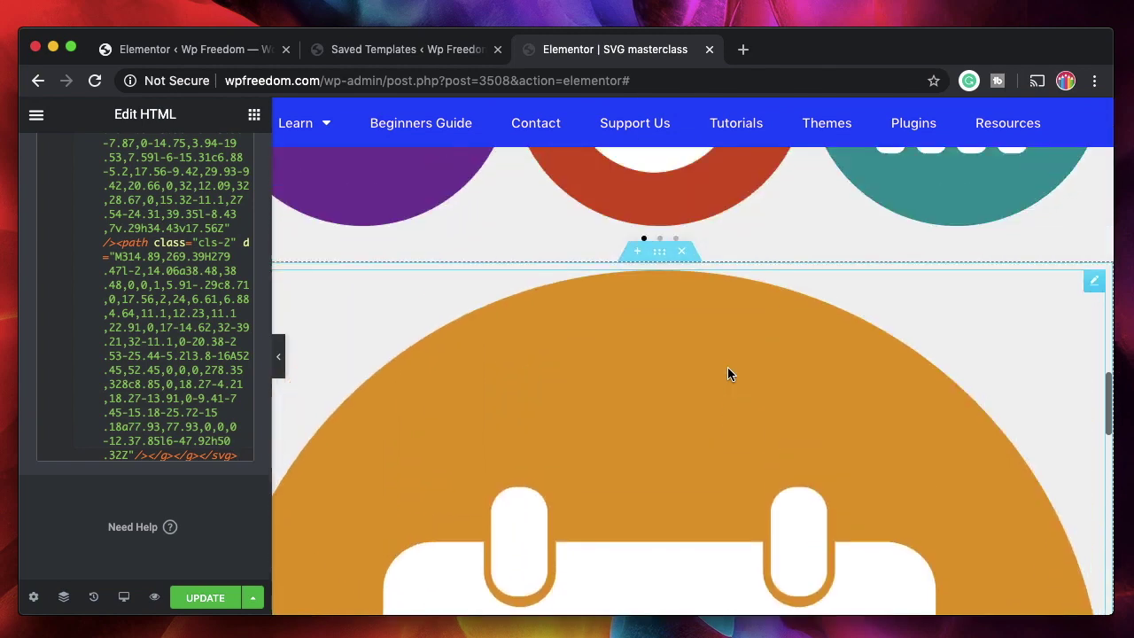
{"action": "key", "text": "super+z"}
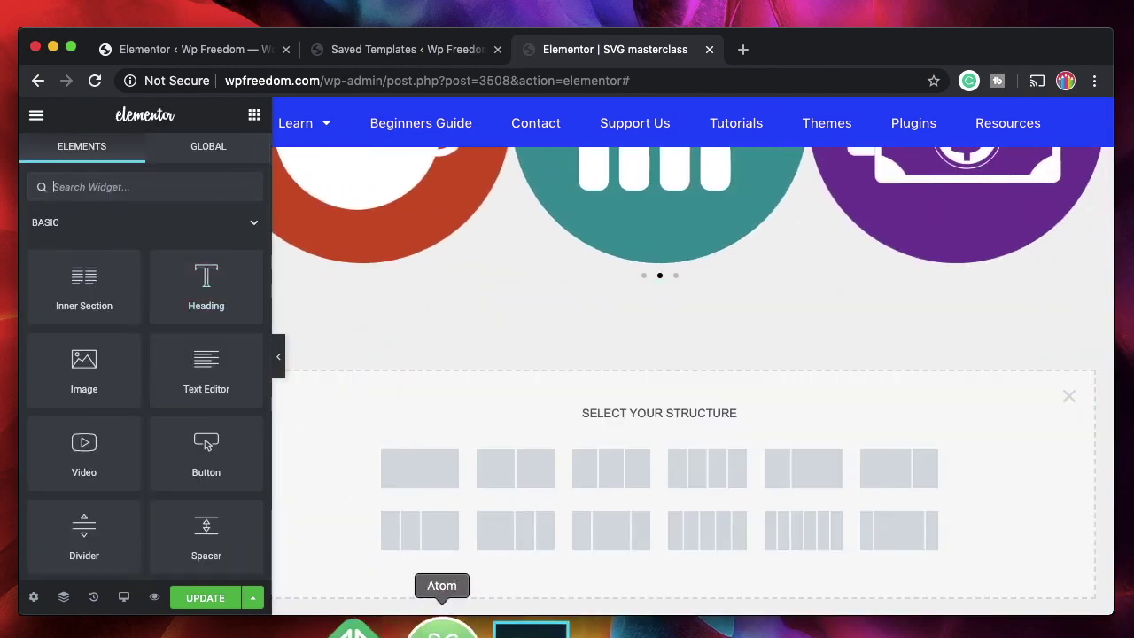
Switch to Atom, look through the SVG code of cuteicon4Asset 4.svg from start to end, and minimize its window.
{"action": "left_click", "coordinate": [442, 626]}
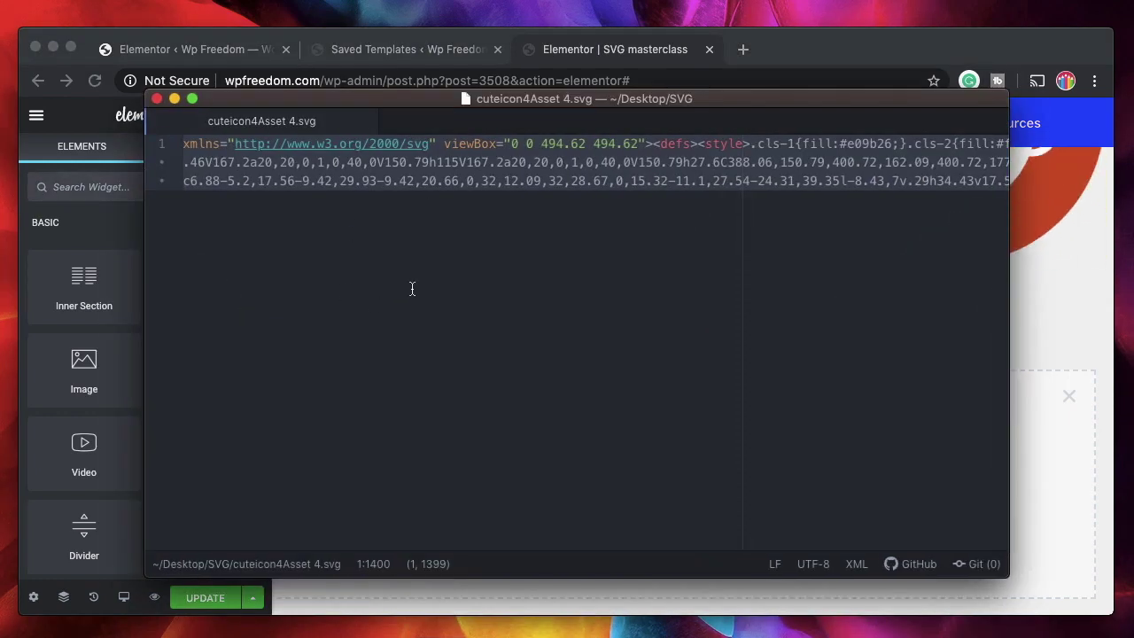
{"action": "left_click", "coordinate": [412, 288]}
{"action": "scroll", "coordinate": [459, 245], "scroll_direction": "right", "scroll_amount": 5}
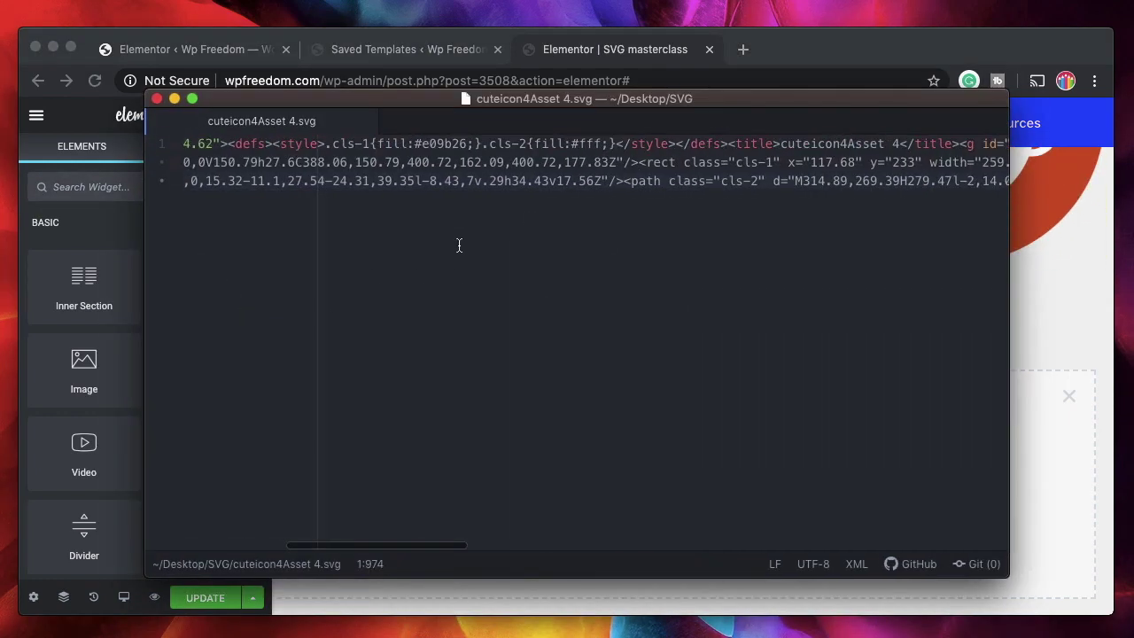
{"action": "scroll", "coordinate": [458, 246], "scroll_direction": "left", "scroll_amount": 6}
{"action": "scroll", "coordinate": [395, 227], "scroll_direction": "right", "scroll_amount": 15}
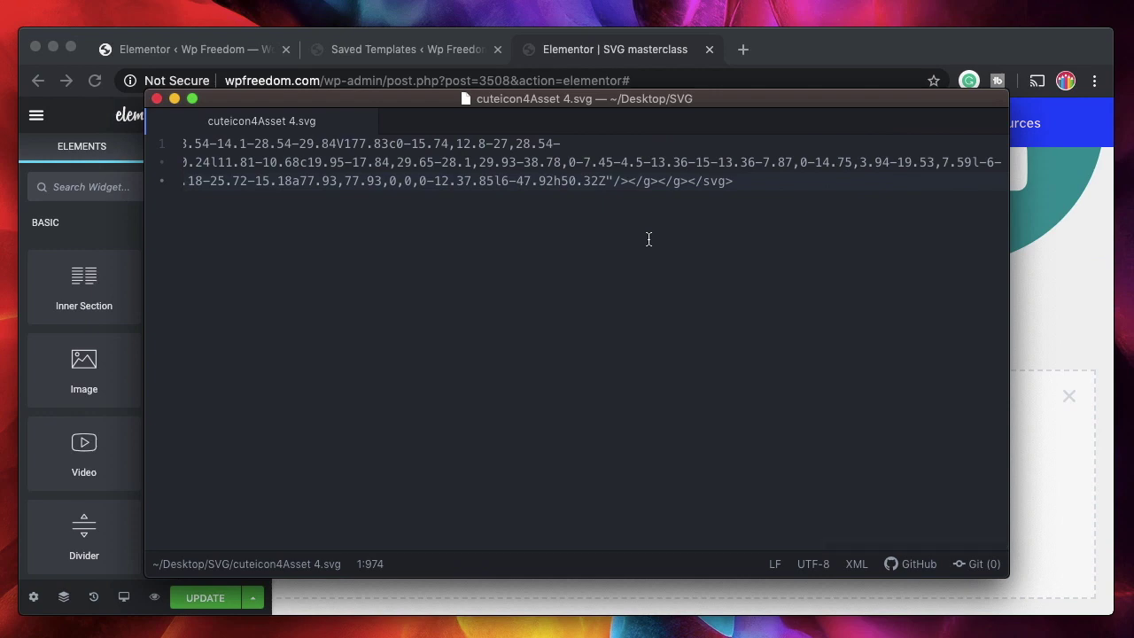
{"action": "scroll", "coordinate": [648, 239], "scroll_direction": "left", "scroll_amount": 15}
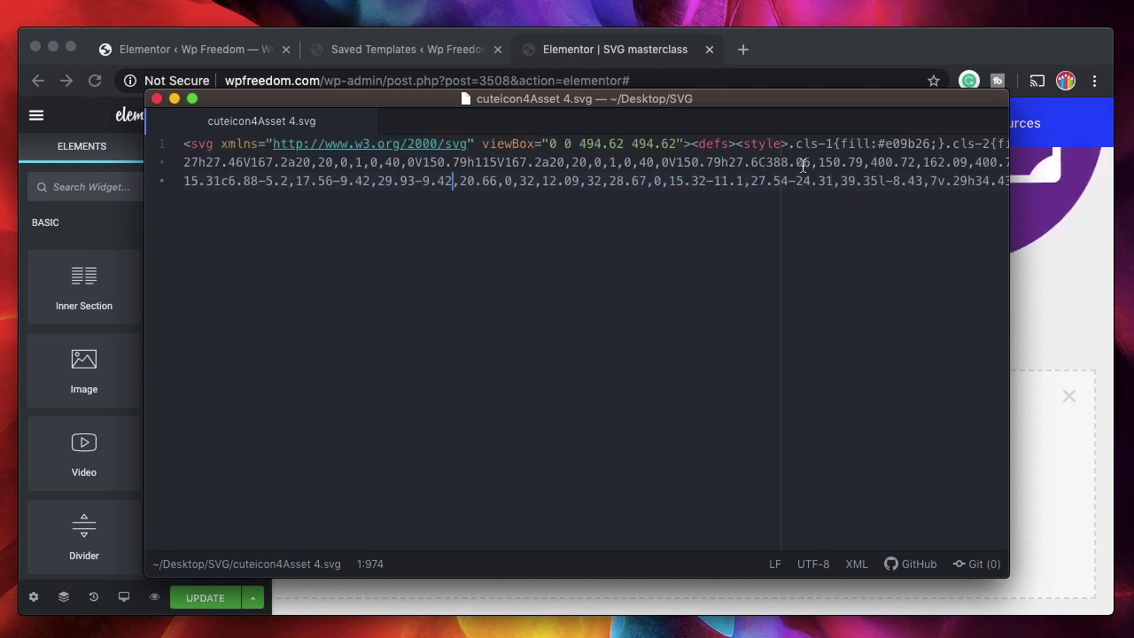
{"action": "scroll", "coordinate": [603, 239], "scroll_direction": "right", "scroll_amount": 10}
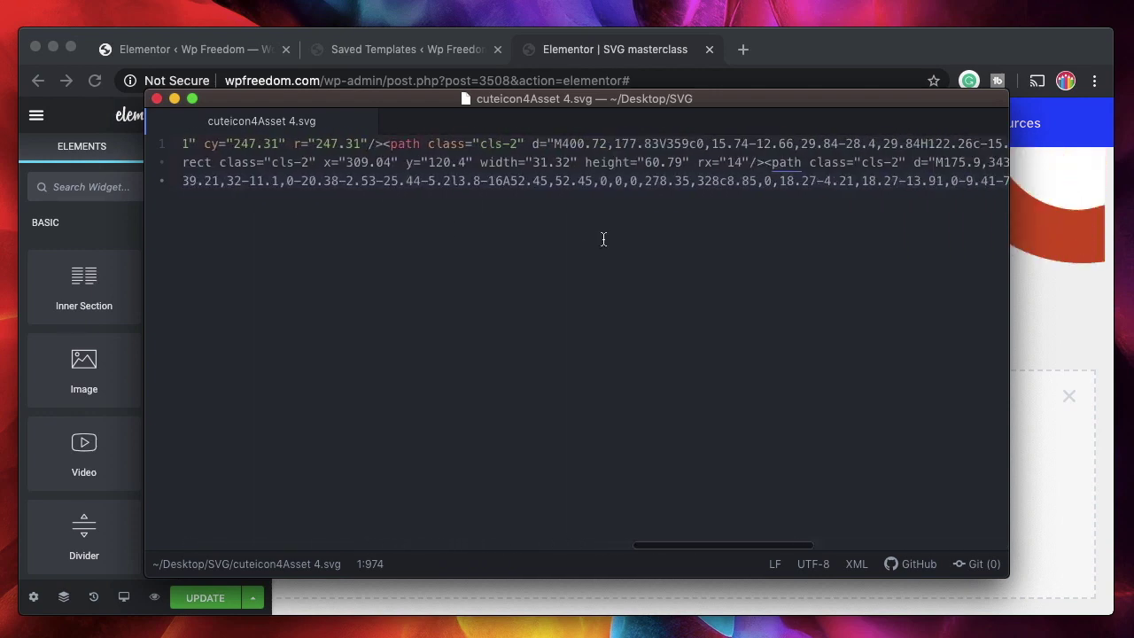
{"action": "left_click", "coordinate": [175, 100]}
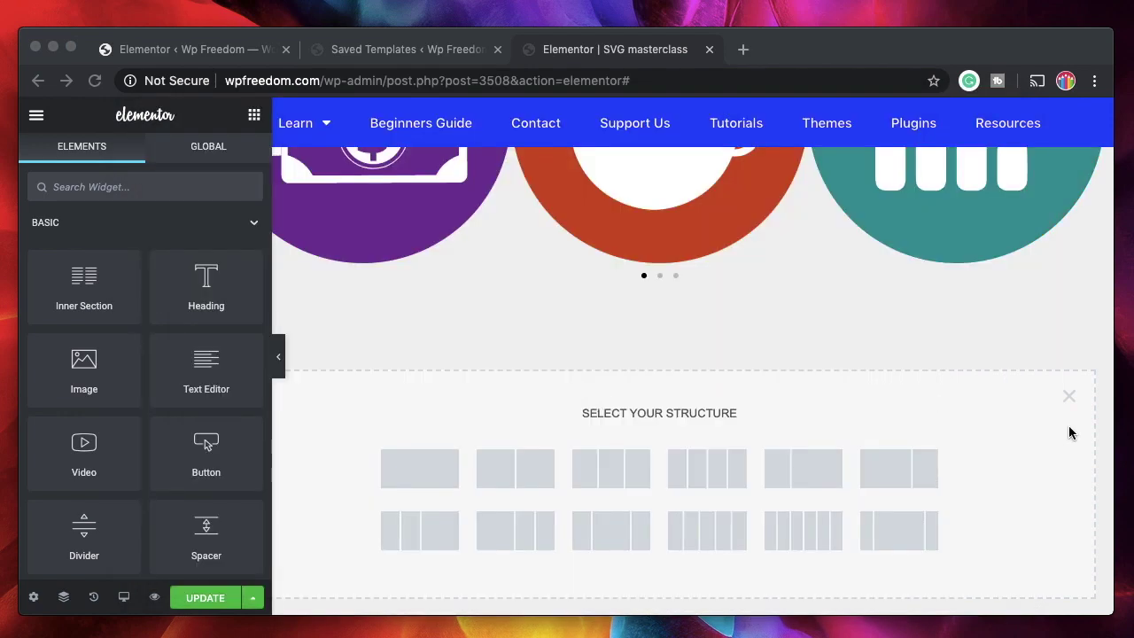
Close the section structure chooser below the carousel and return to the coffee cup section.
{"action": "left_click", "coordinate": [1069, 399]}
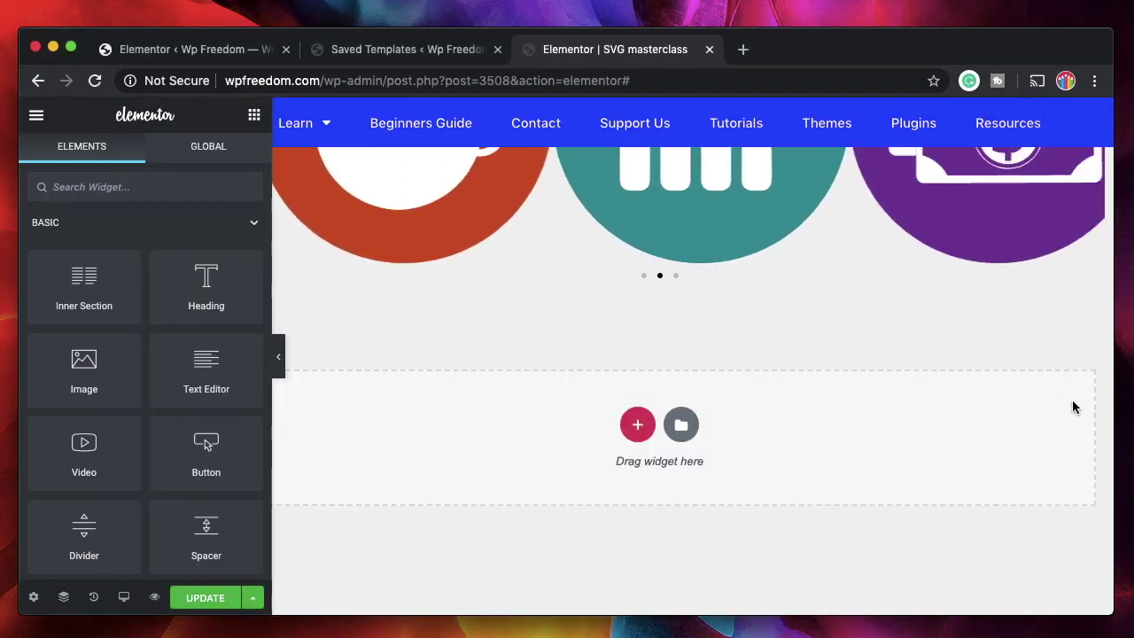
{"action": "scroll", "coordinate": [845, 400], "scroll_direction": "up", "scroll_amount": 5}
{"action": "scroll", "coordinate": [844, 401], "scroll_direction": "up", "scroll_amount": 5}
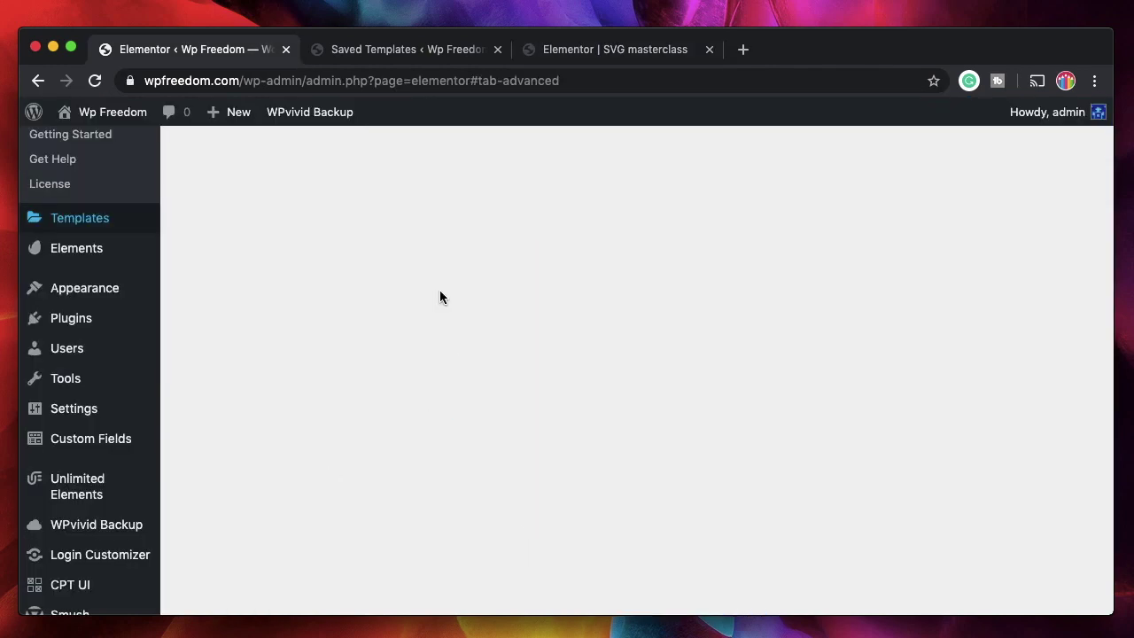
Open the theme Customizer from the WordPress admin's Elementor settings page.
{"action": "scroll", "coordinate": [118, 463], "scroll_direction": "down", "scroll_amount": 2}
{"action": "scroll", "coordinate": [116, 463], "scroll_direction": "up", "scroll_amount": 3}
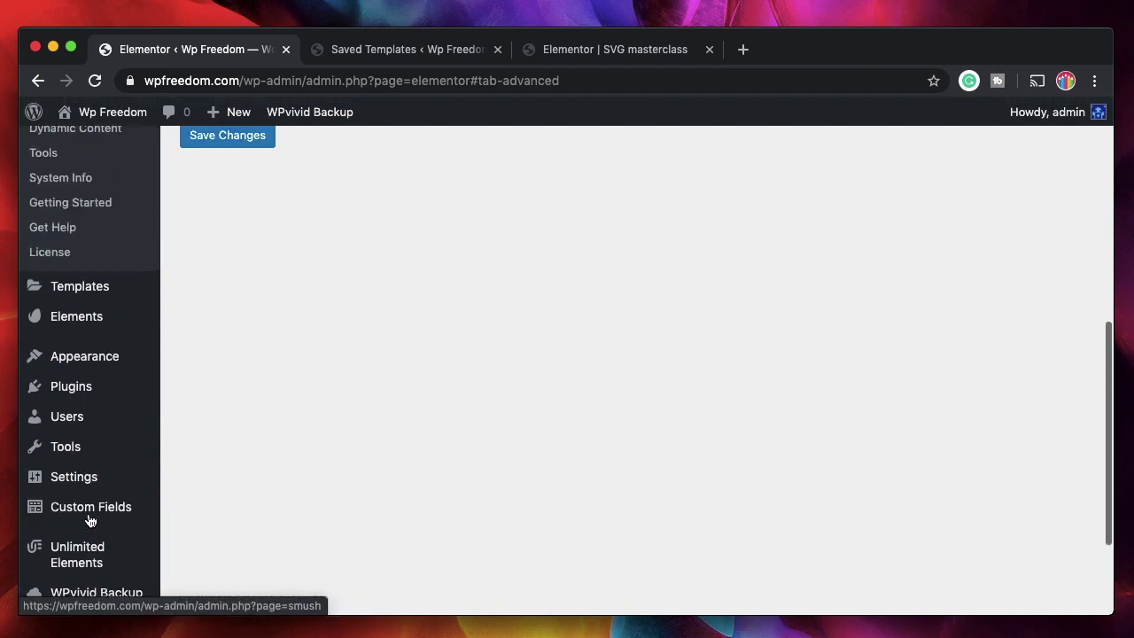
{"action": "scroll", "coordinate": [80, 316], "scroll_direction": "up", "scroll_amount": 3}
{"action": "scroll", "coordinate": [88, 270], "scroll_direction": "up", "scroll_amount": 2}
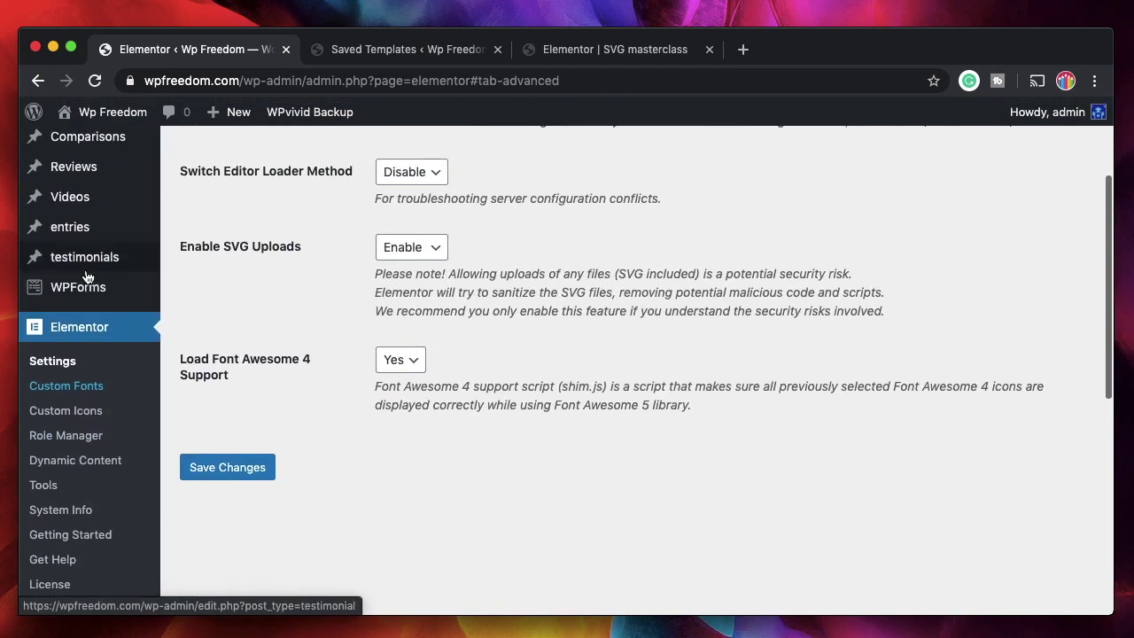
{"action": "scroll", "coordinate": [133, 266], "scroll_direction": "down", "scroll_amount": 5}
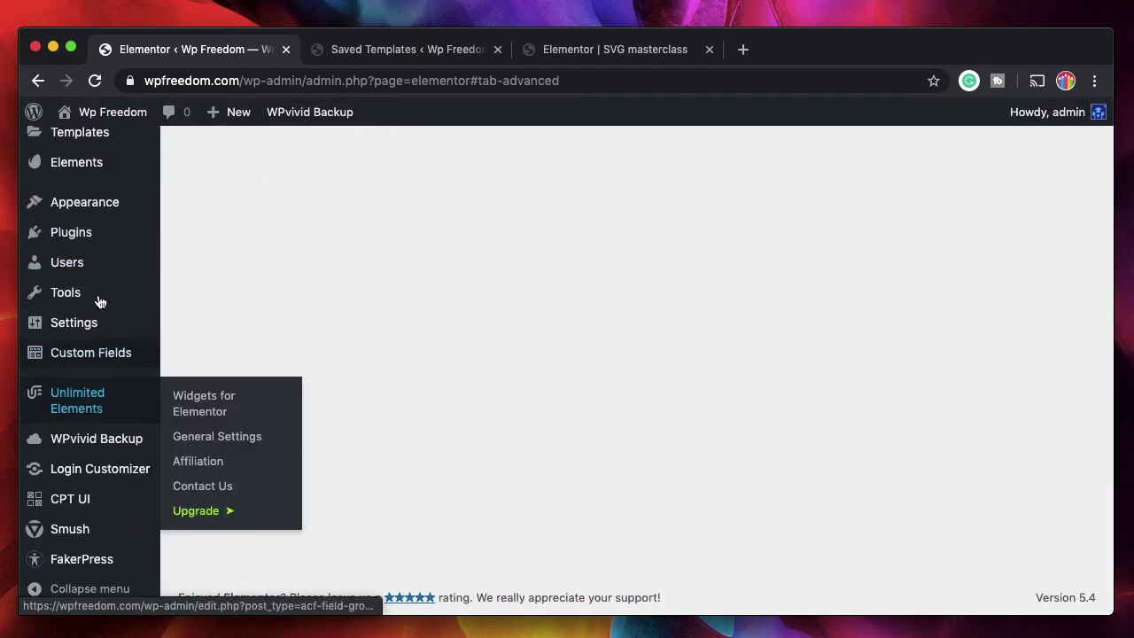
{"action": "mouse_move", "coordinate": [89, 208]}
{"action": "left_click", "coordinate": [202, 232]}
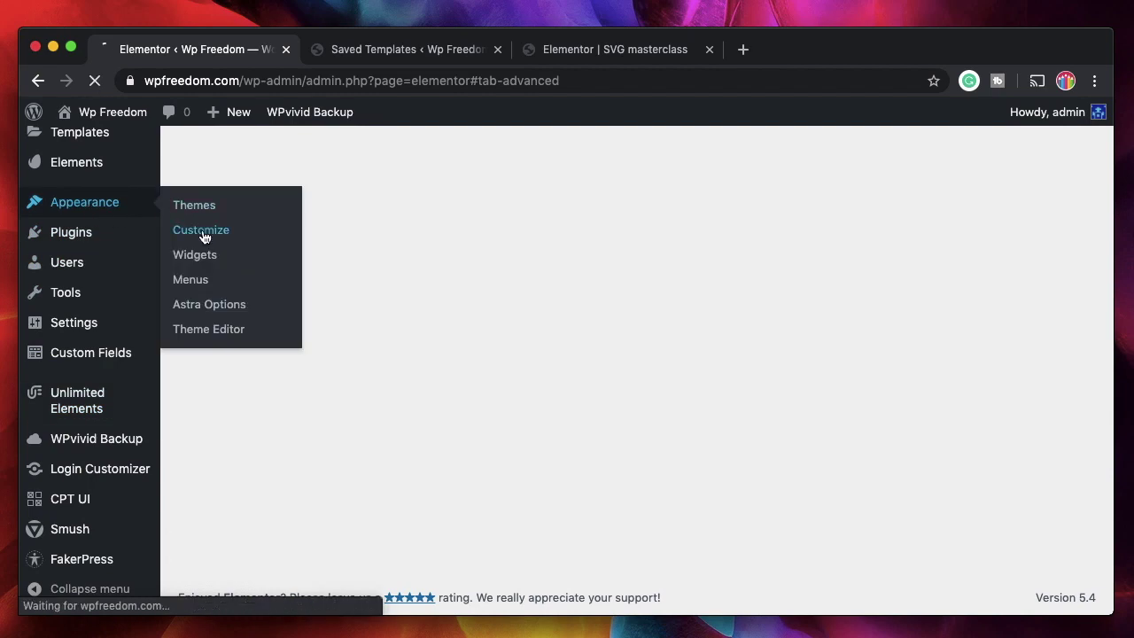
{"action": "left_click", "coordinate": [564, 49]}
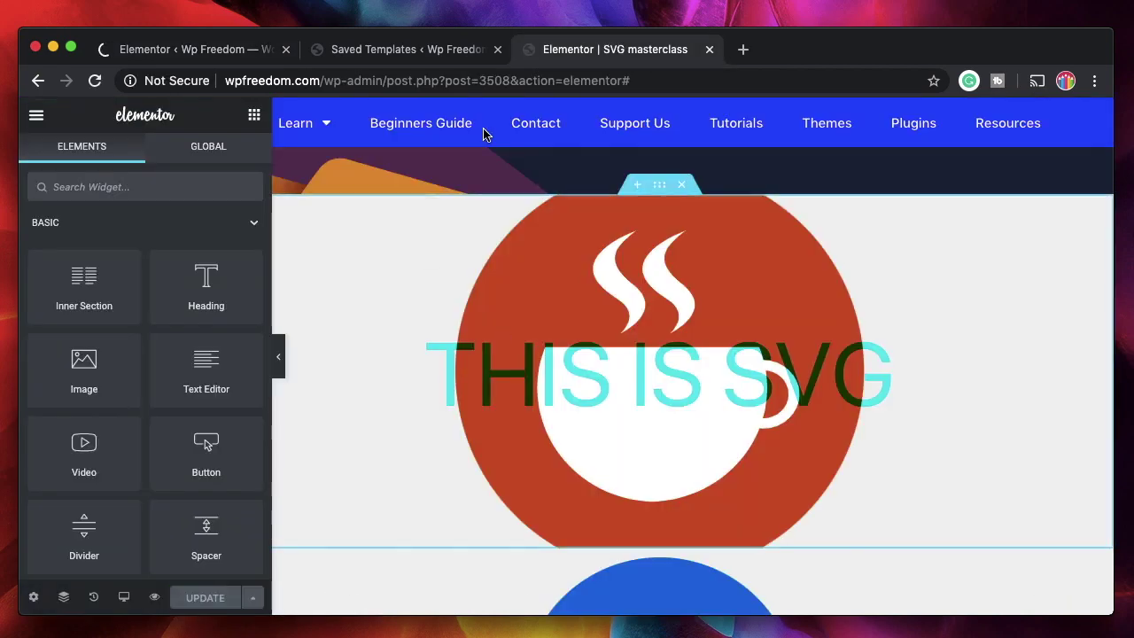
{"action": "left_click", "coordinate": [209, 50]}
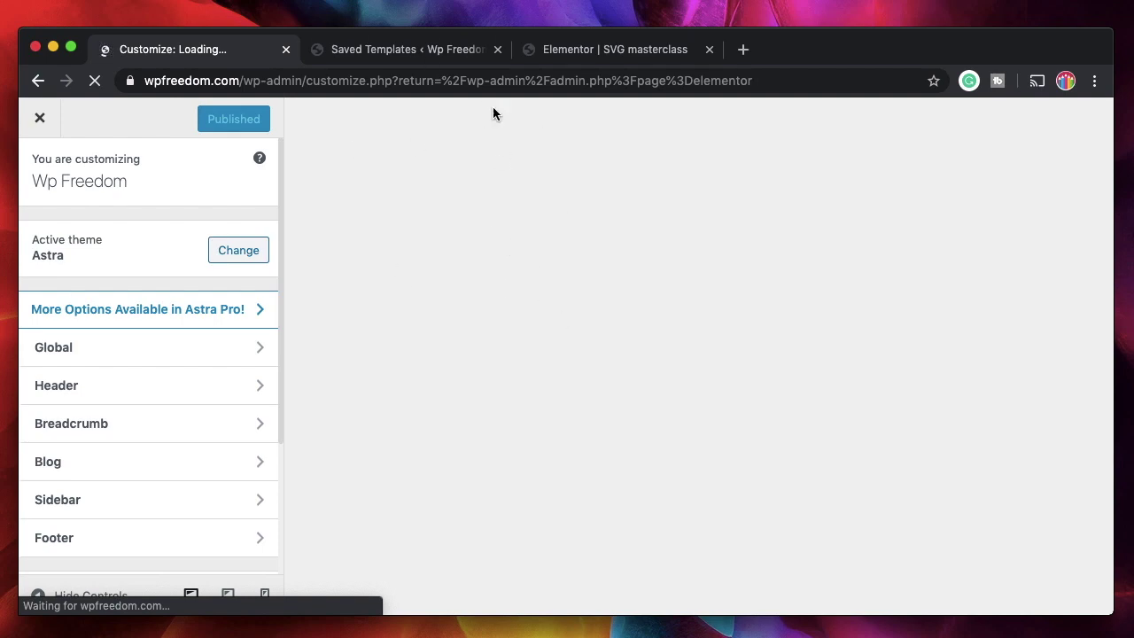
Open the WordPress Media Library in the browser tab that holds the Saved Templates list.
{"action": "left_click", "coordinate": [417, 50]}
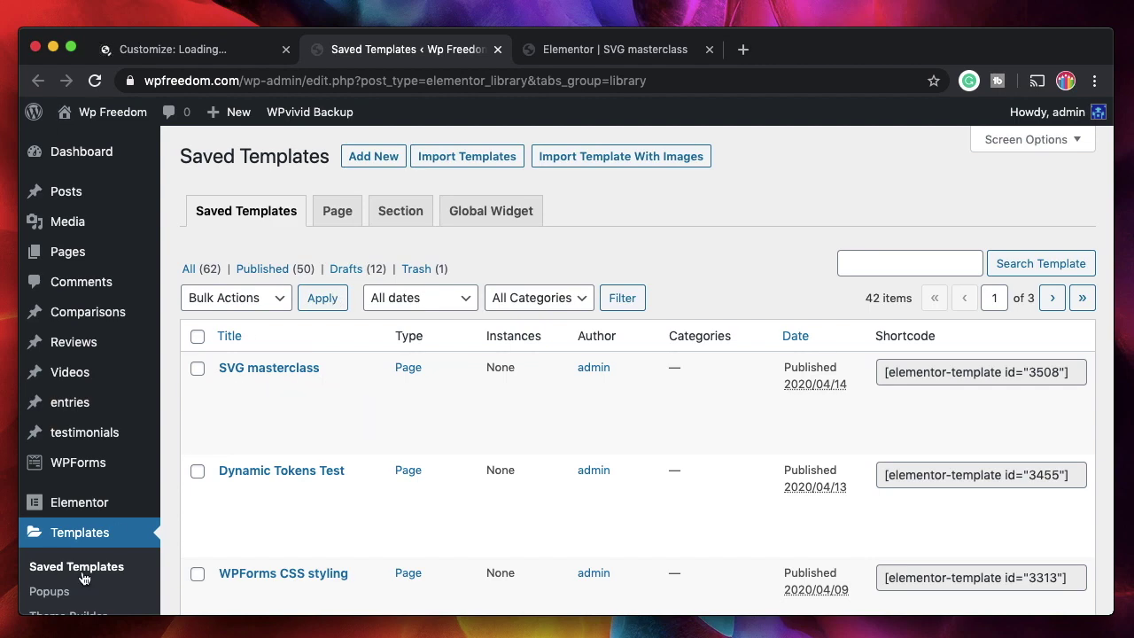
{"action": "scroll", "coordinate": [84, 578], "scroll_direction": "down", "scroll_amount": 2}
{"action": "left_click", "coordinate": [87, 507]}
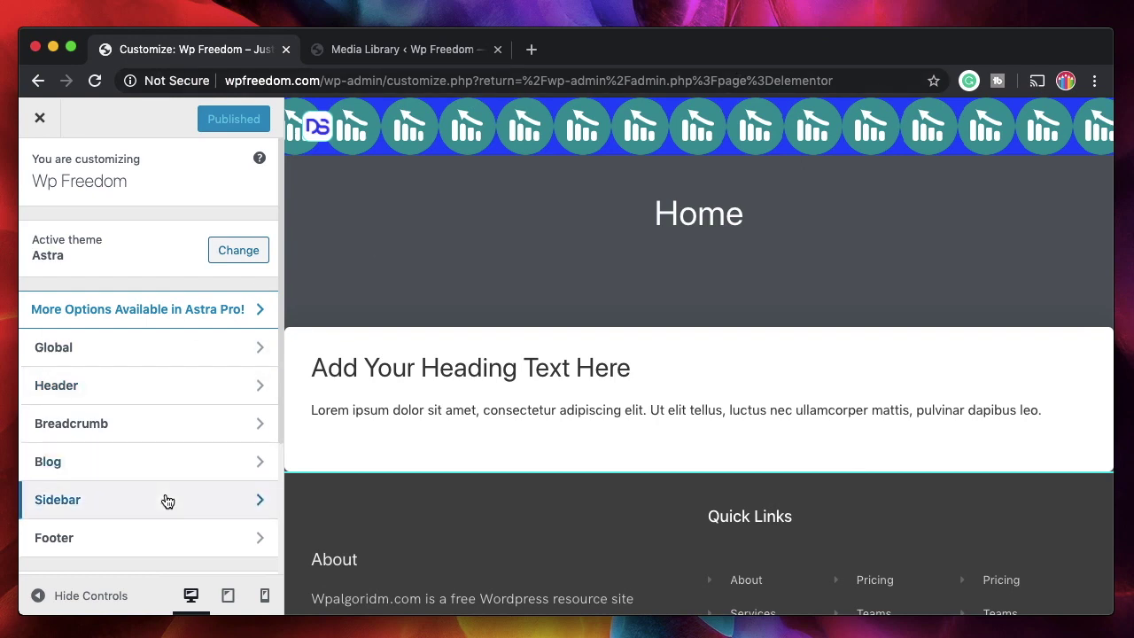
In the Customizer's Additional CSS, set the .site-header SVG background to 10% no-repeat and add background-size:400px.
{"action": "scroll", "coordinate": [167, 499], "scroll_direction": "down", "scroll_amount": 1}
{"action": "scroll", "coordinate": [151, 514], "scroll_direction": "down", "scroll_amount": 3}
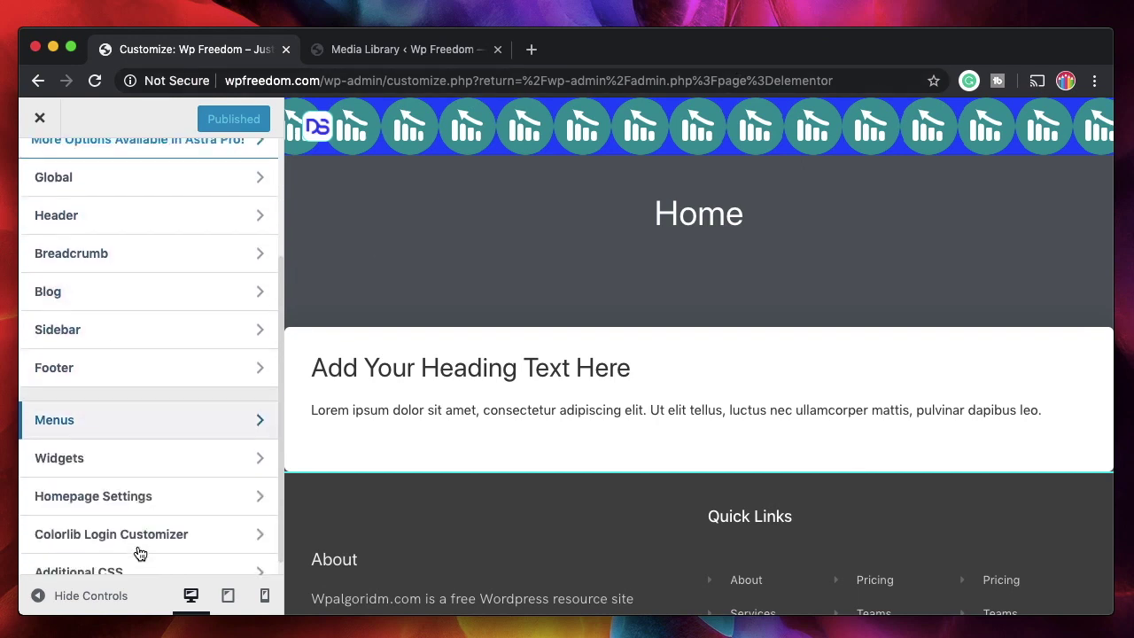
{"action": "left_click", "coordinate": [196, 555]}
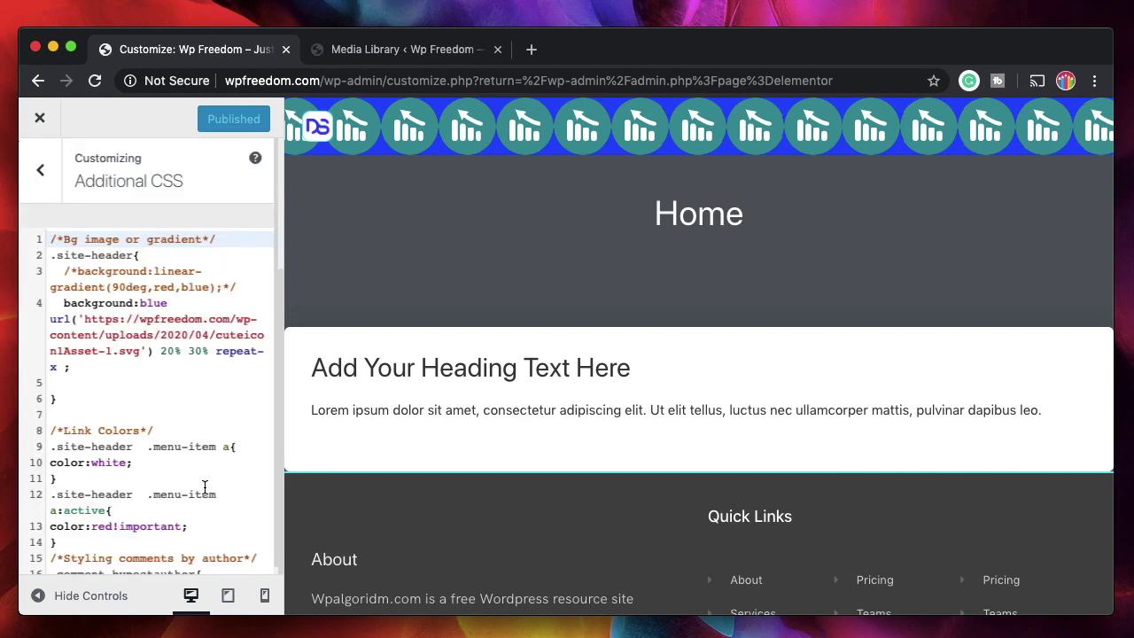
{"action": "left_click", "coordinate": [158, 351]}
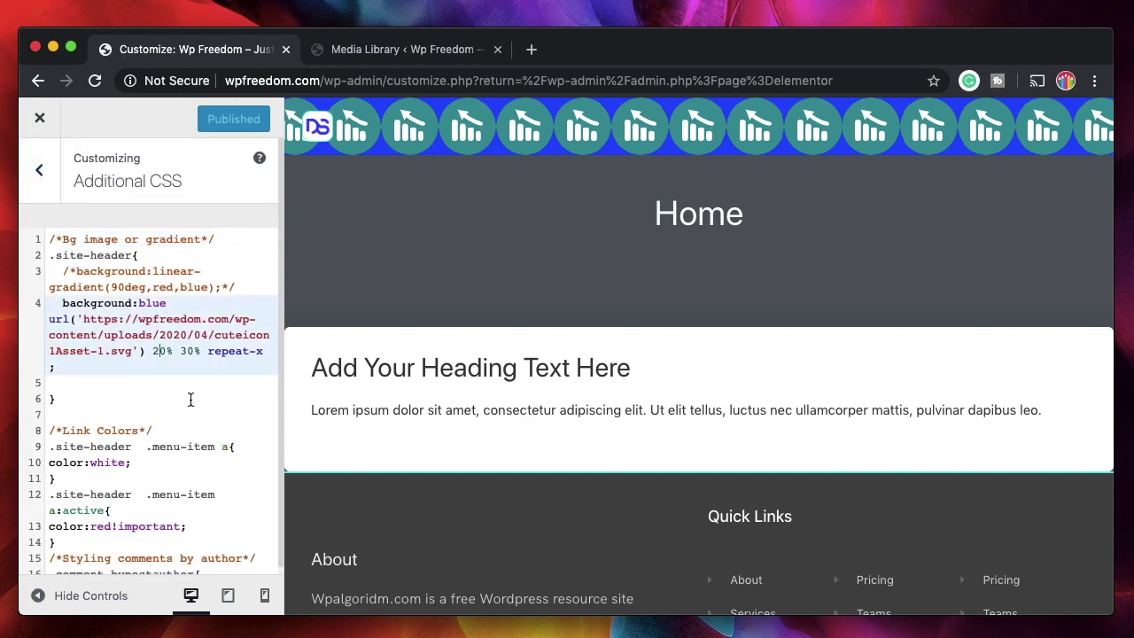
{"action": "key", "text": "BackSpace"}
{"action": "type", "text": "1"}
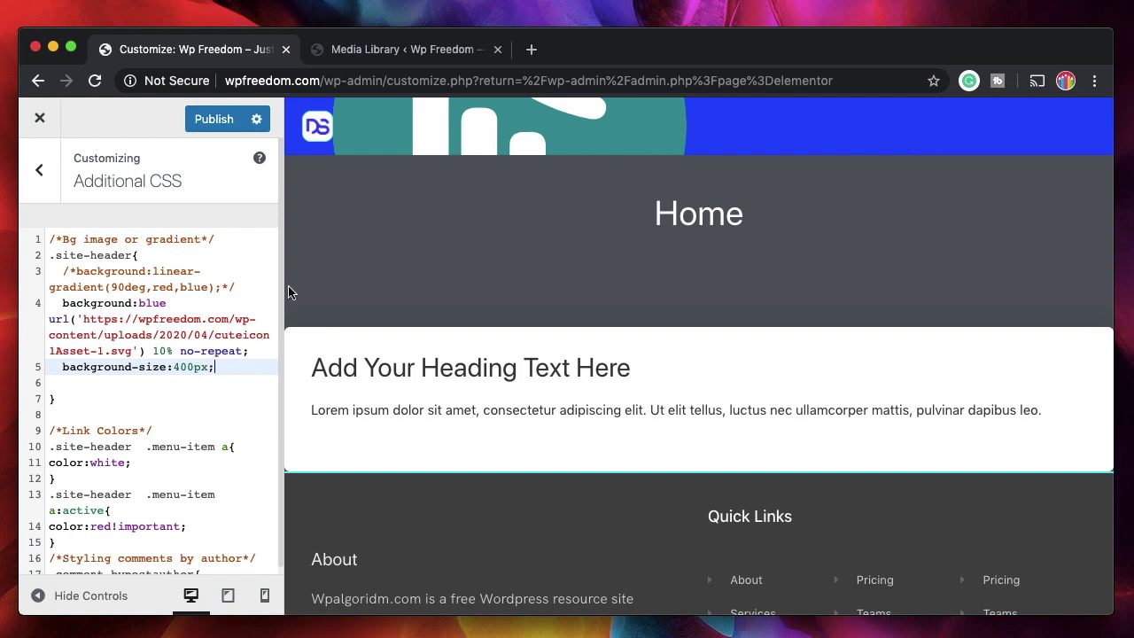
{"action": "scroll", "coordinate": [531, 458], "scroll_direction": "down", "scroll_amount": 3}
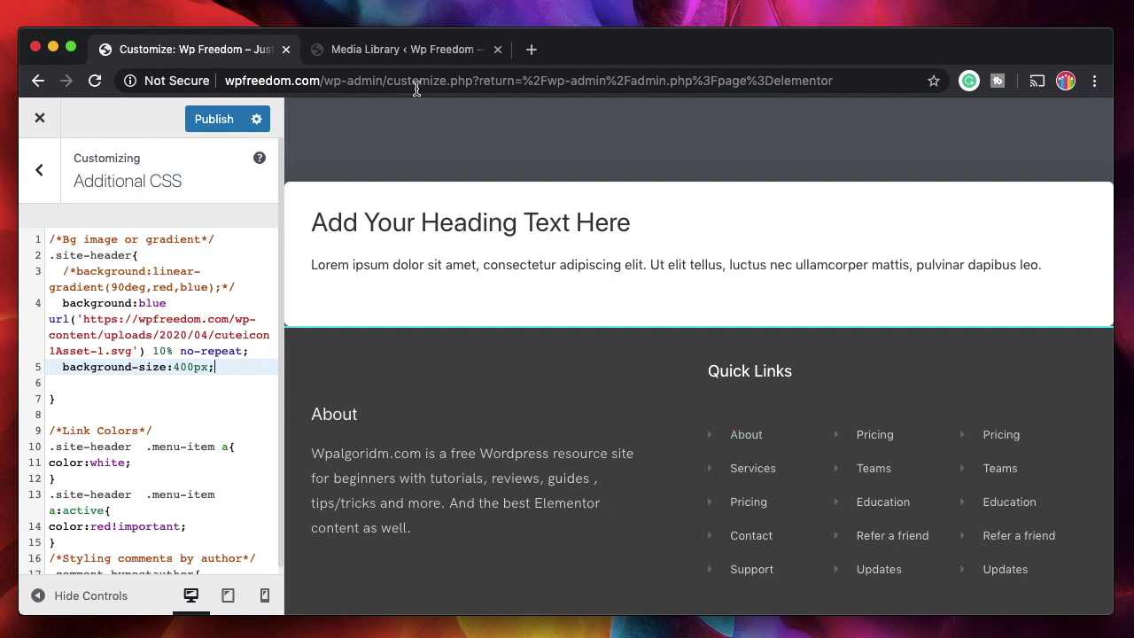
Check the file size of cuteicon1Asset-1.svg in the Media Library and close its attachment details.
{"action": "left_click", "coordinate": [404, 51]}
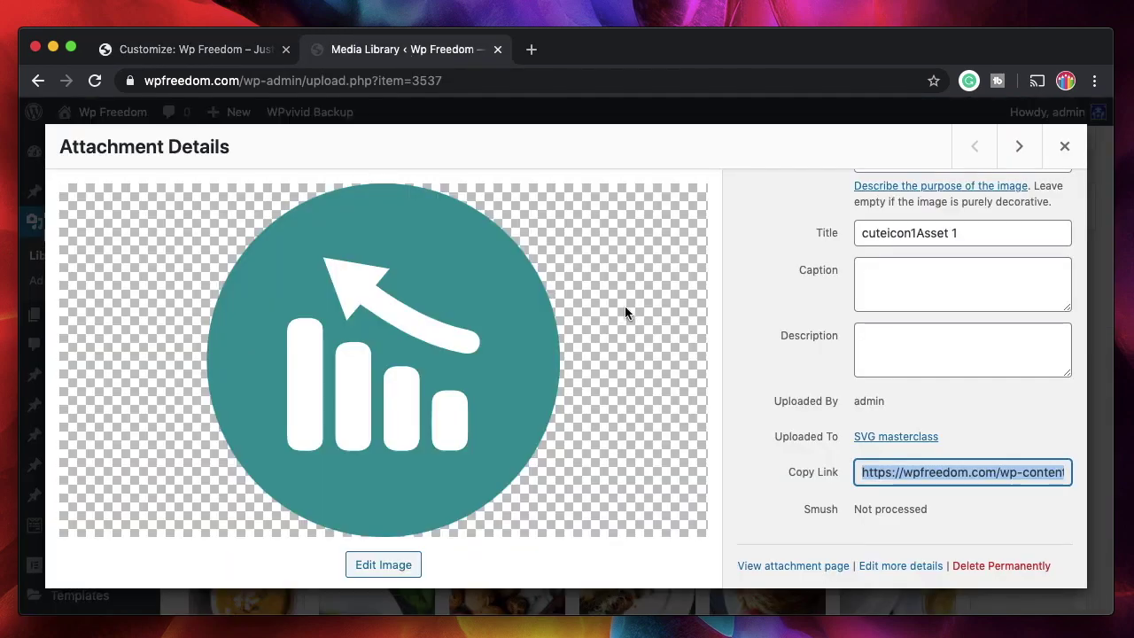
{"action": "left_click", "coordinate": [1063, 148]}
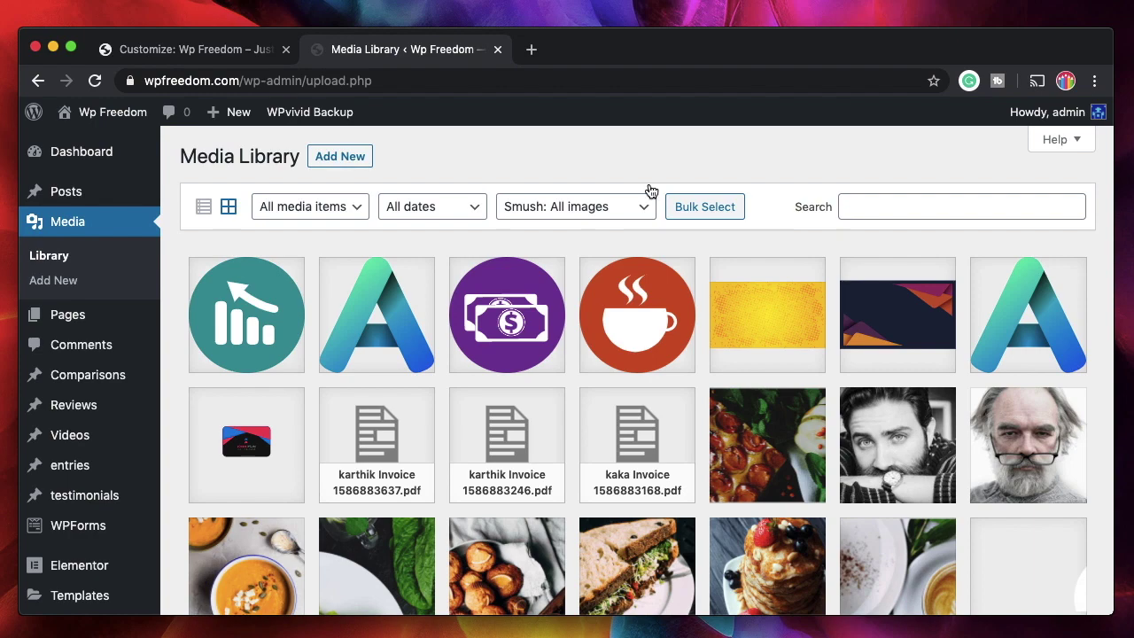
{"action": "left_click", "coordinate": [278, 325]}
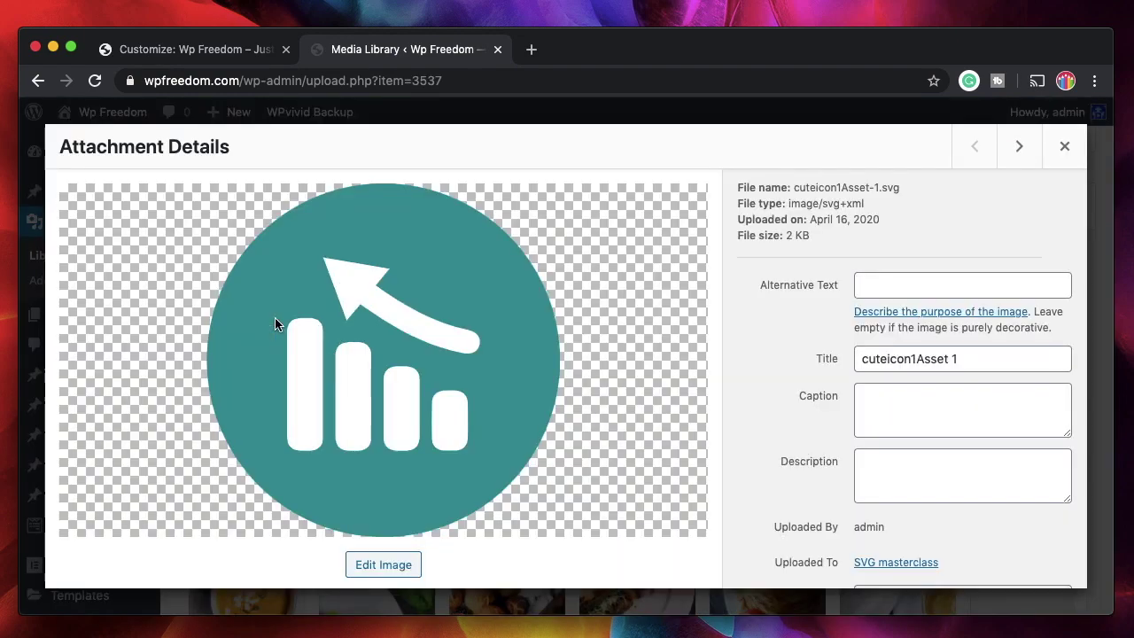
{"action": "double_click", "coordinate": [800, 234]}
{"action": "left_click", "coordinate": [800, 235]}
{"action": "triple_click", "coordinate": [800, 235]}
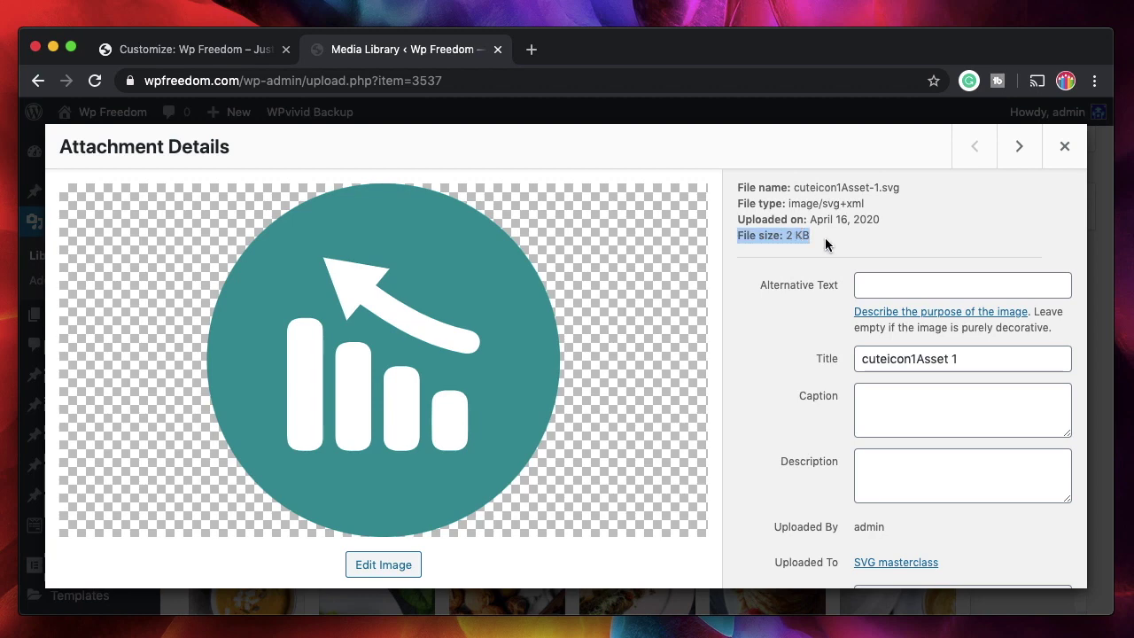
{"action": "left_click", "coordinate": [1063, 146]}
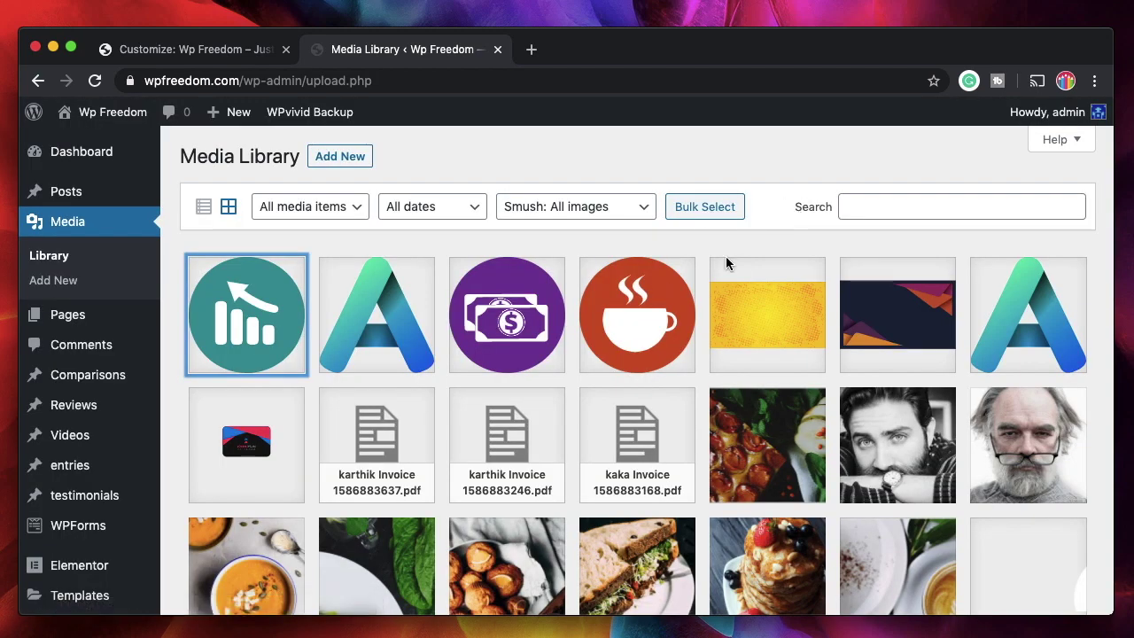